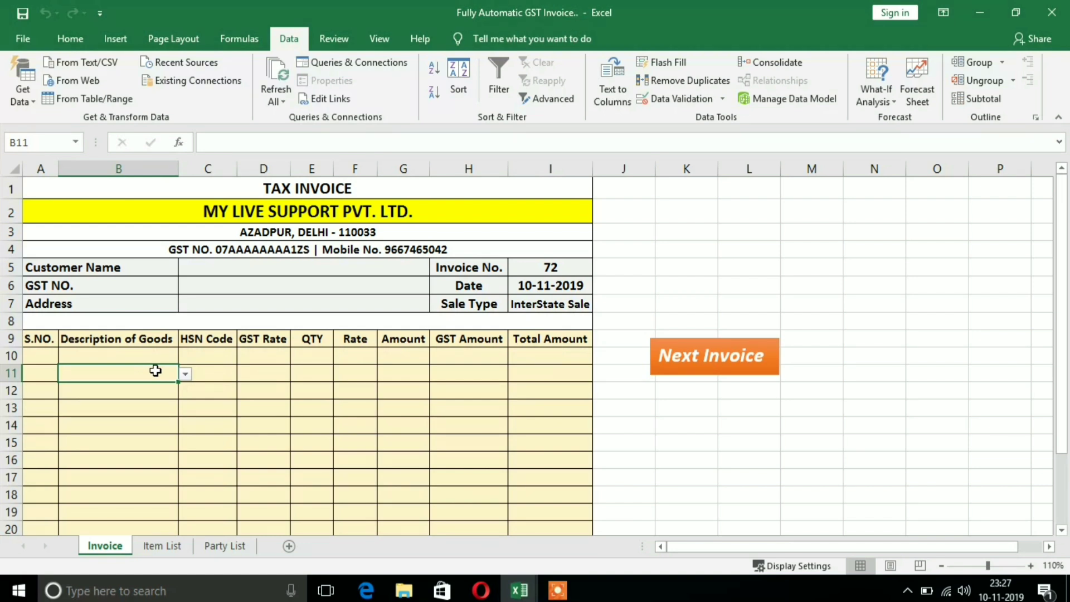
Inspect the invoice header: invoice number 72, the date formula and the sale type.
click(458, 269)
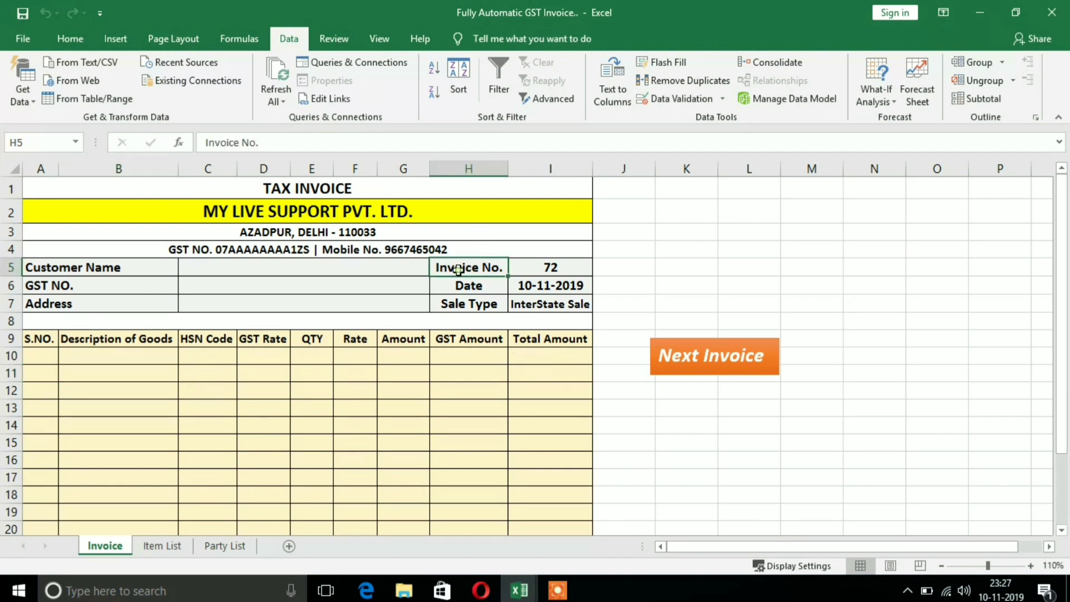
click(550, 268)
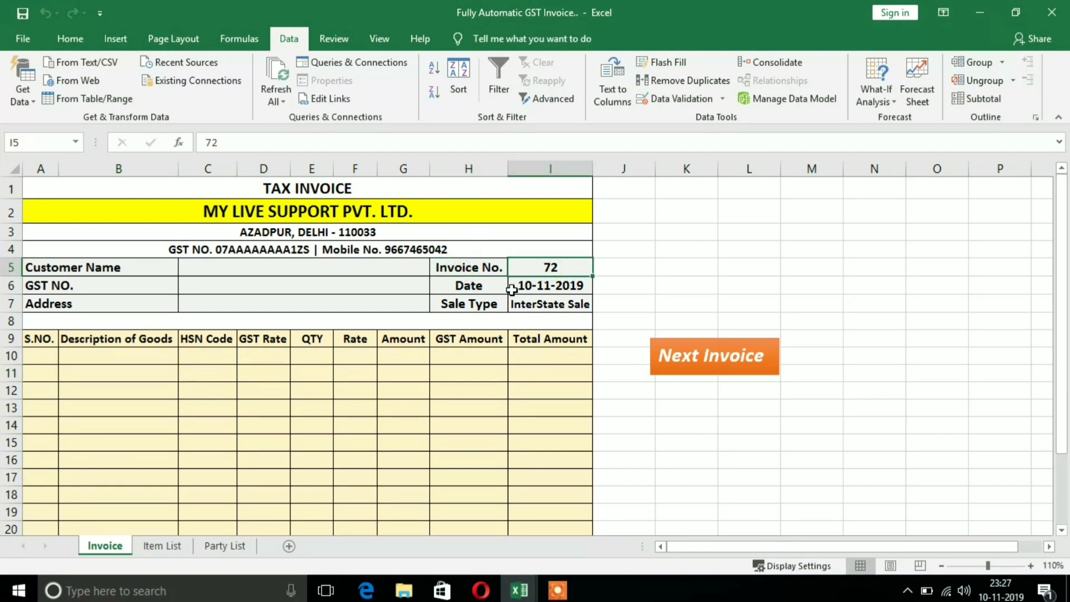
click(535, 285)
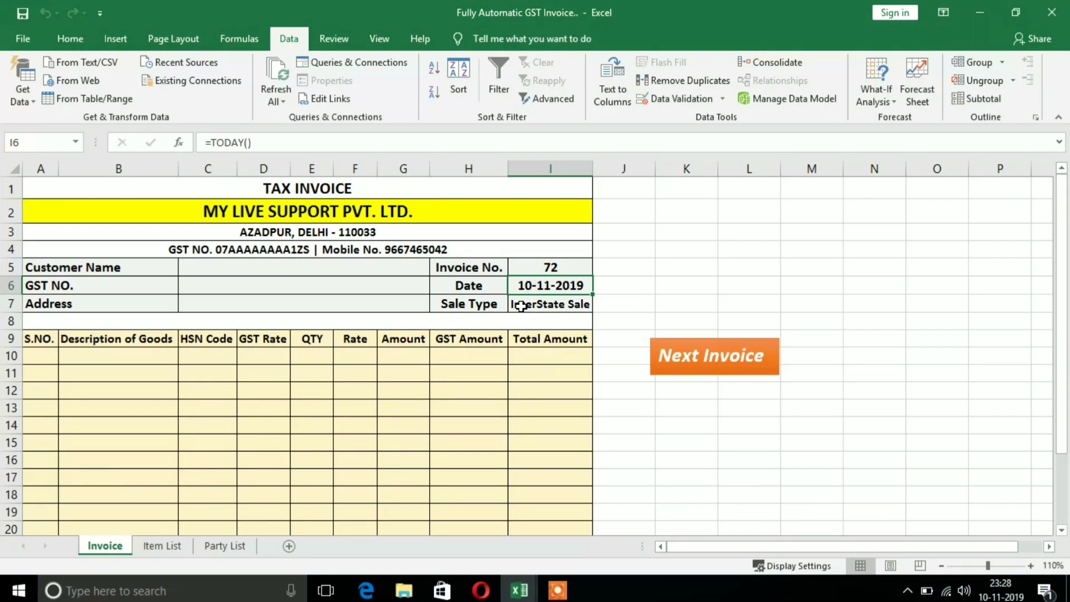
click(520, 306)
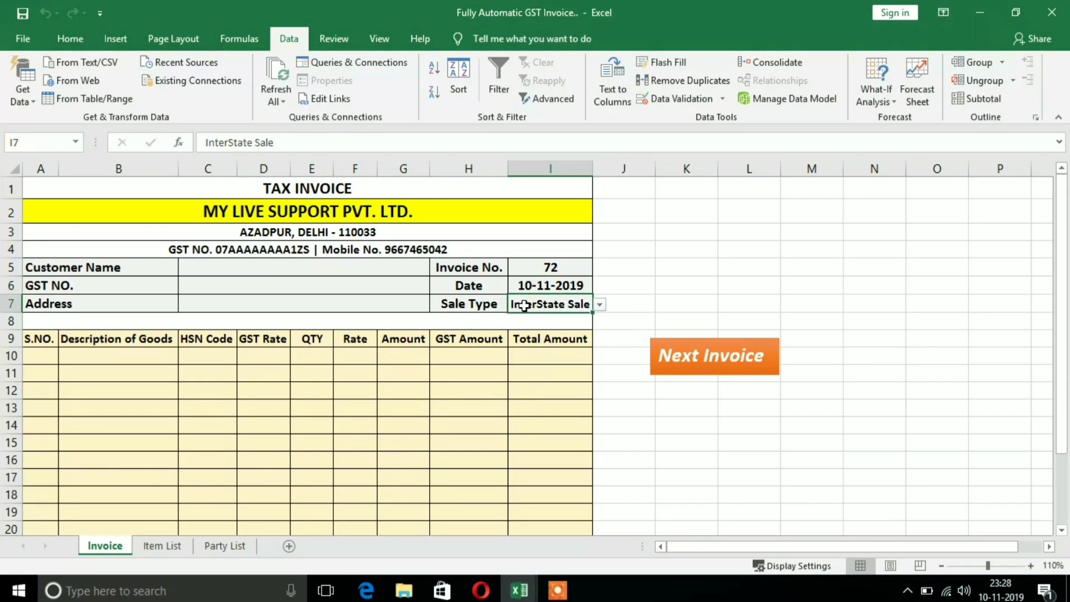
Pick AMBEY AGENCY as customer, then switch it to ARUNA & CO. from the party dropdown.
click(293, 266)
click(437, 268)
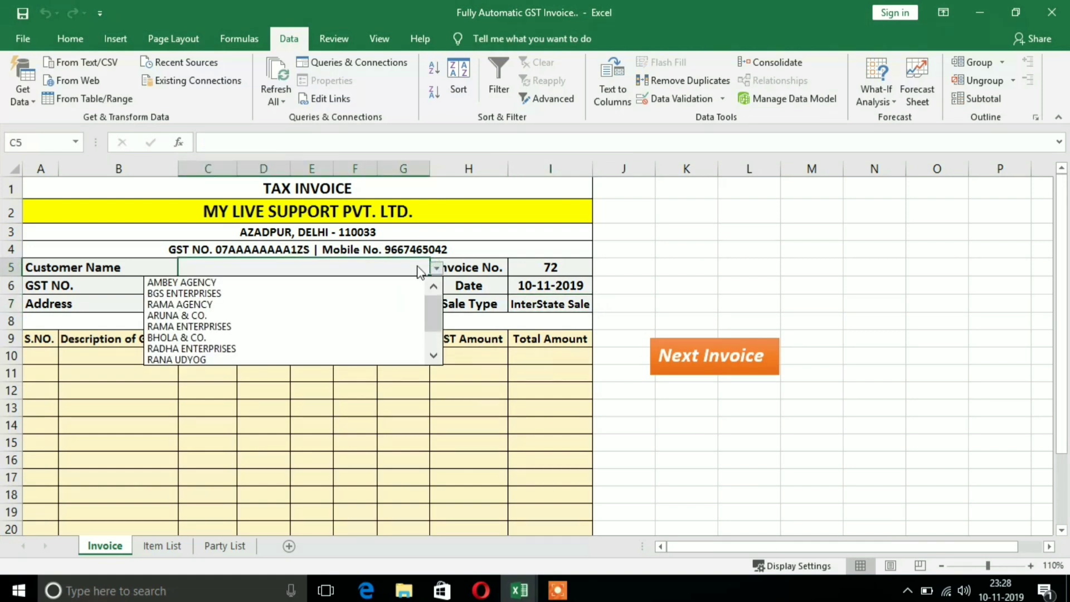
click(311, 279)
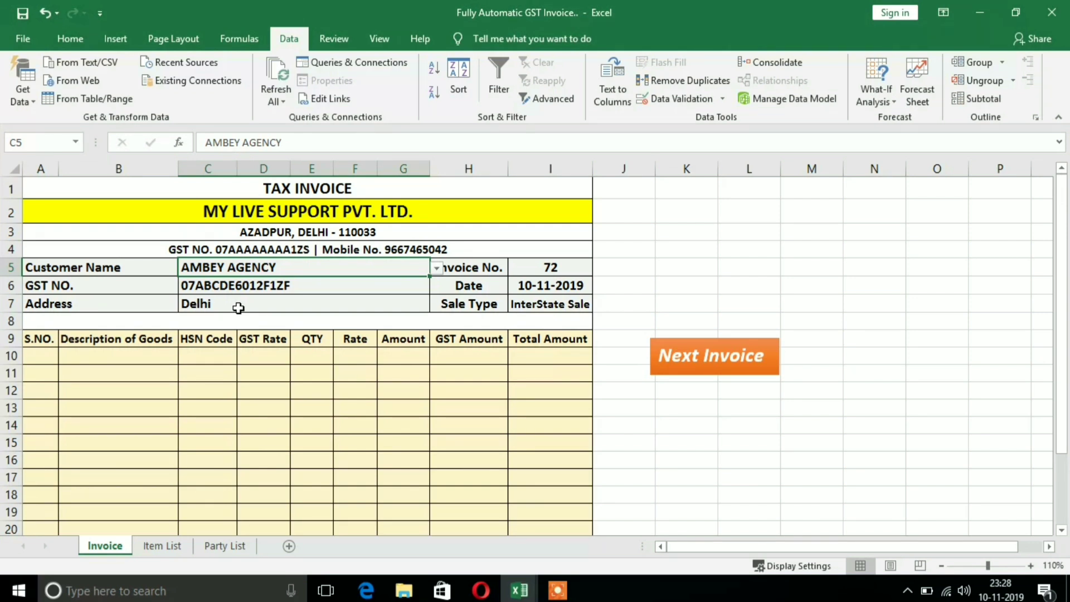
click(437, 268)
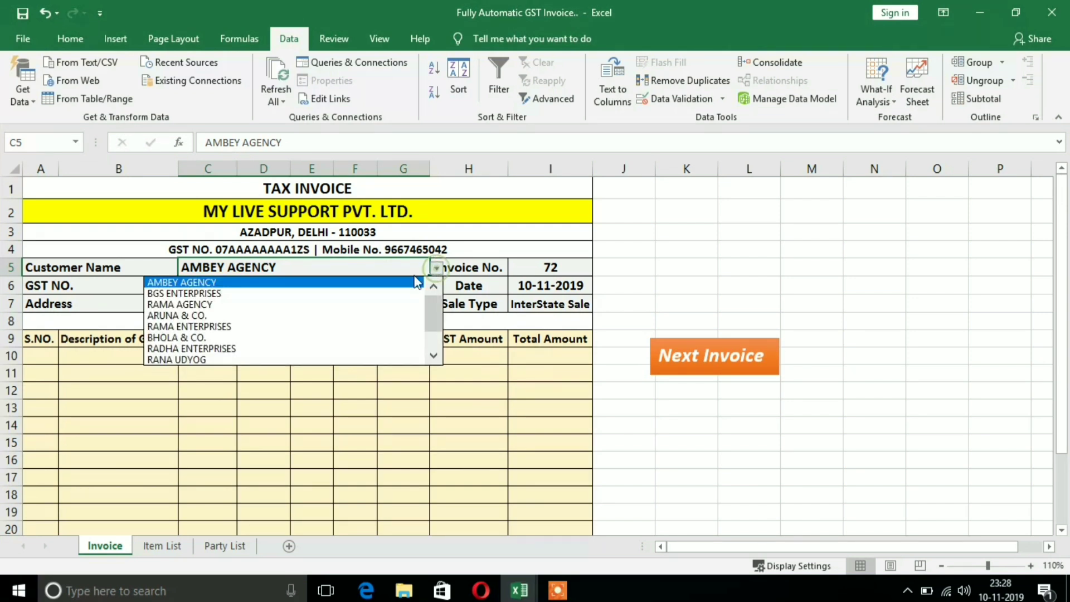
click(345, 316)
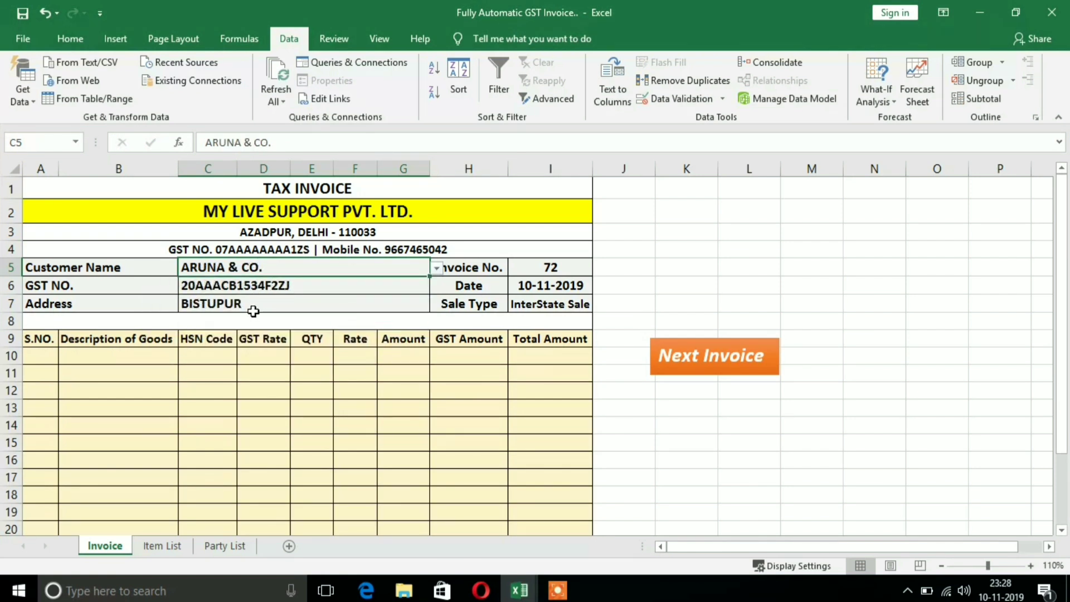
click(112, 356)
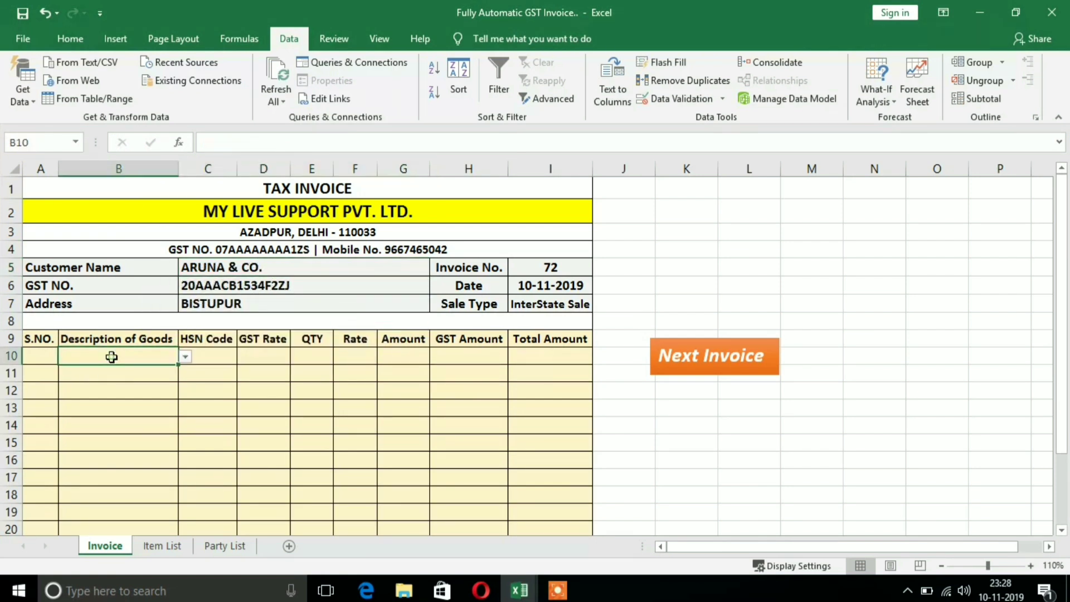
click(186, 357)
Choose Lighter Mini, Lighter Mini and Hob in item rows B10 to B12.
click(129, 383)
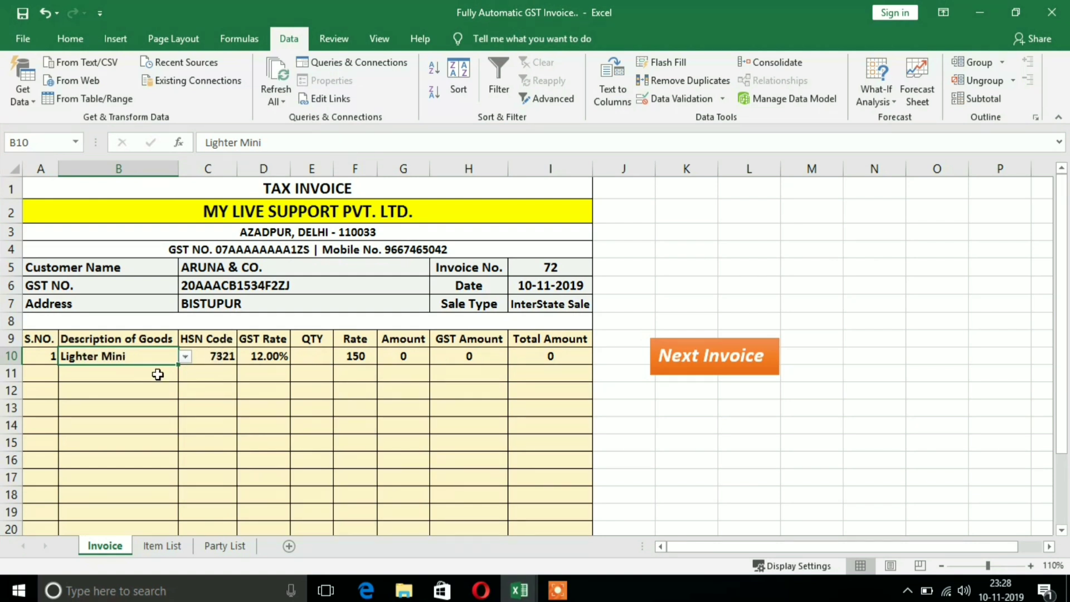
click(96, 372)
click(184, 375)
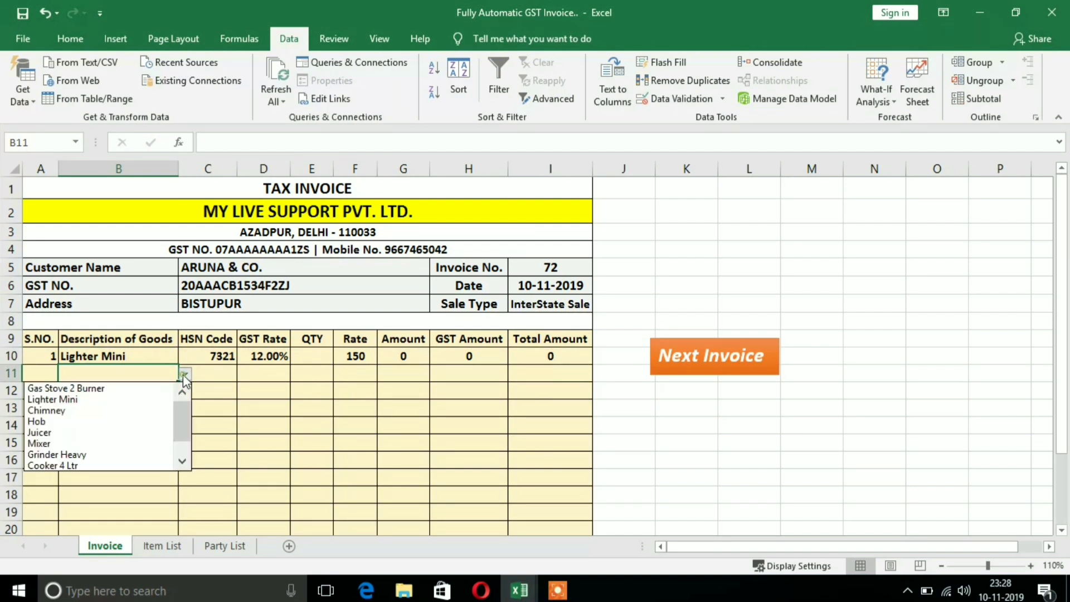
click(104, 400)
click(122, 390)
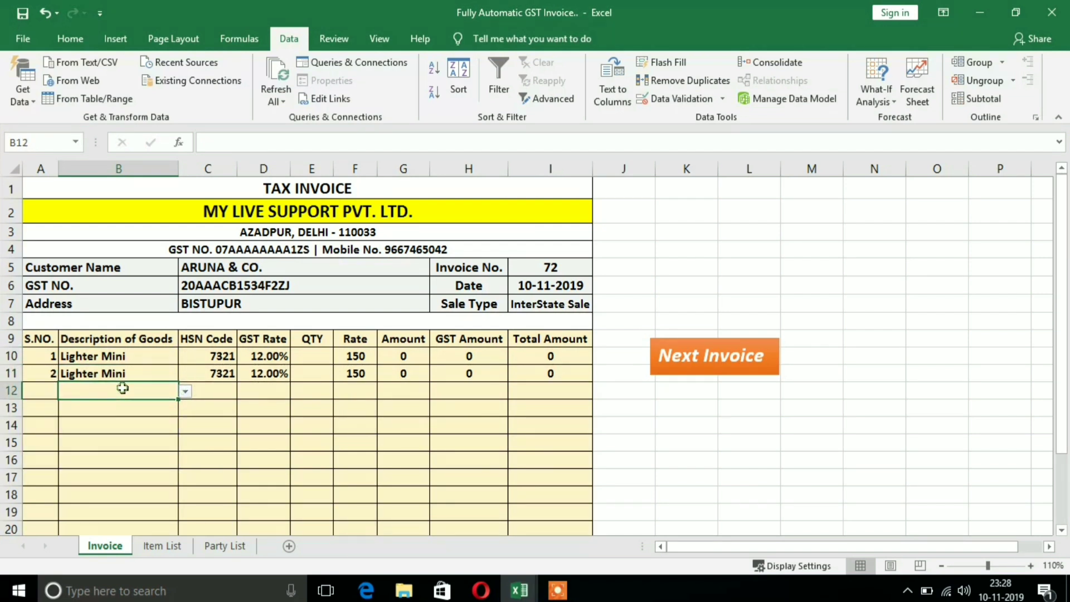
click(186, 393)
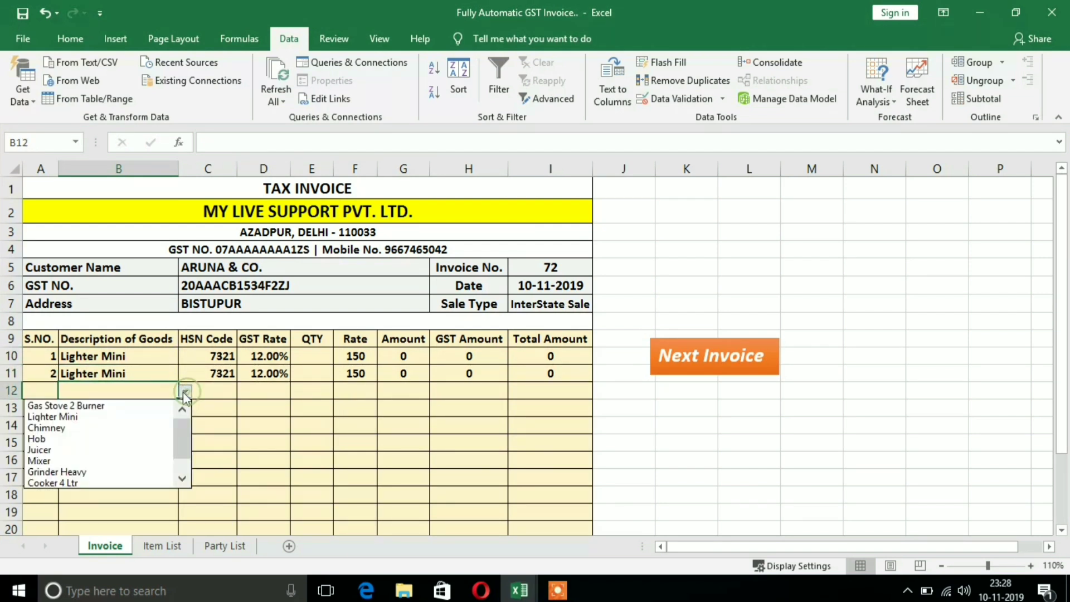
click(99, 439)
Choose Gas Stove 2 Burner in B13 and Mixer in B14.
click(122, 406)
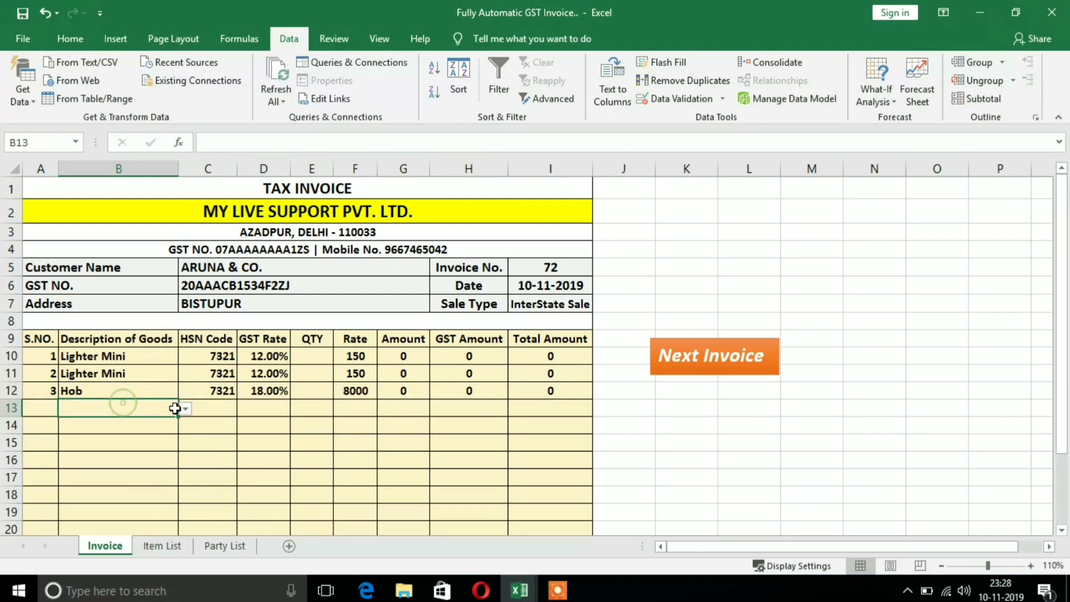
click(184, 408)
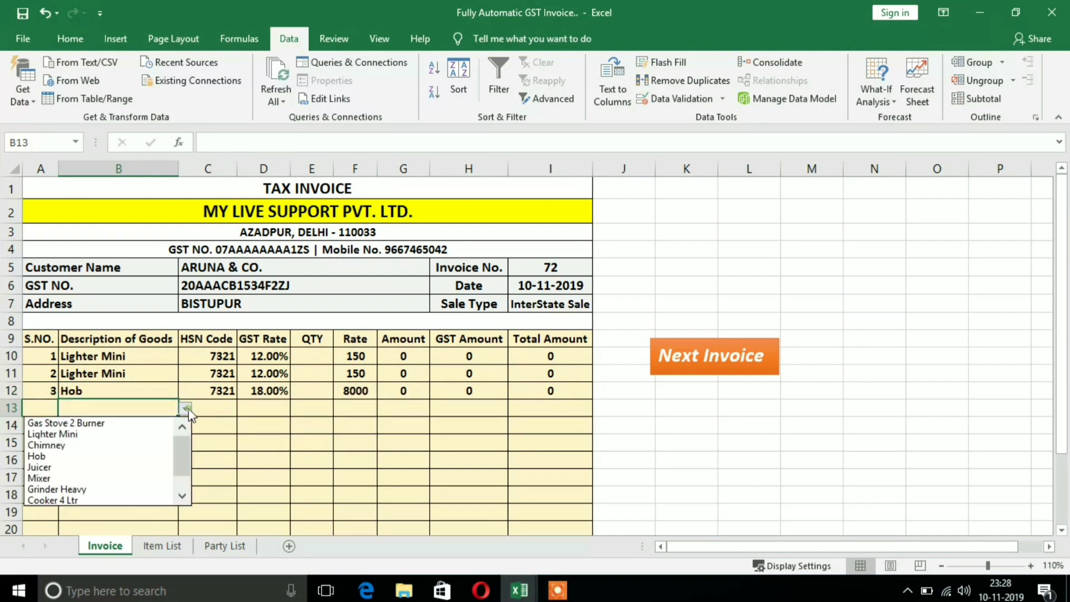
click(136, 422)
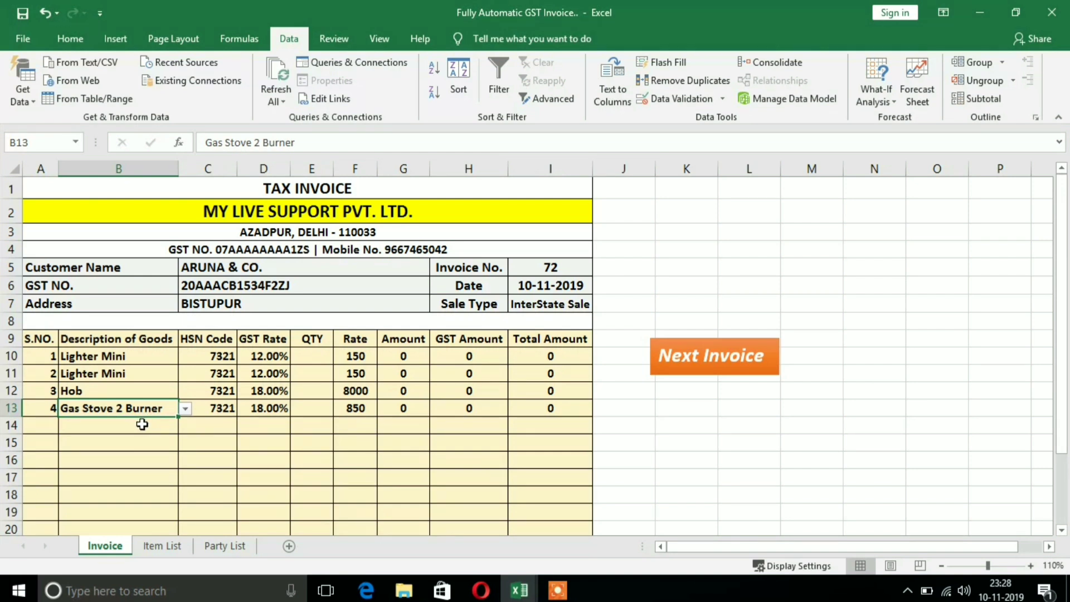
click(142, 424)
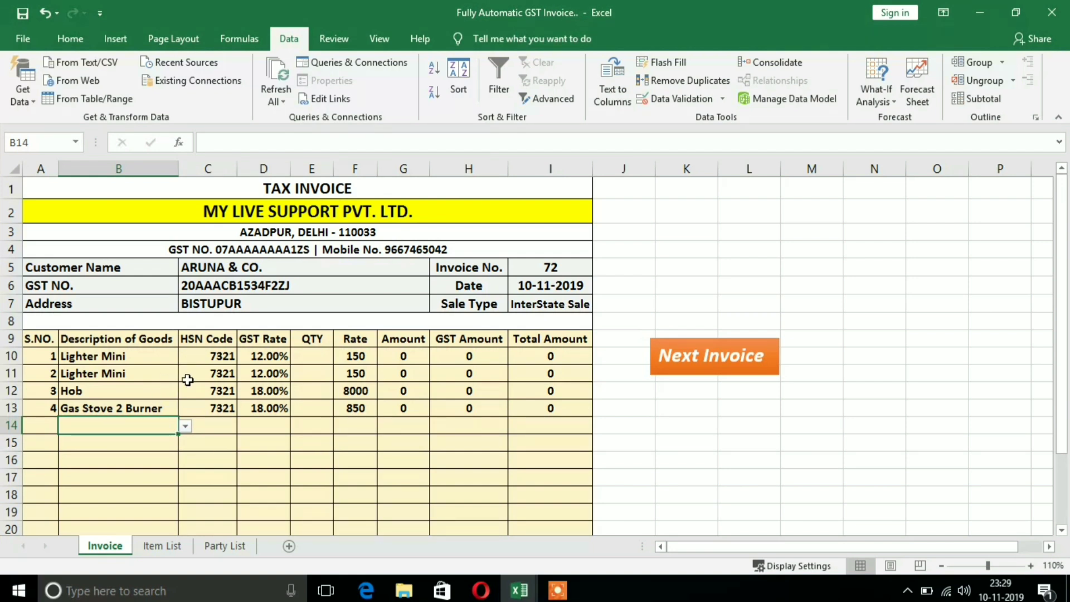
click(185, 426)
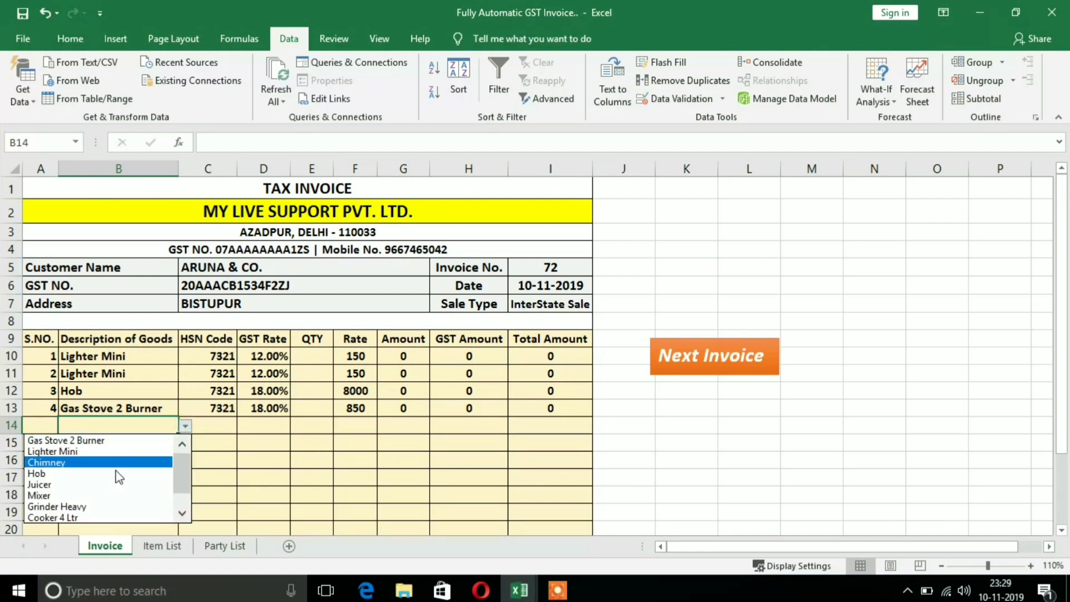
click(114, 496)
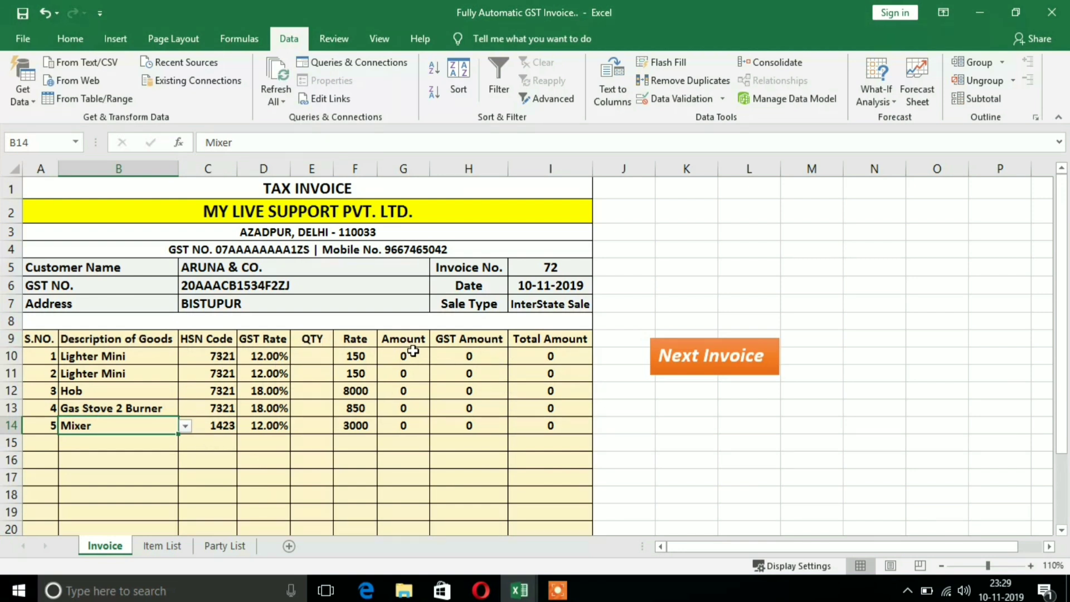
click(301, 361)
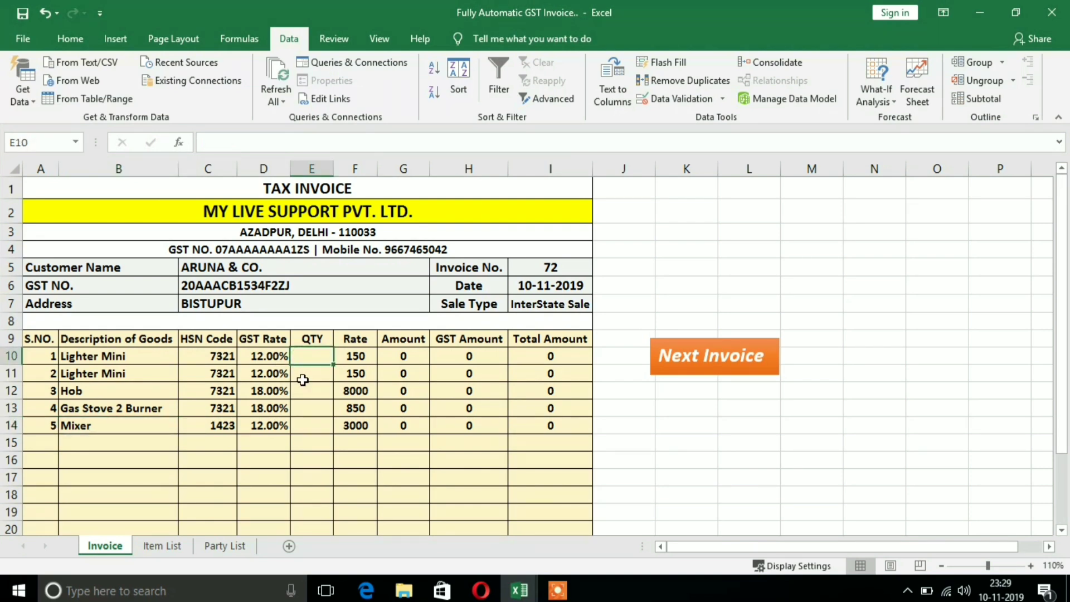
Enter quantities 5, 1, 15, 15 and 20 in E10:E14.
text(5)
key(Return)
text(1)
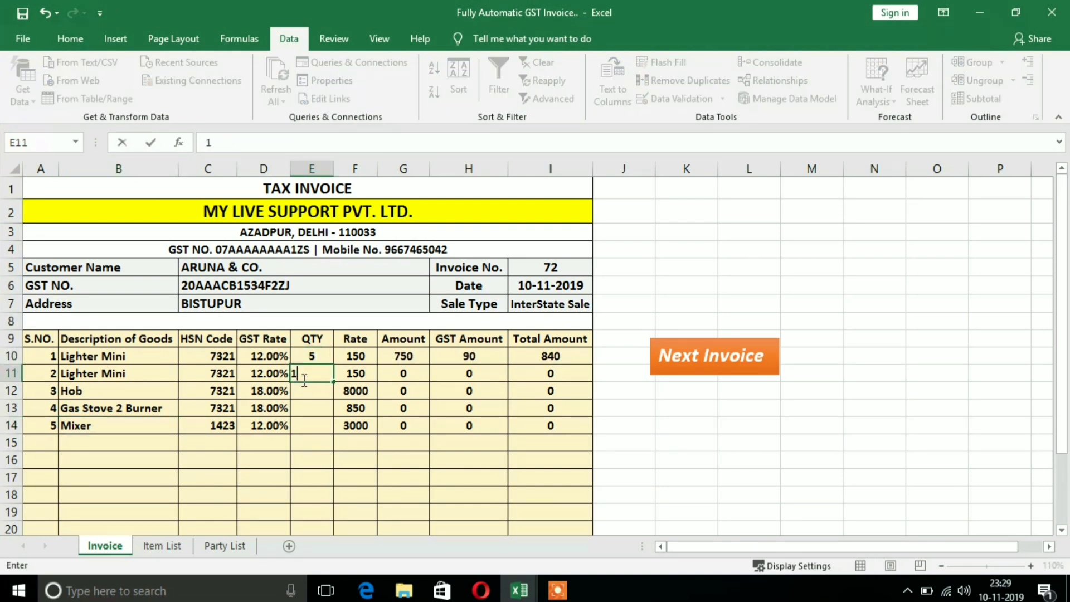
key(Return)
text(15)
key(Return)
text(15)
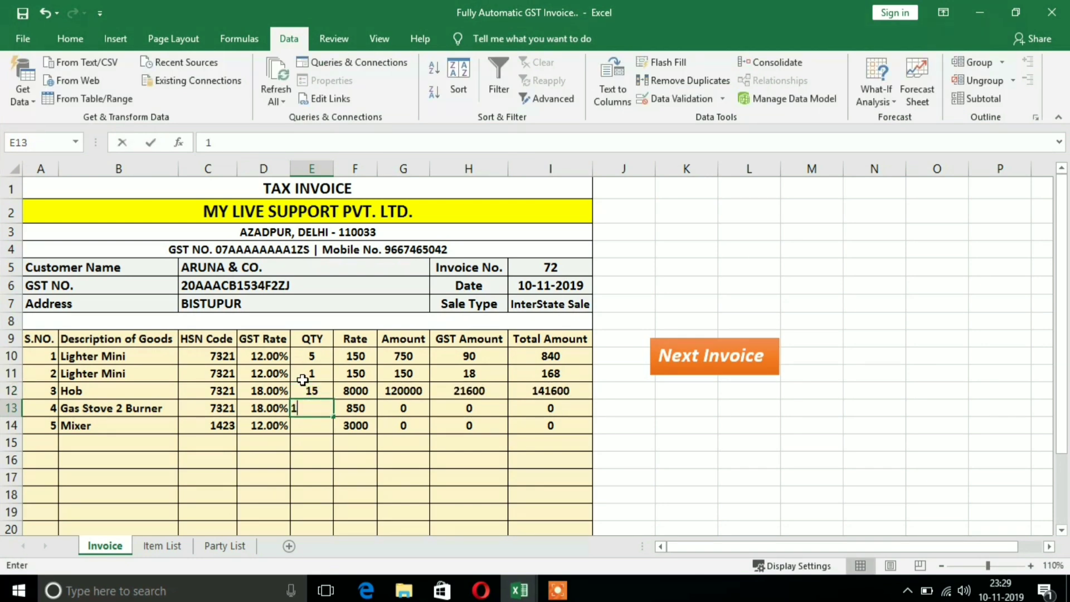
key(Return)
text(20)
key(Return)
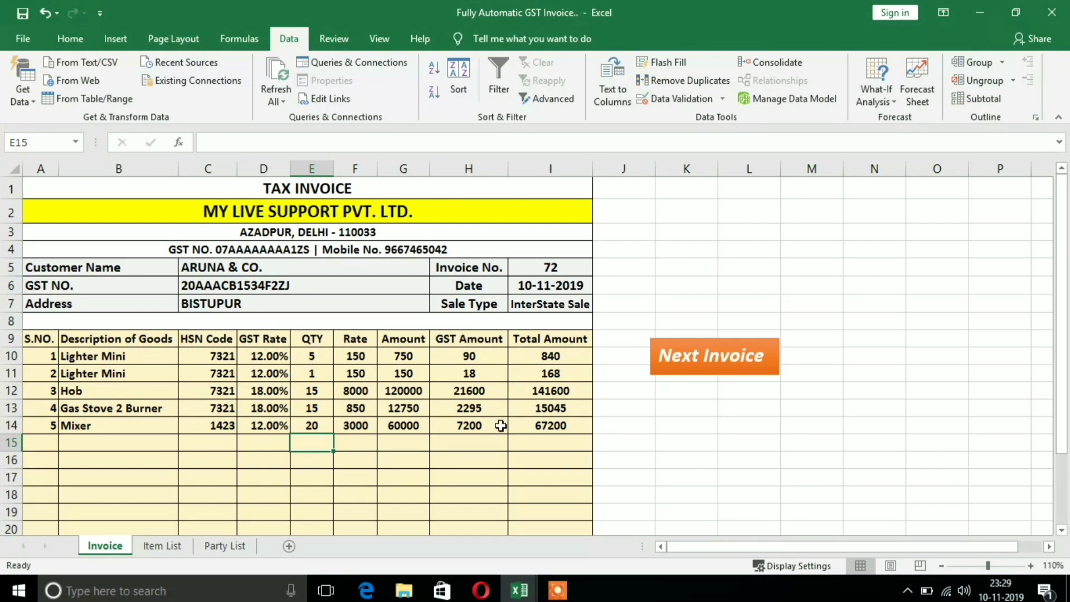
Check the formulas behind the 193650 Amount total, the 31203 IGST value and the IGST label.
scroll(467, 446, down, 1)
scroll(467, 446, down, 1)
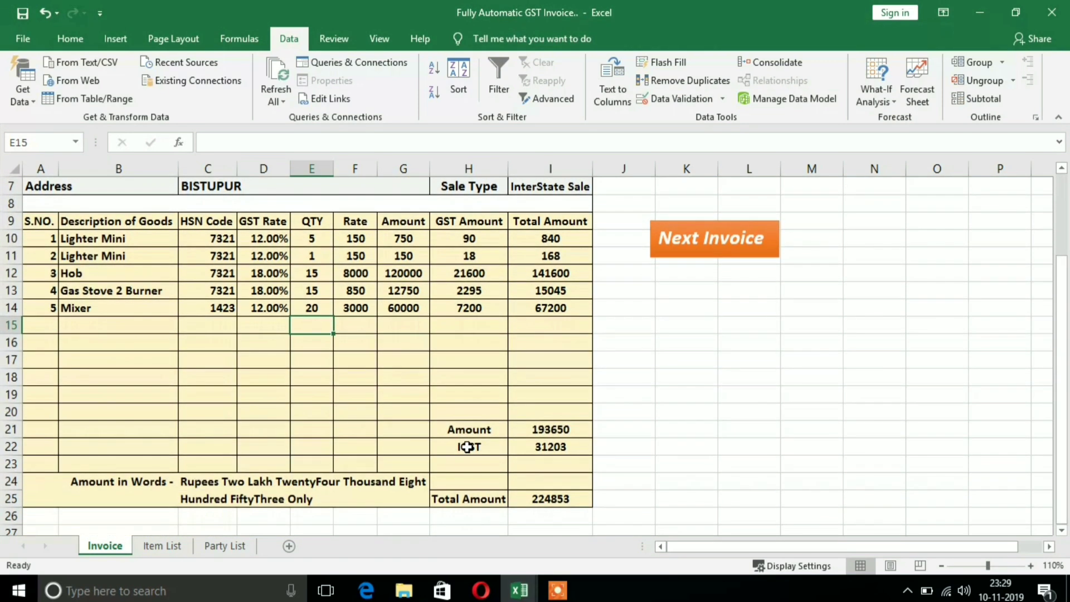
scroll(467, 401, down, 1)
click(463, 377)
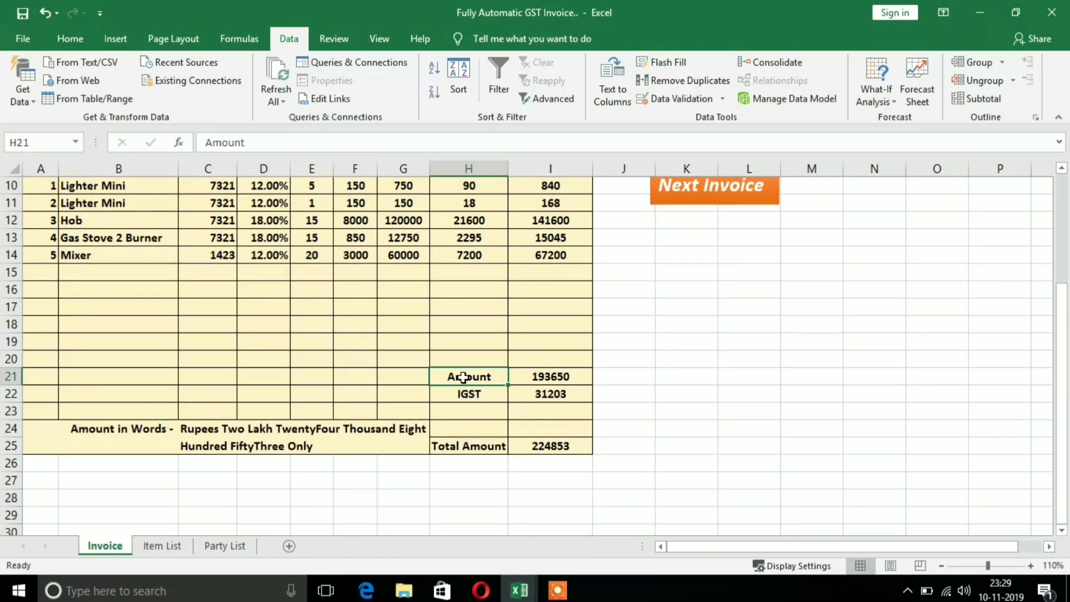
click(558, 377)
click(546, 396)
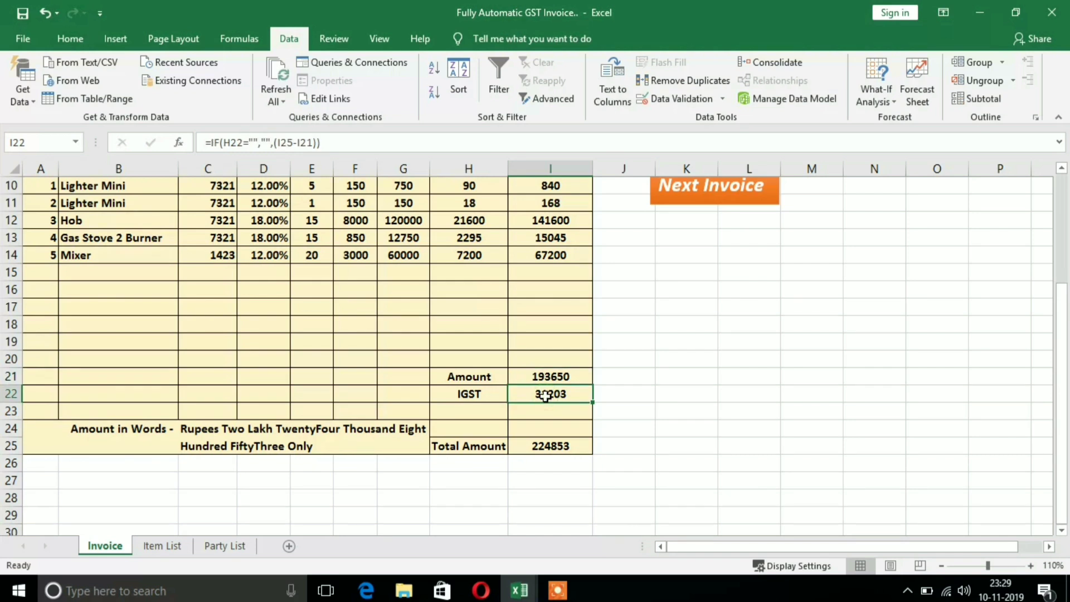
click(473, 396)
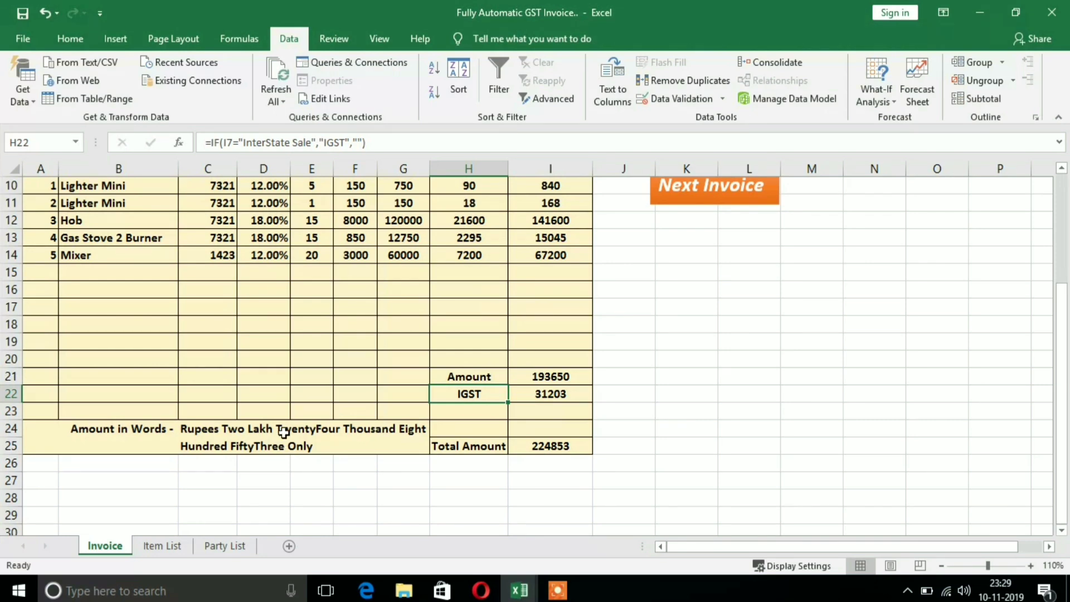
scroll(318, 384, up, 1)
scroll(457, 354, up, 1)
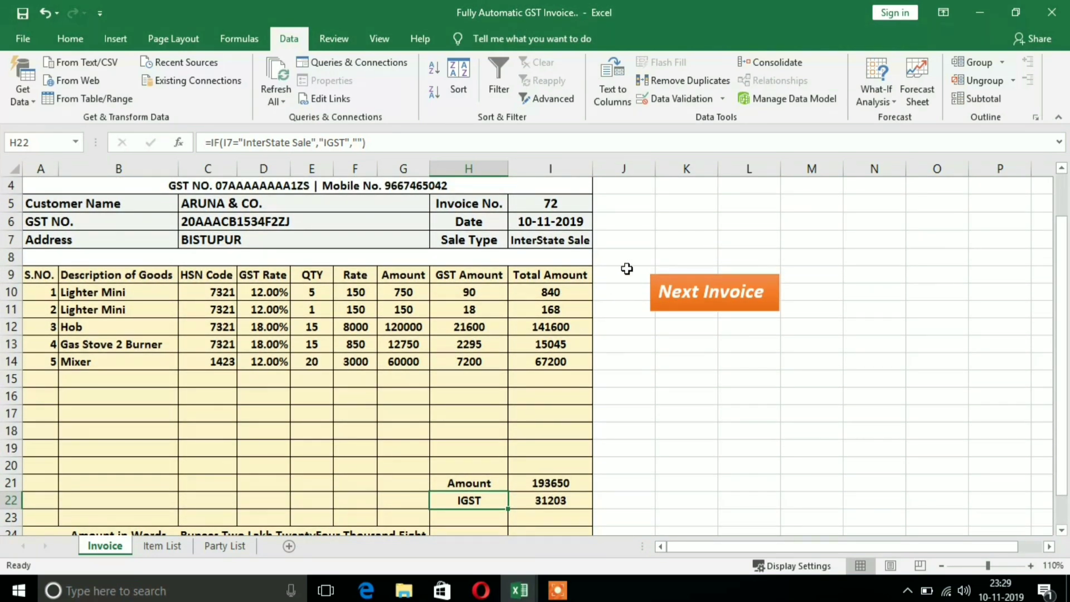
click(565, 239)
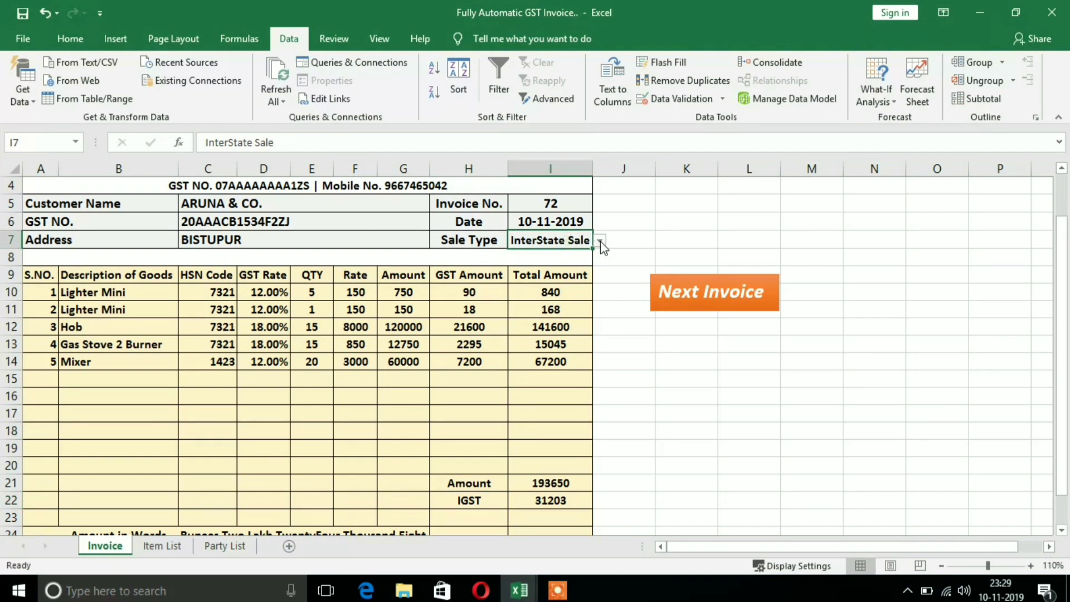
Choose State Sale from the Sale Type dropdown in I7, then select invoice number cell I5.
click(600, 241)
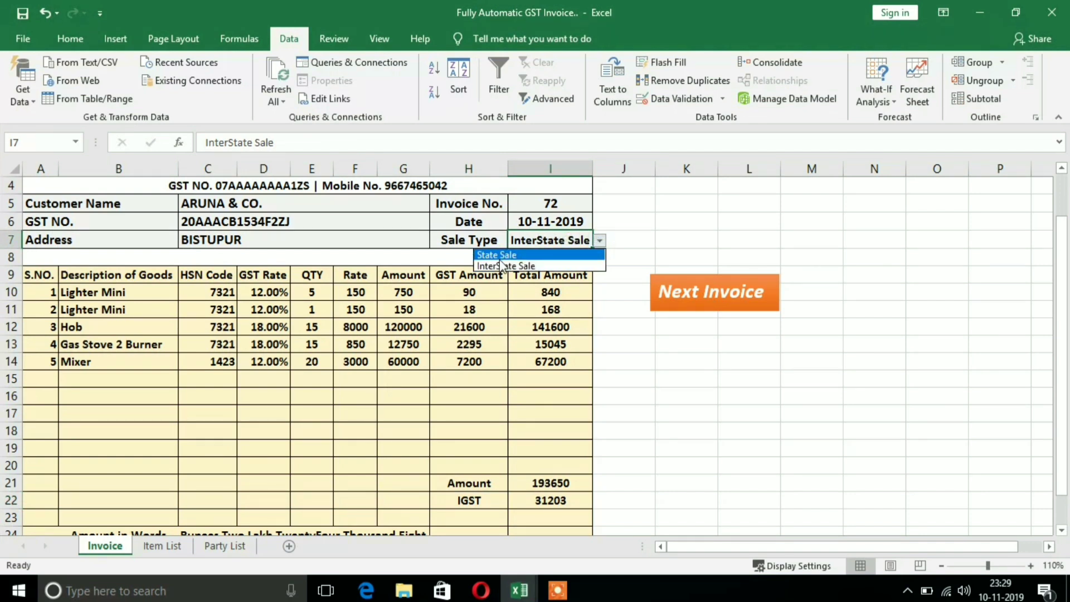
click(532, 255)
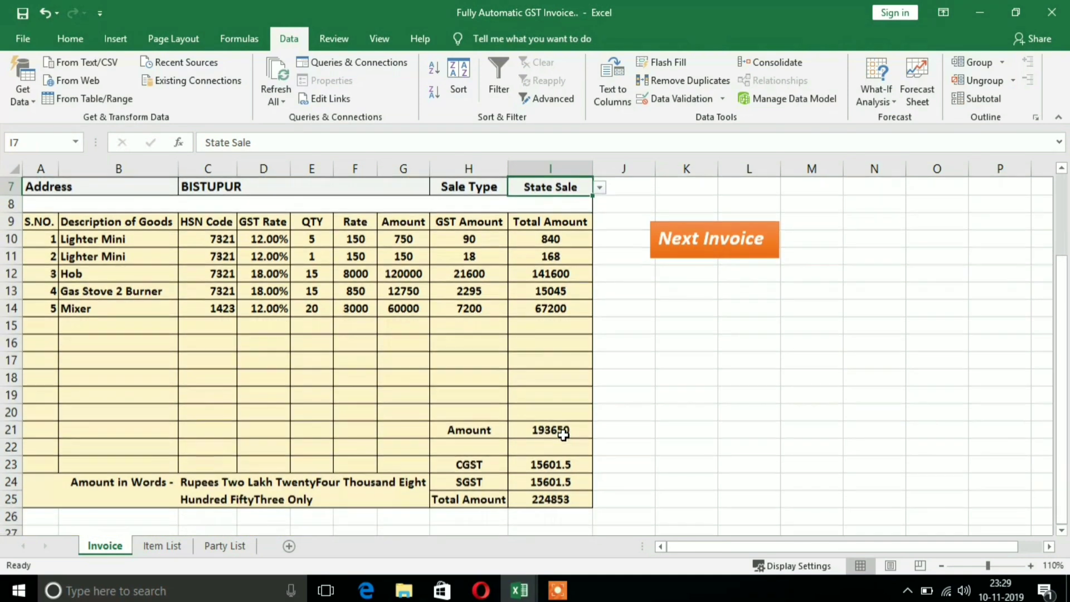
scroll(563, 435, down, 1)
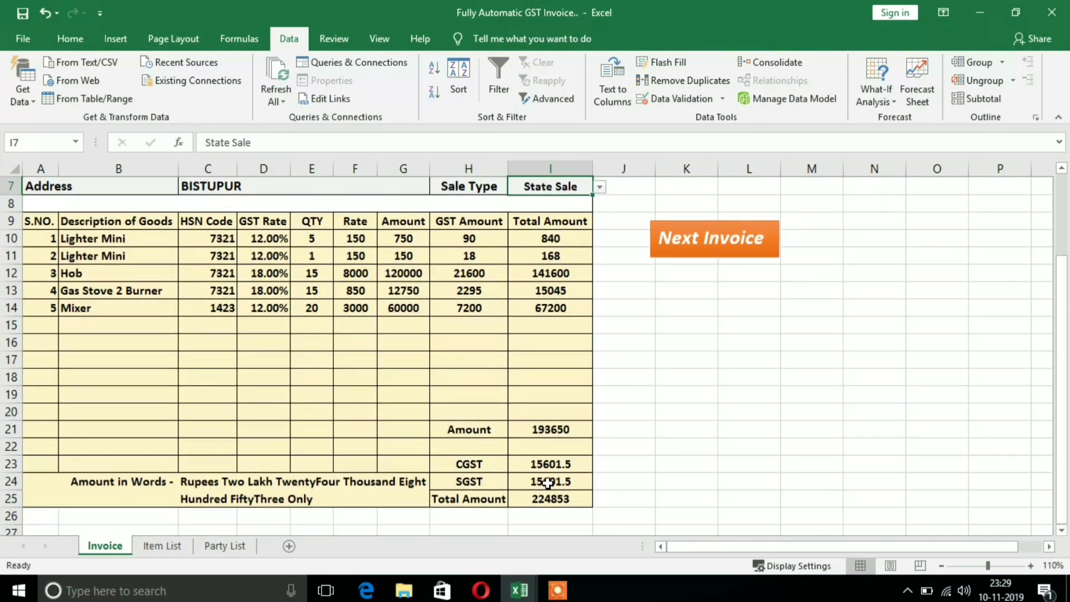
scroll(306, 330, up, 2)
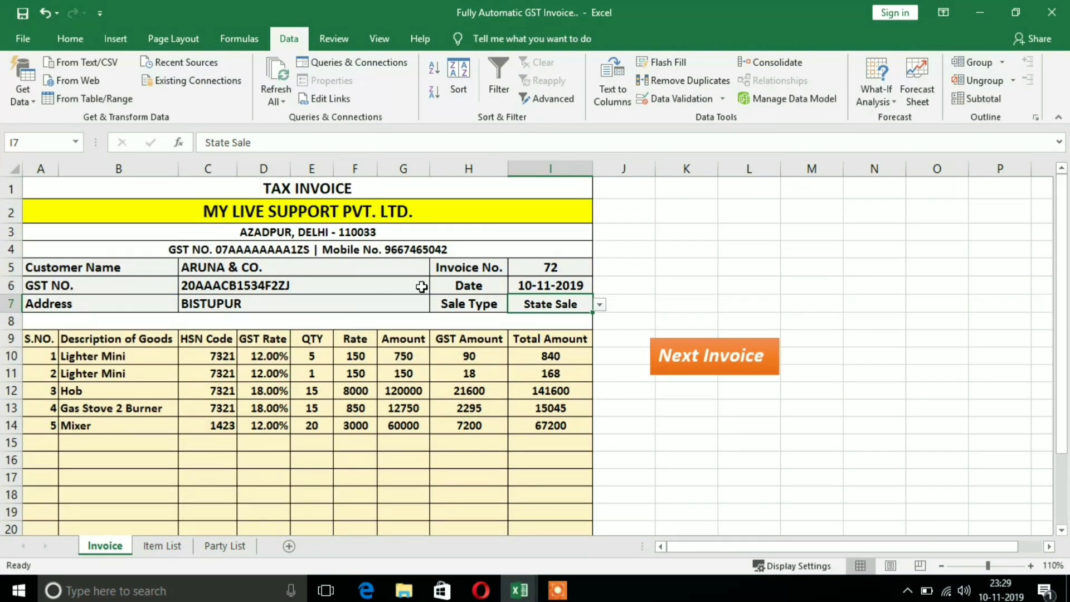
key(Up)
key(Up)
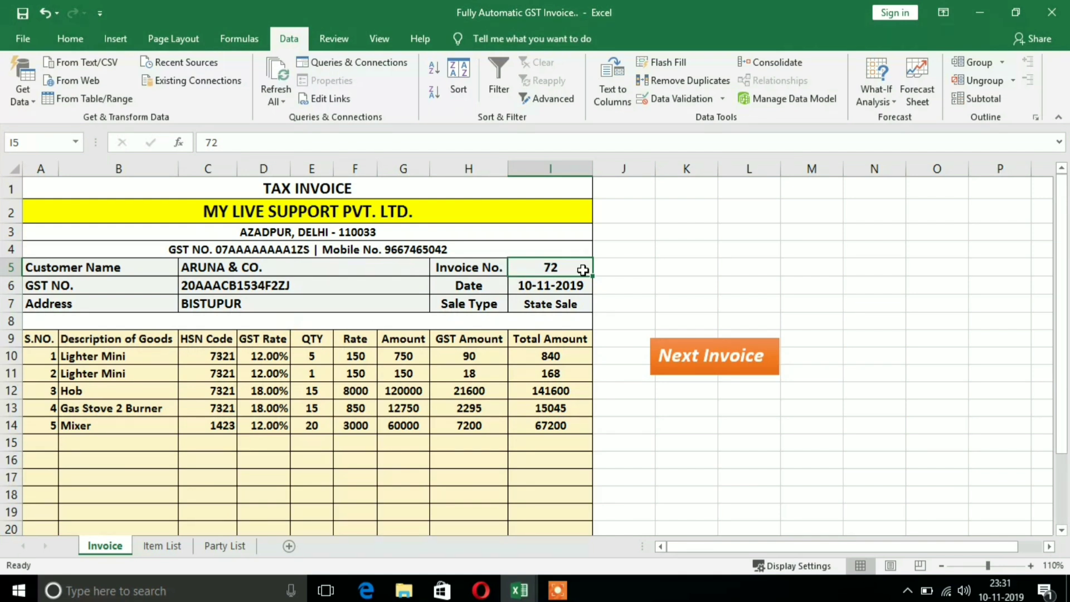
Save invoice 72 with Next Invoice, resetting to blank invoice 73, then minimise Excel.
click(669, 375)
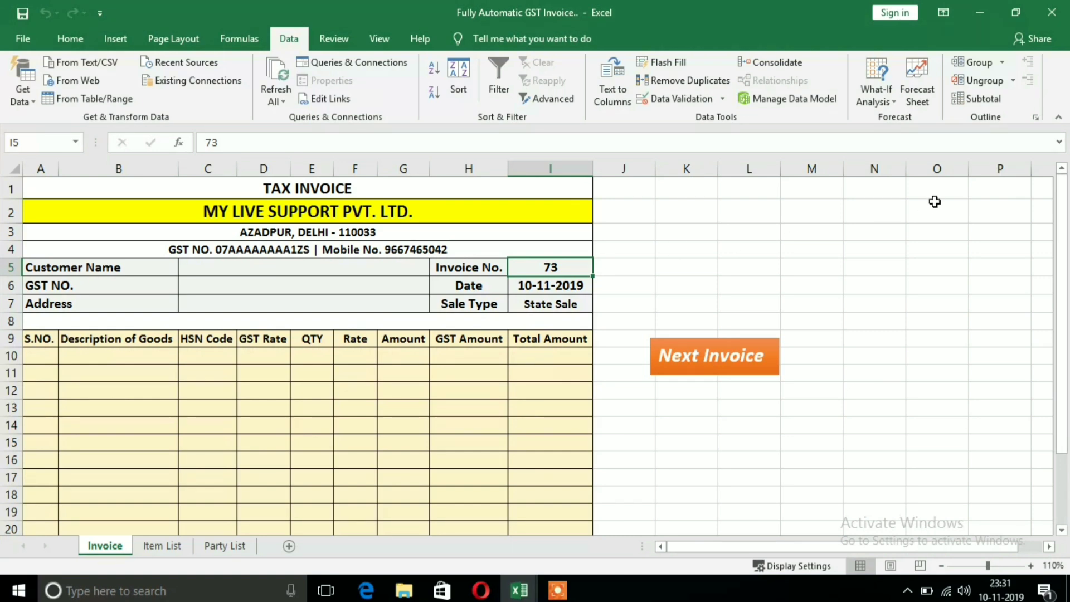
click(979, 14)
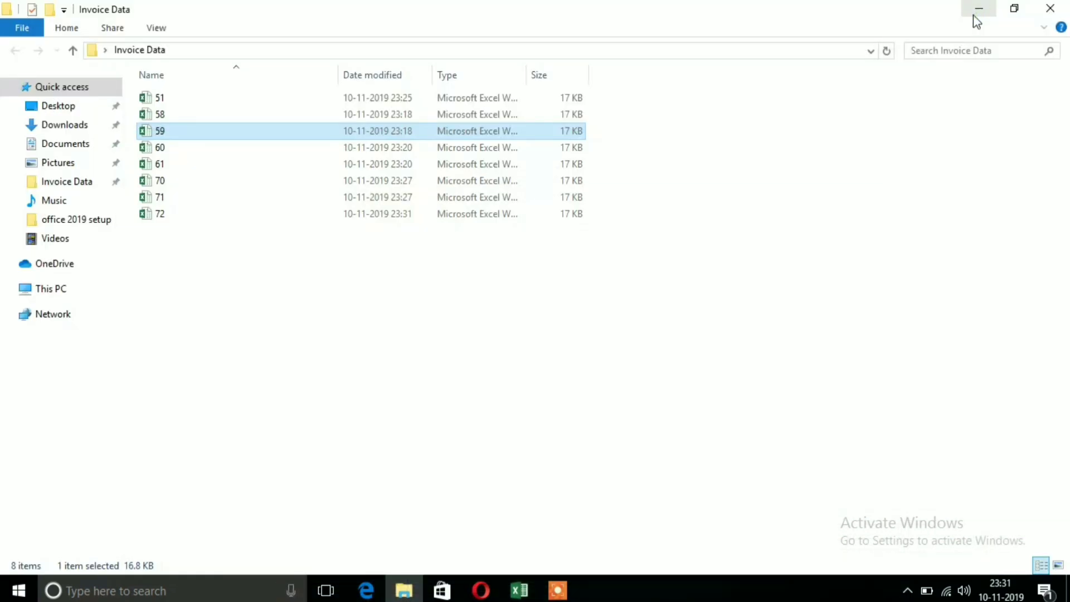
Open the Invoice Data folder on the desktop and launch saved invoice file 72.
click(979, 11)
double_click(156, 114)
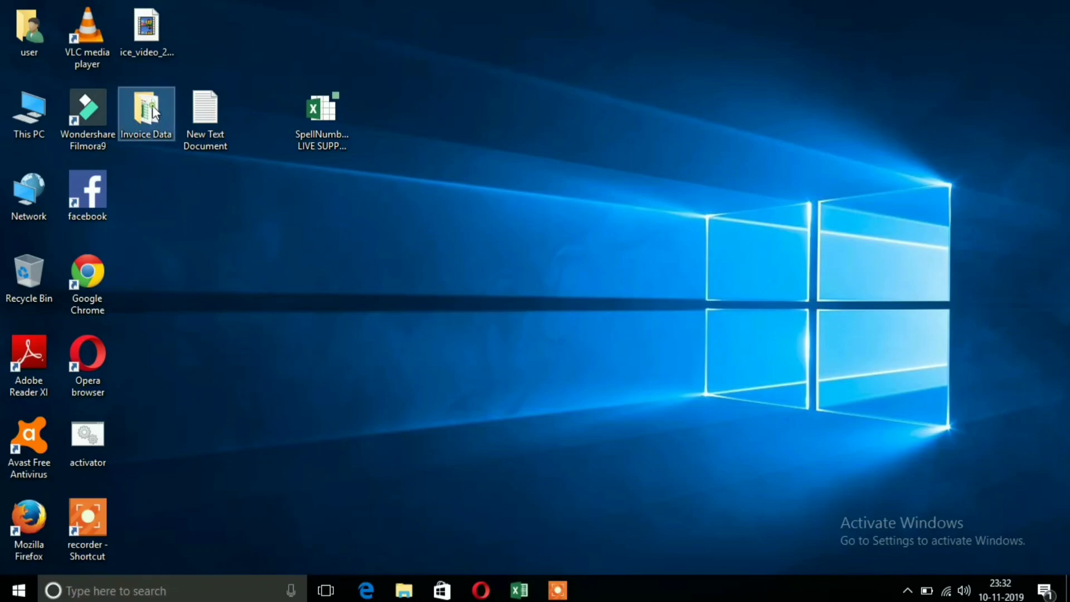
double_click(557, 32)
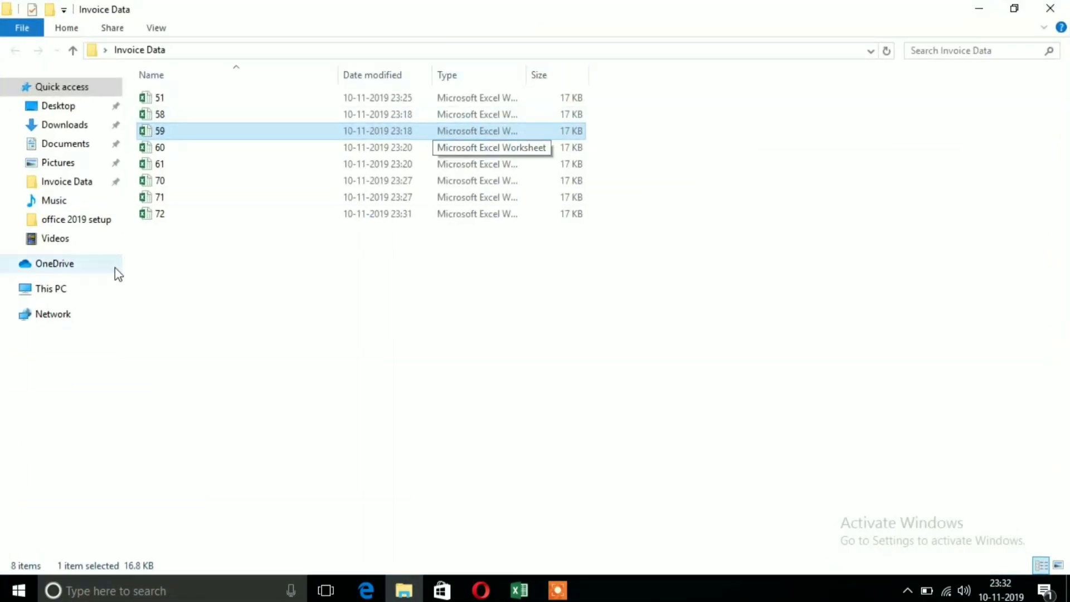
click(160, 218)
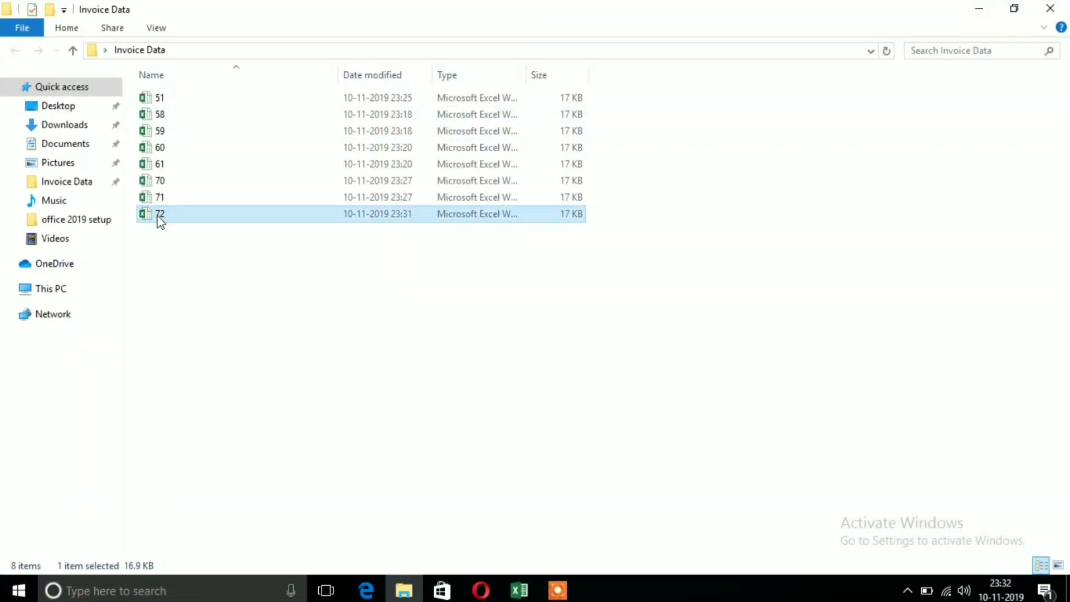
double_click(207, 216)
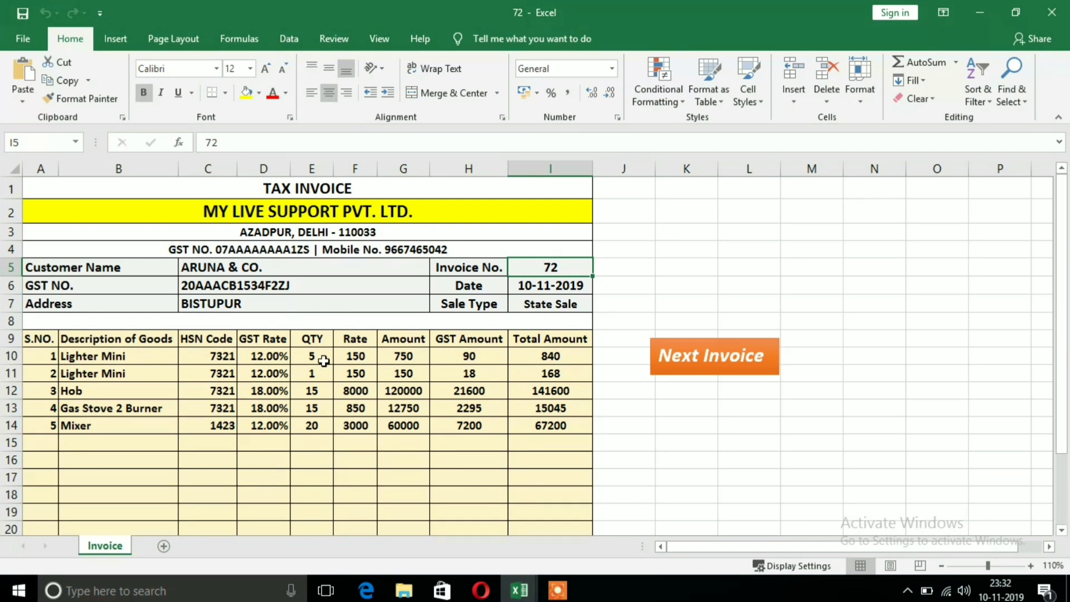
Scroll through saved invoice 72 to review its five items and totals.
scroll(323, 361, down, 1)
scroll(324, 361, down, 2)
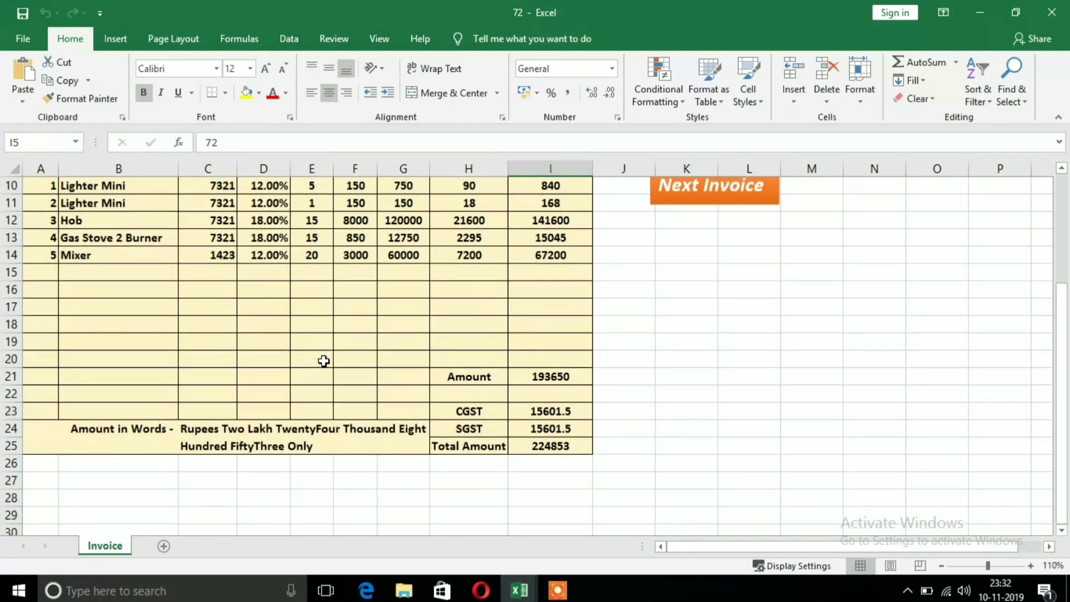
scroll(323, 361, up, 1)
scroll(323, 361, up, 2)
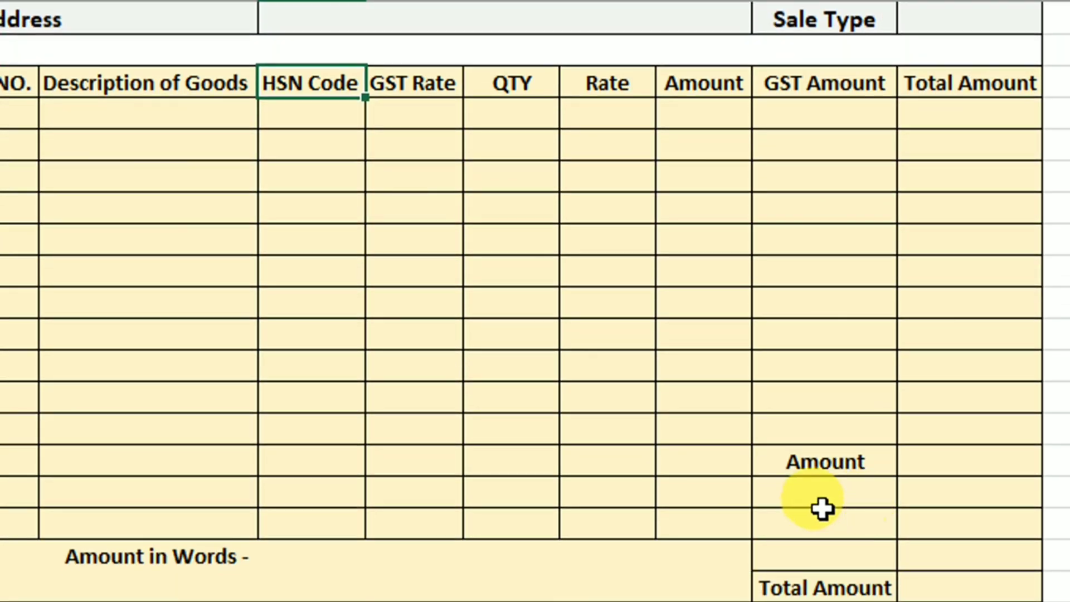
scroll(613, 424, up, 2)
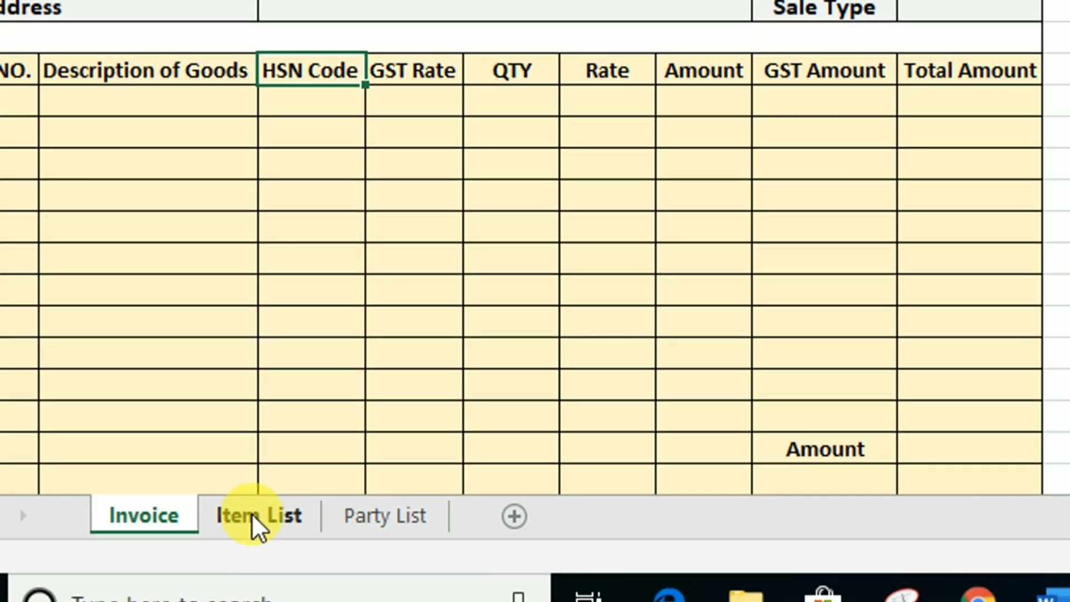
Review the Item List sheet, checking the first item and its rate.
click(257, 523)
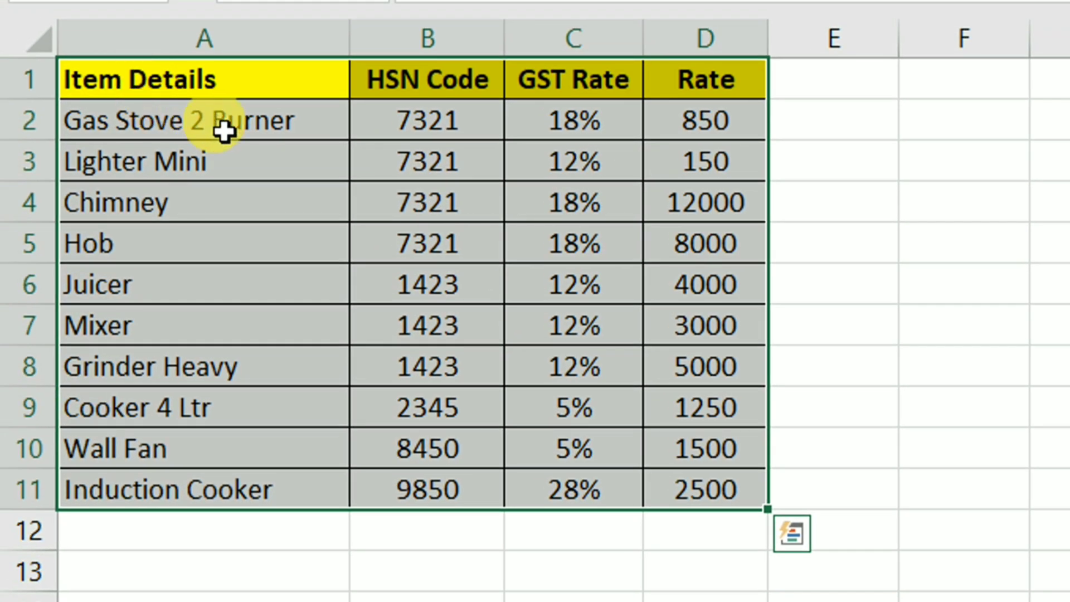
click(221, 132)
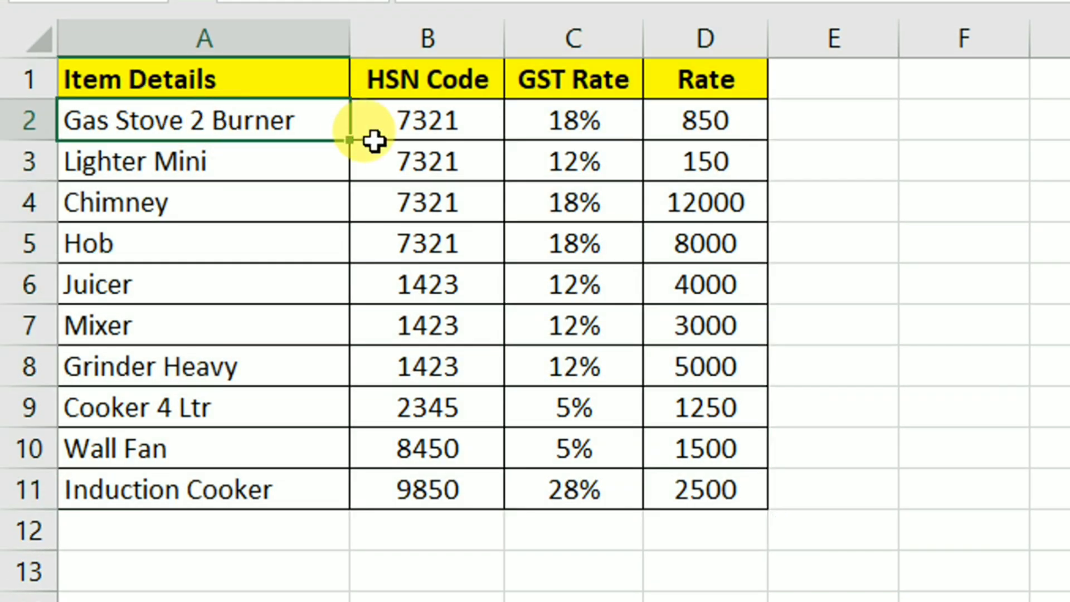
click(694, 110)
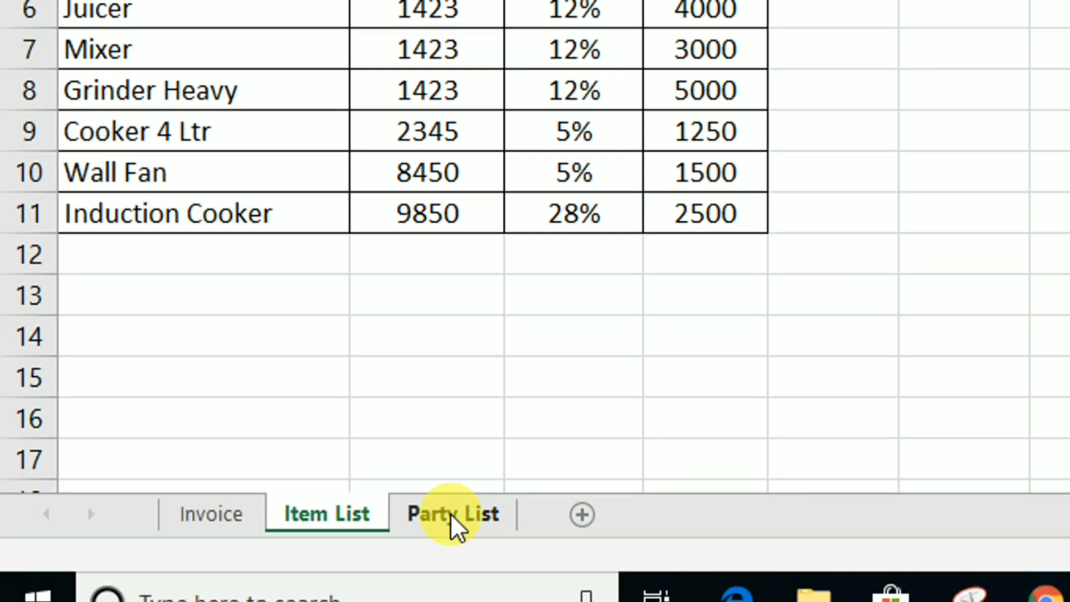
Check the first customer's name, GST number and address on the Party List sheet.
click(453, 515)
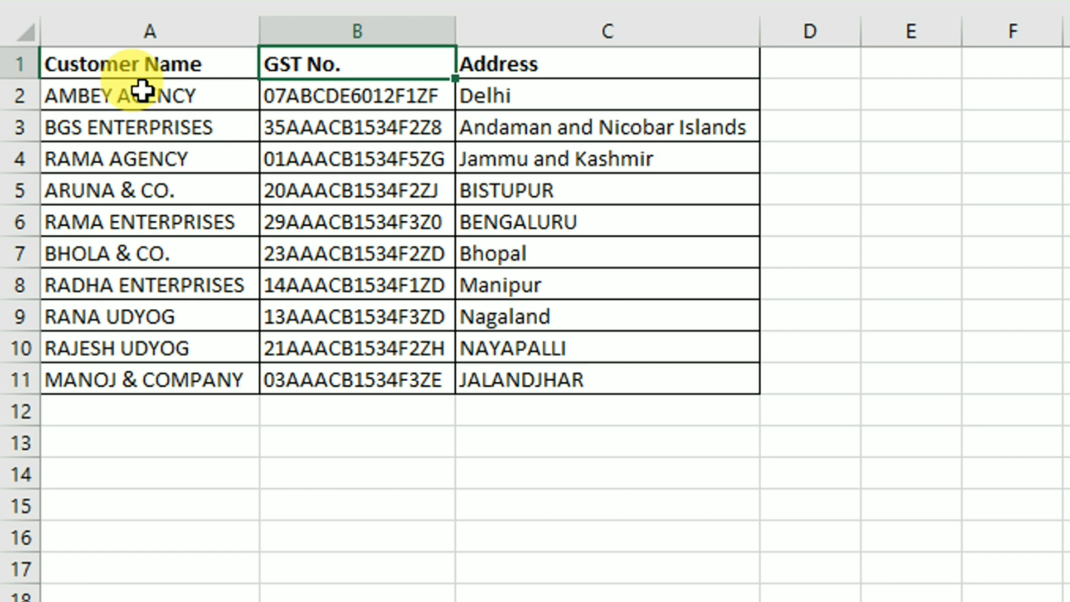
click(143, 92)
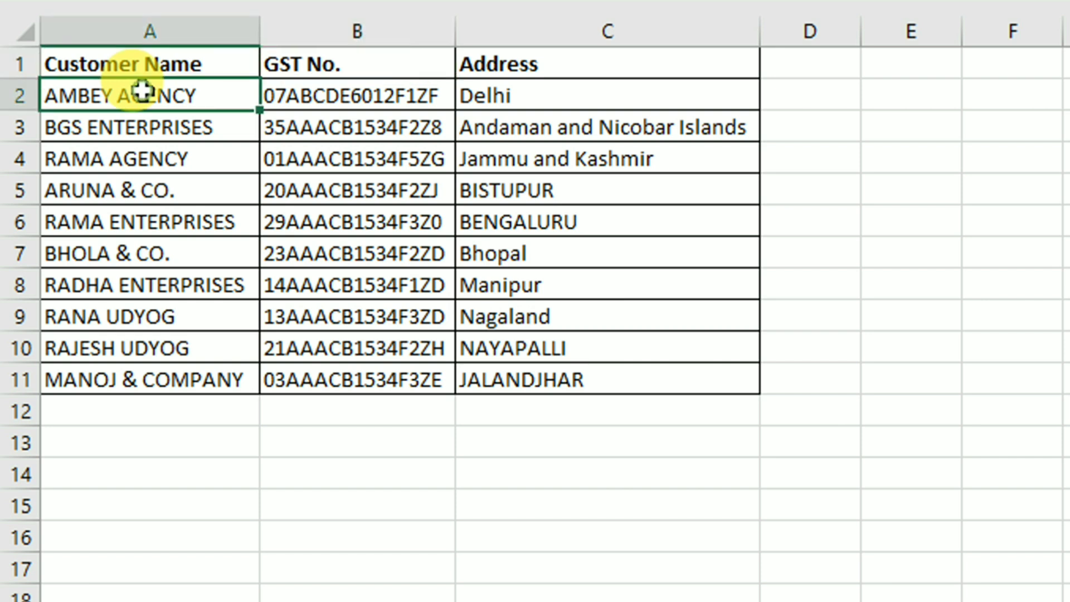
click(339, 108)
click(590, 114)
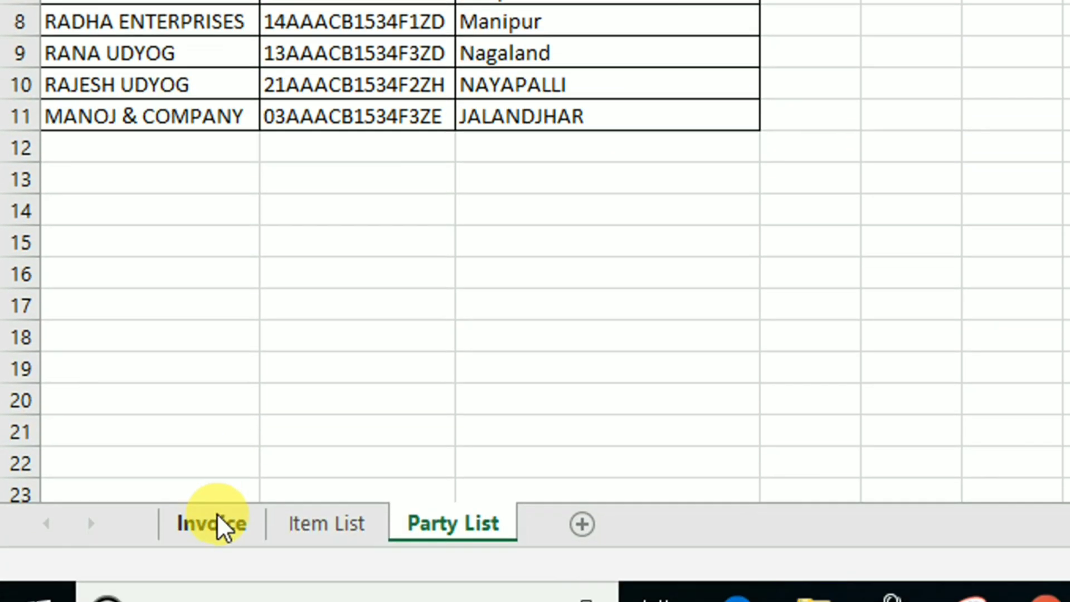
Return to the Invoice sheet and select the empty Customer Name cell C5.
click(211, 567)
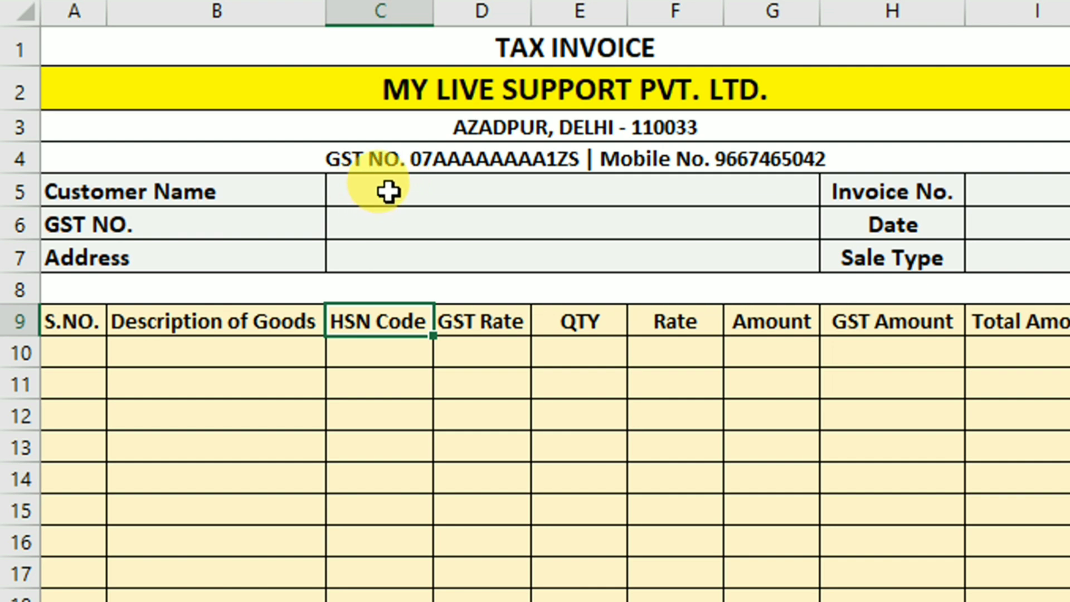
key(Up)
key(Up)
key(Up)
key(Up)
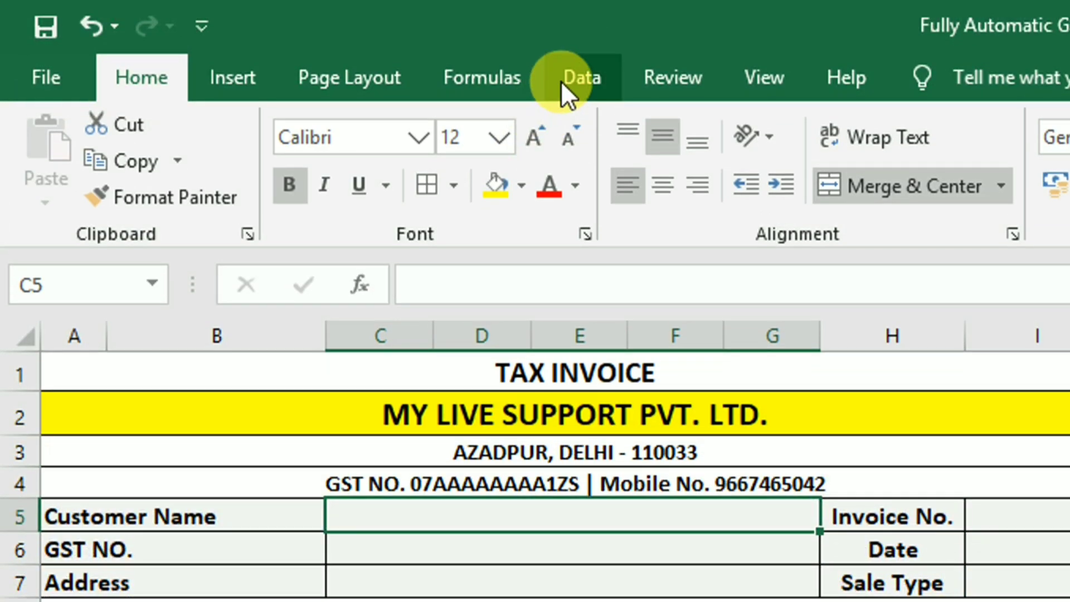
click(561, 82)
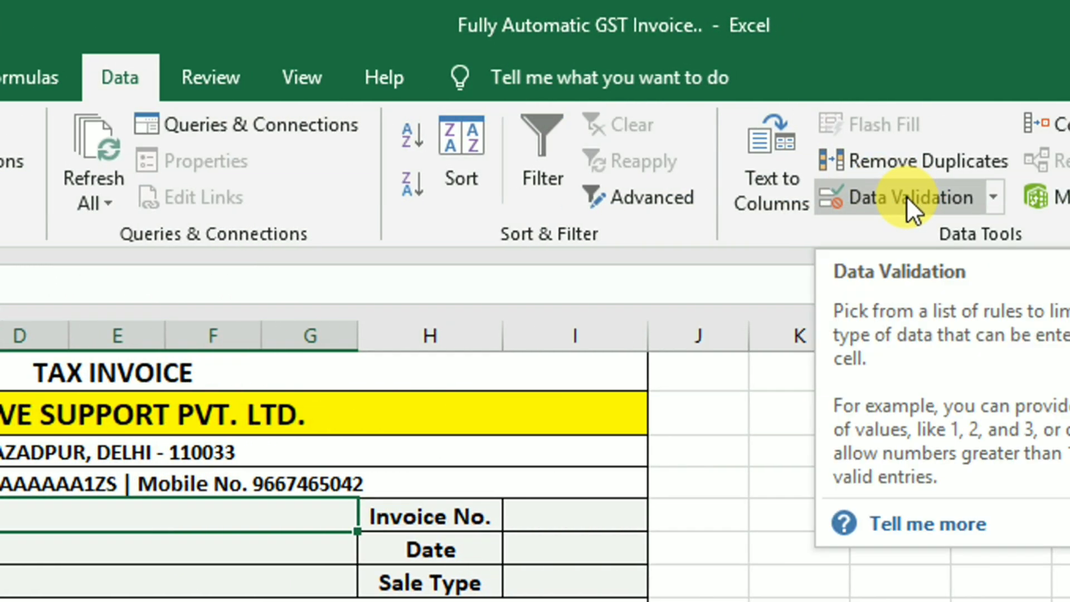
Add list validation to Customer Name with source 'Party List'!$A$2:$A$12.
click(906, 196)
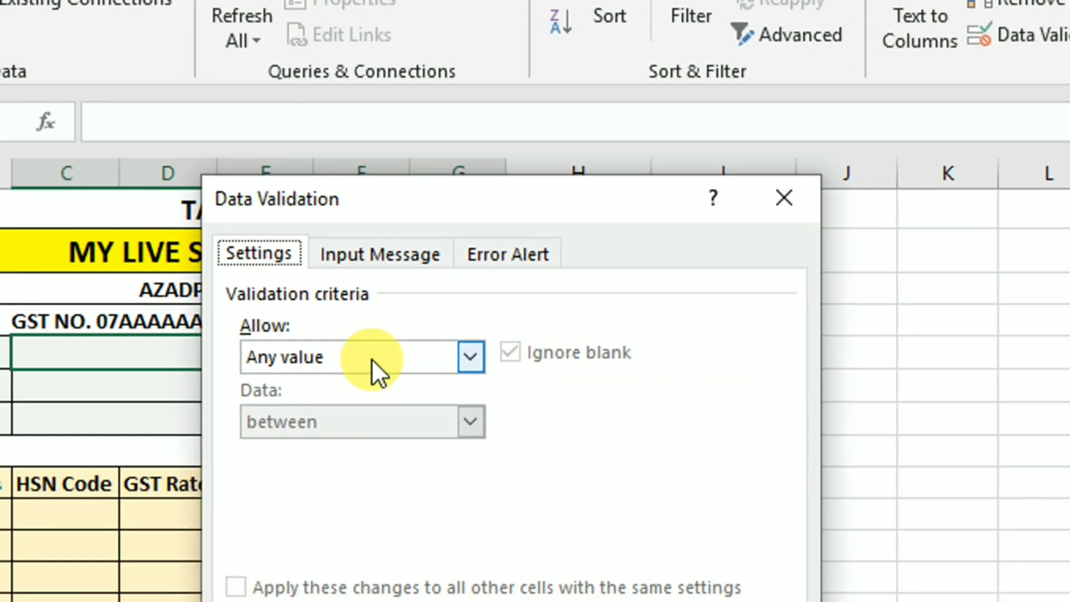
click(371, 357)
click(332, 446)
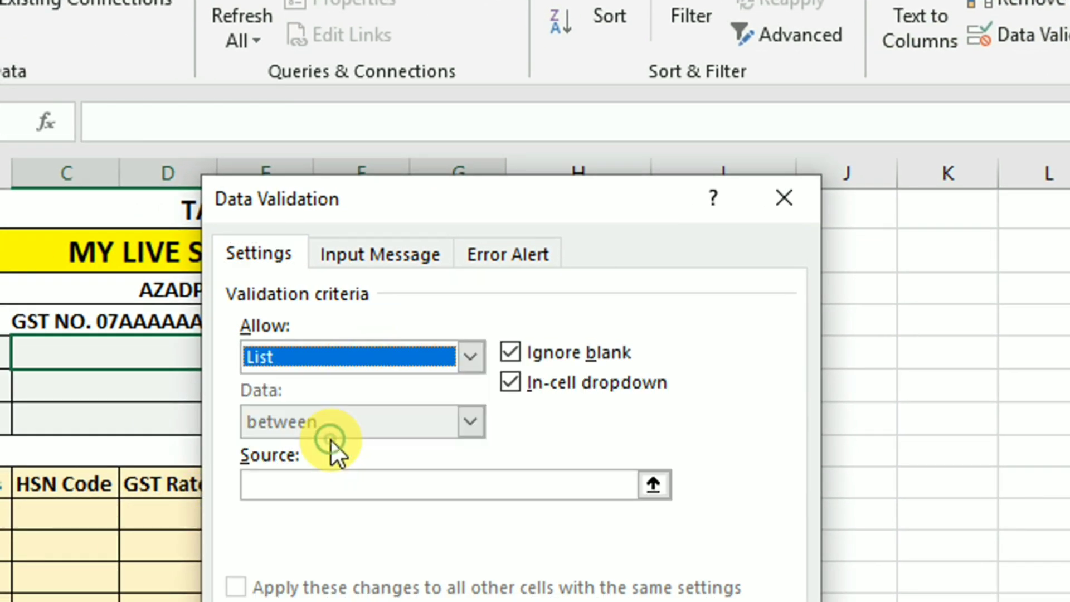
click(319, 487)
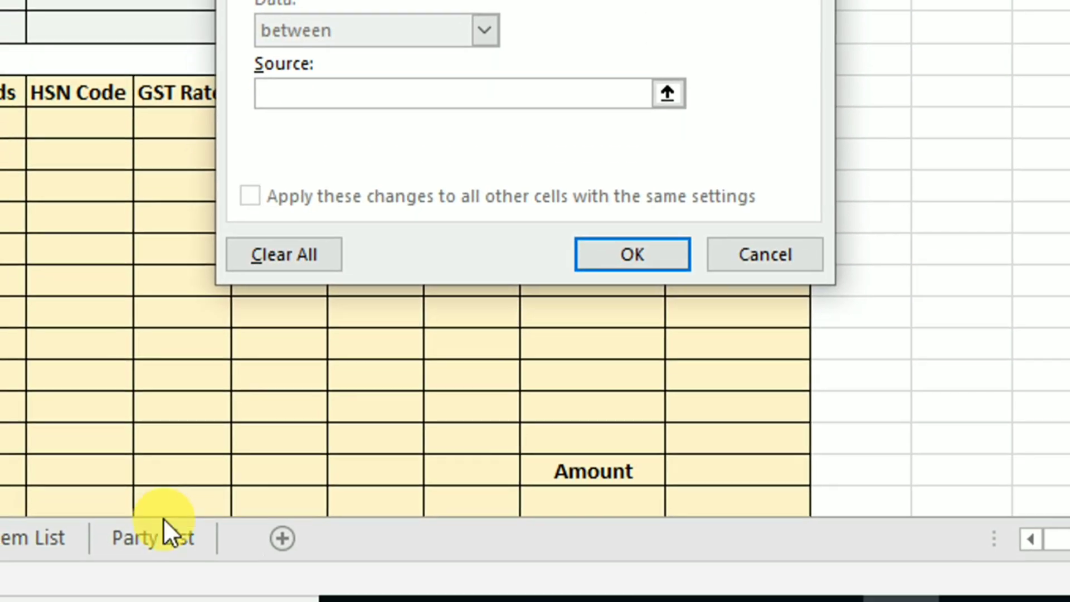
click(163, 515)
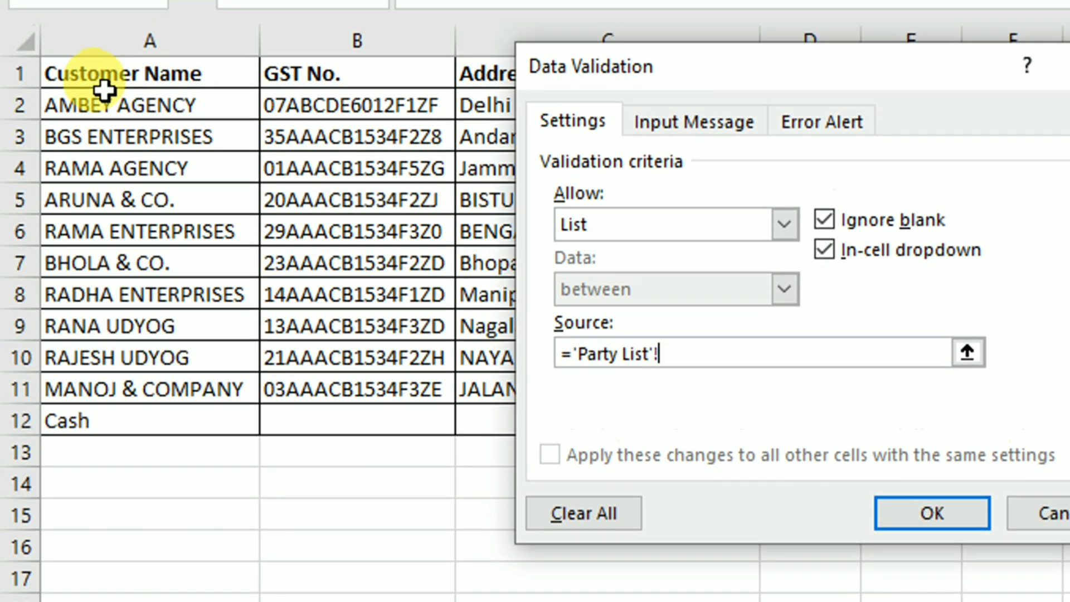
drag(106, 105, 100, 419)
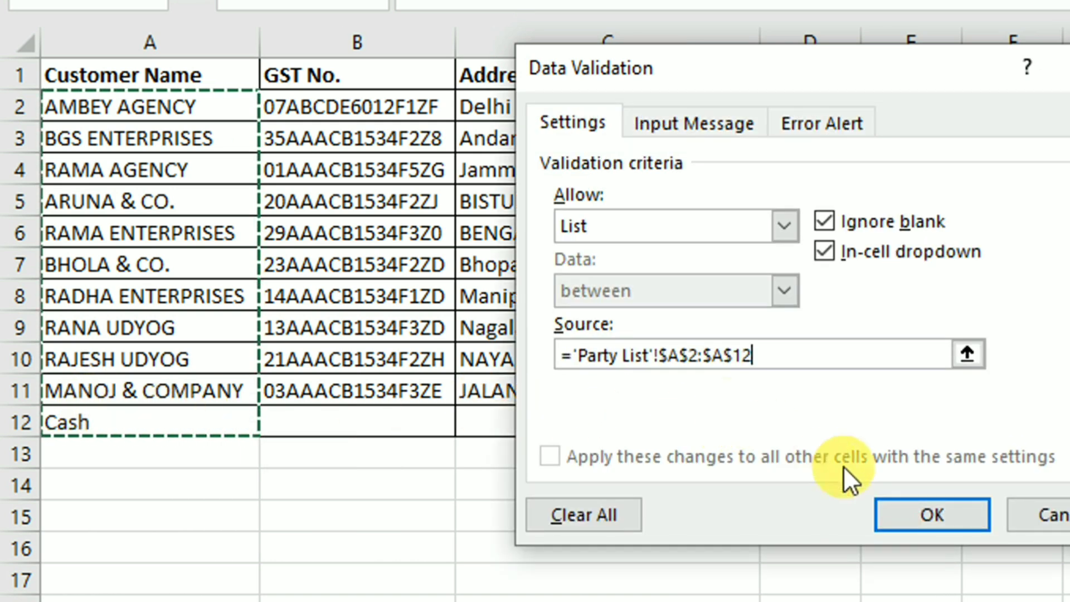
click(906, 512)
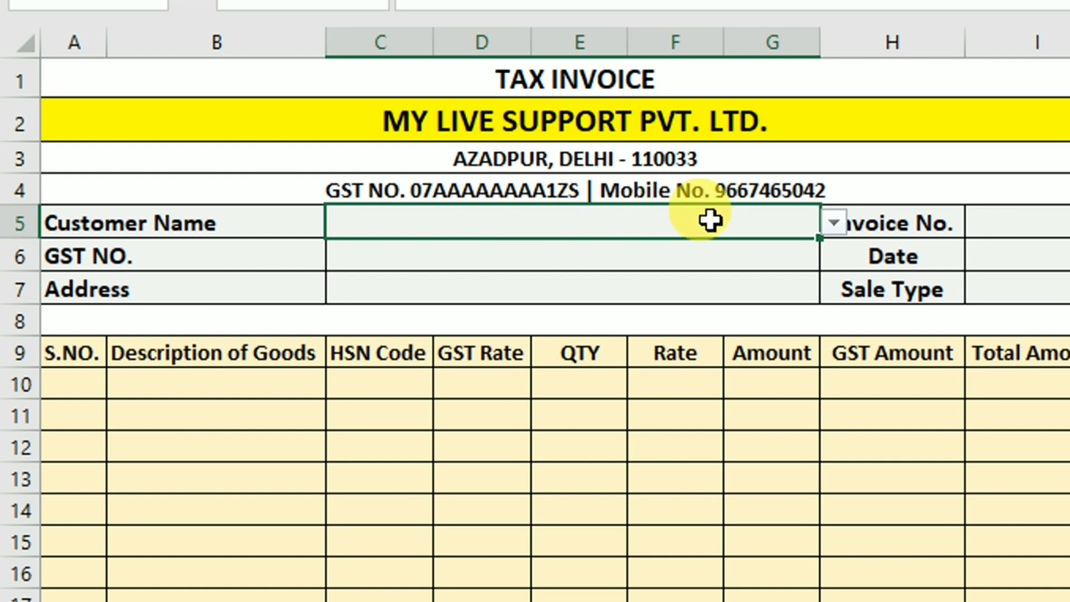
Choose AMBEY AGENCY from the new Customer Name dropdown in C5.
click(832, 222)
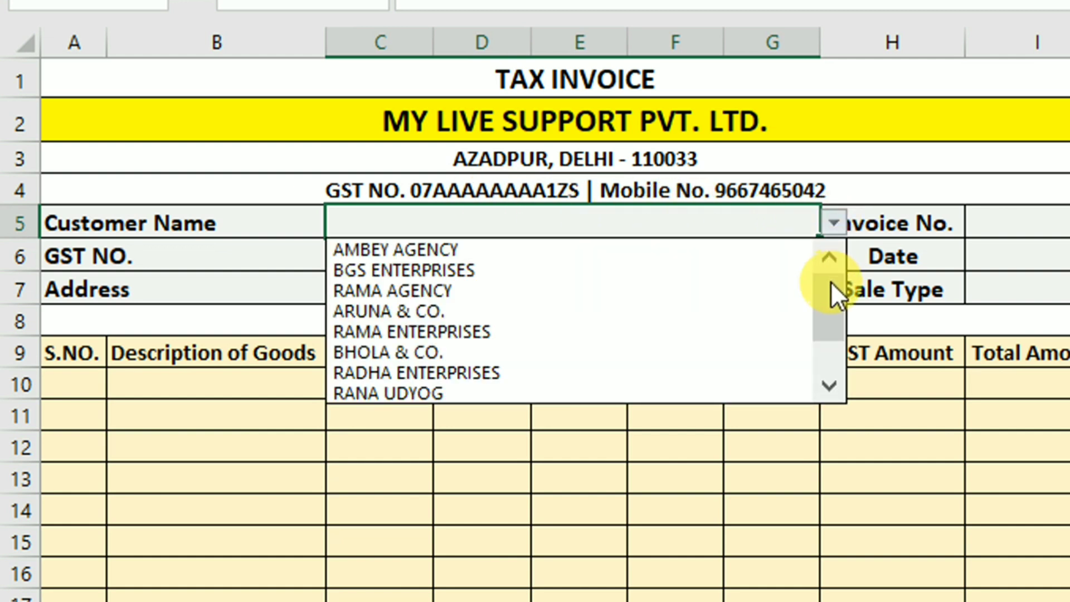
mouse_move(830, 282)
mouse_down()
mouse_move(828, 333)
mouse_move(825, 276)
mouse_up()
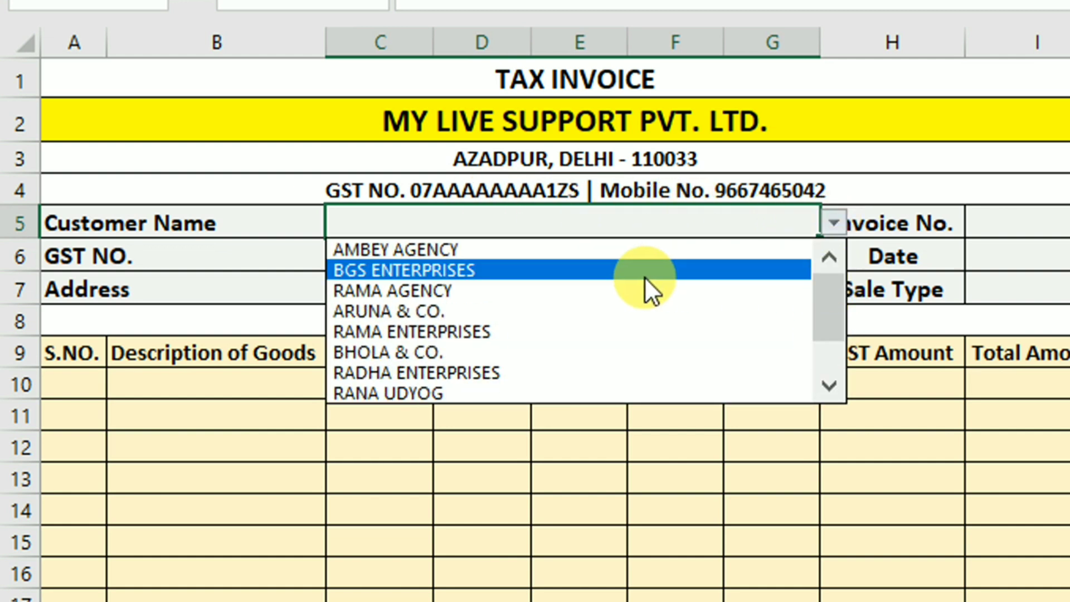
click(530, 251)
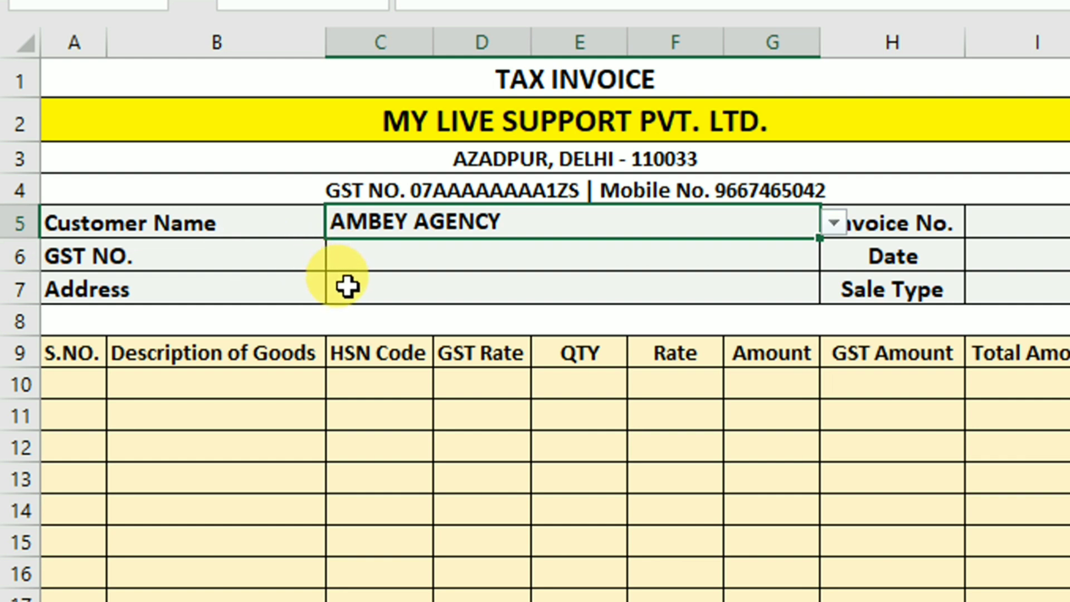
click(354, 257)
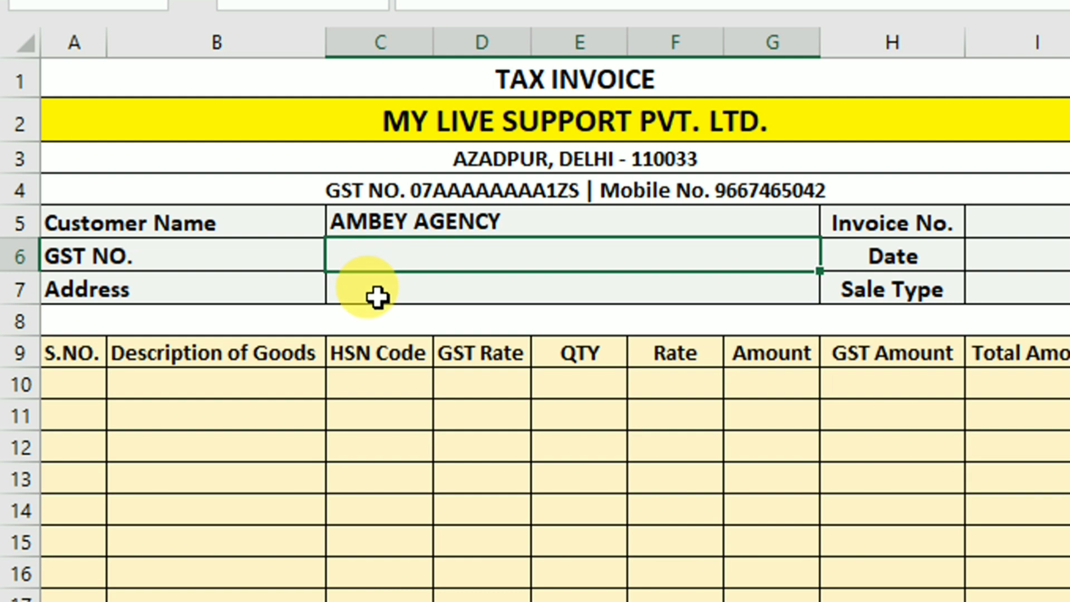
Enter =VLOOKUP(C5,'Party List'!A1:C12,2,0) in C6 so AMBEY AGENCY's GST number appears.
text(=v)
text(lo)
double_click(378, 297)
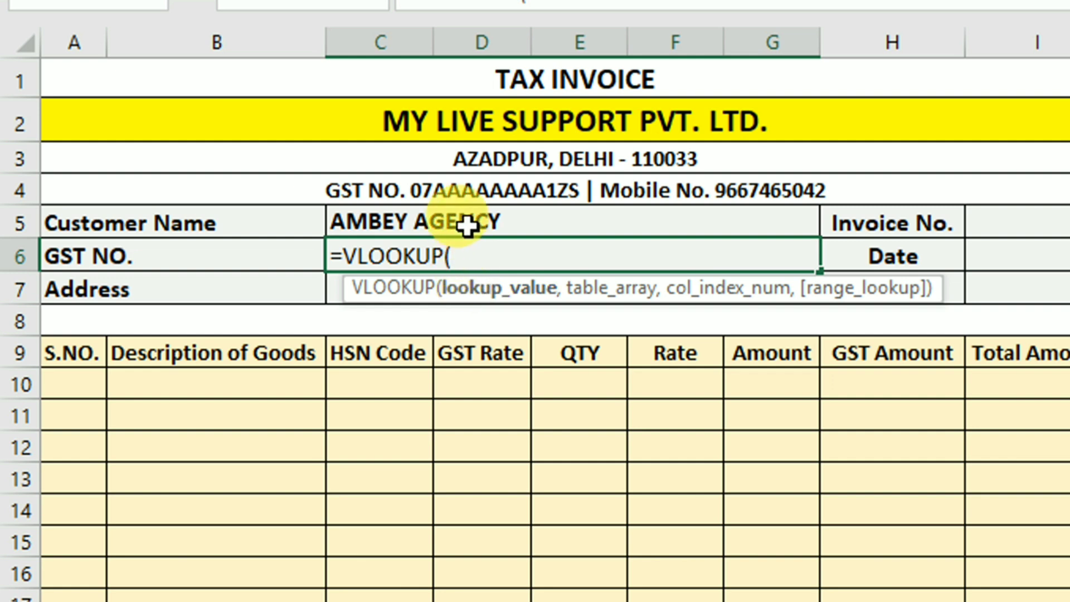
click(507, 219)
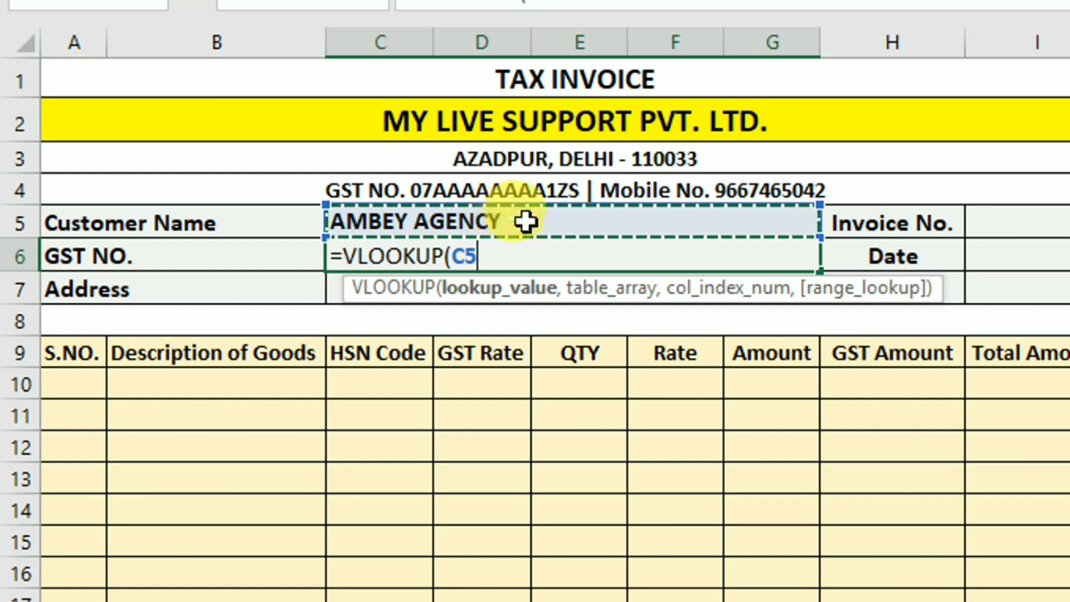
text(,)
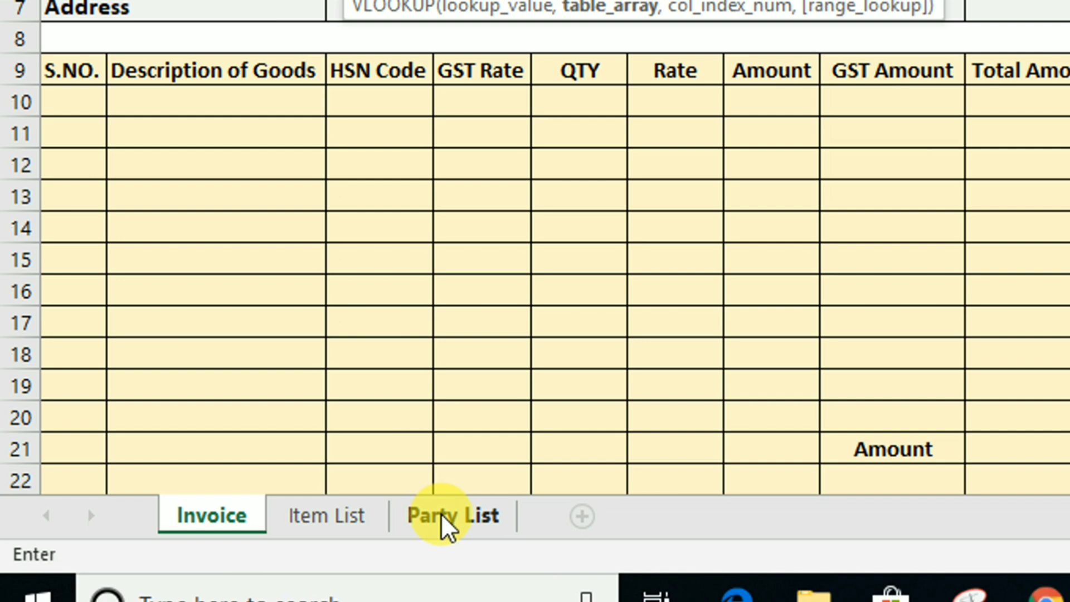
click(446, 524)
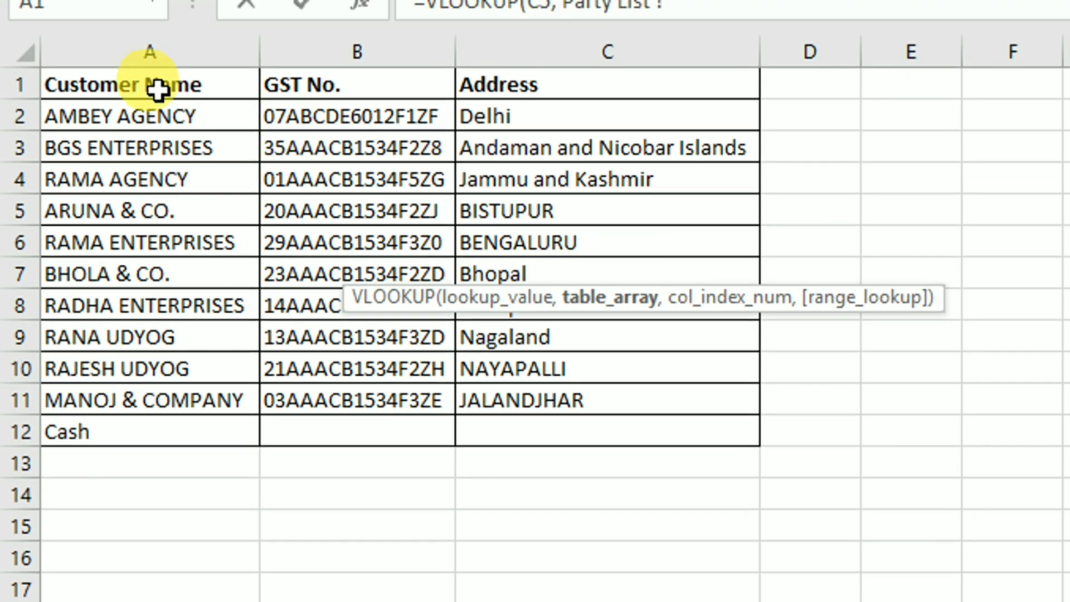
mouse_move(156, 91)
mouse_down()
mouse_move(527, 246)
mouse_move(593, 441)
mouse_up()
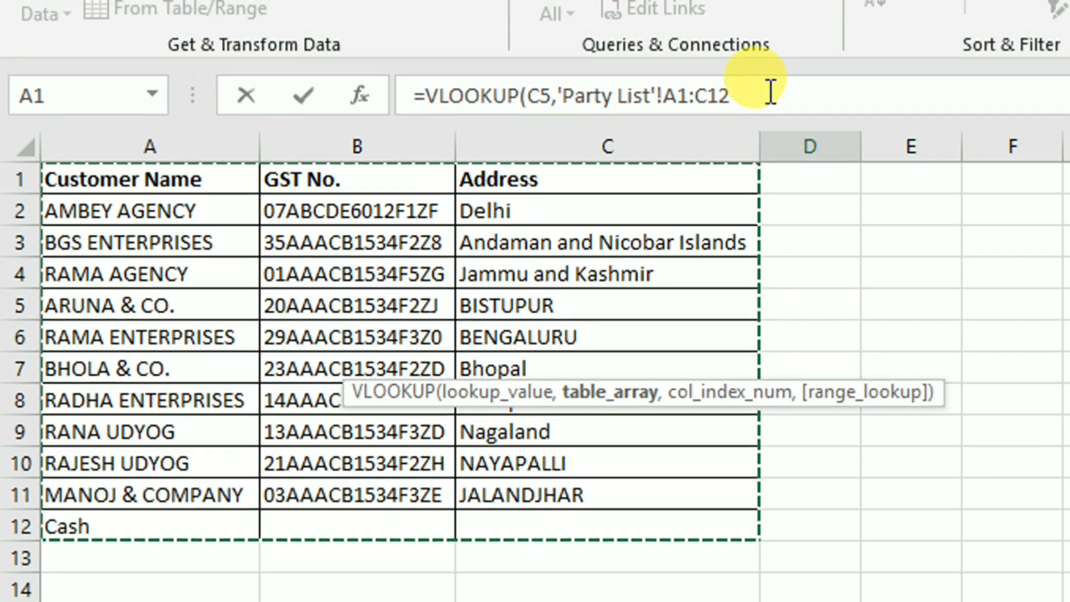
click(772, 95)
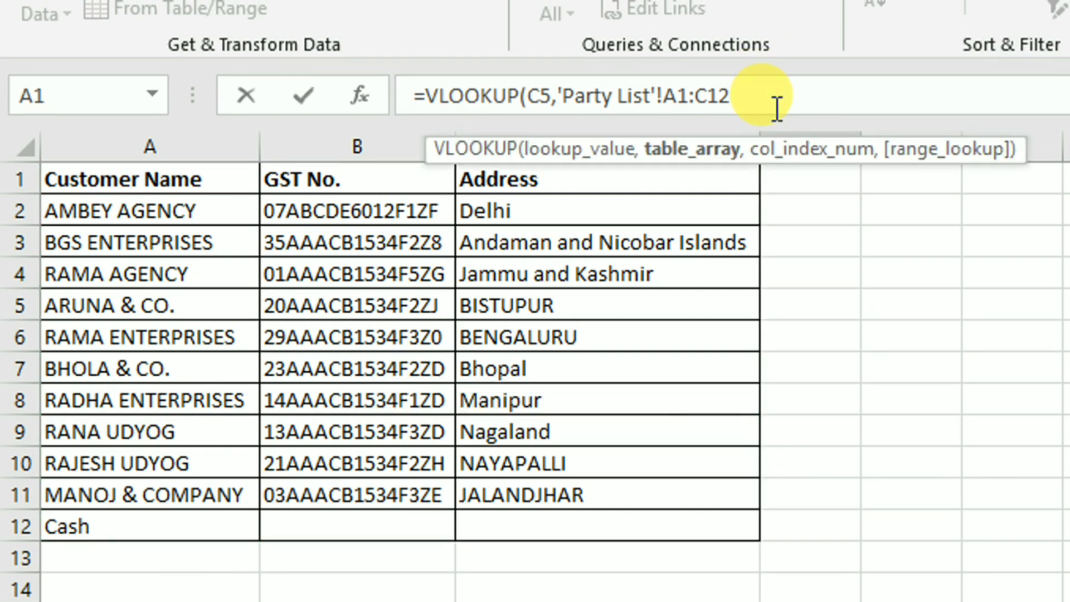
text(,)
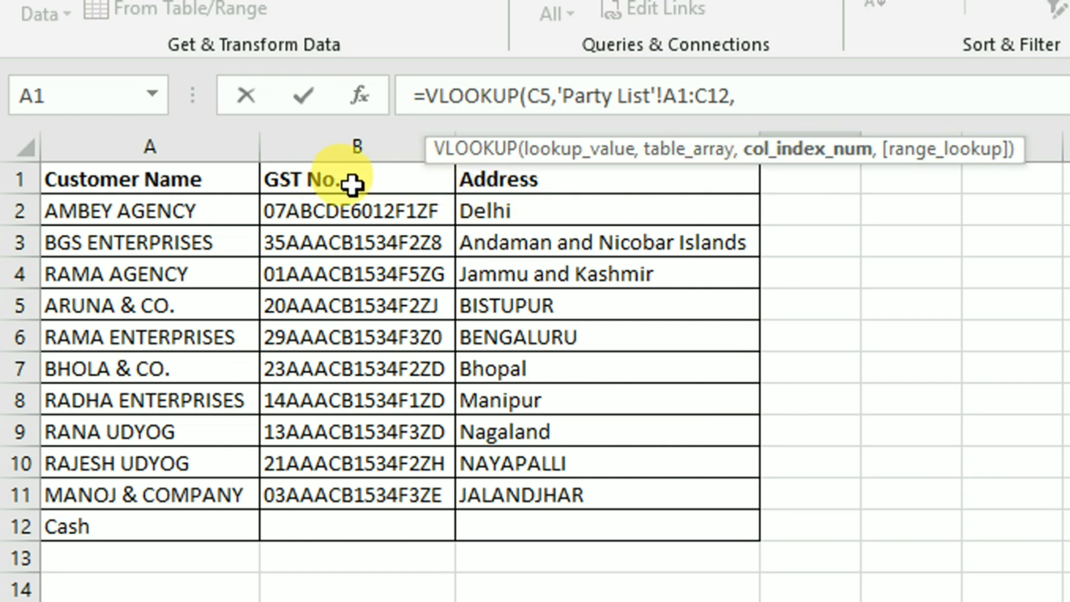
text(2)
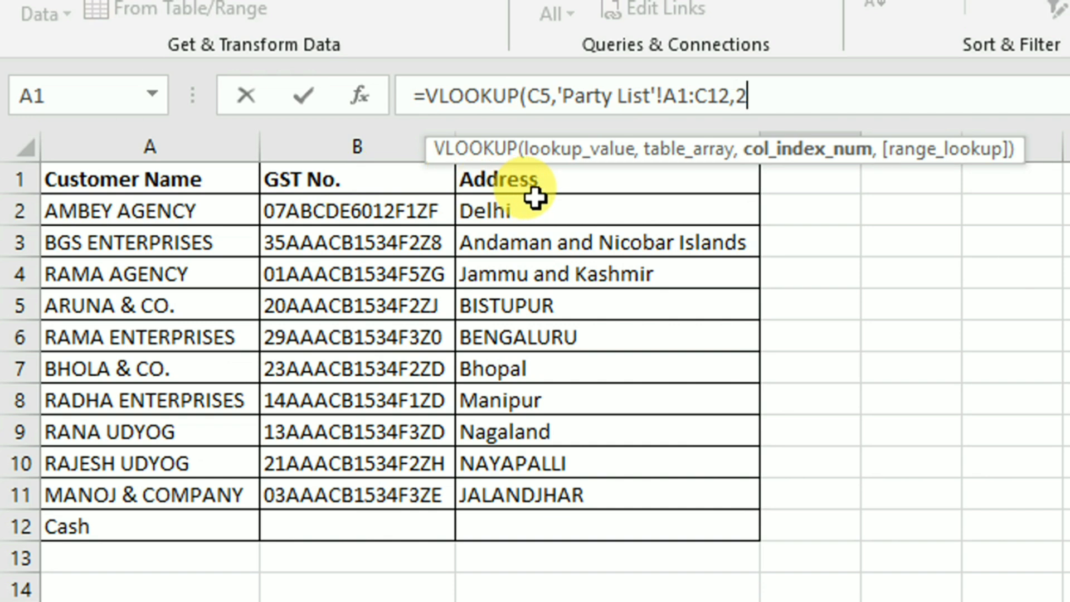
text(,)
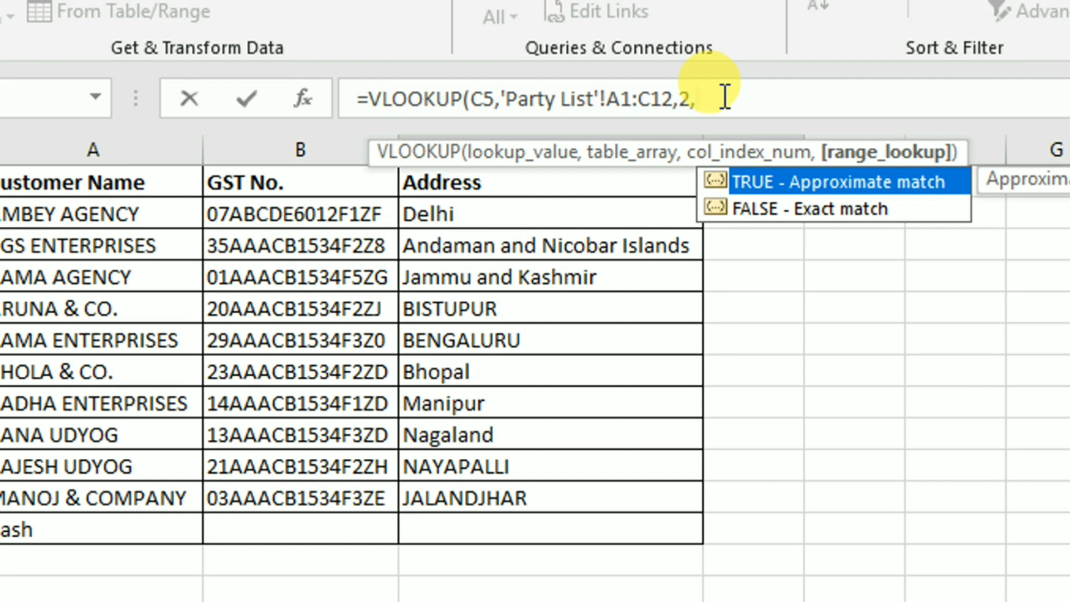
text(0)
text())
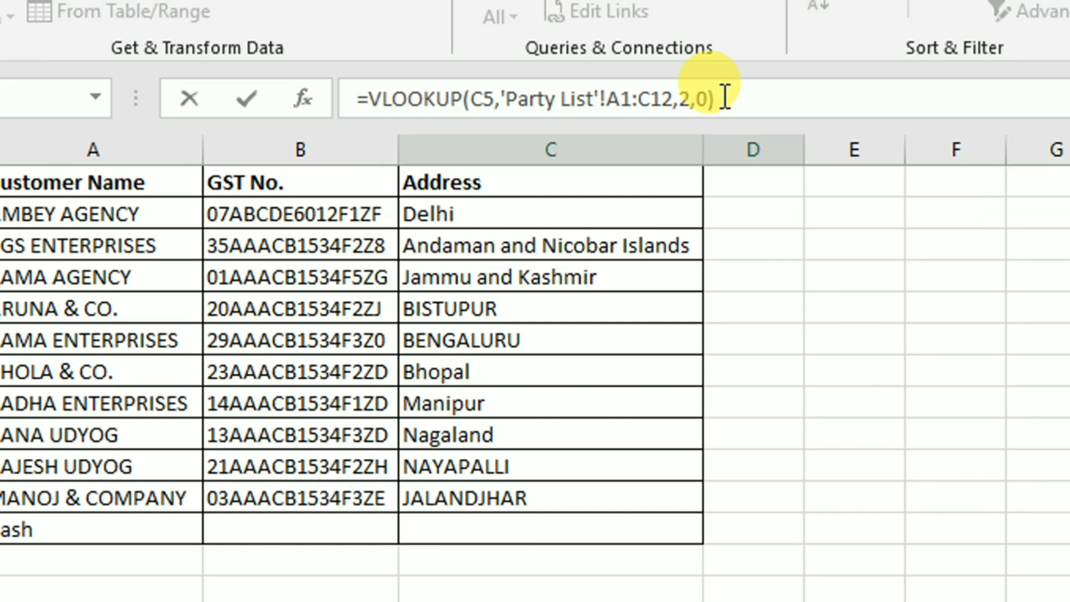
key(Return)
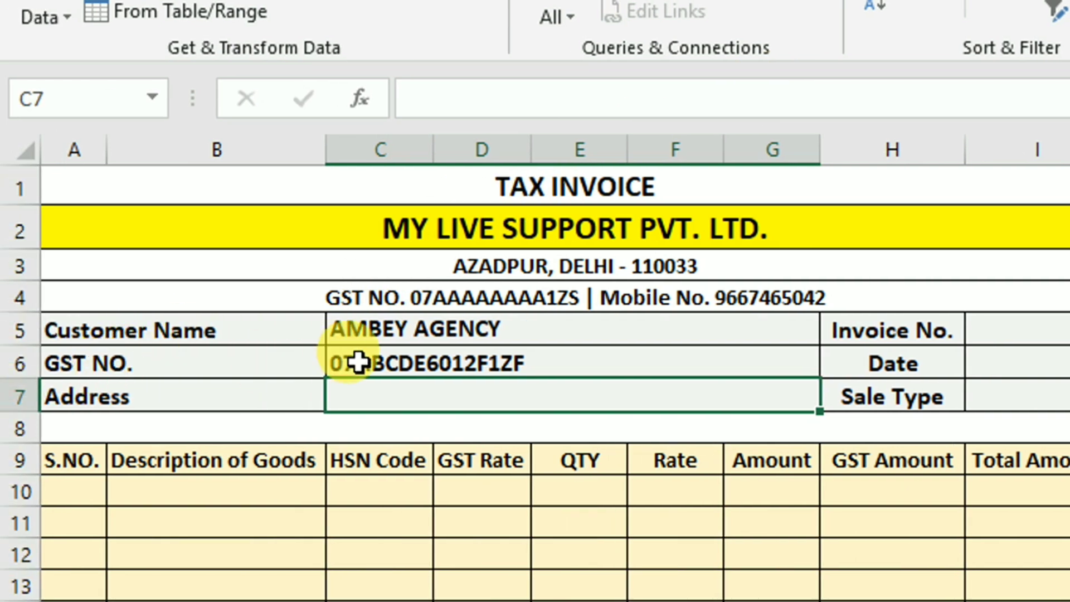
click(358, 362)
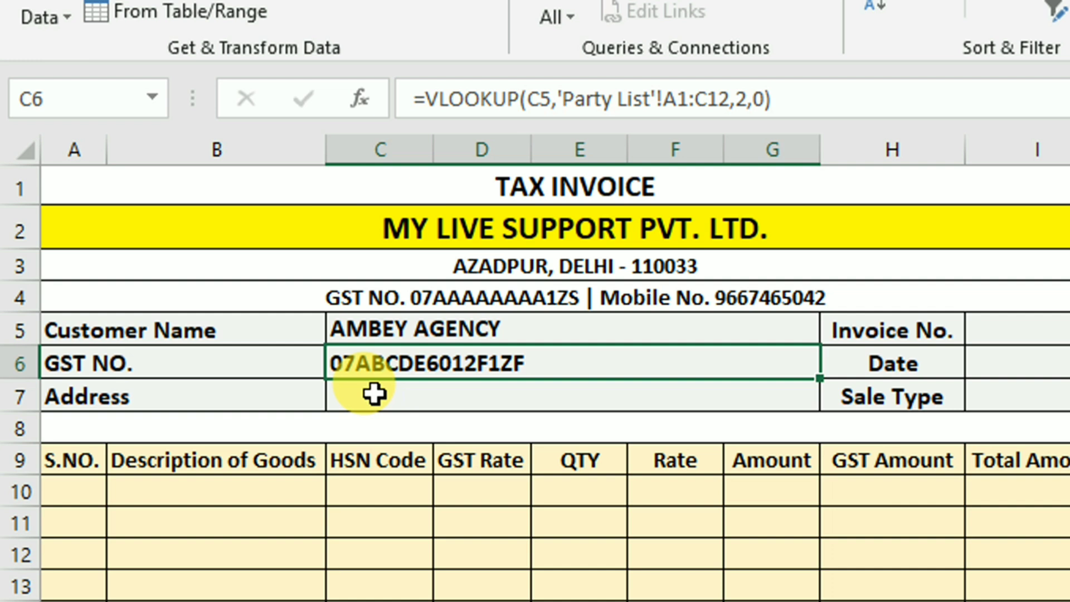
Enter =VLOOKUP(C5,'Party List'!A1:C12,3,0) in C7 so the Address shows Delhi.
click(401, 399)
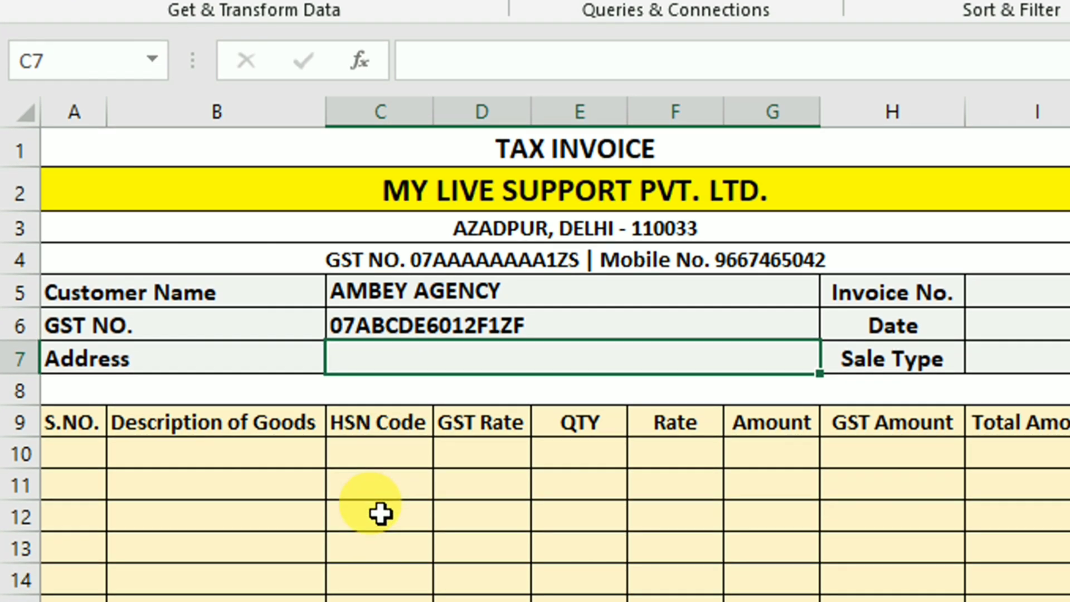
text(=vlo)
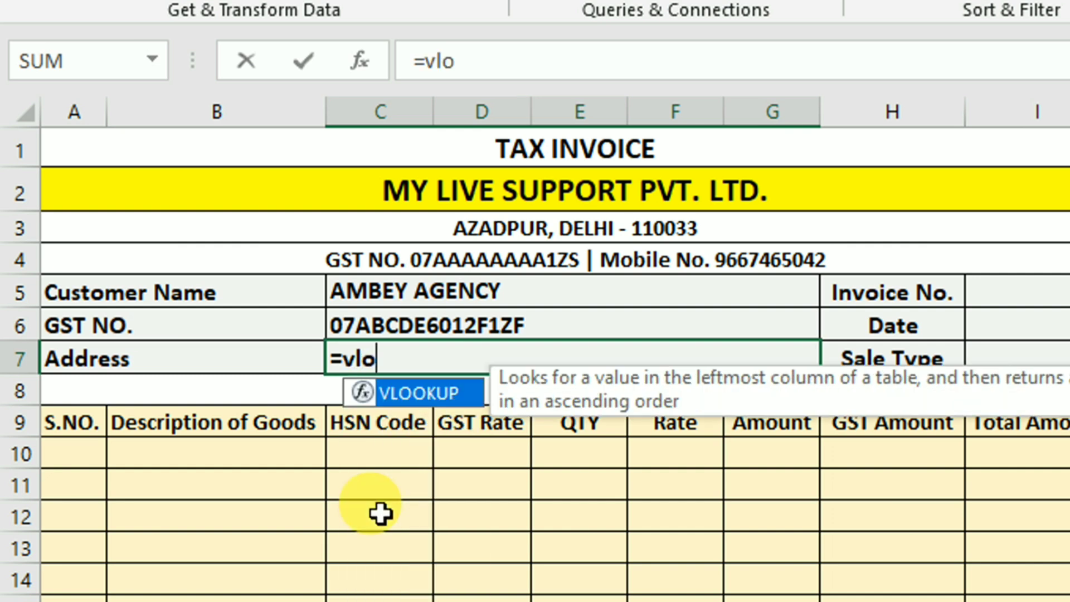
key(Tab)
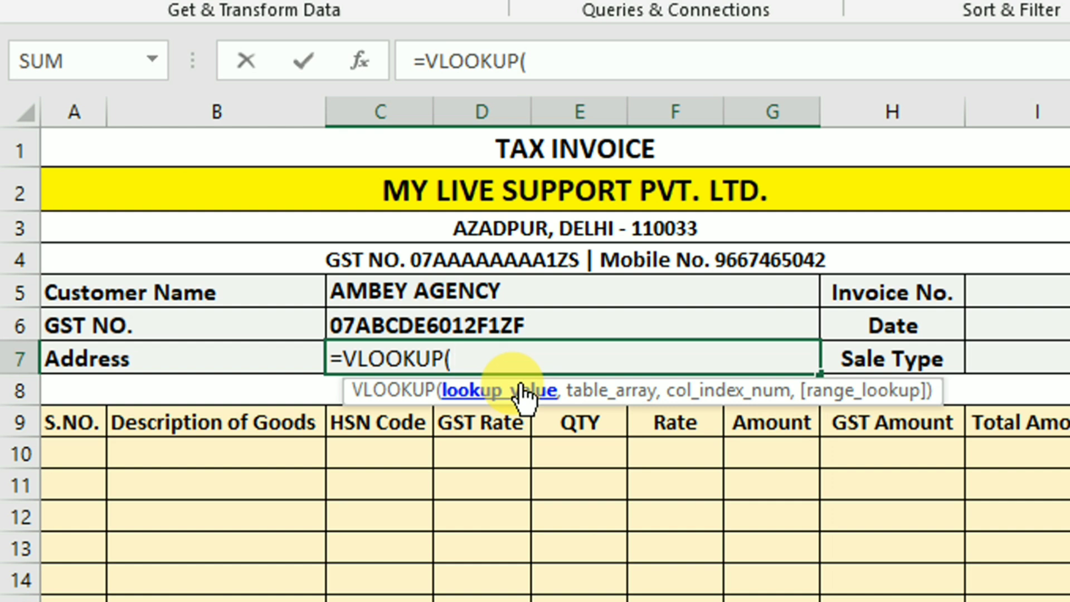
click(392, 290)
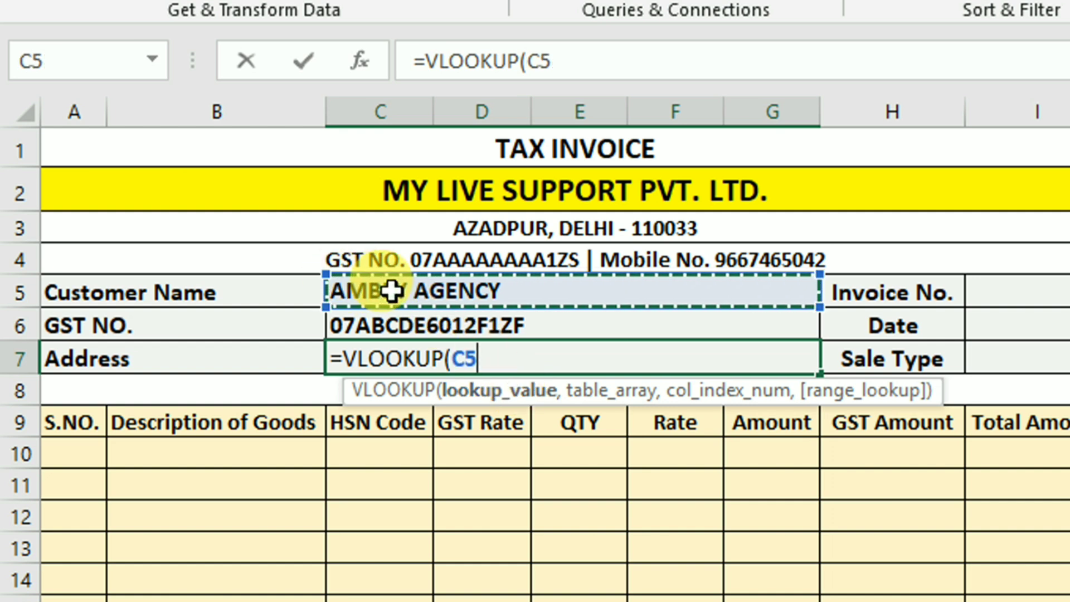
text(,)
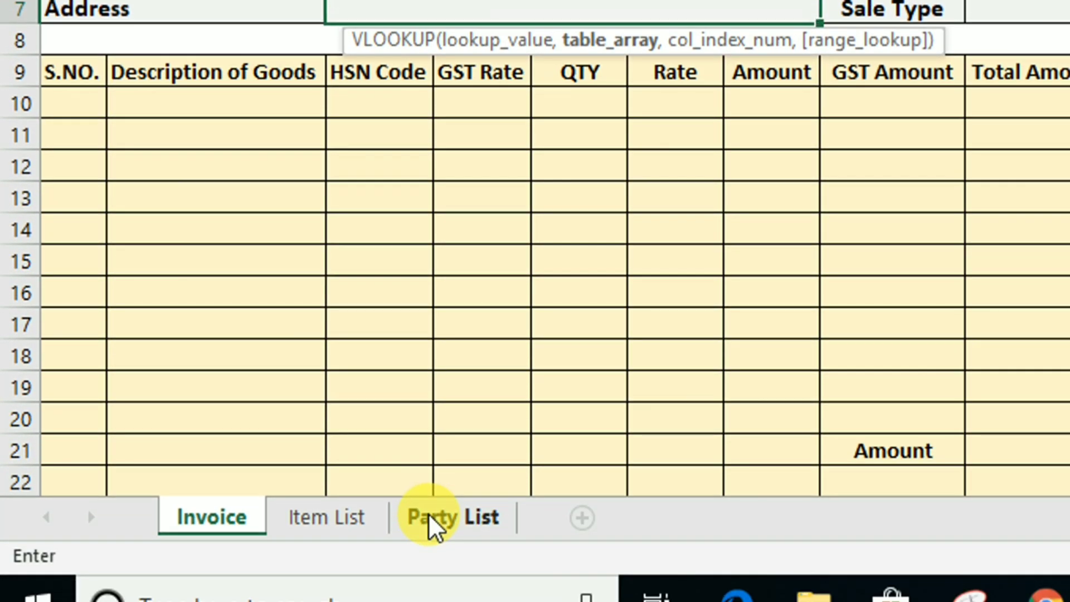
click(441, 552)
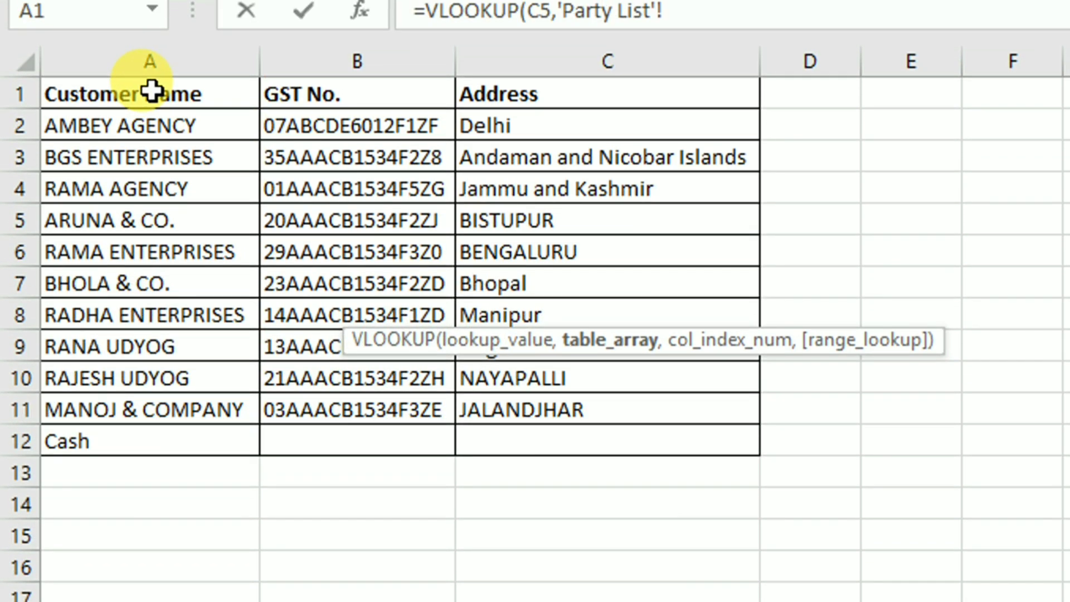
drag(152, 90, 611, 444)
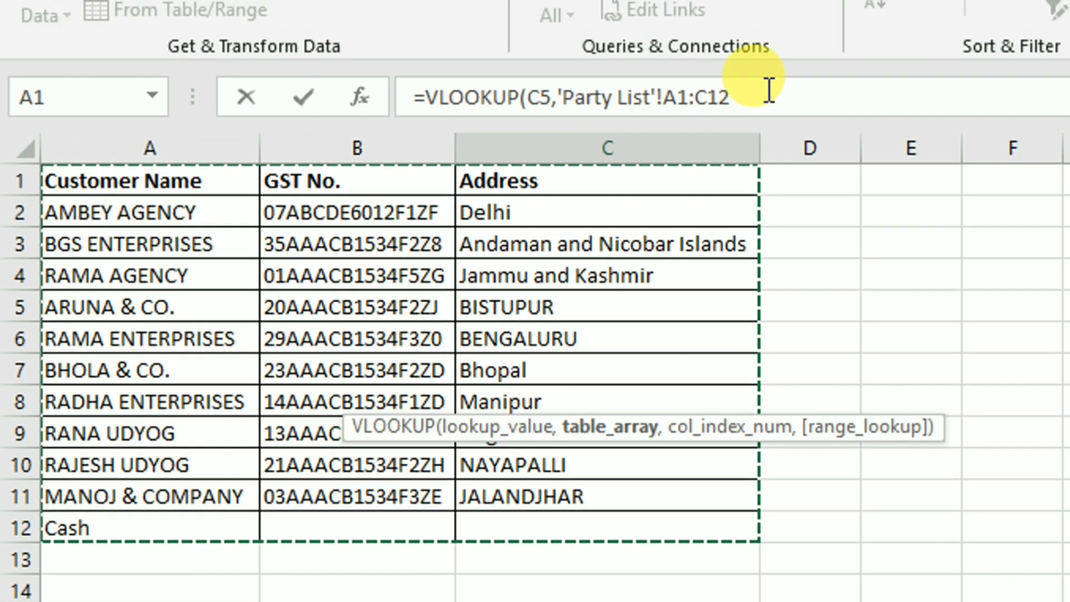
click(769, 92)
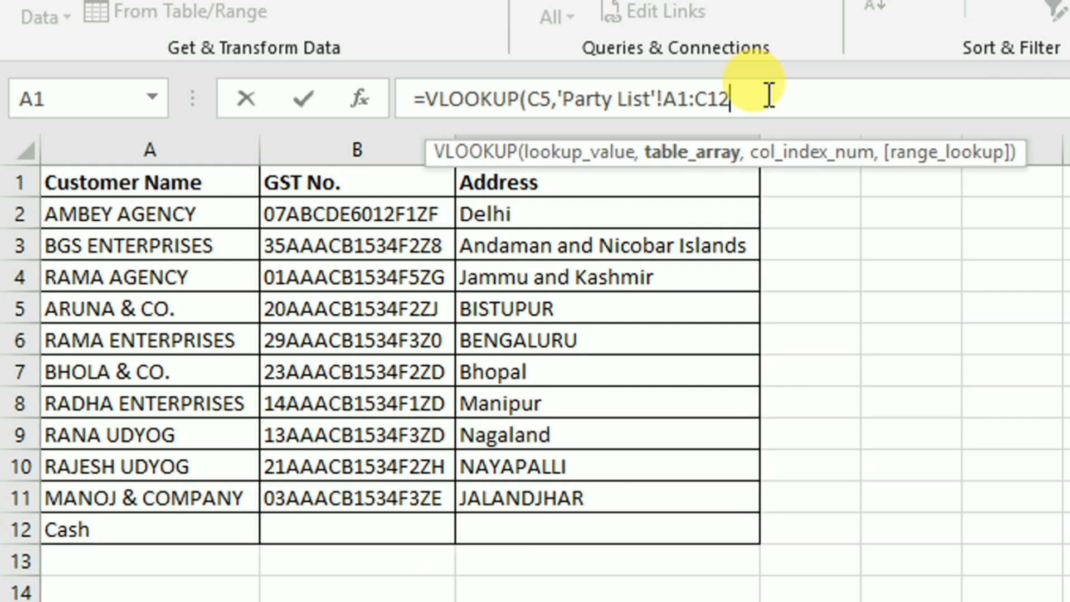
text(,)
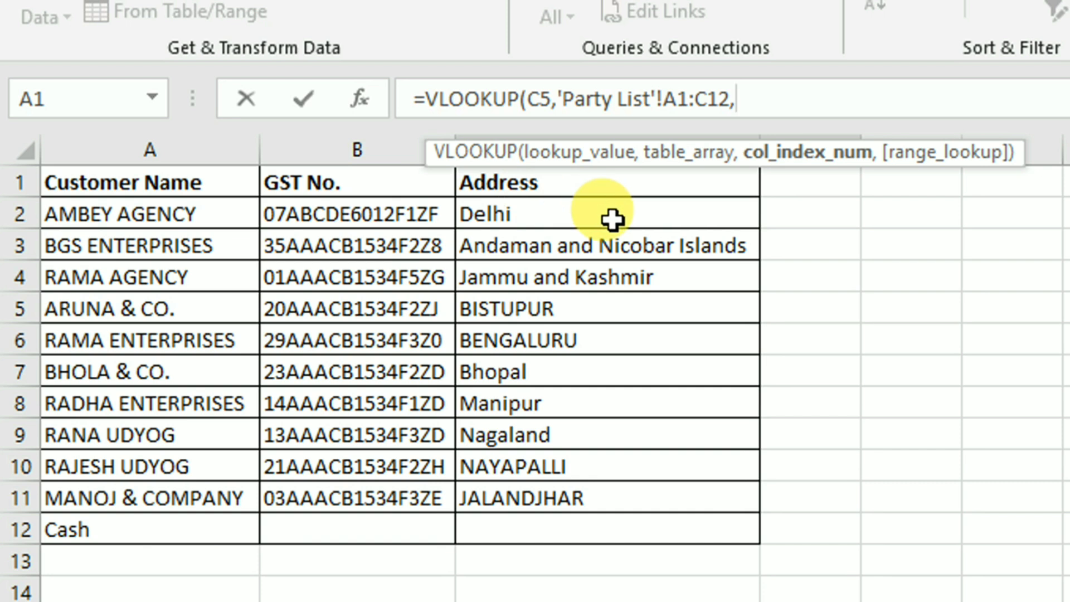
text(3)
text(,)
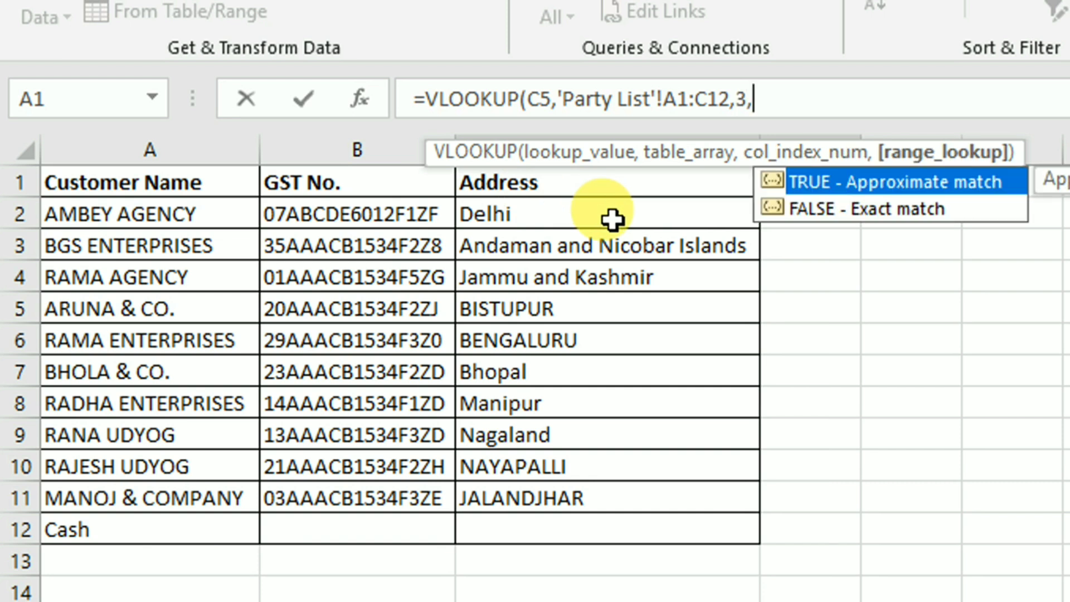
text(0)
text())
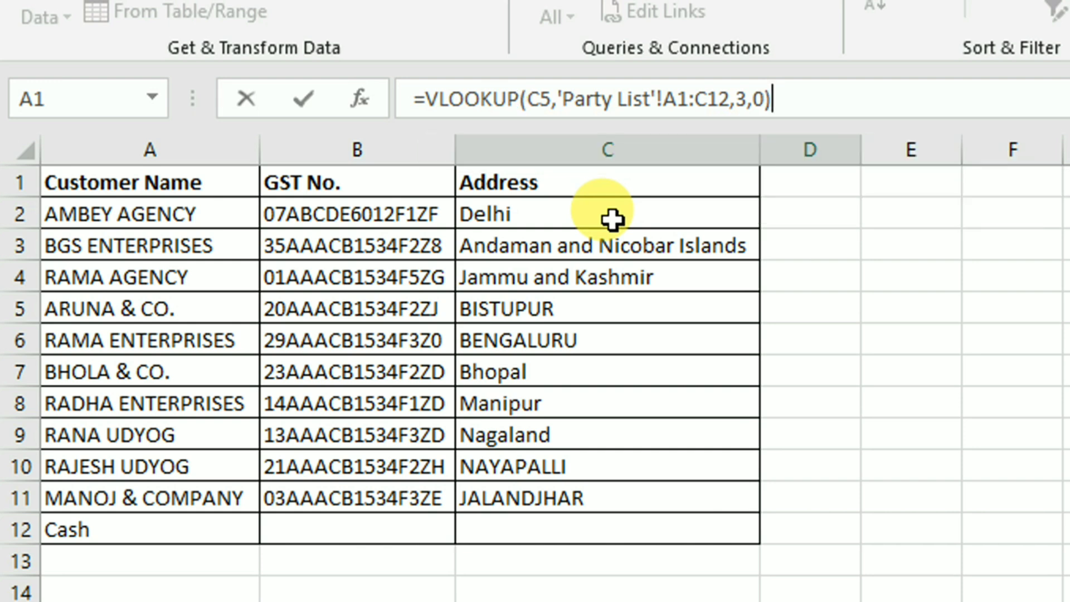
key(Return)
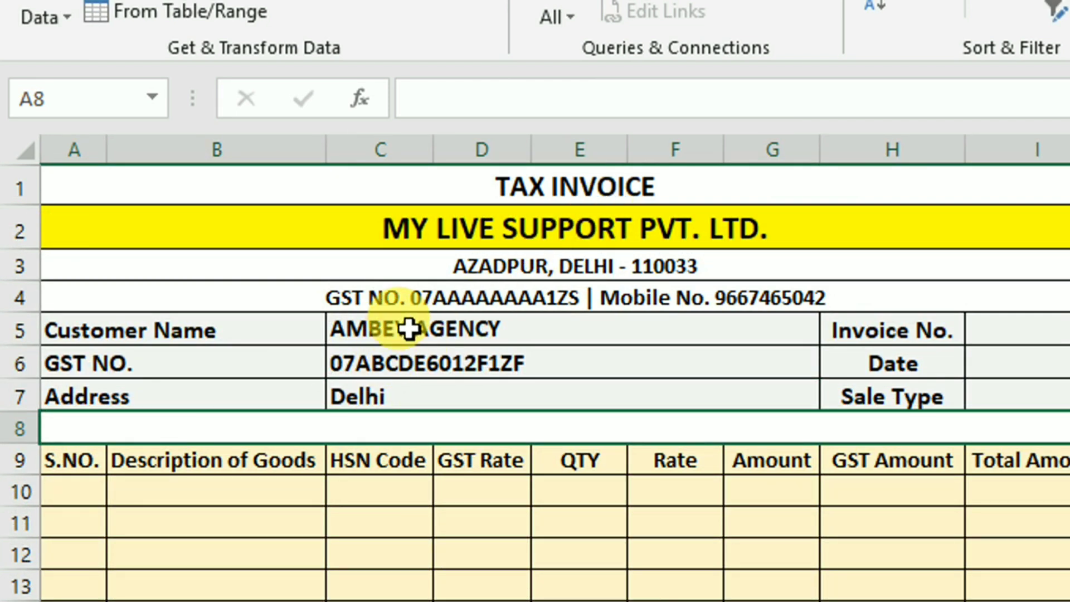
click(394, 399)
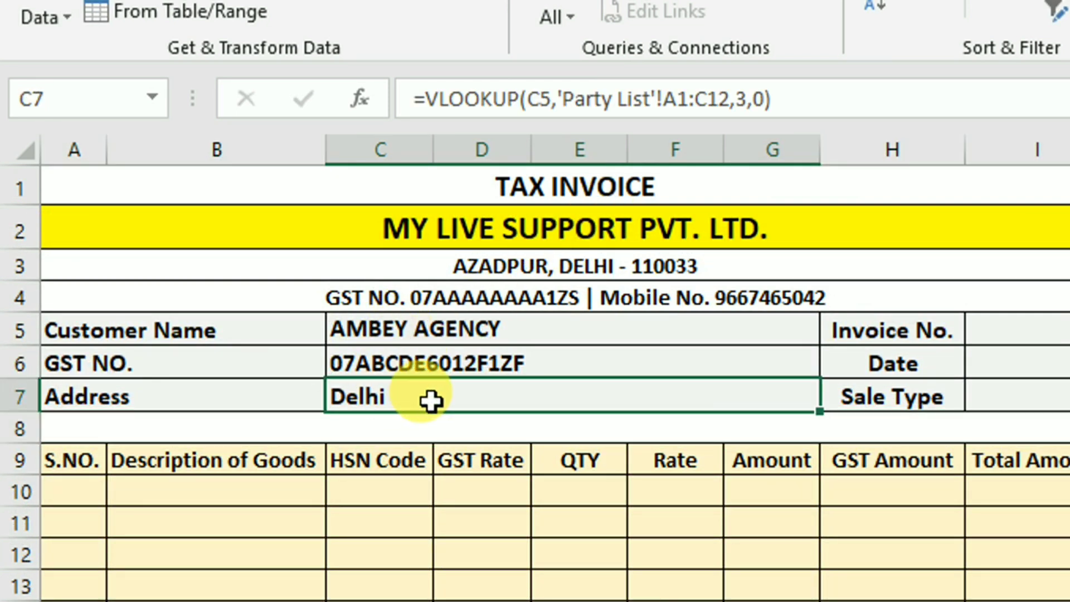
click(886, 335)
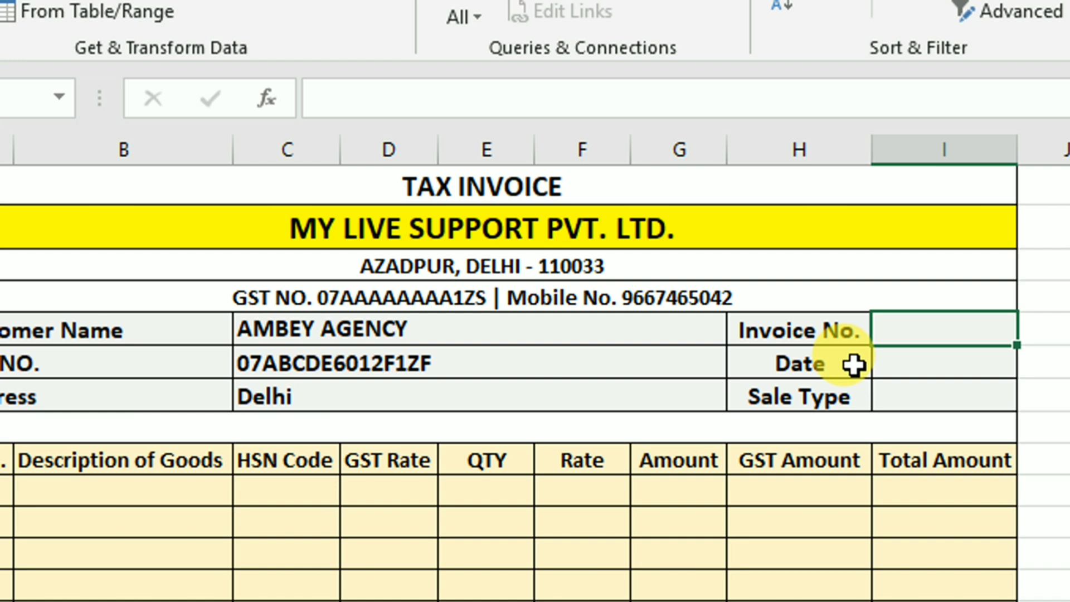
Enter invoice number 51 and =TODAY() as the date, showing 10-11-2019.
text(51)
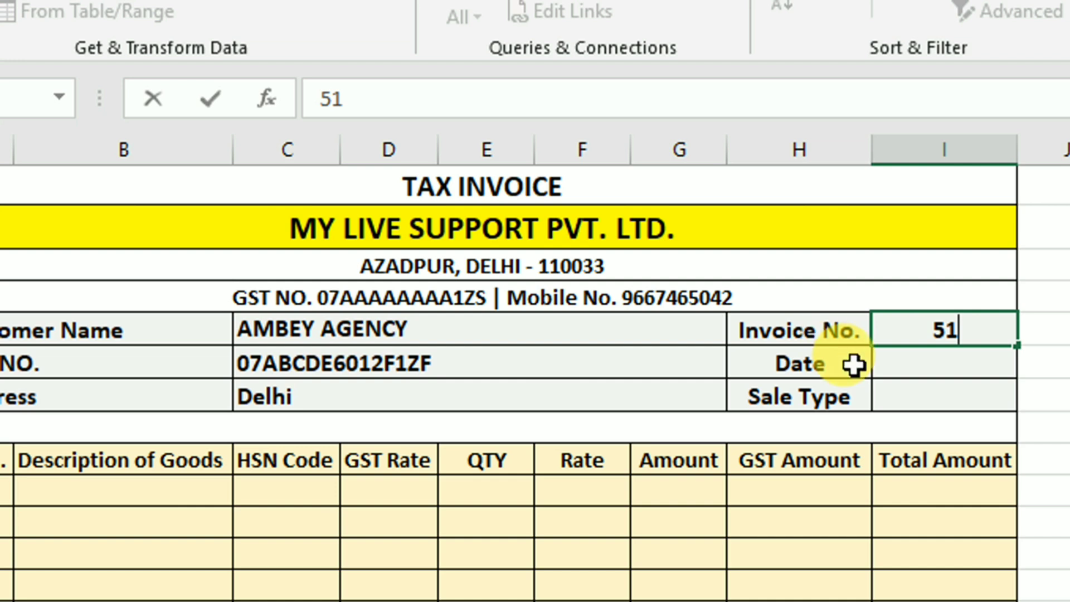
key(Return)
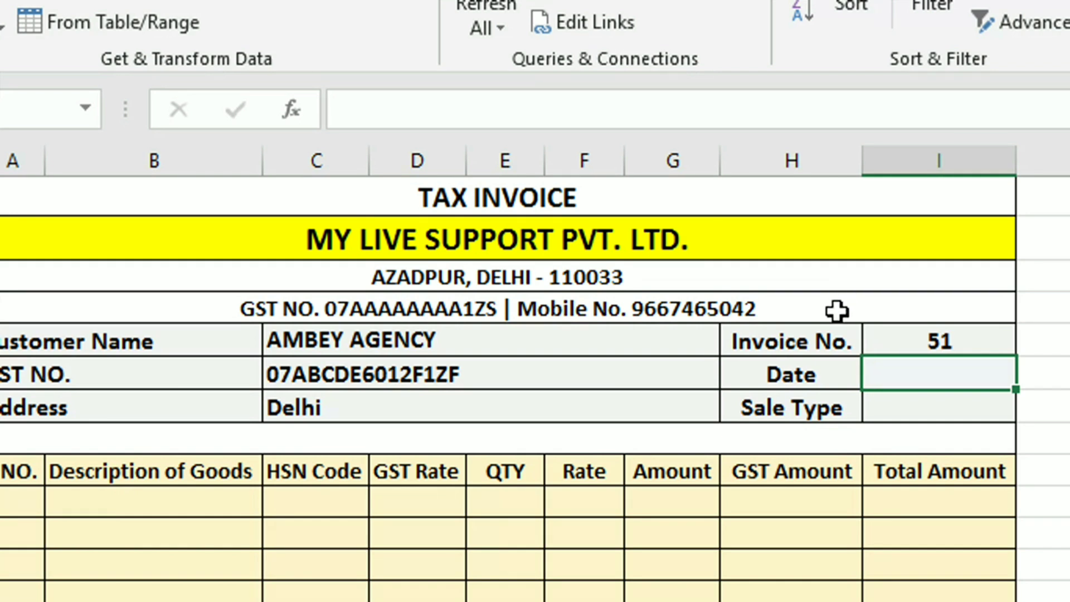
text(=)
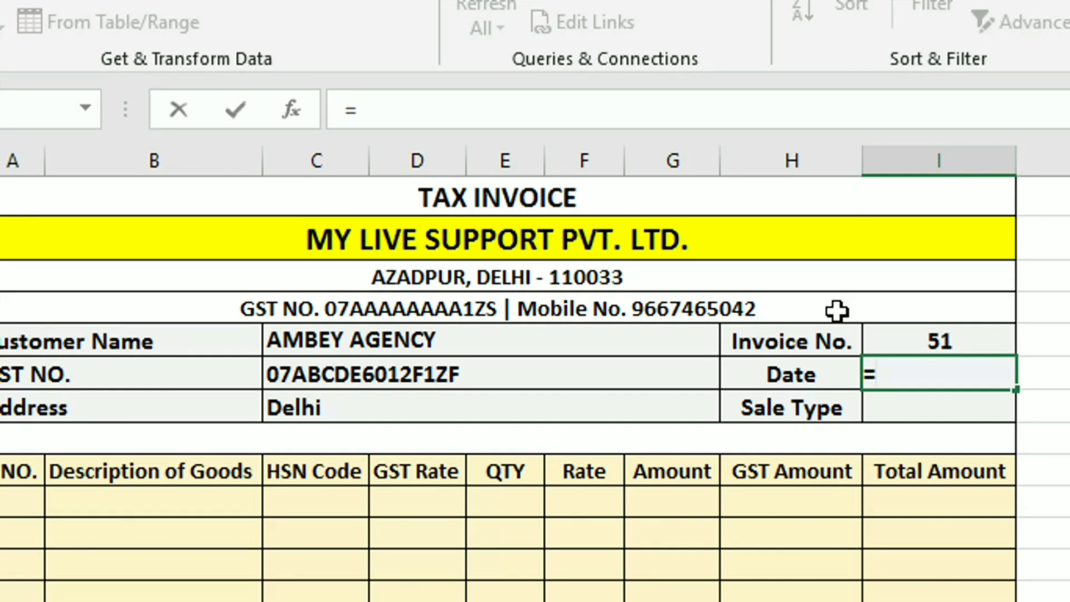
text(today)
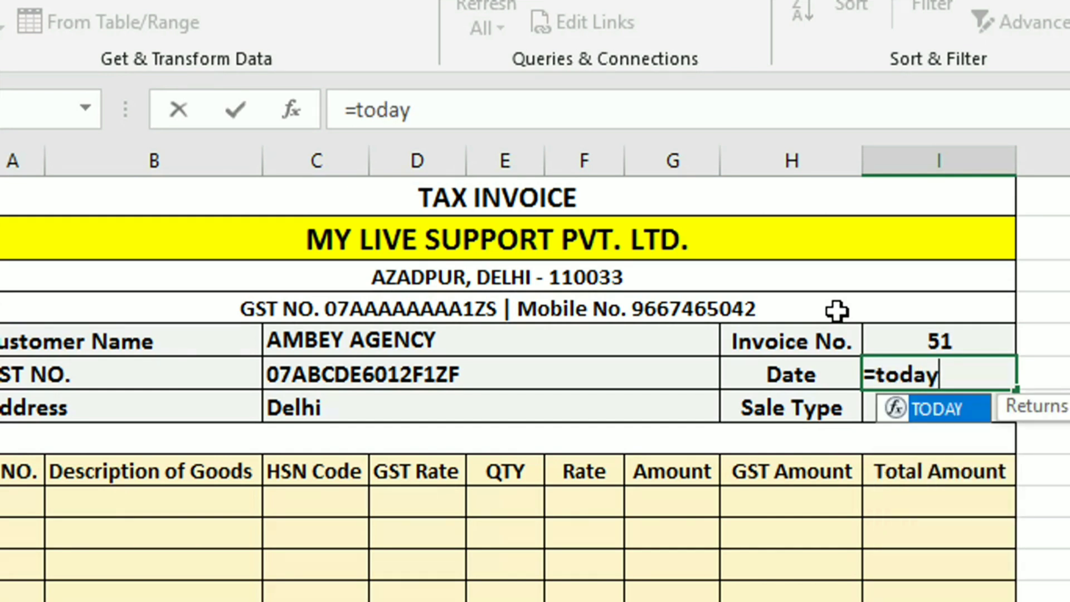
text(()
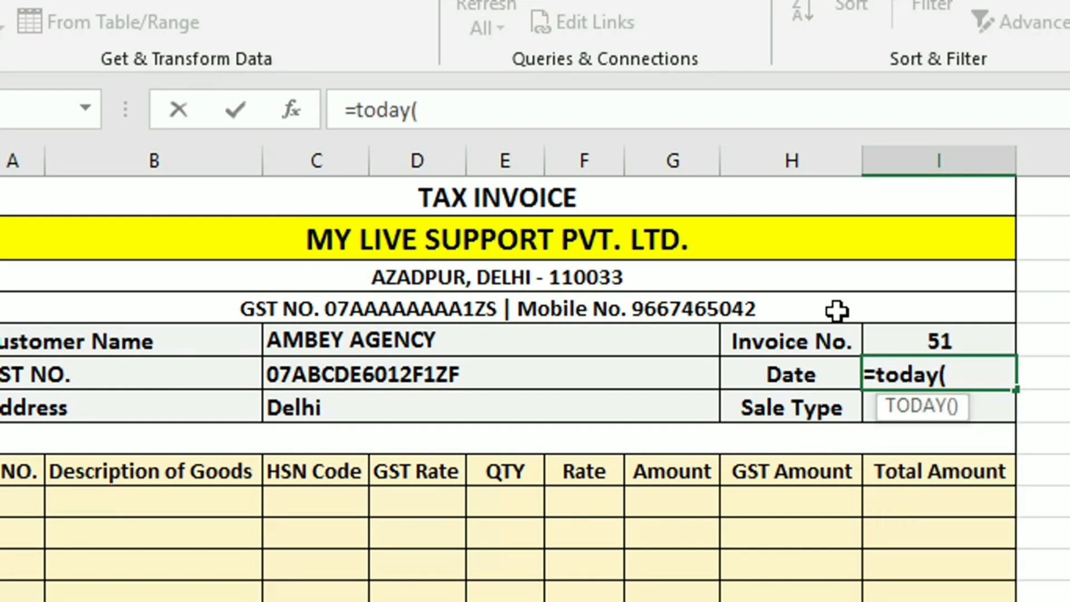
text())
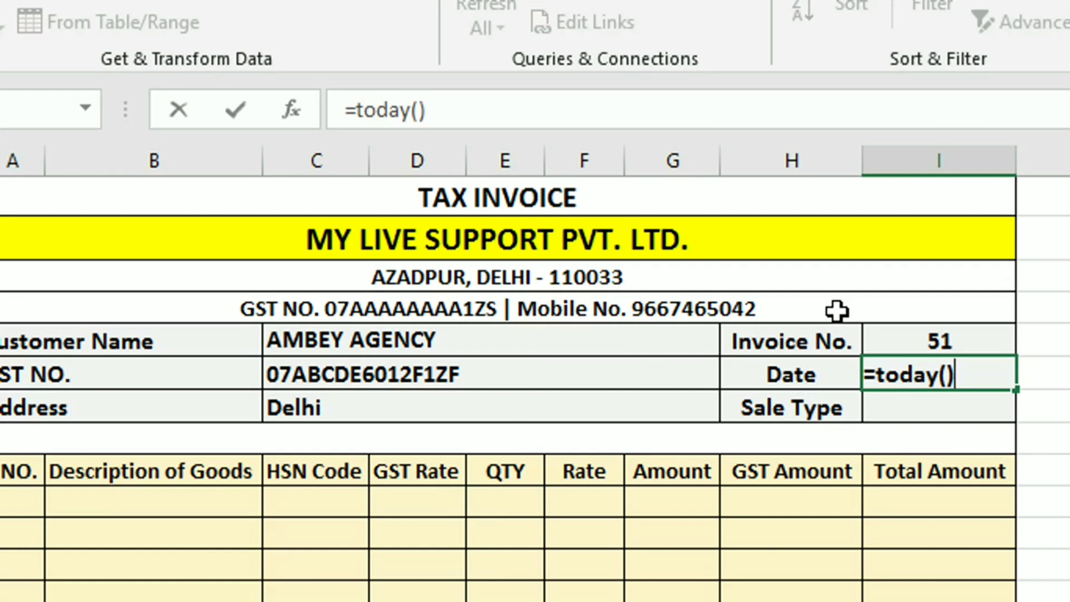
key(Tab)
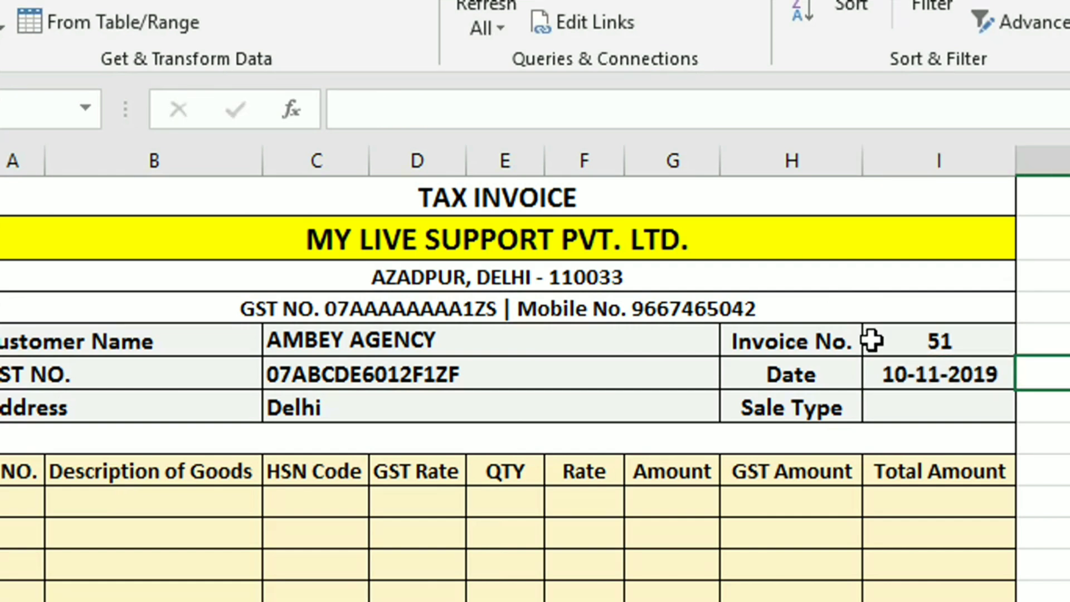
click(874, 363)
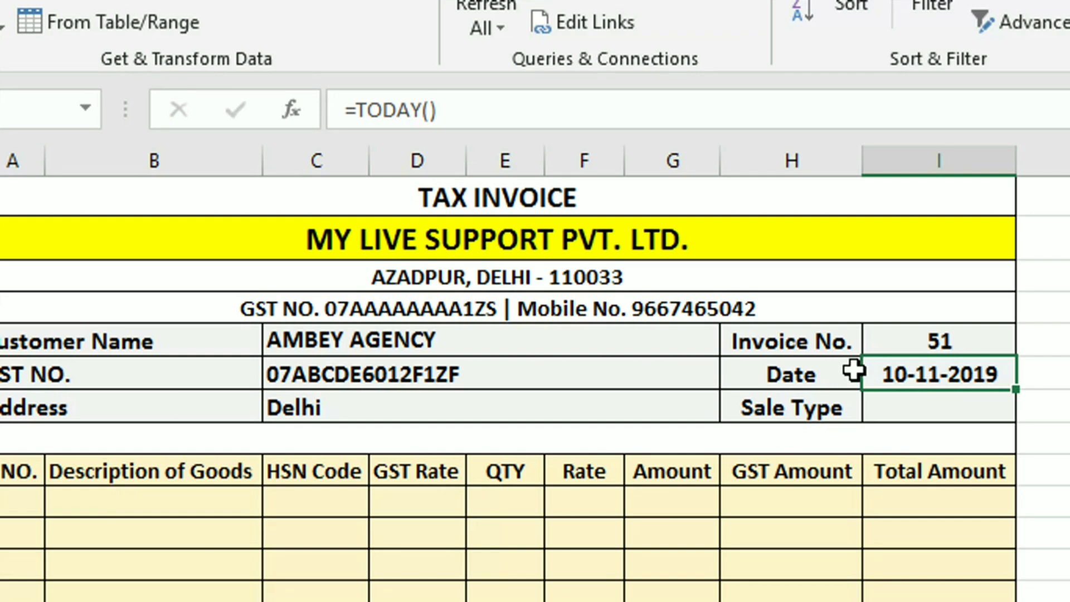
key(Return)
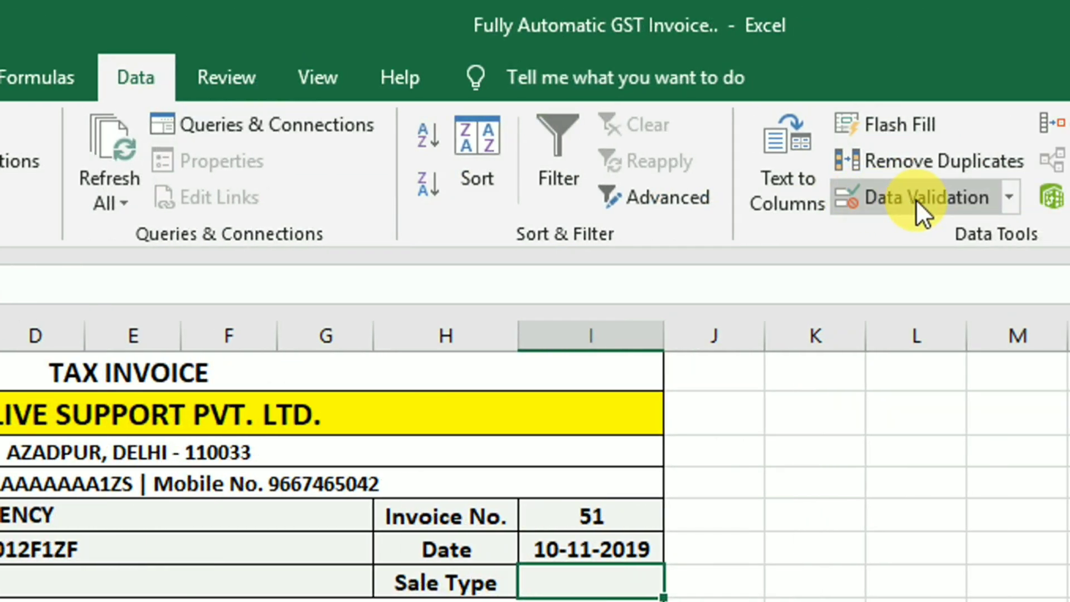
Restrict the Sale Type cell to a list of State Sale and InterState Sale.
click(914, 197)
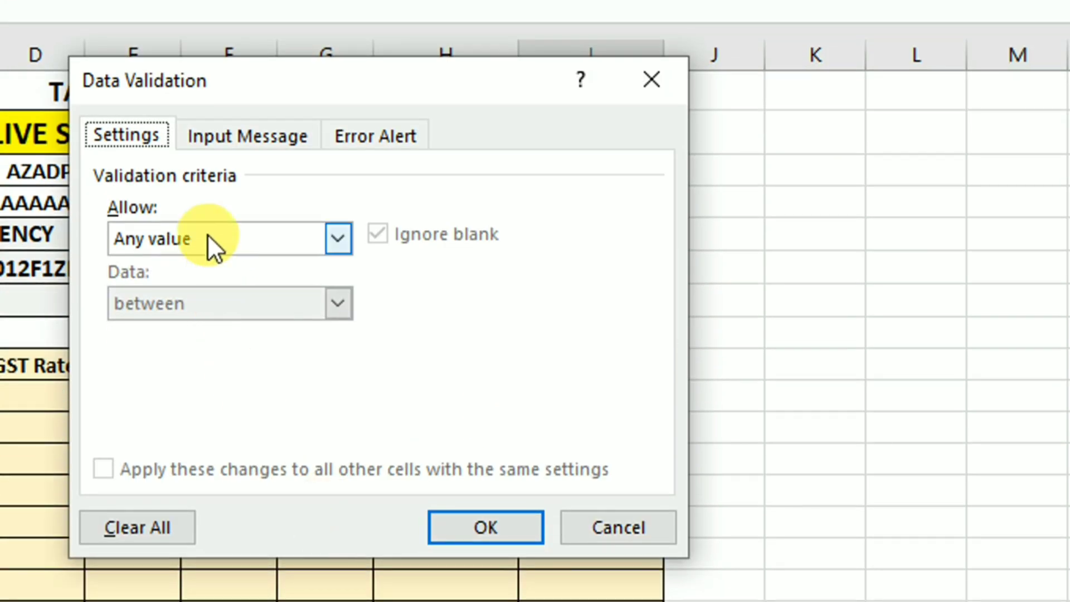
click(207, 234)
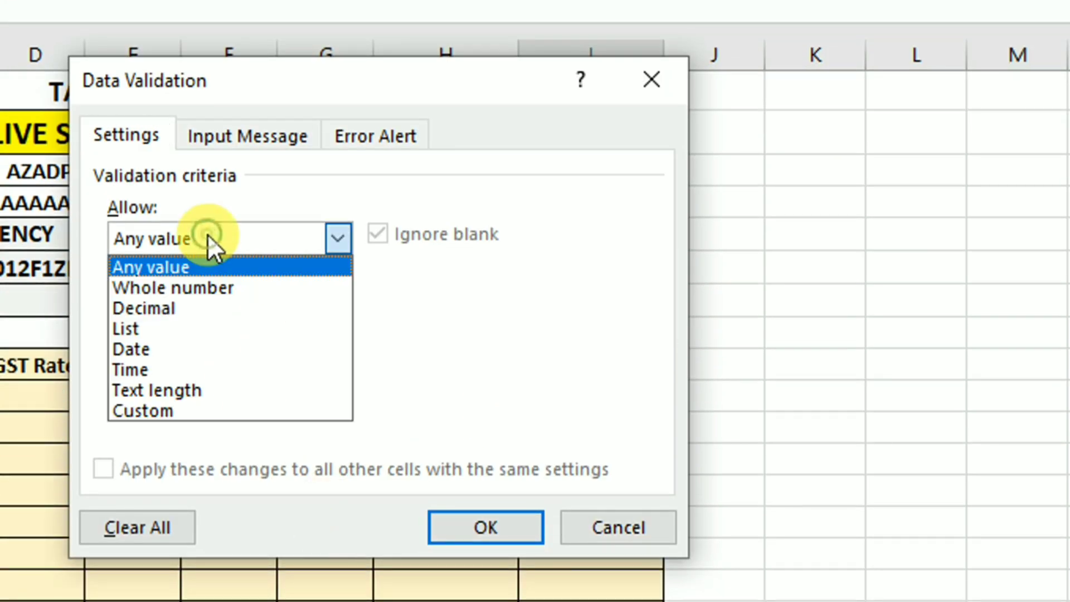
click(183, 328)
click(193, 365)
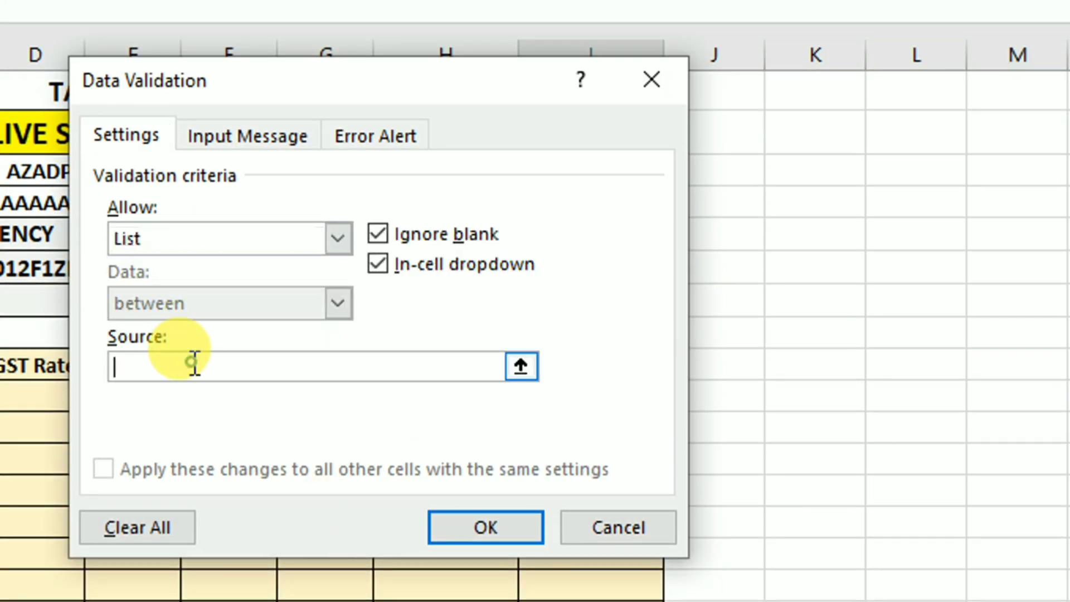
text(S)
text(tate Sa)
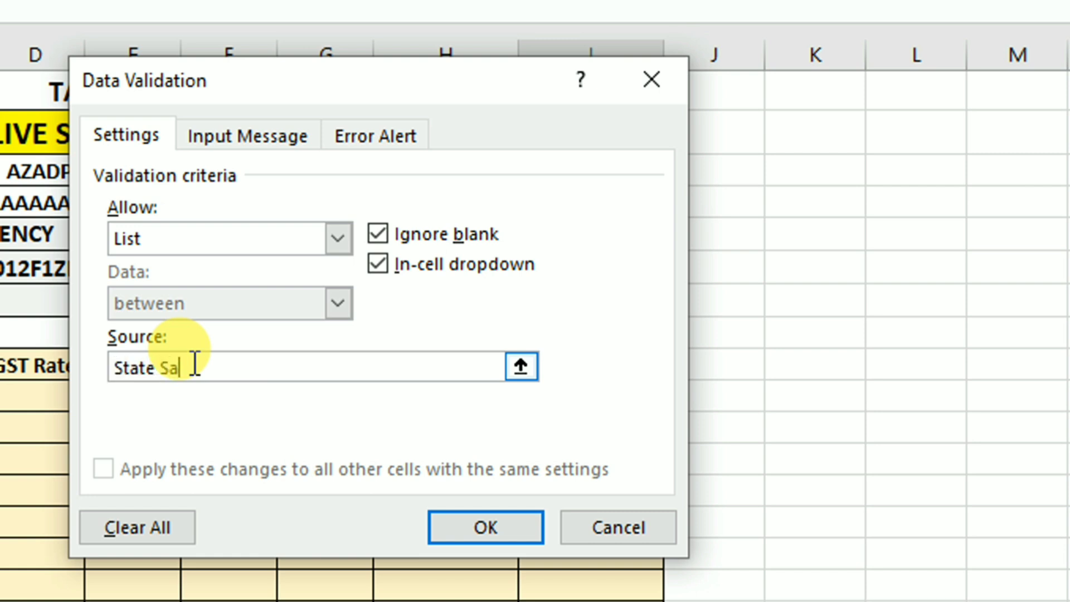
text(le,)
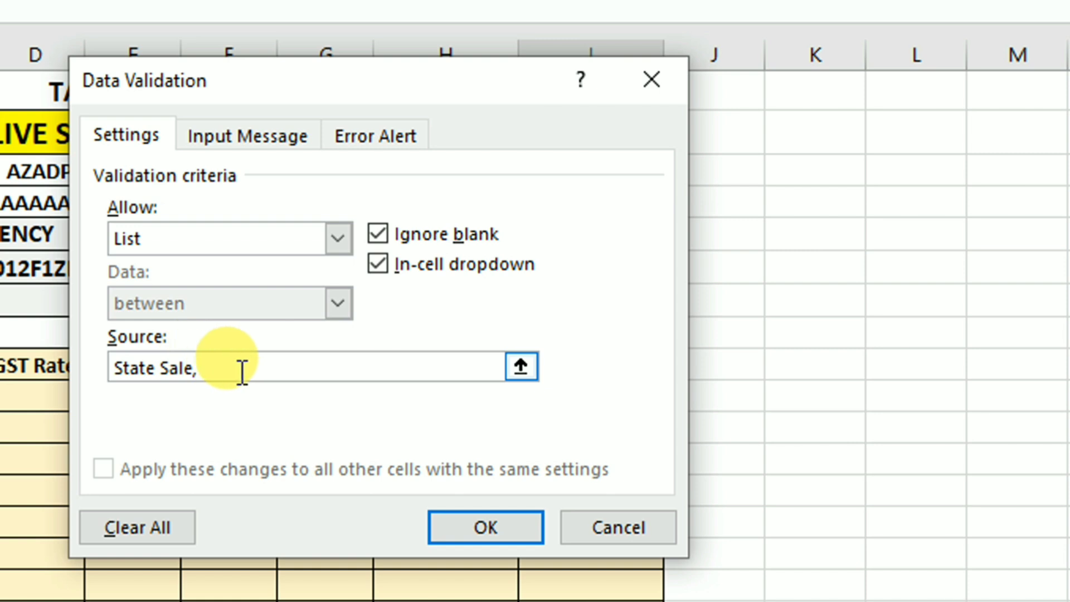
text(In)
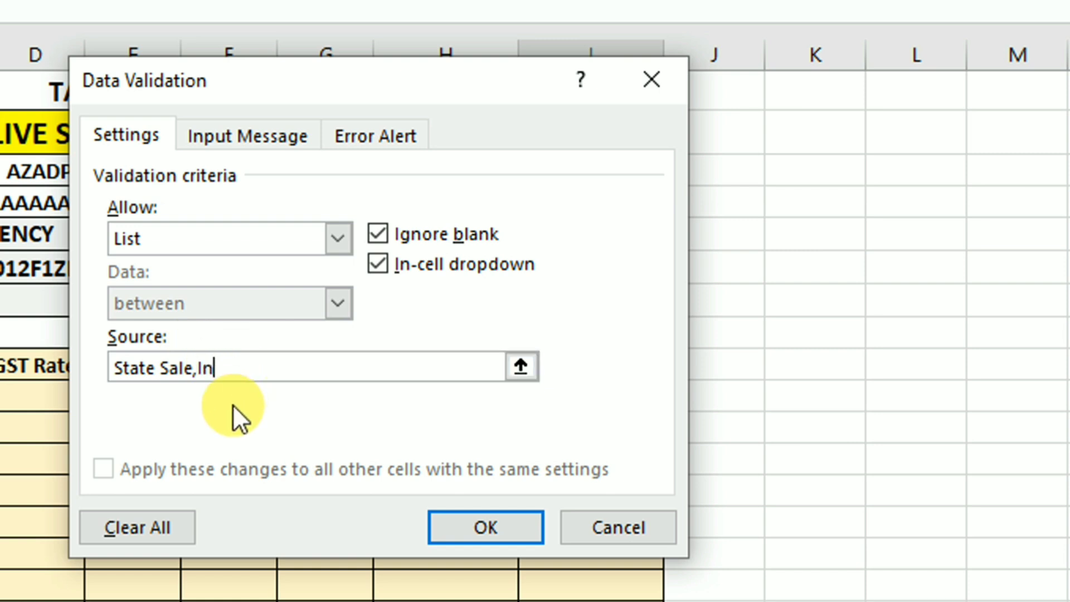
text(terS)
text(tate Sal)
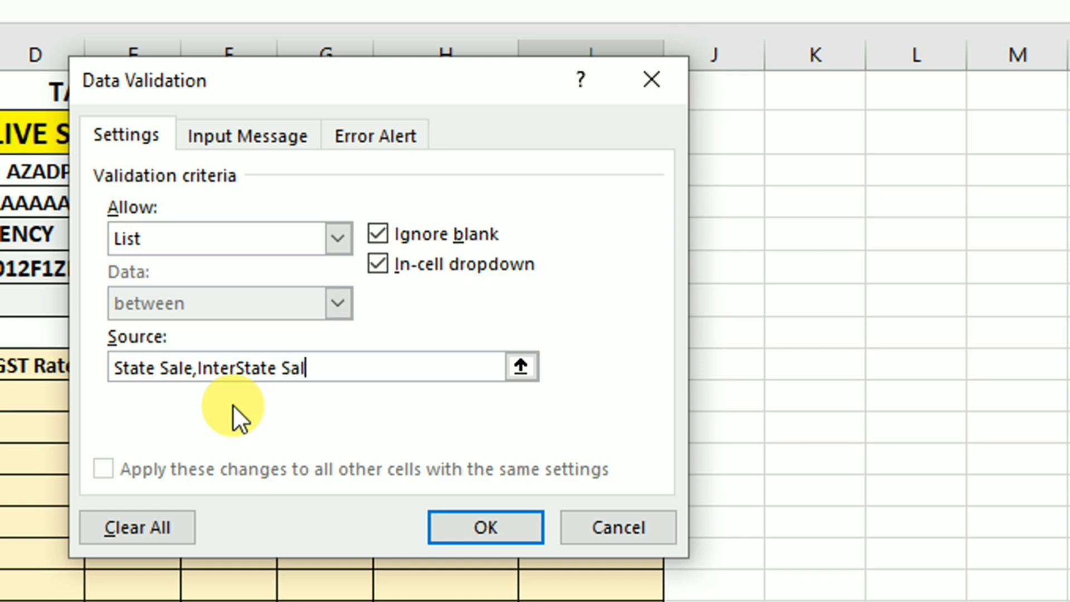
text(e)
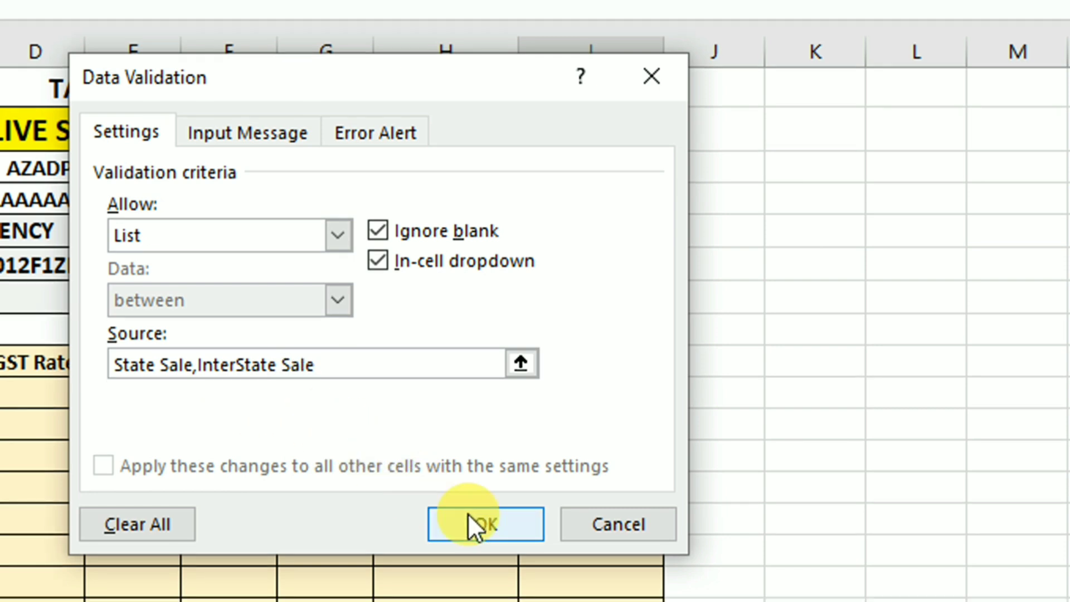
click(467, 514)
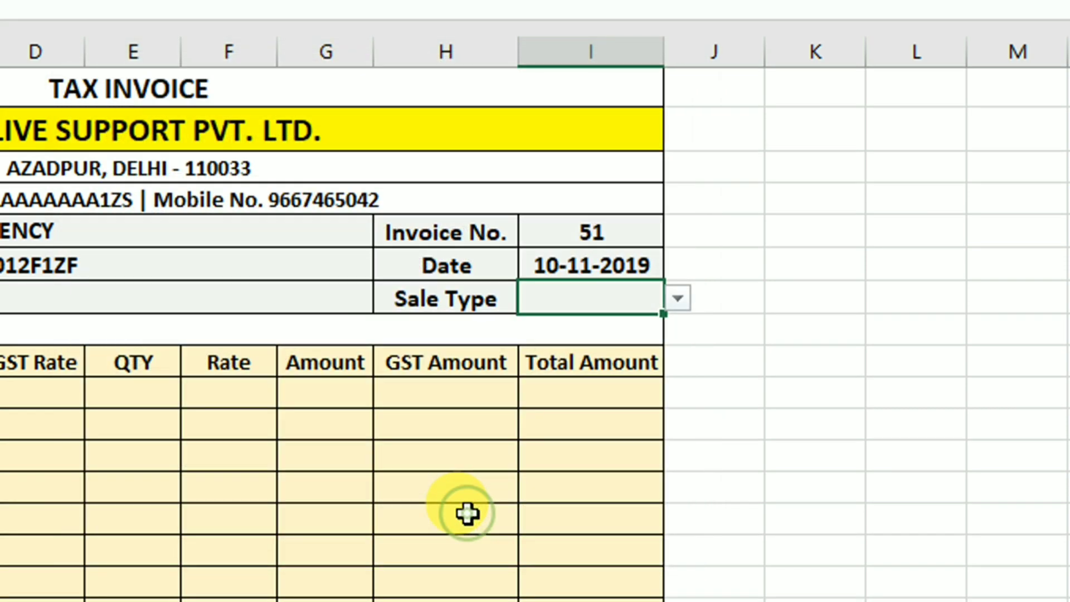
Choose State Sale from the Sale Type dropdown.
click(671, 301)
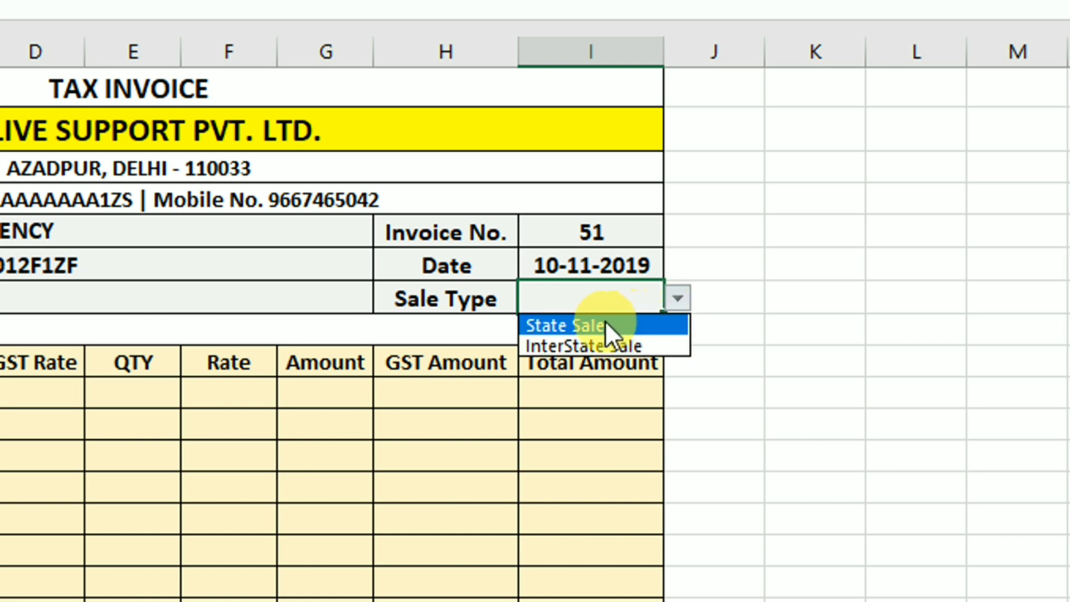
click(551, 326)
click(180, 350)
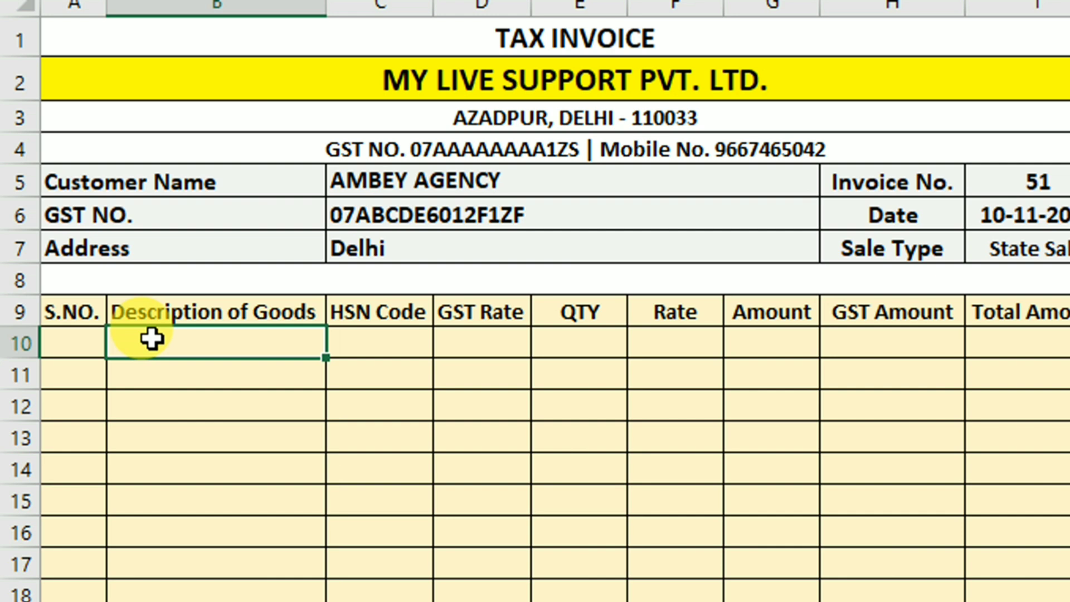
Add list validation to B10:B16 sourced from the Item List names A2:A11.
mouse_move(221, 341)
mouse_down()
mouse_move(208, 515)
mouse_move(187, 513)
mouse_up()
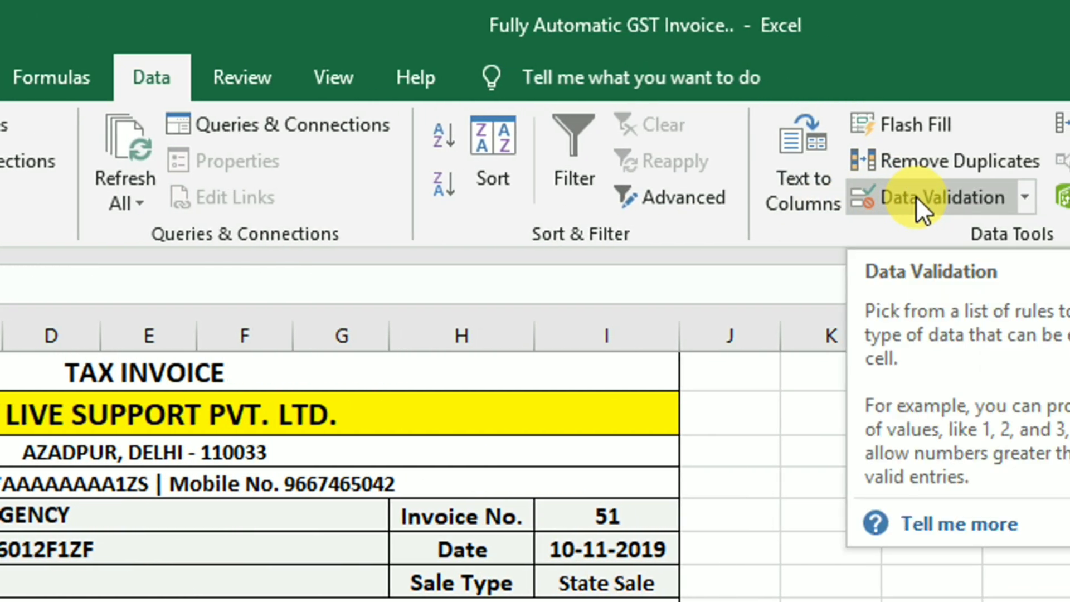
click(915, 195)
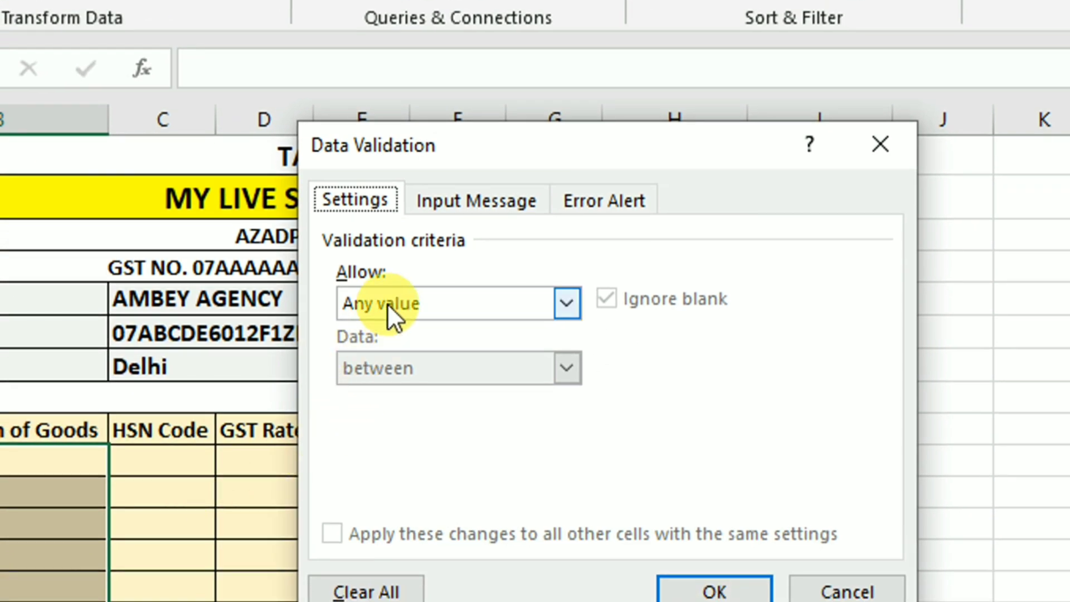
click(386, 303)
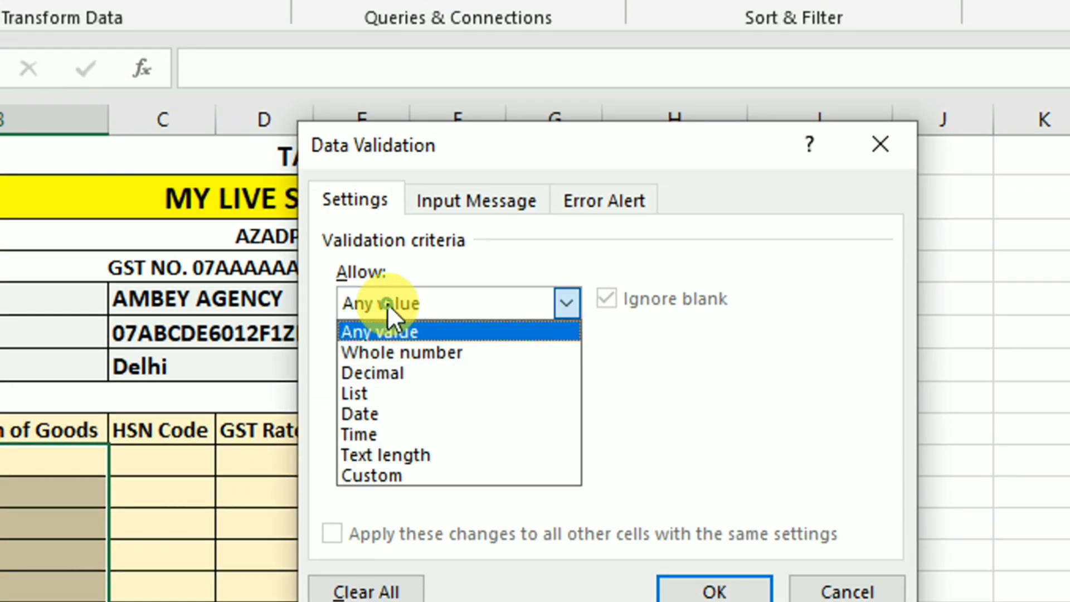
click(373, 394)
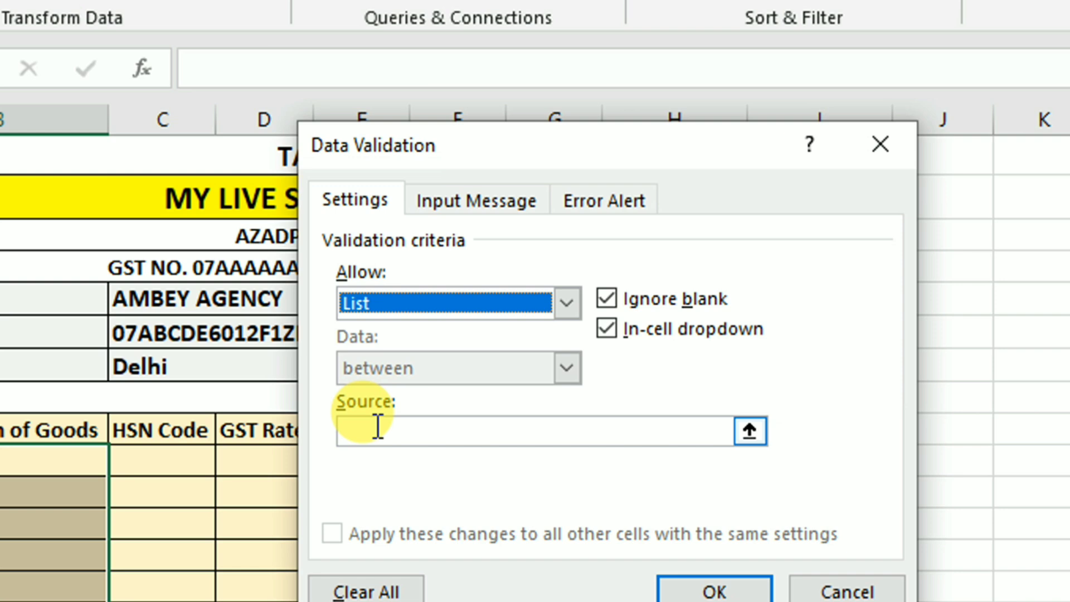
click(378, 427)
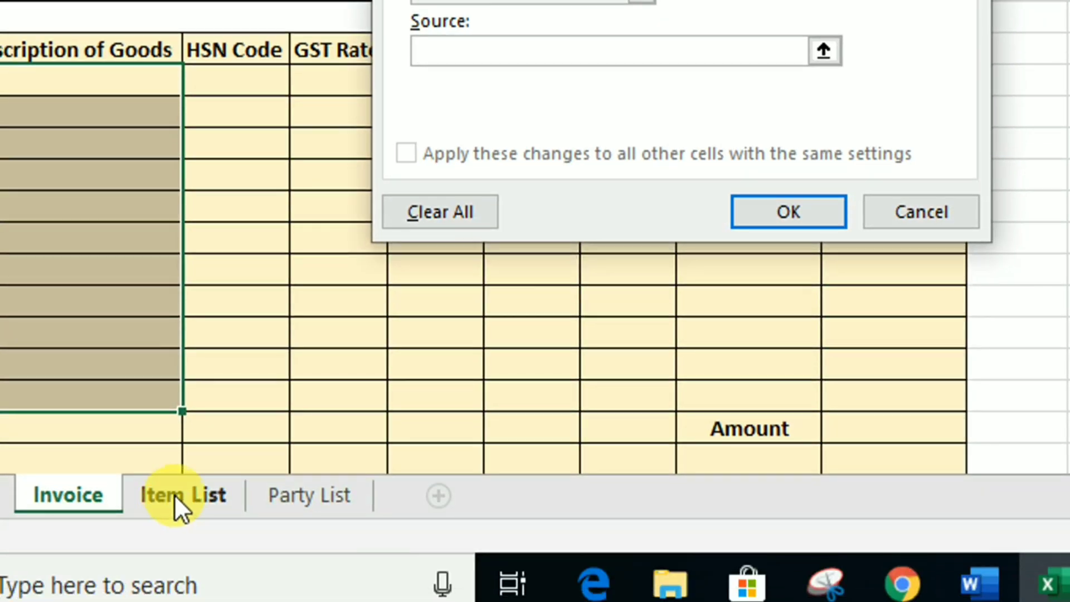
click(176, 479)
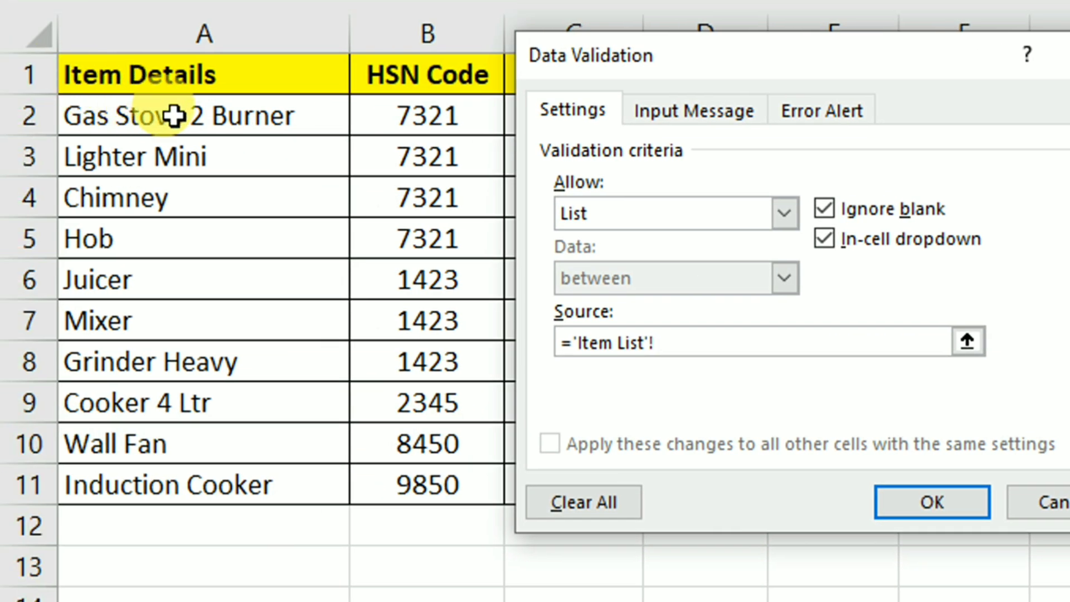
drag(173, 116, 151, 479)
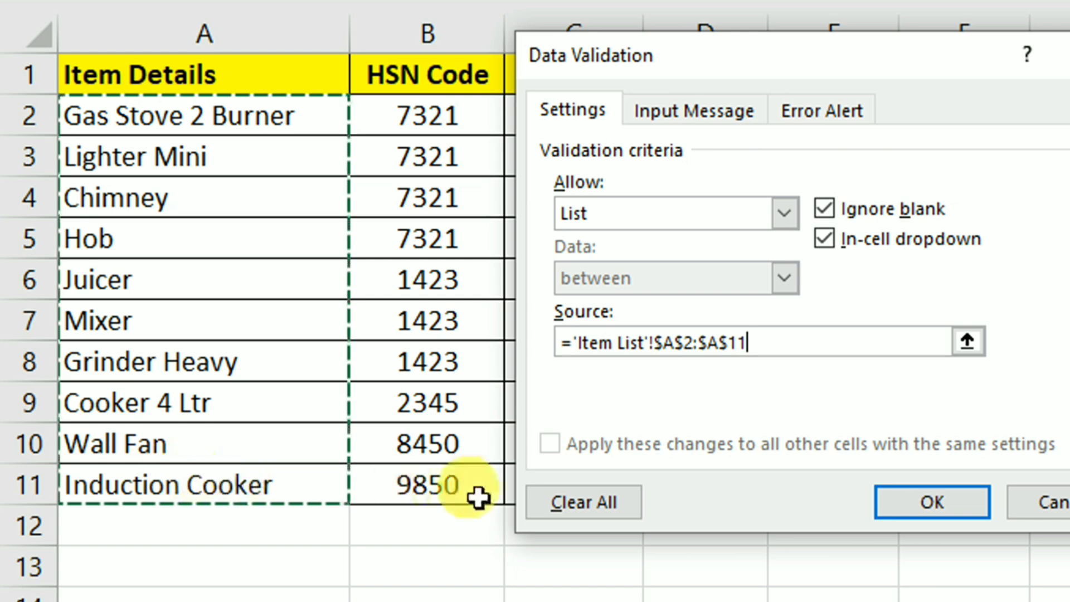
click(891, 502)
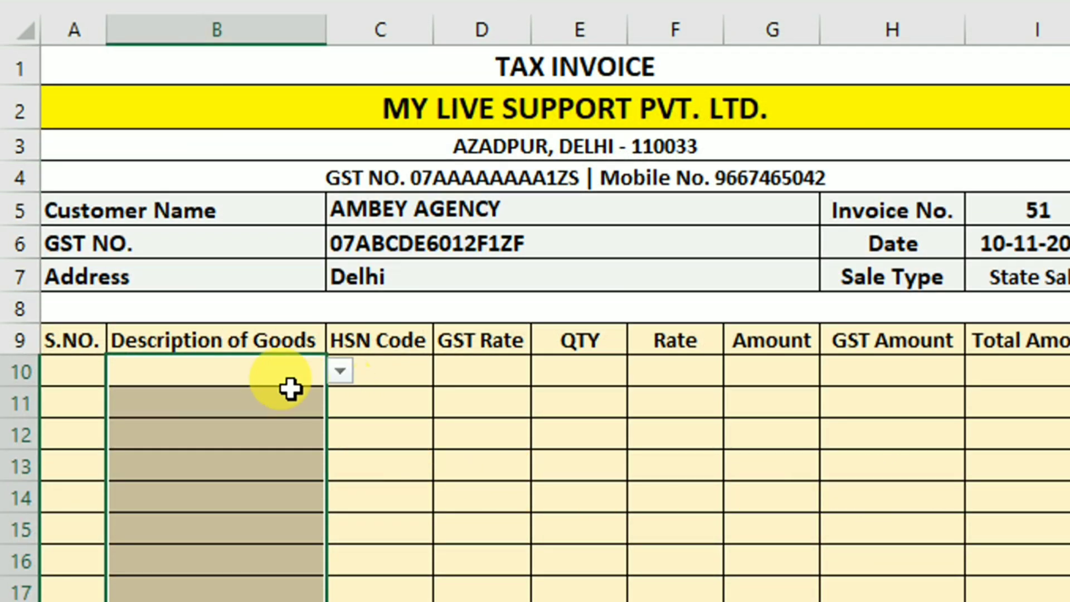
Test the item dropdowns, then choose Gas Stove 2 Burner in B10.
click(339, 371)
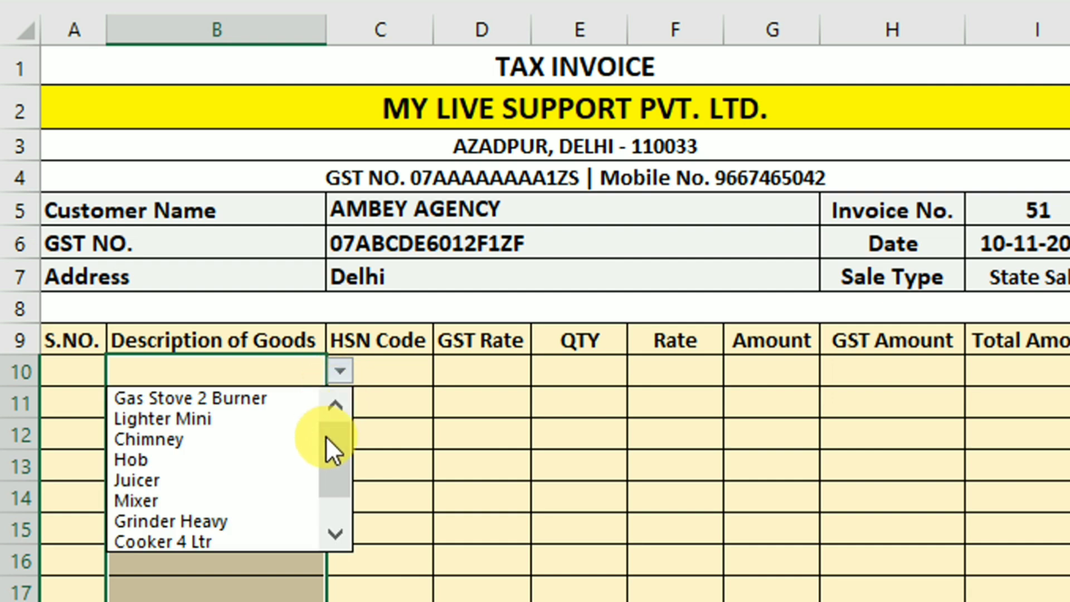
mouse_move(329, 448)
mouse_down()
mouse_move(330, 502)
mouse_move(339, 447)
mouse_move(375, 434)
mouse_up()
click(409, 441)
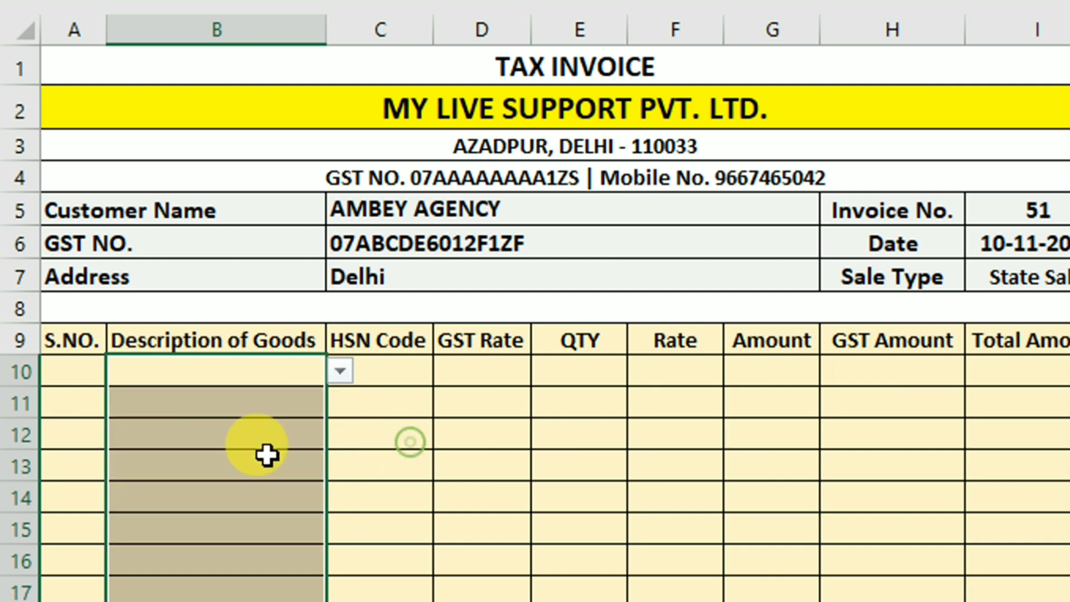
click(267, 455)
click(338, 464)
scroll(326, 496, down, 3)
drag(323, 468, 326, 526)
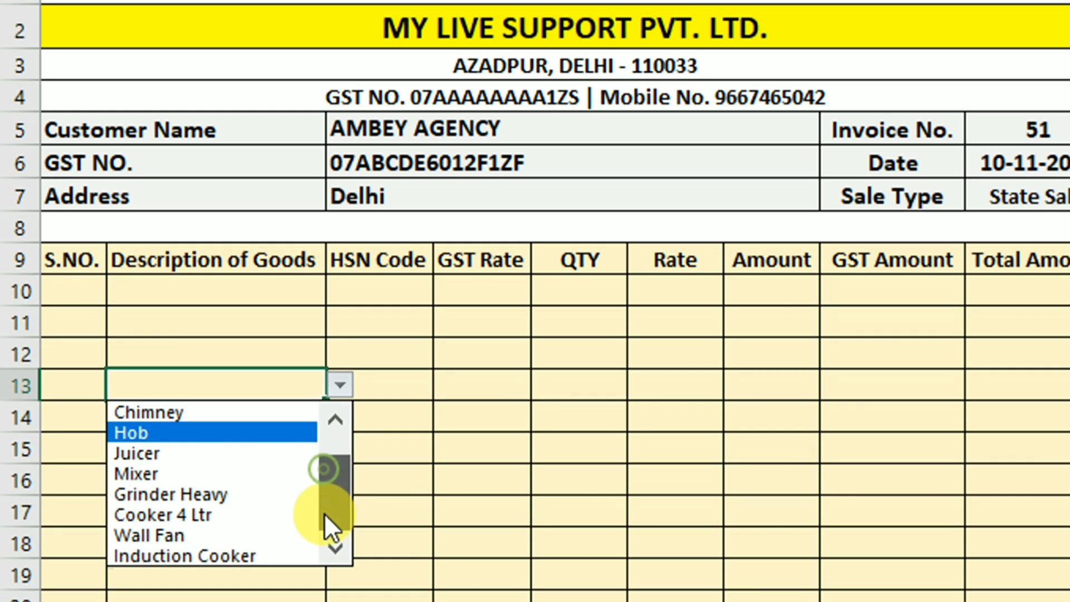
click(286, 287)
click(339, 287)
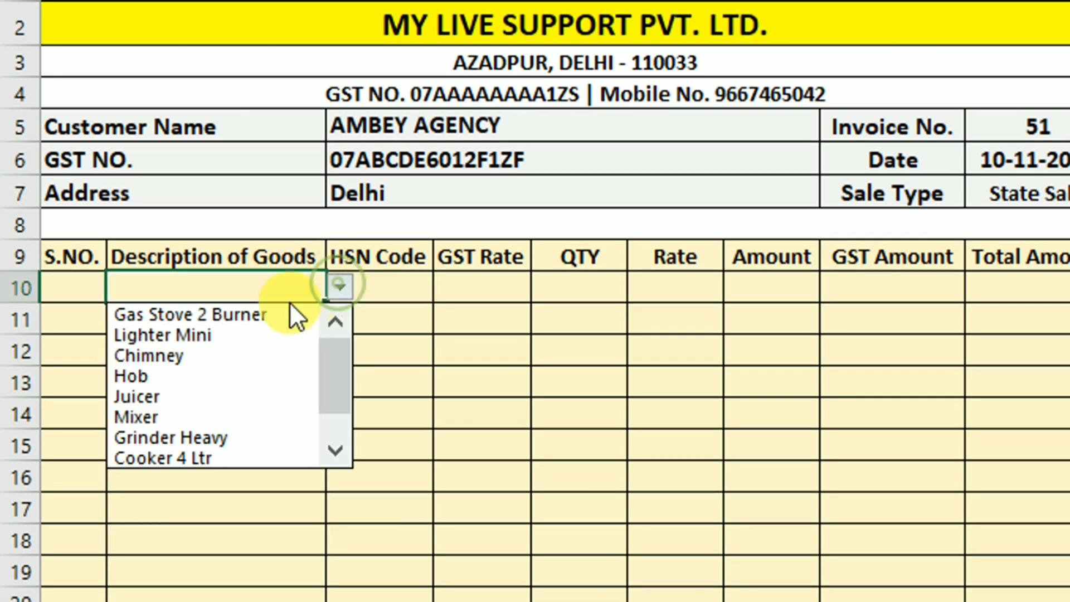
click(259, 318)
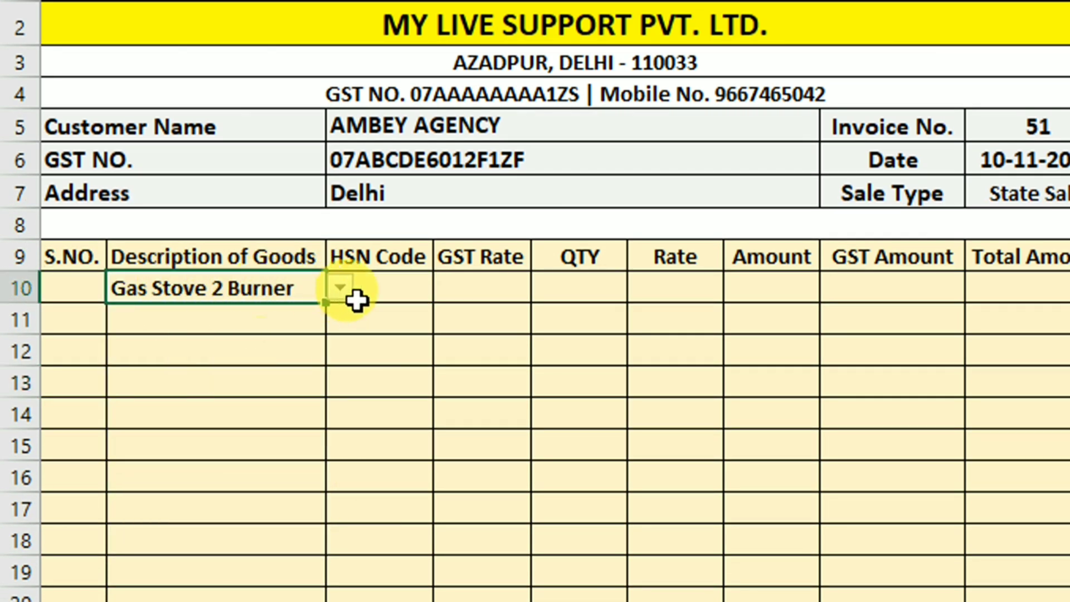
click(372, 289)
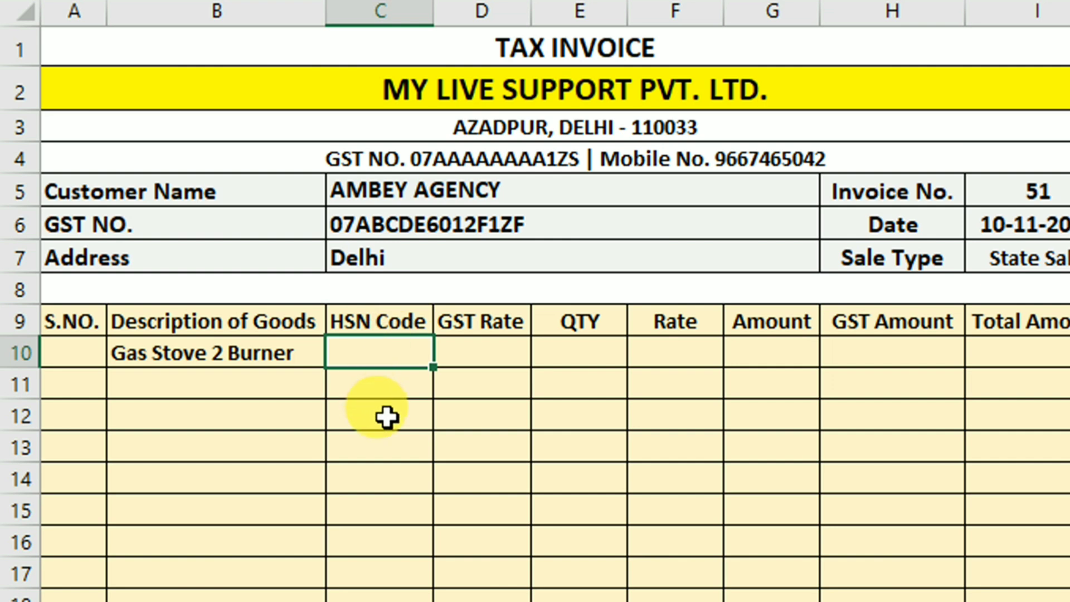
Begin the C10 formula as =VLOOKUP(B10, and bring up the Item List sheet.
text(=)
text(vl)
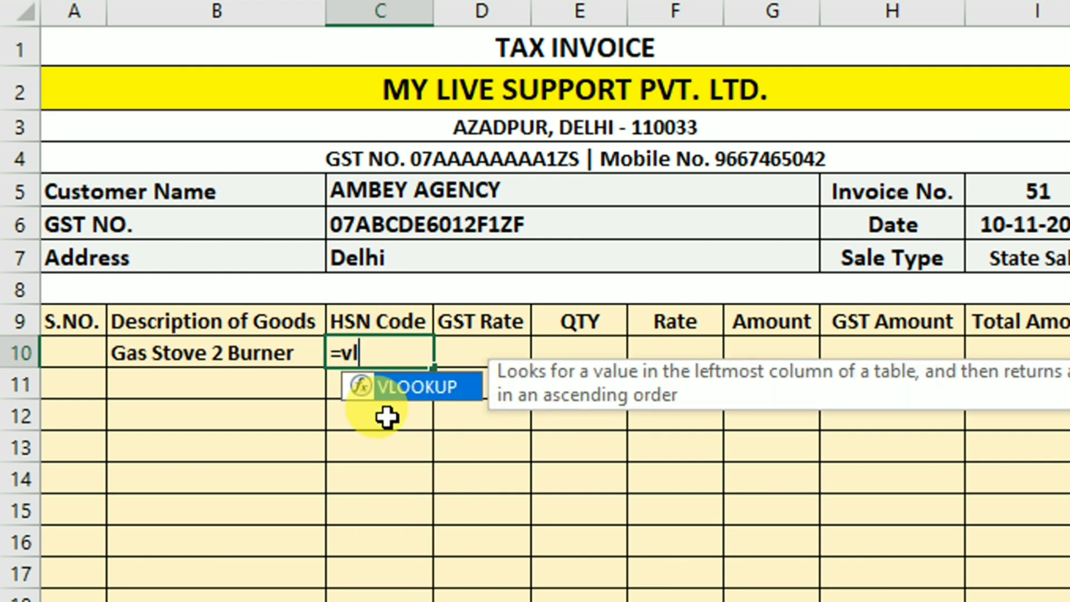
text(o)
key(Tab)
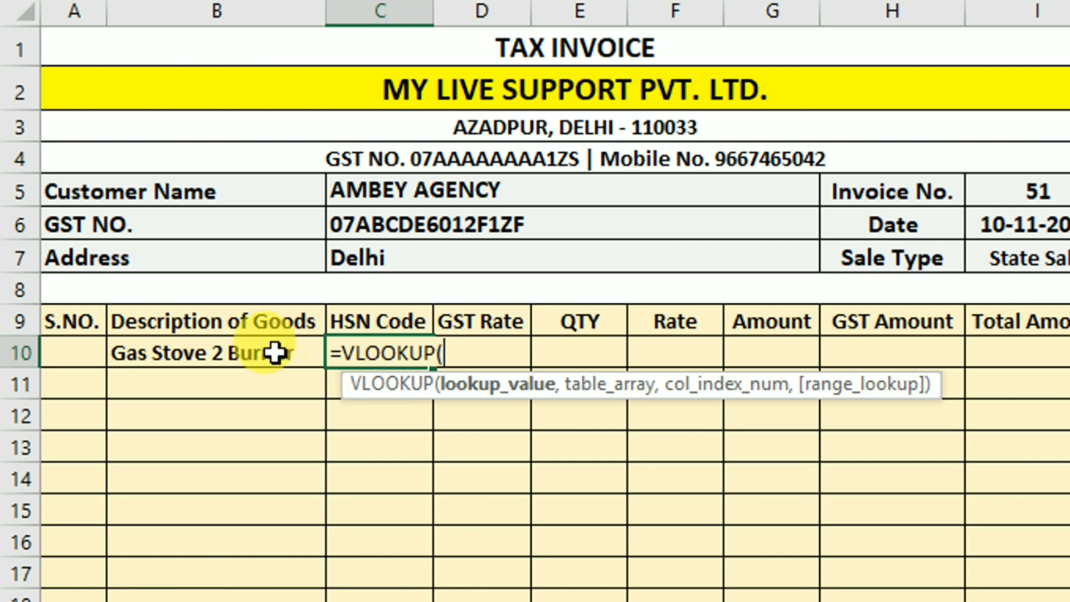
click(245, 351)
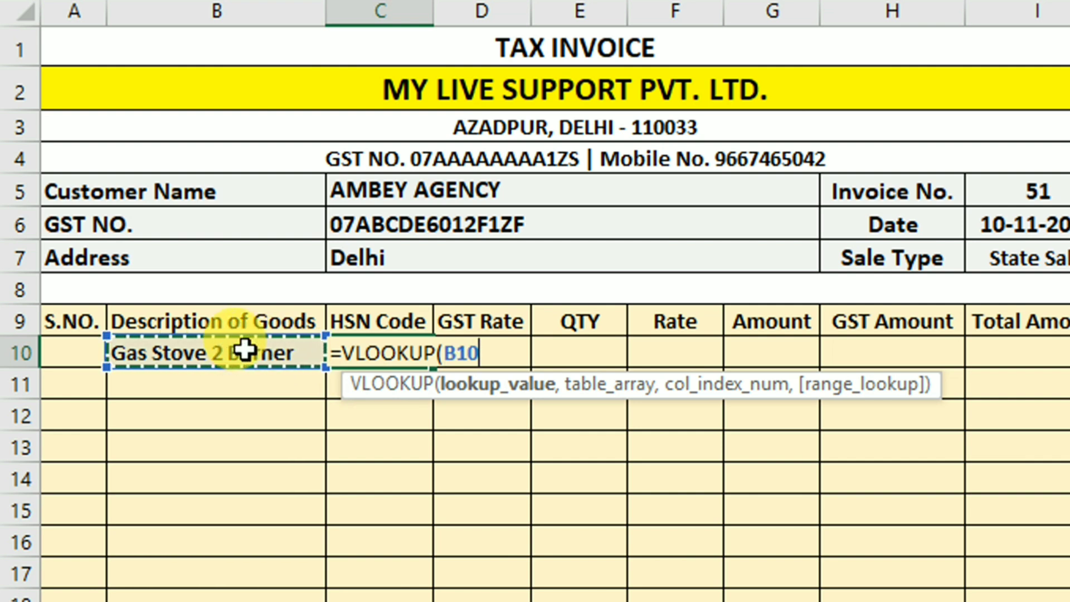
text(,)
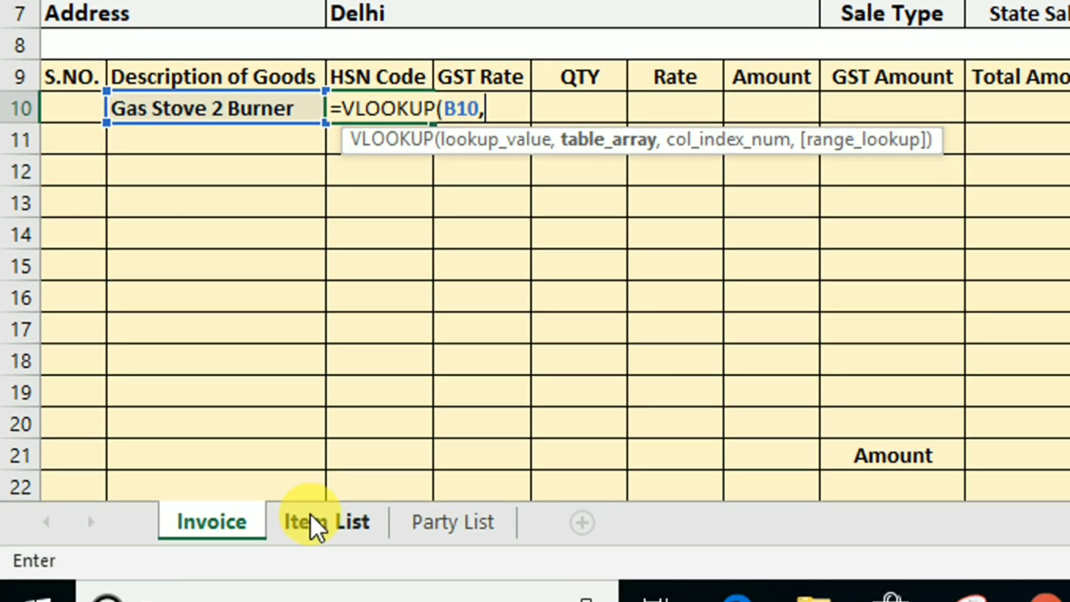
click(310, 516)
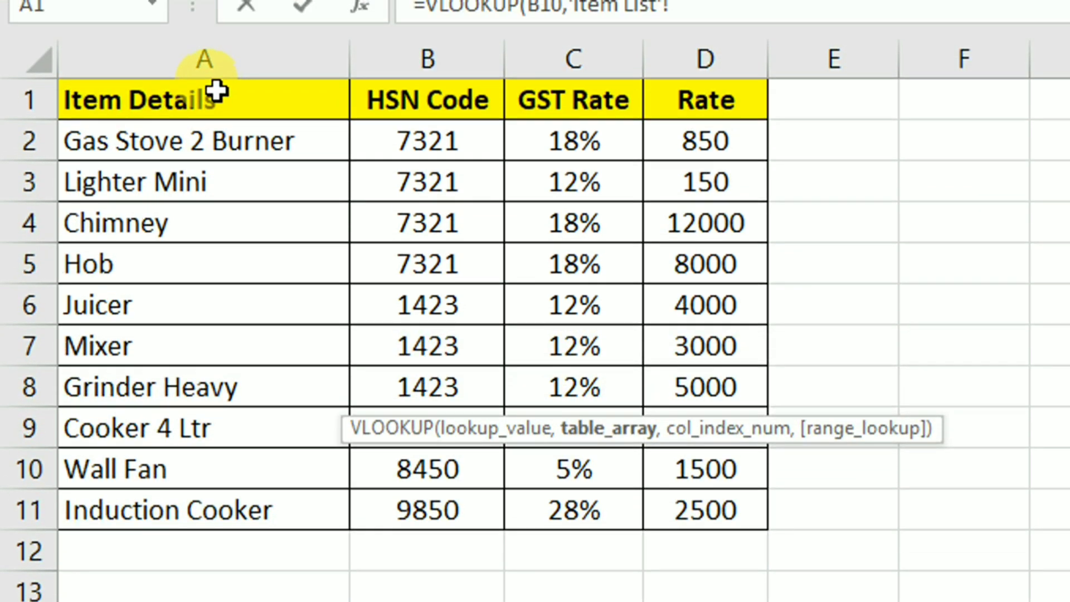
Complete C10 as =VLOOKUP(B10,'Item List'!$A$1:$D$11,2,0), returning HSN Code 7321.
mouse_move(215, 94)
mouse_down()
mouse_move(713, 449)
mouse_move(707, 498)
mouse_up()
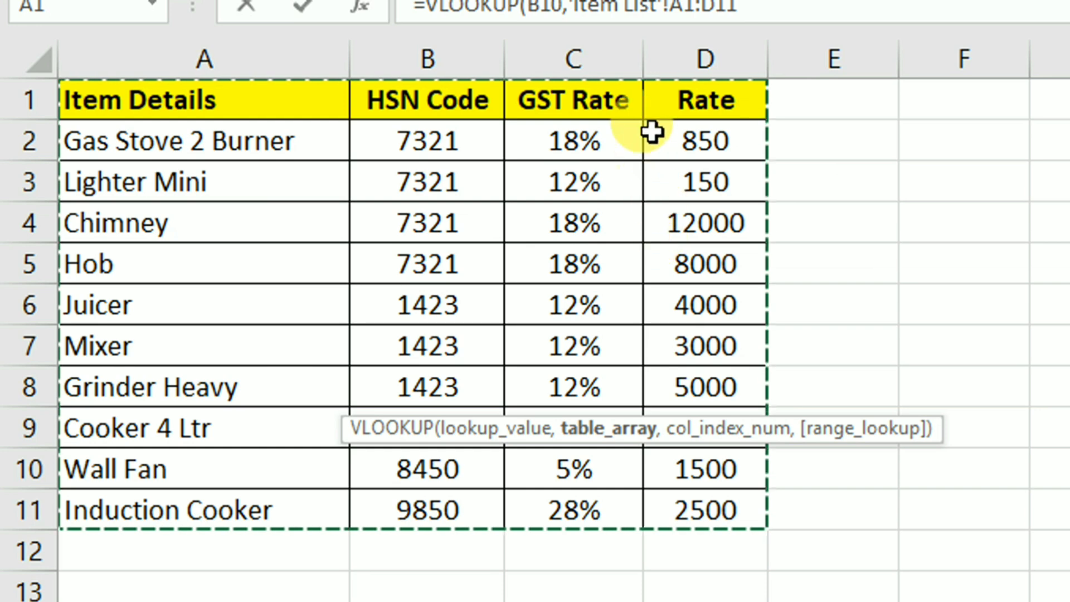
key(F4)
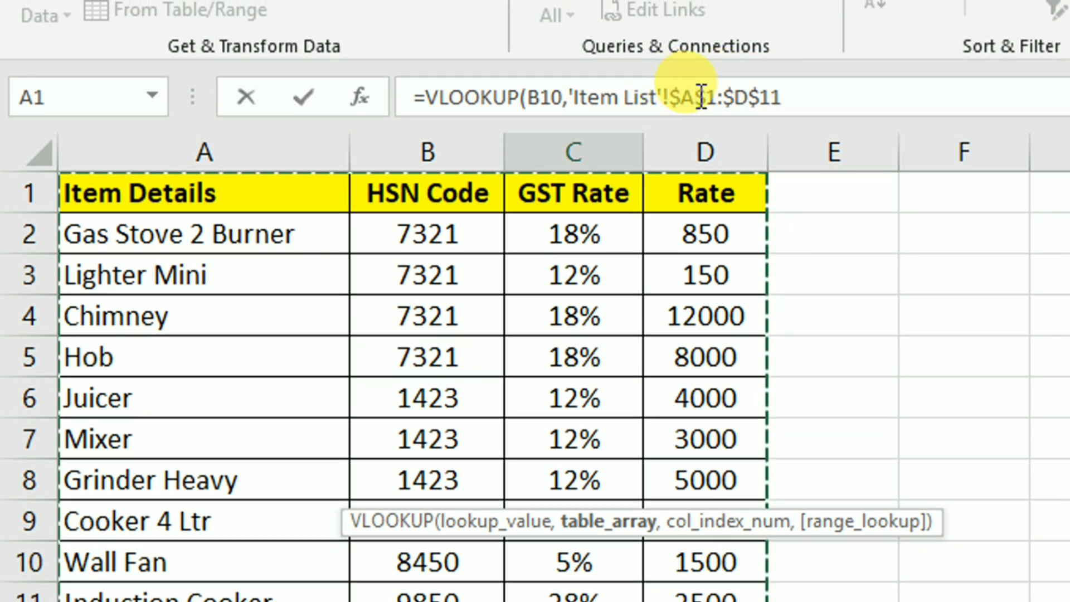
click(792, 98)
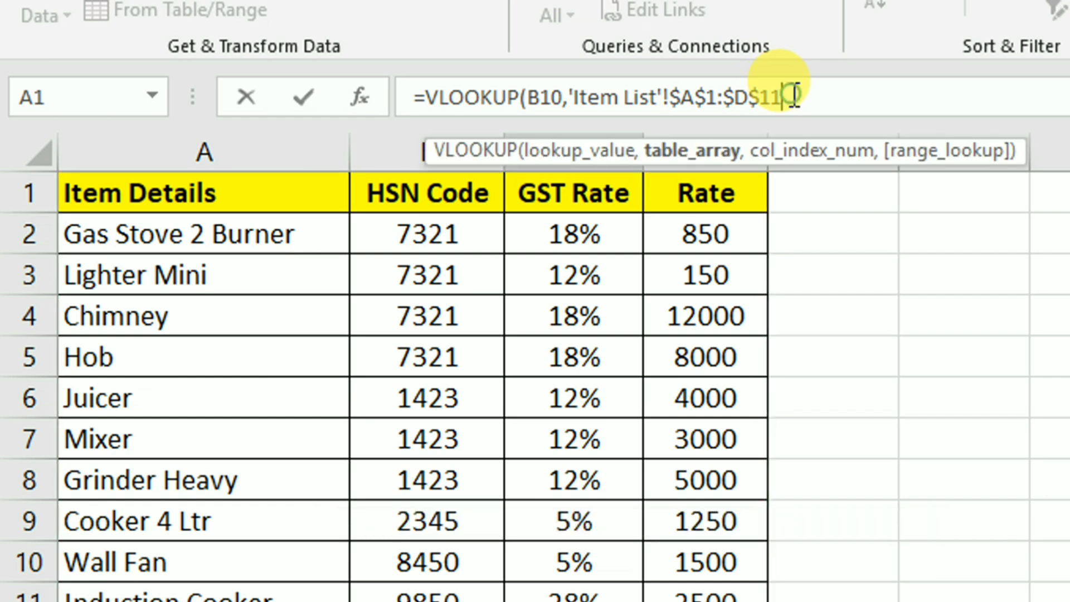
text(,2)
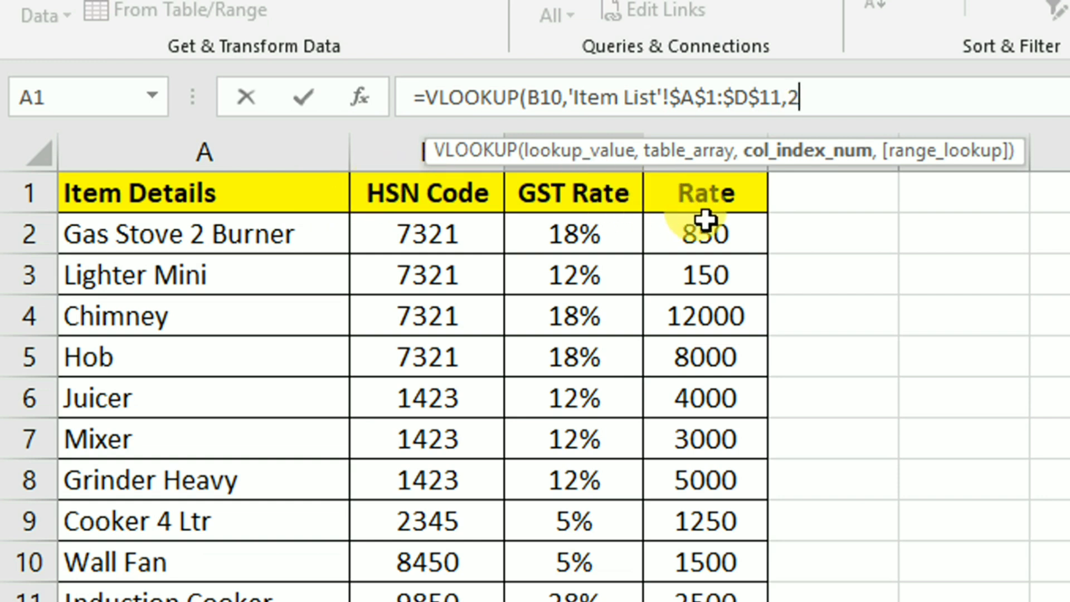
text(,0)
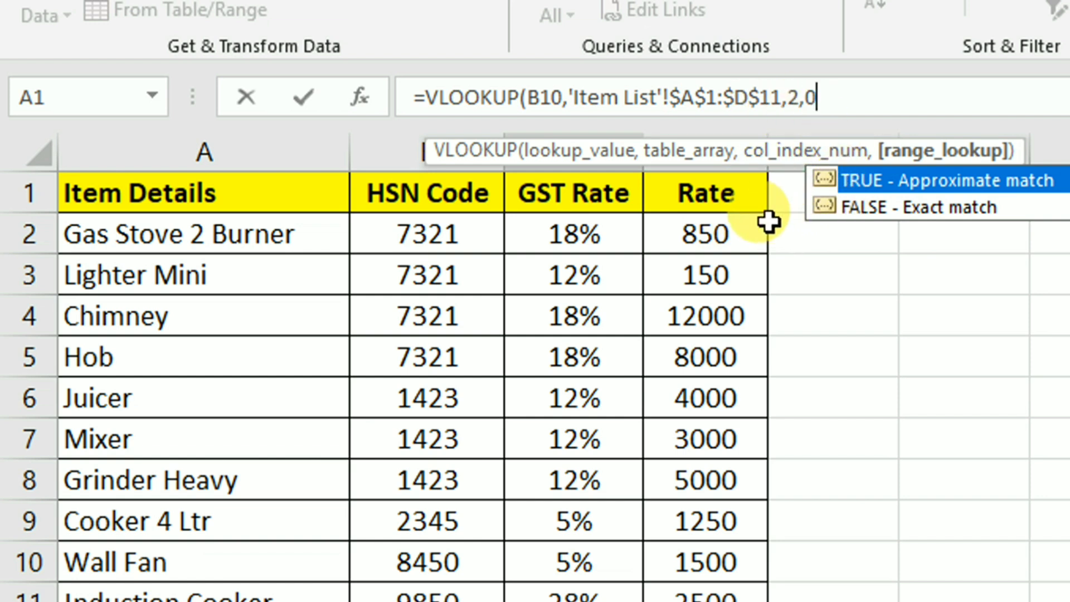
text())
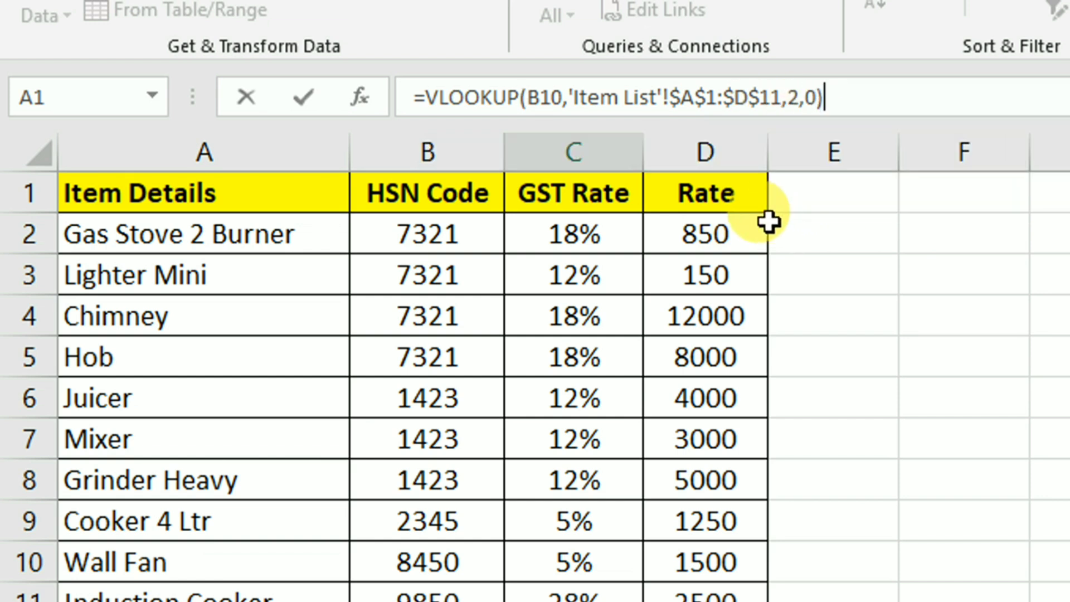
key(Return)
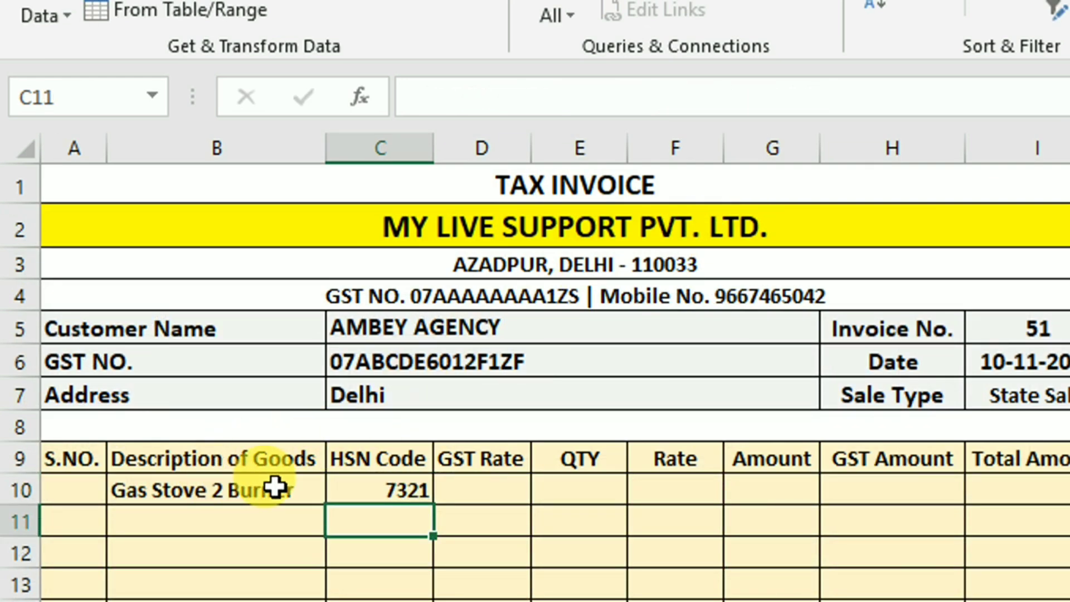
click(332, 487)
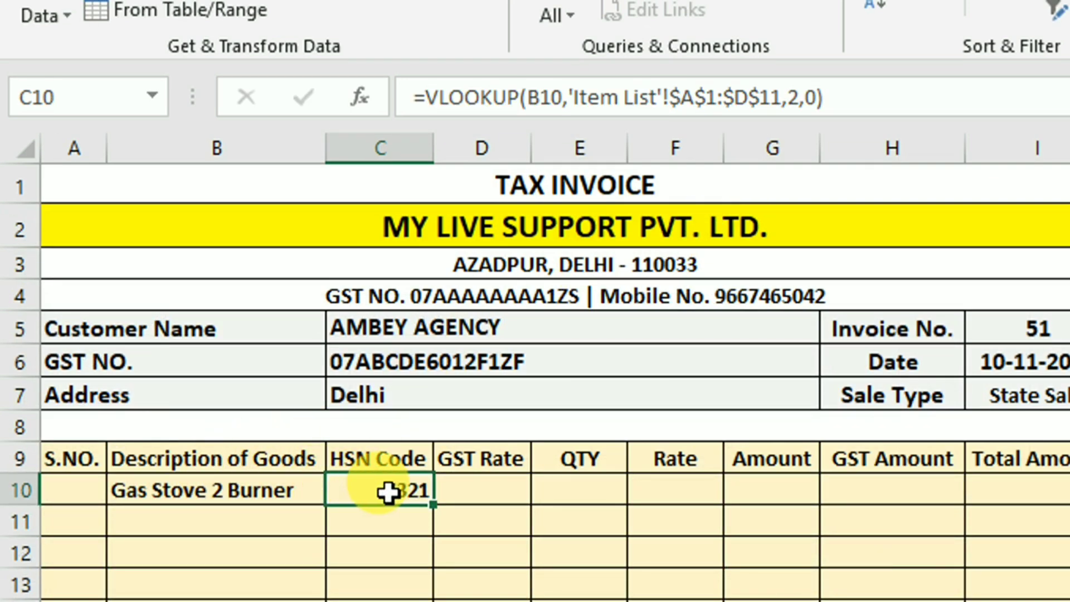
click(478, 490)
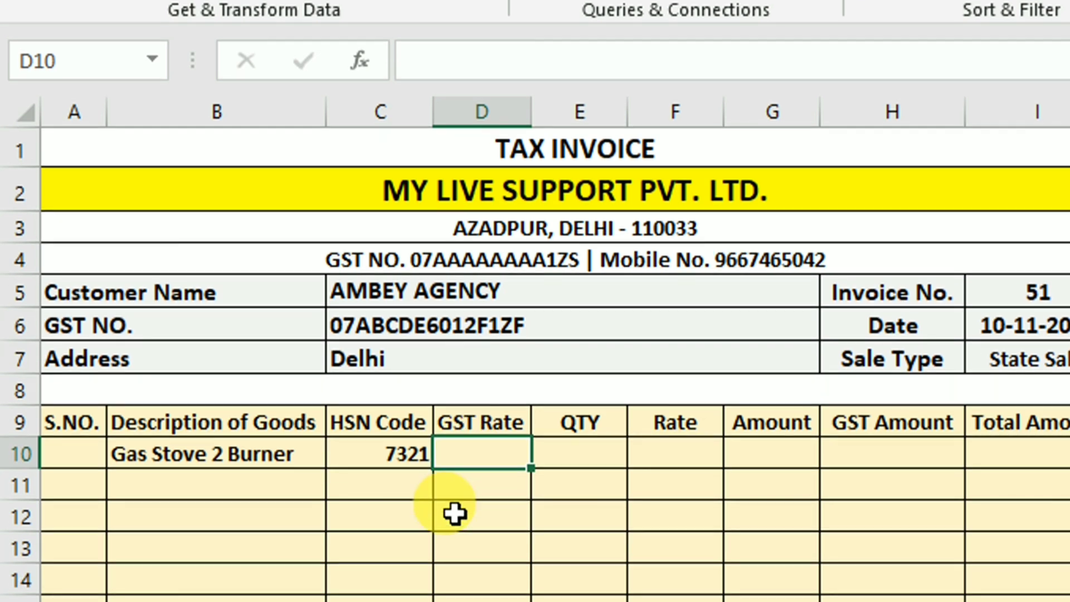
Enter =VLOOKUP(B10,'Item List'!$A$1:$D$11,3,0) in D10, returning GST Rate 0.18.
text(=)
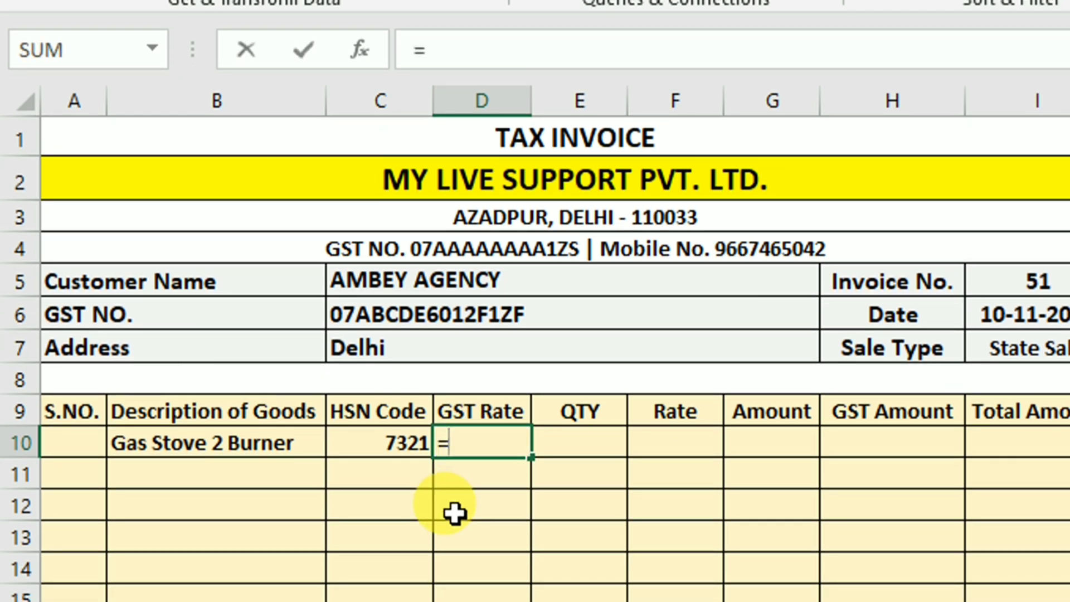
text(vl)
key(Tab)
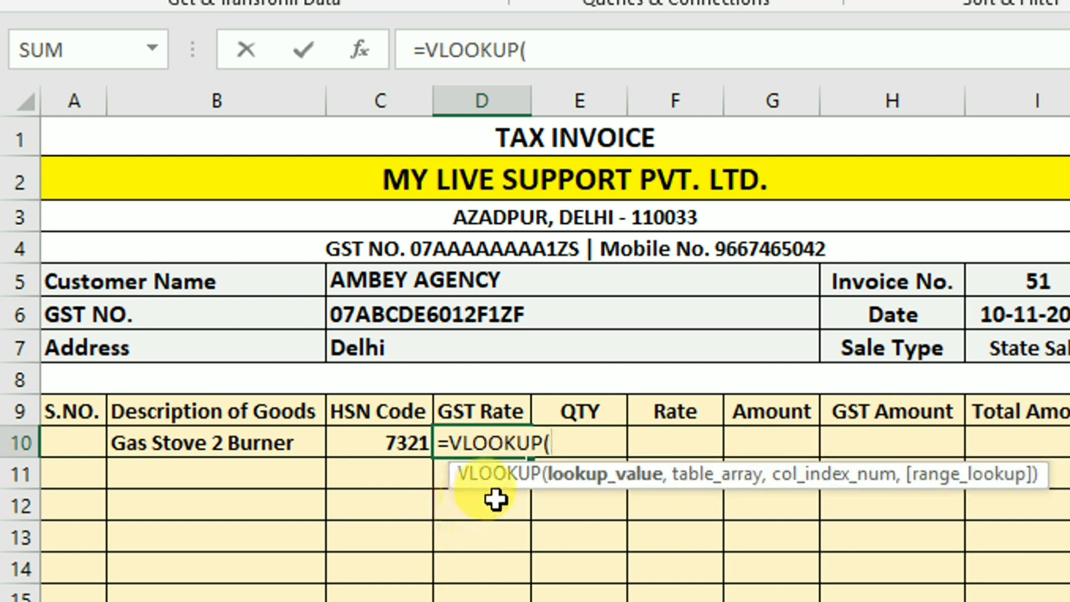
click(264, 445)
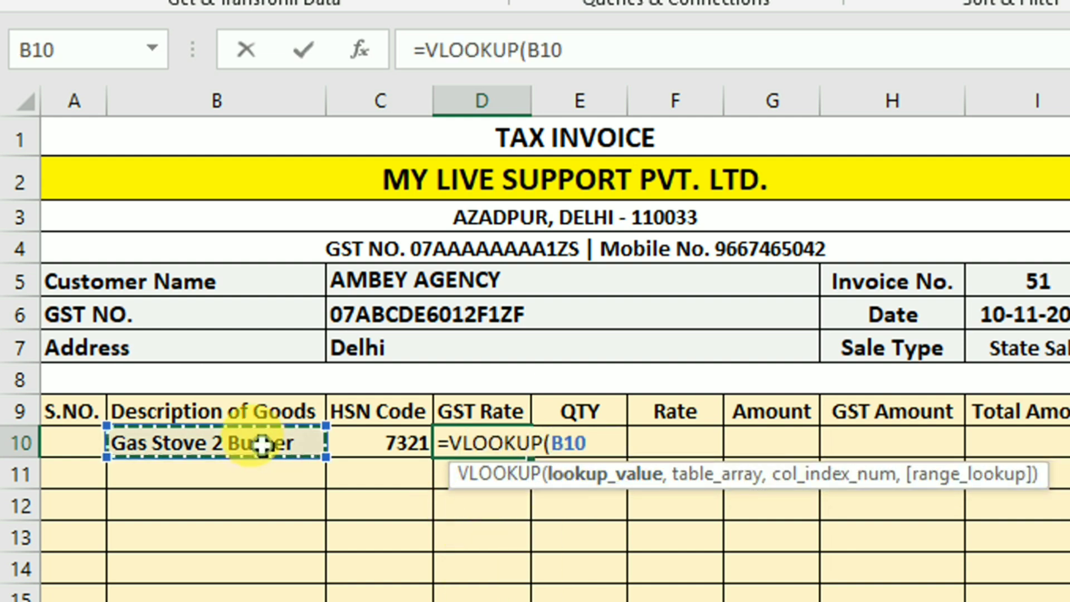
text(,)
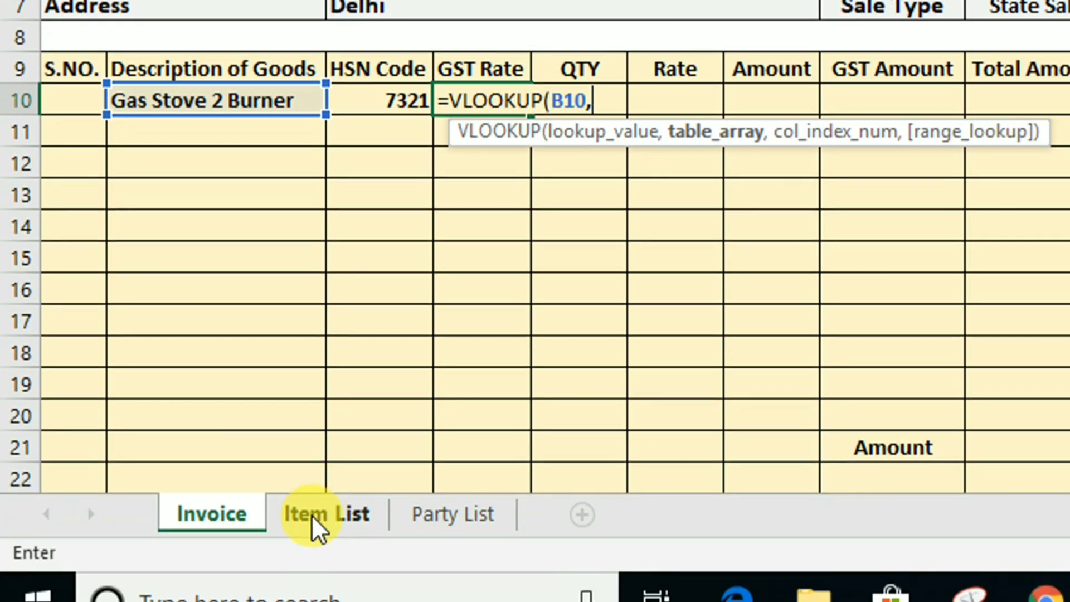
click(314, 521)
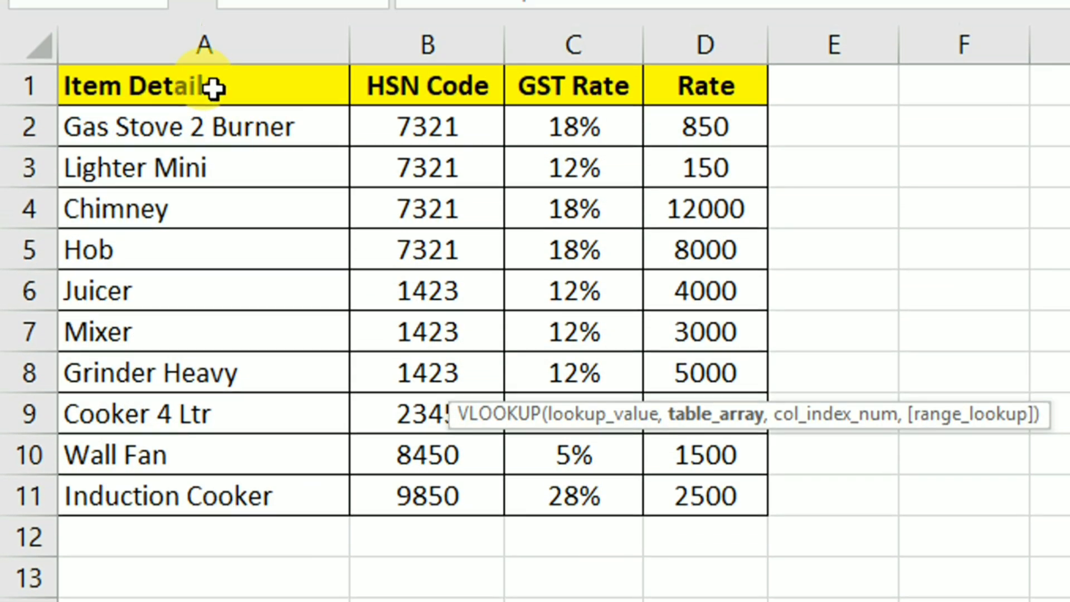
mouse_move(217, 87)
mouse_down()
mouse_move(684, 235)
mouse_move(685, 494)
mouse_up()
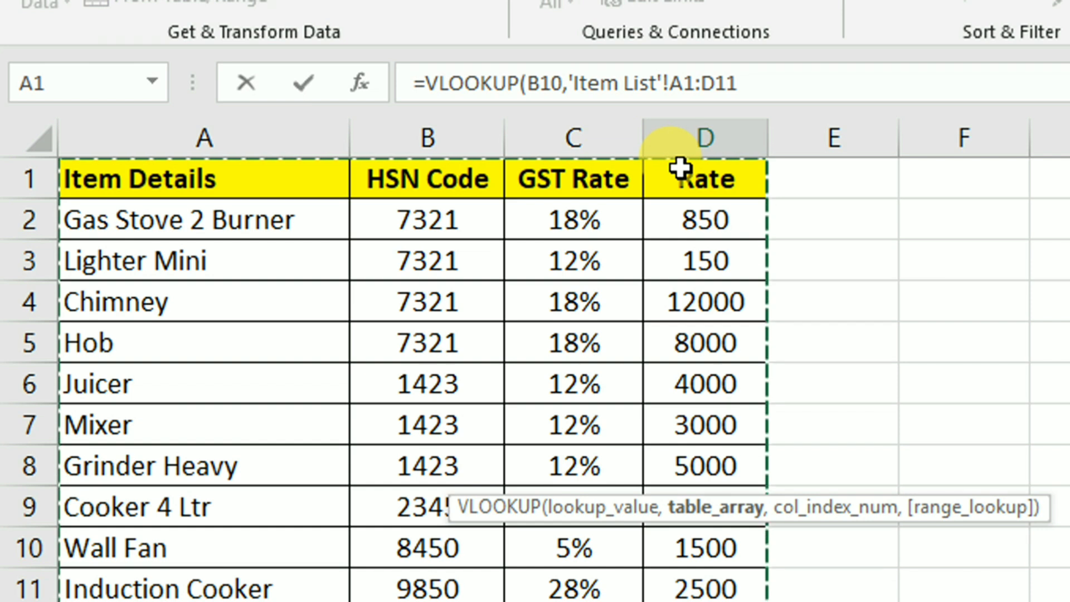
key(F4)
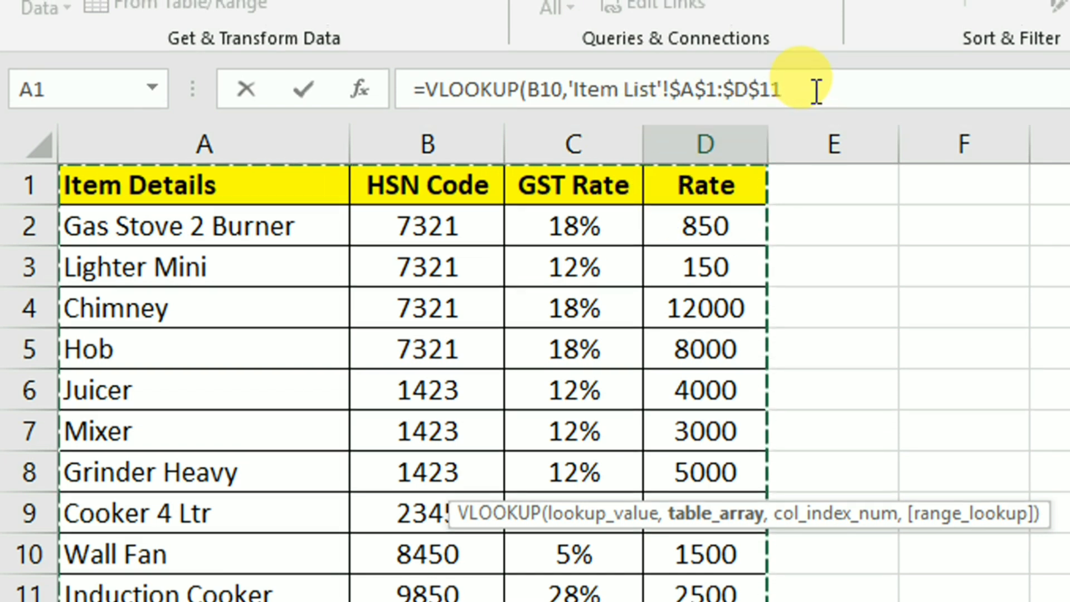
click(816, 90)
text(,3)
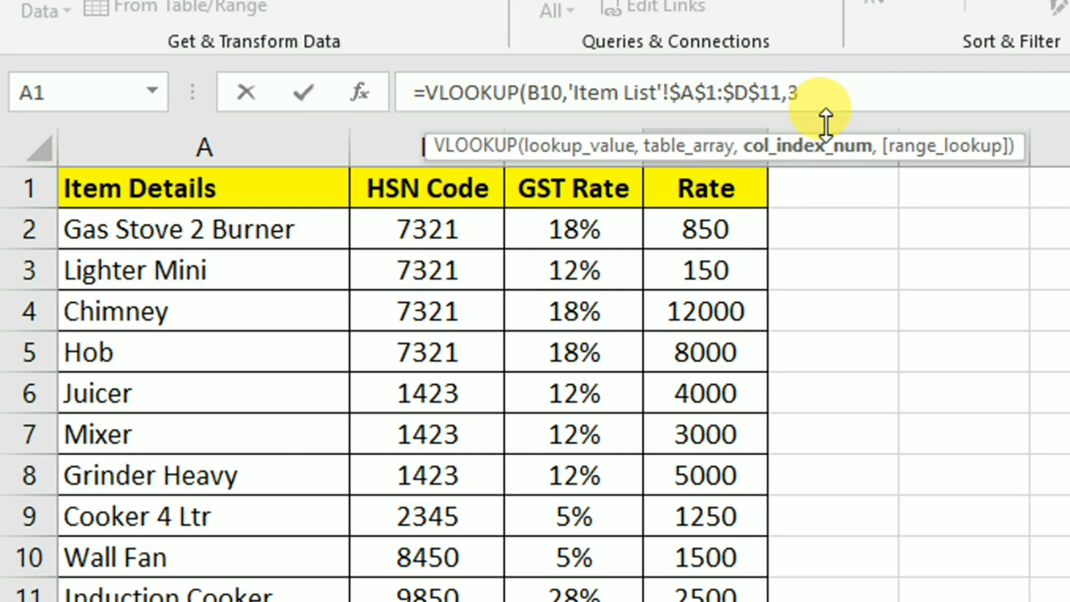
text(,0)
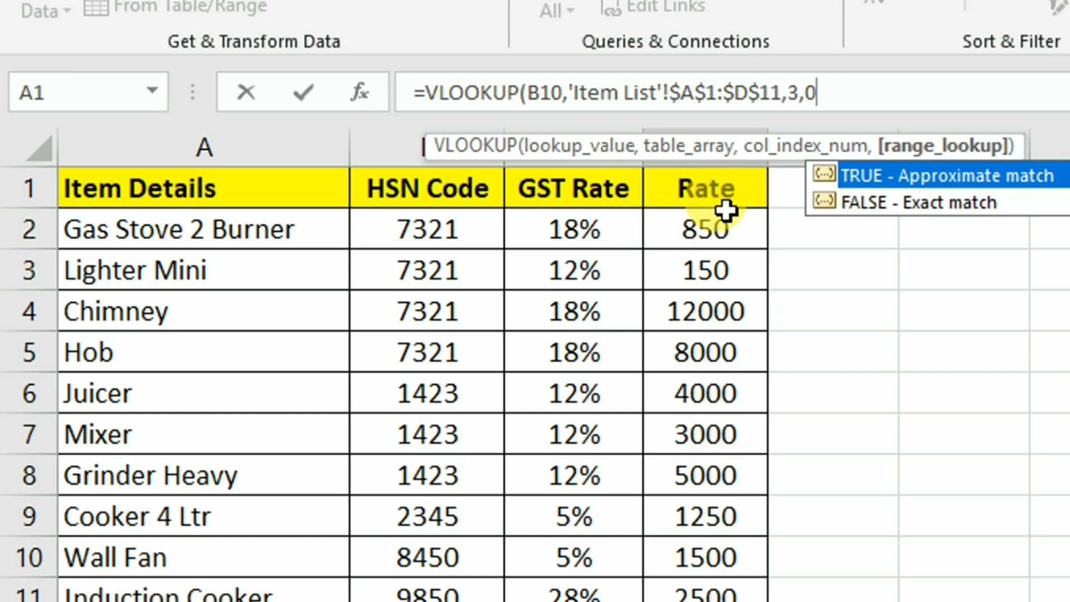
text())
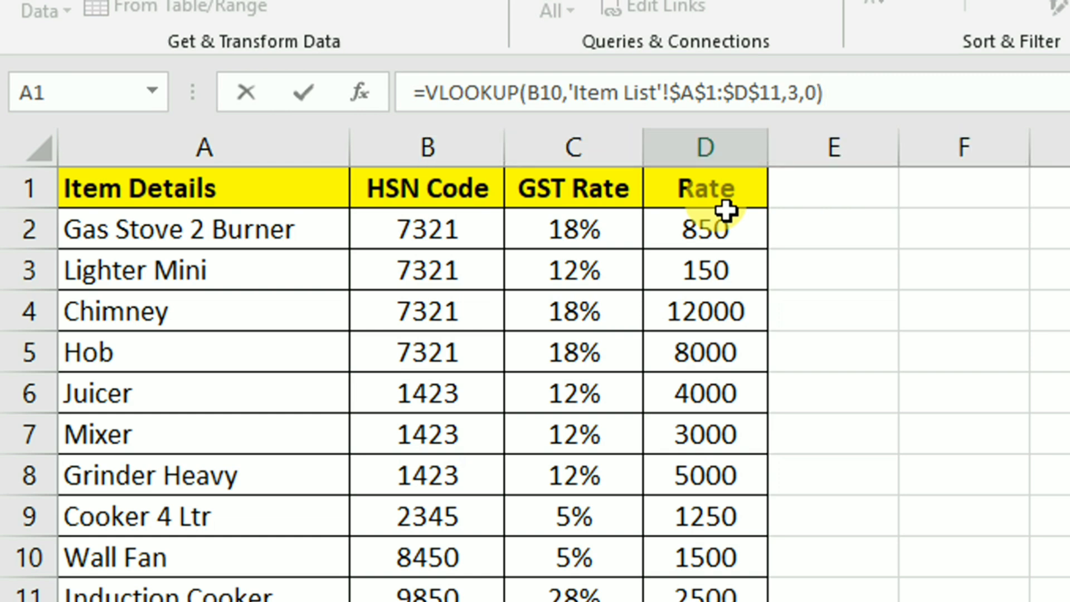
key(Return)
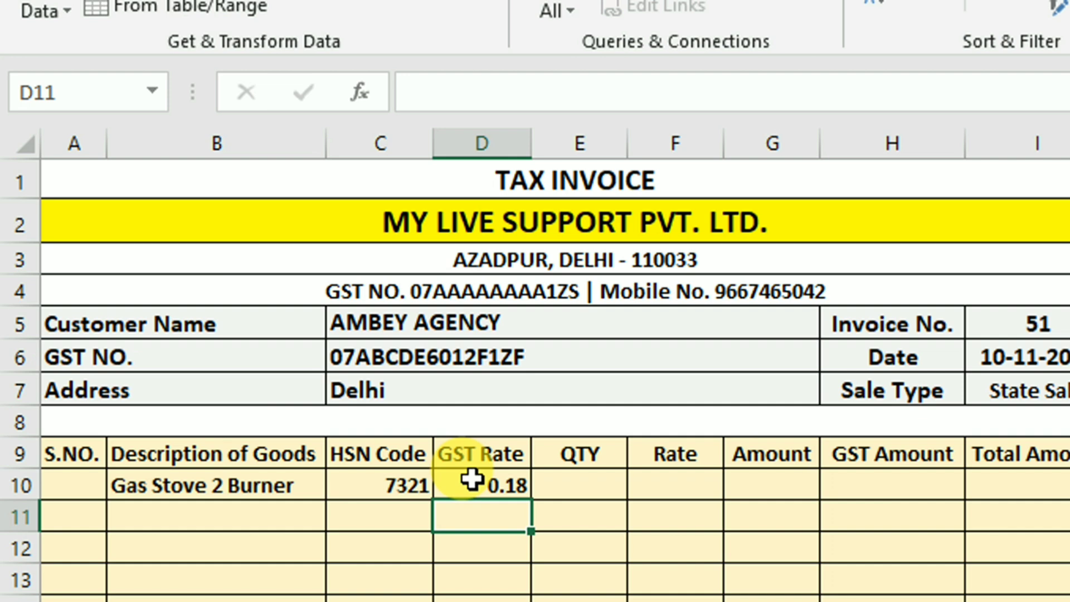
Format D10:D20 as Percentage with 2 decimals so the rate reads 18.00%.
drag(472, 479, 468, 512)
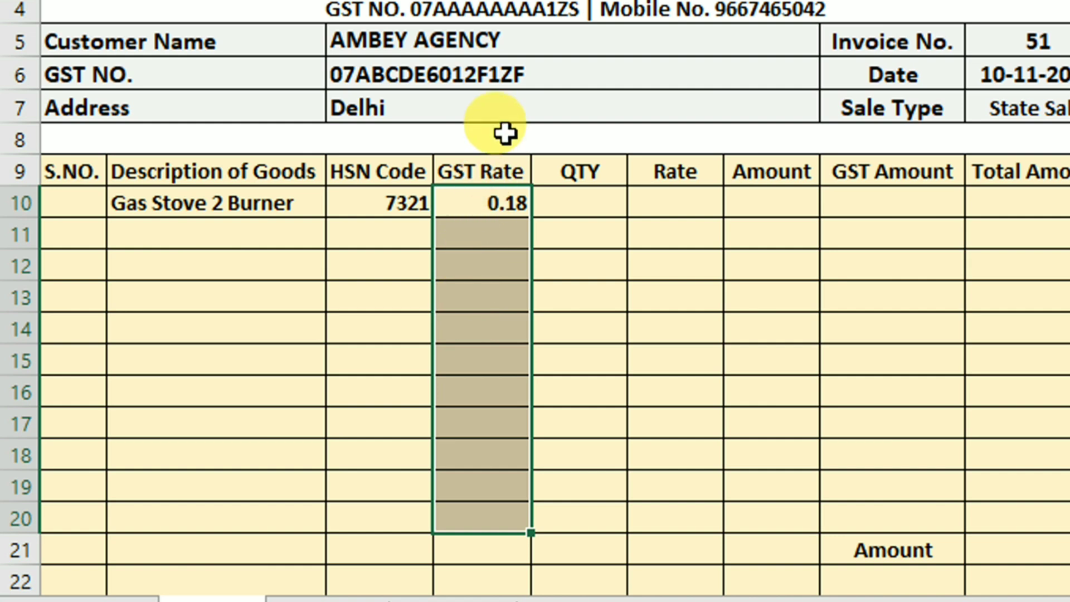
key(ctrl+1)
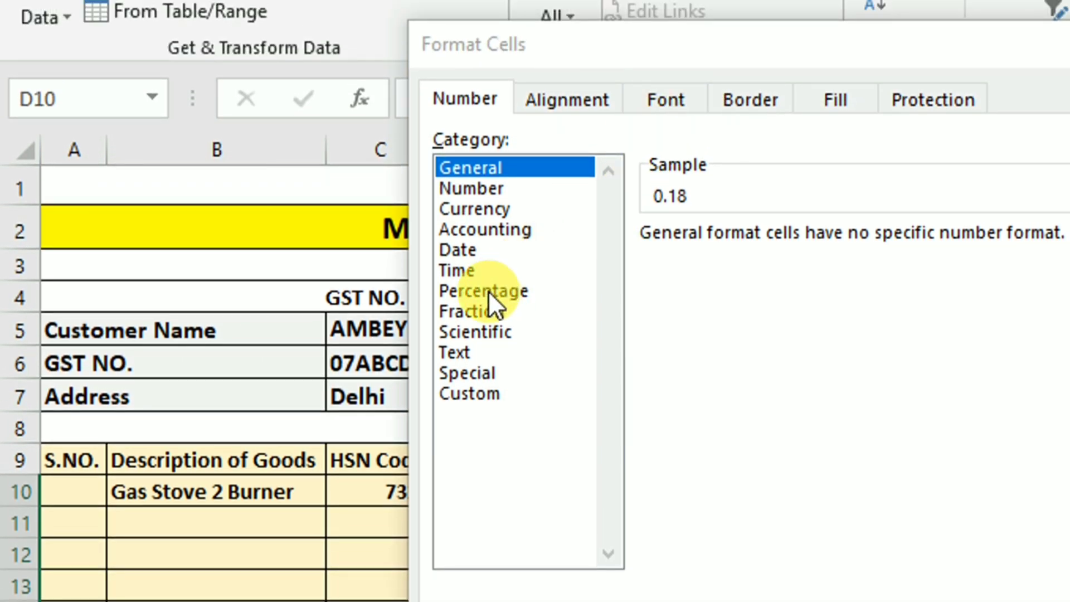
click(486, 291)
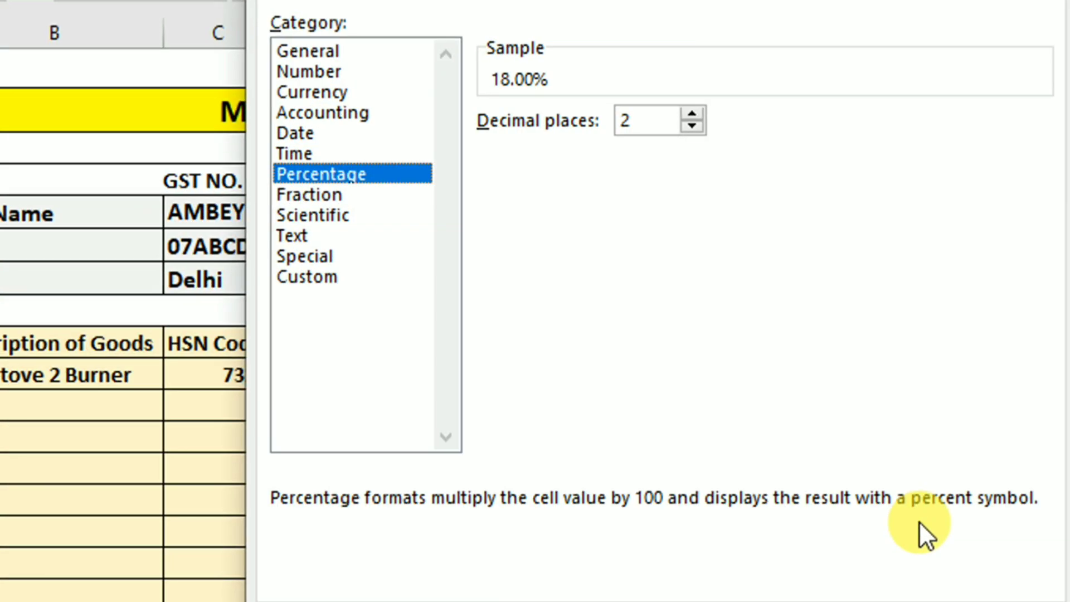
click(848, 513)
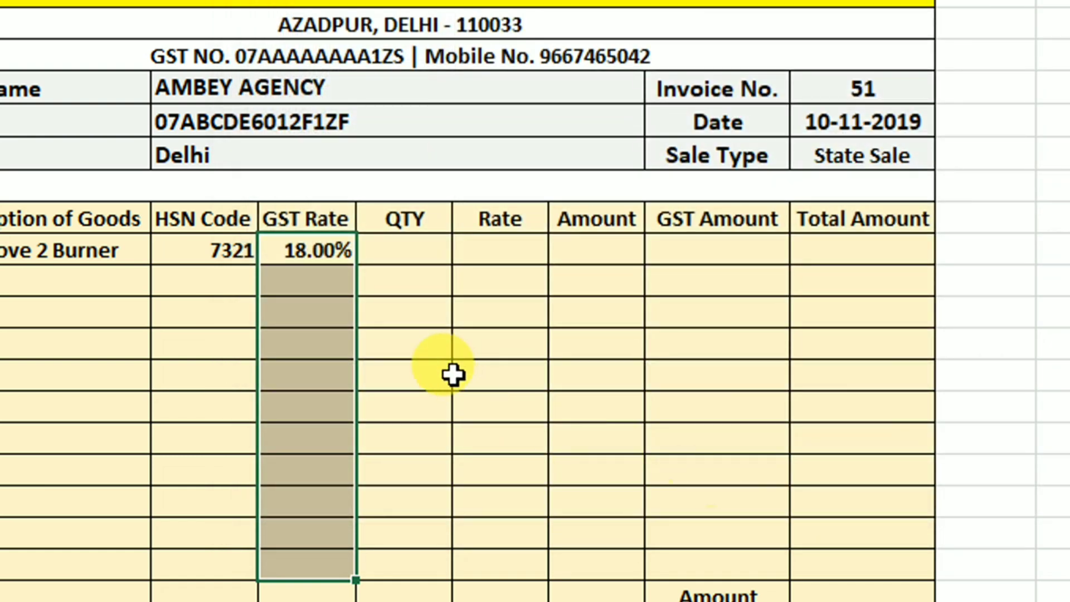
key(Right)
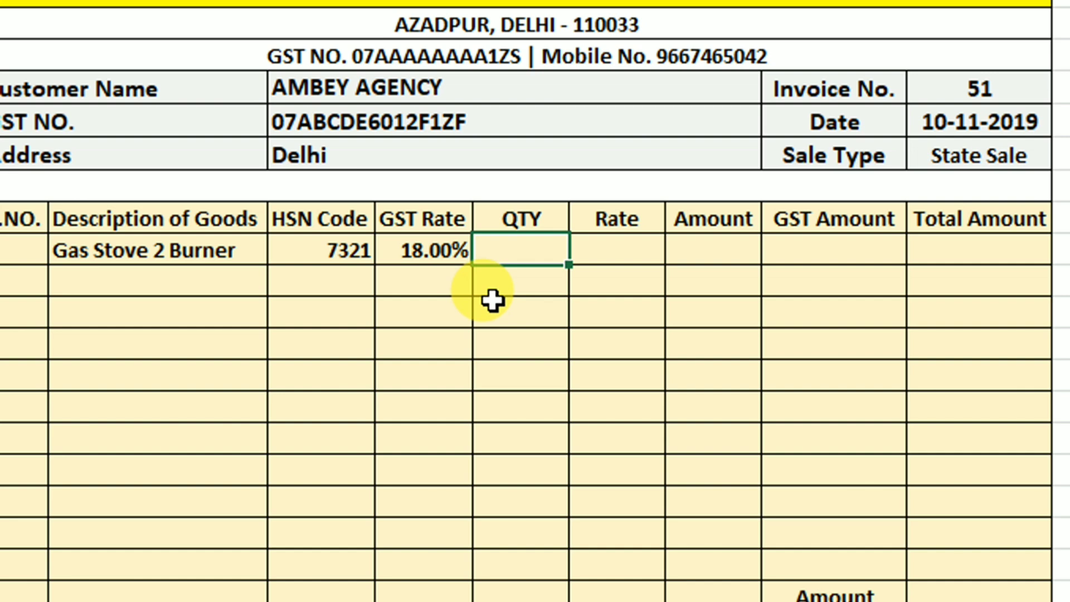
Enter quantity 10 and set F10 to =VLOOKUP(B10,'Item List'!$A$1:$D$11,4,0), giving rate 850.
text(10)
key(Tab)
text(=)
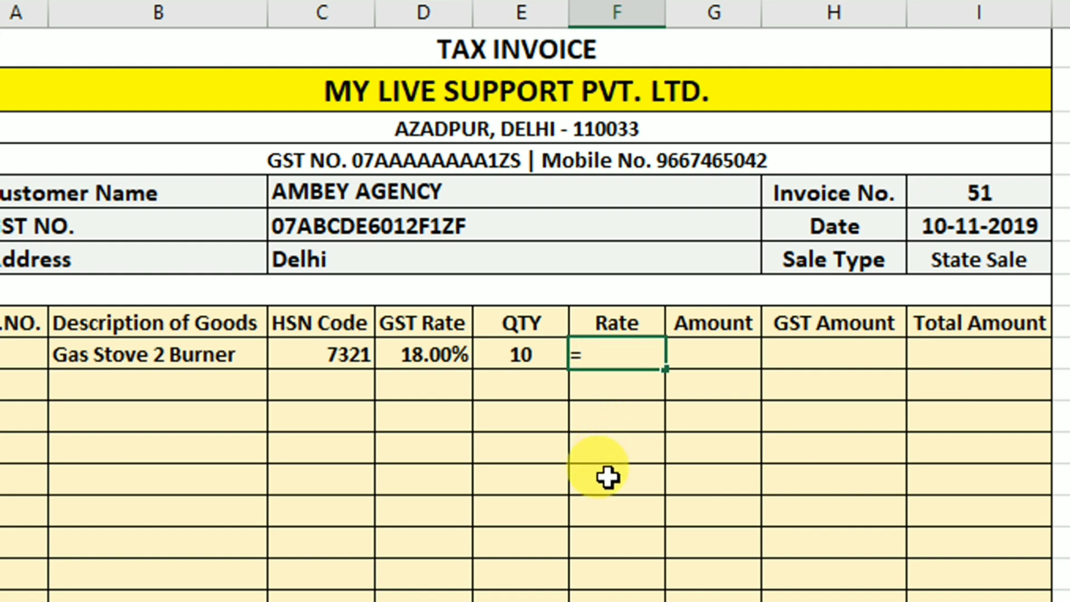
text(vlo)
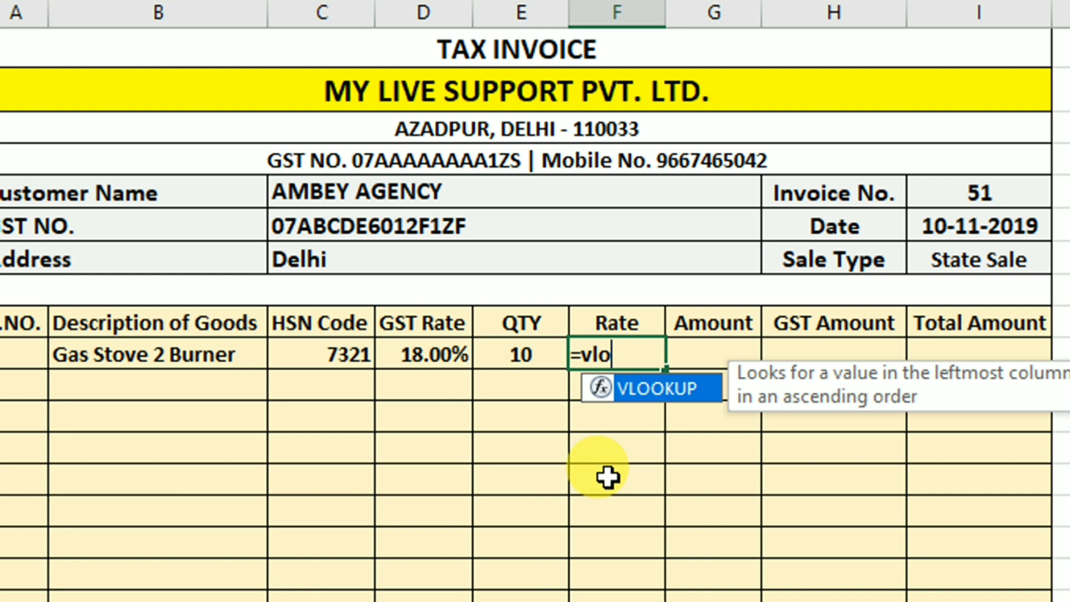
key(Tab)
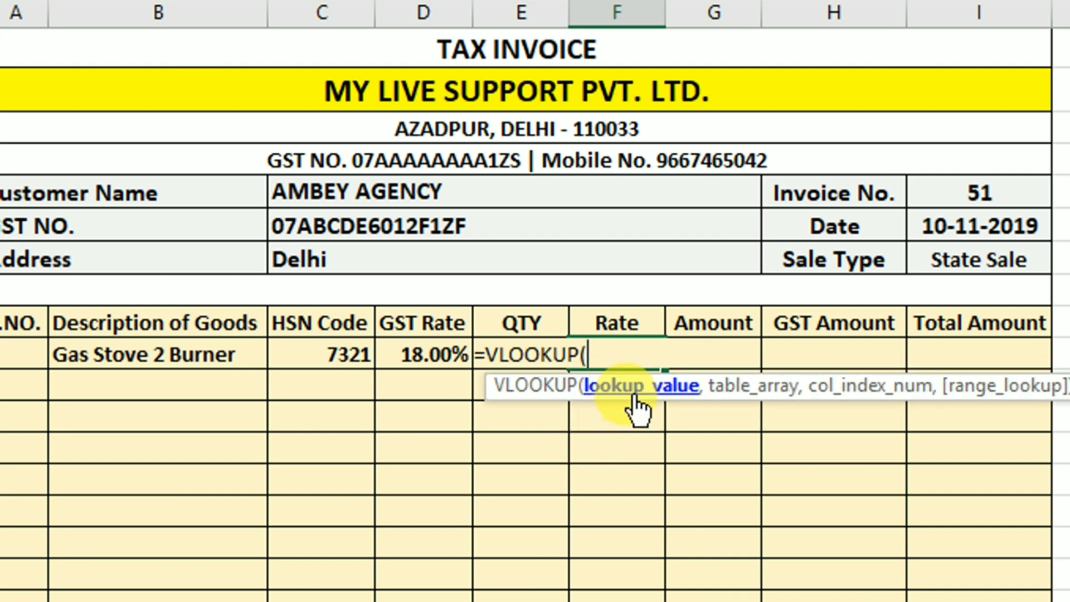
click(189, 354)
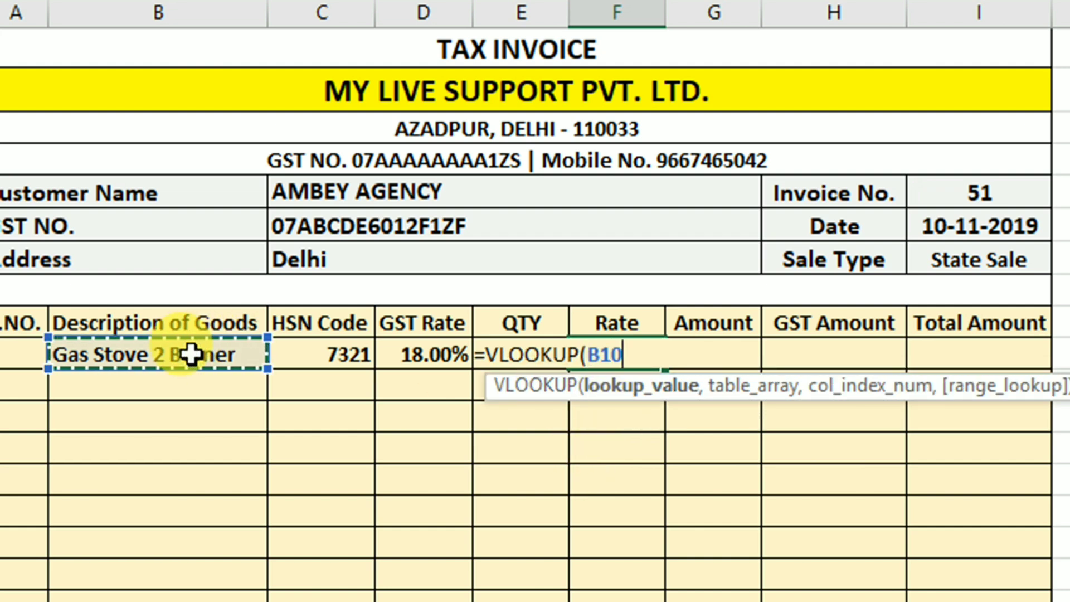
text(,)
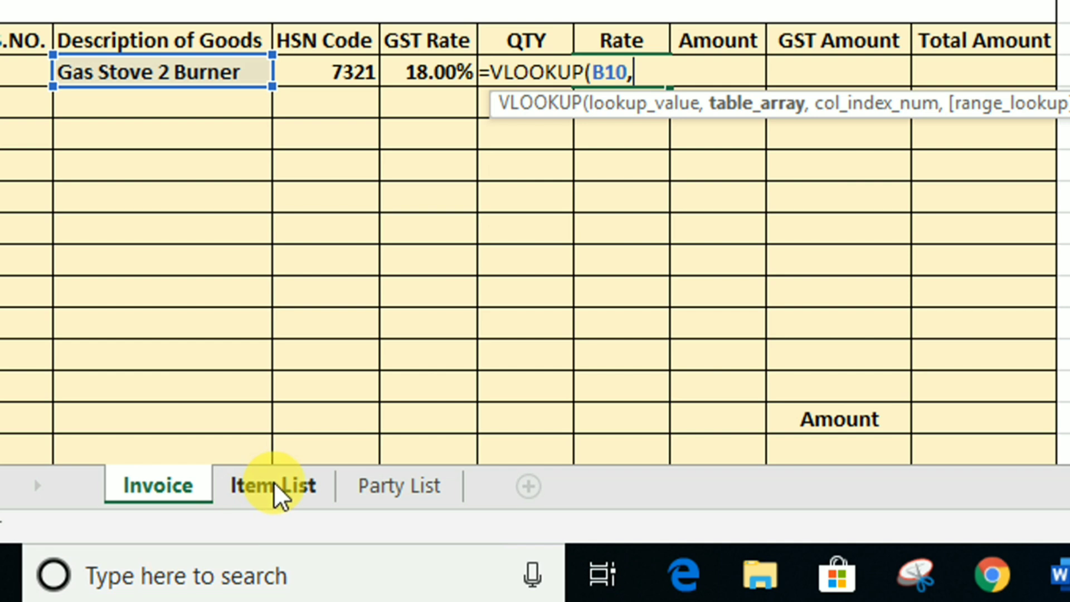
click(276, 486)
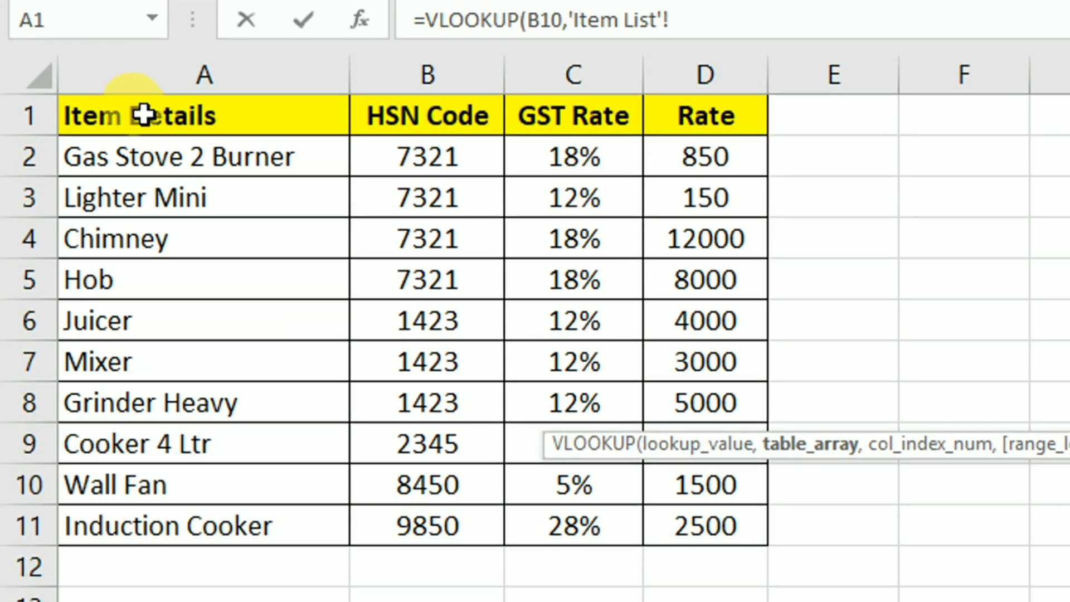
drag(143, 112, 693, 513)
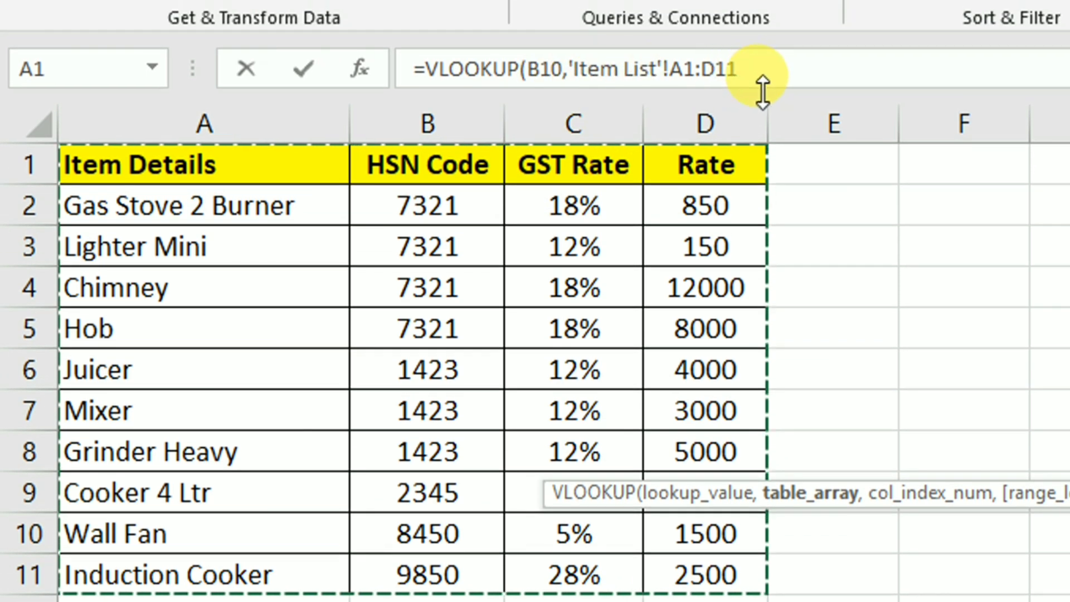
key(F4)
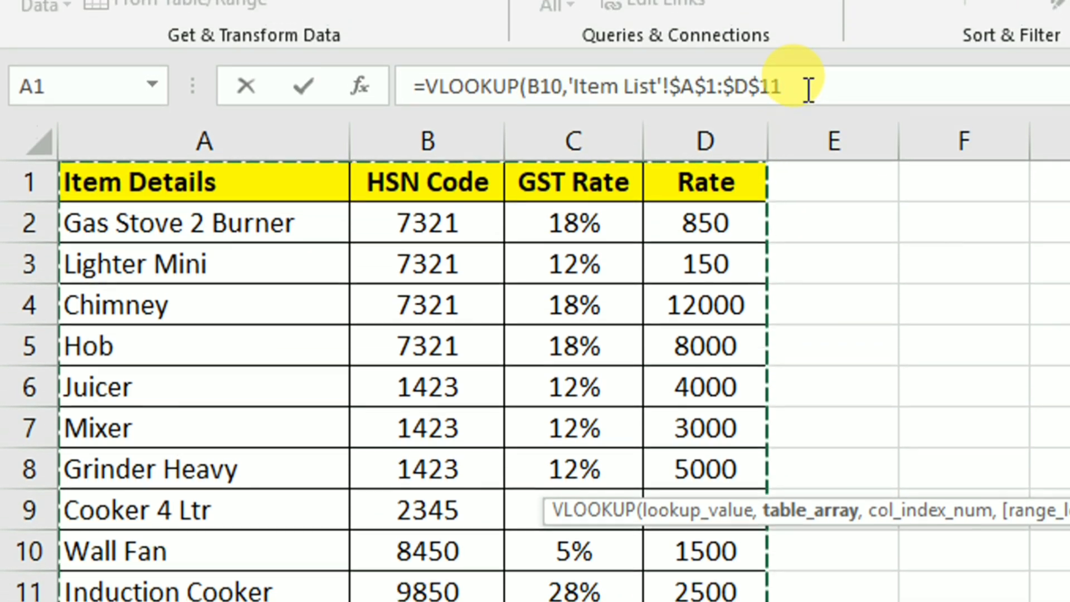
text(,4)
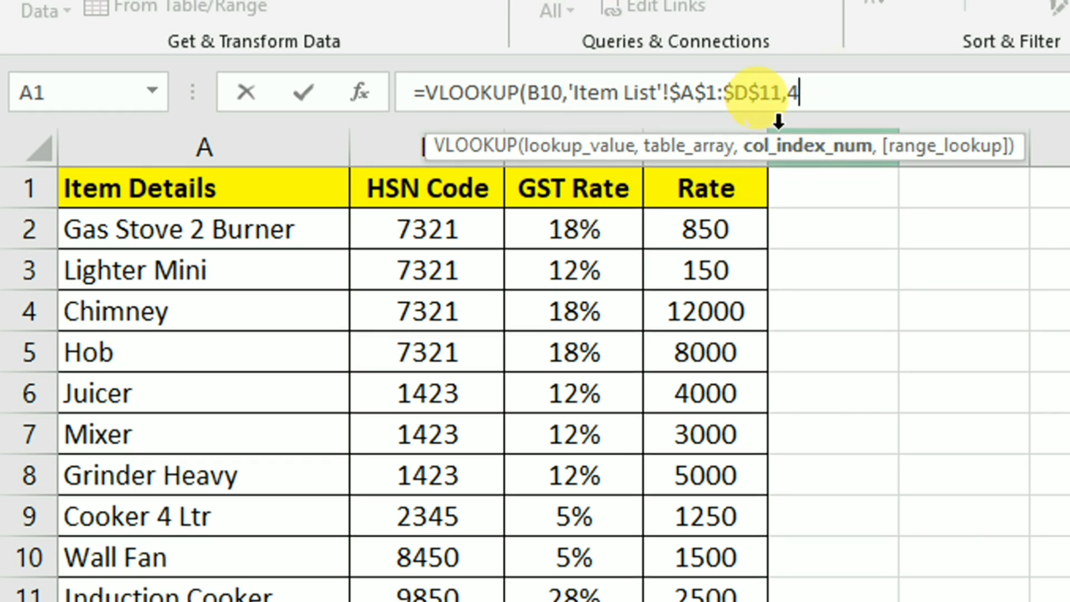
text(,0)
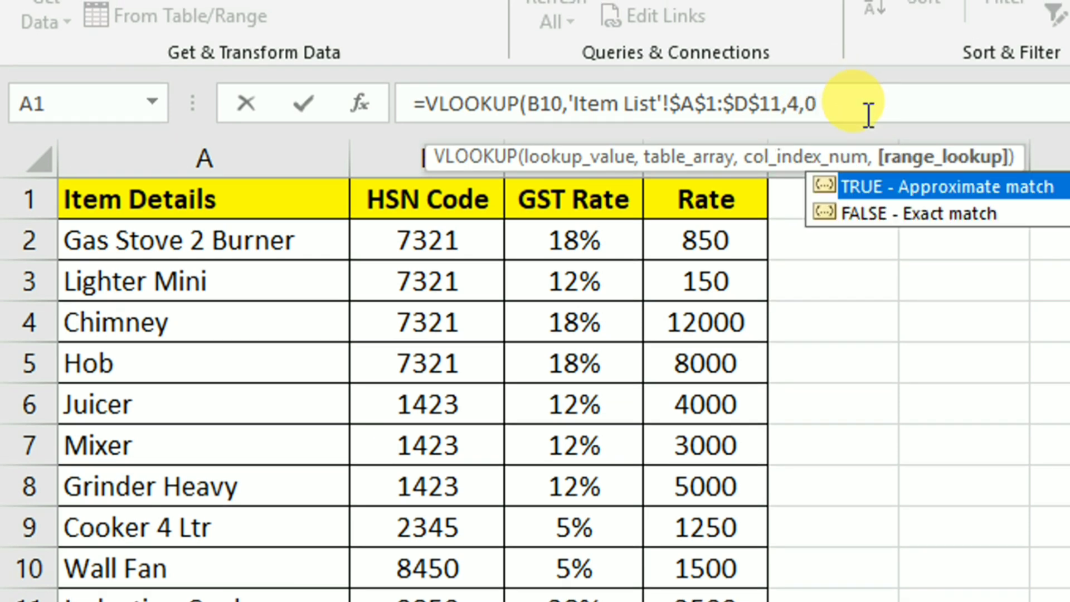
text())
key(Return)
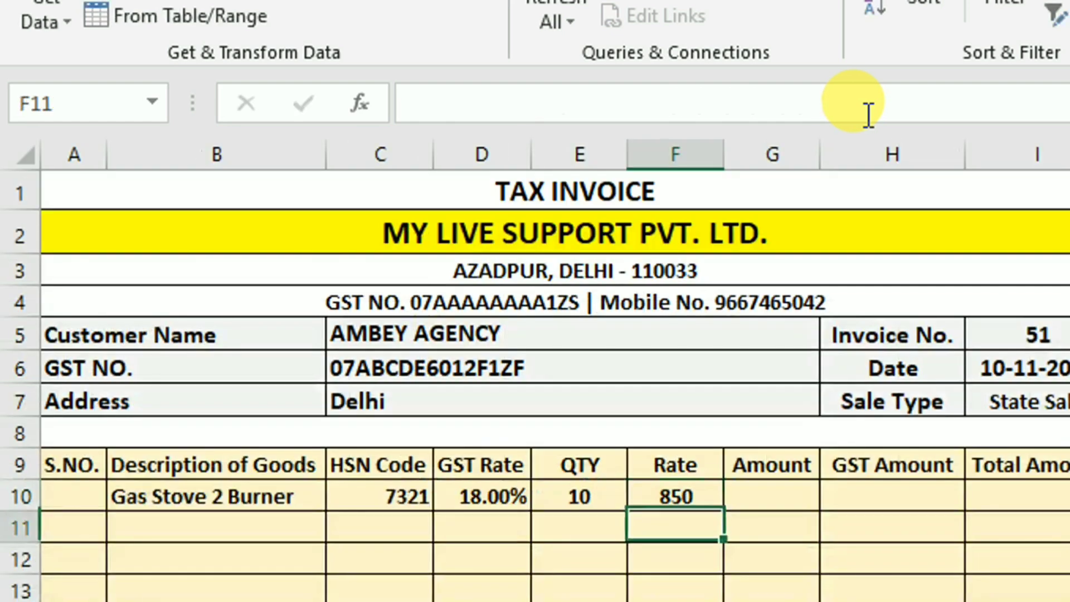
Enter =E10*F10 in G10 so row 10's Amount shows 8500.
click(224, 488)
click(650, 496)
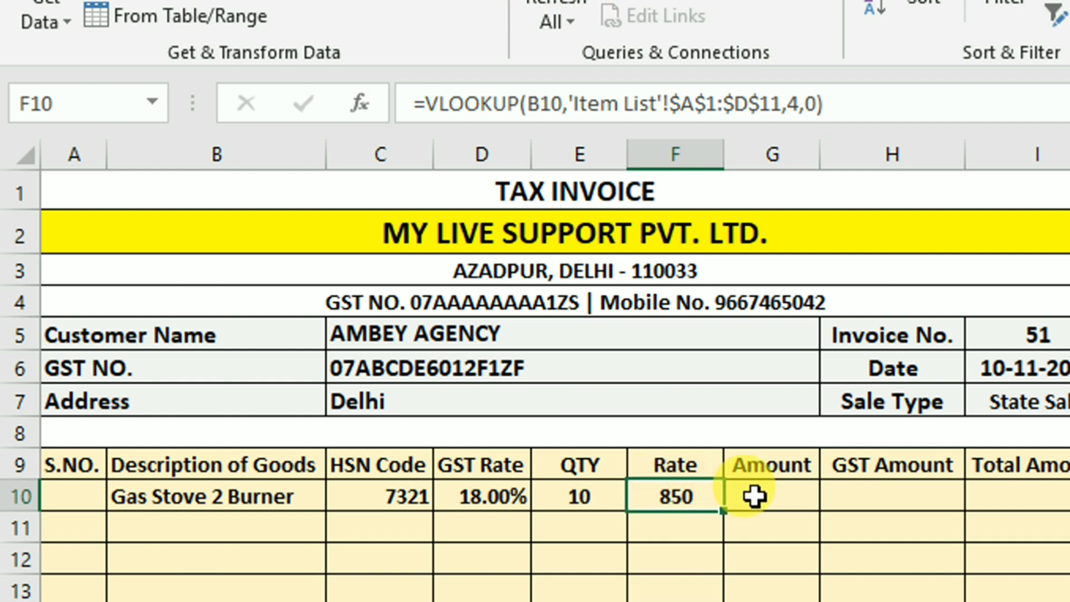
click(754, 496)
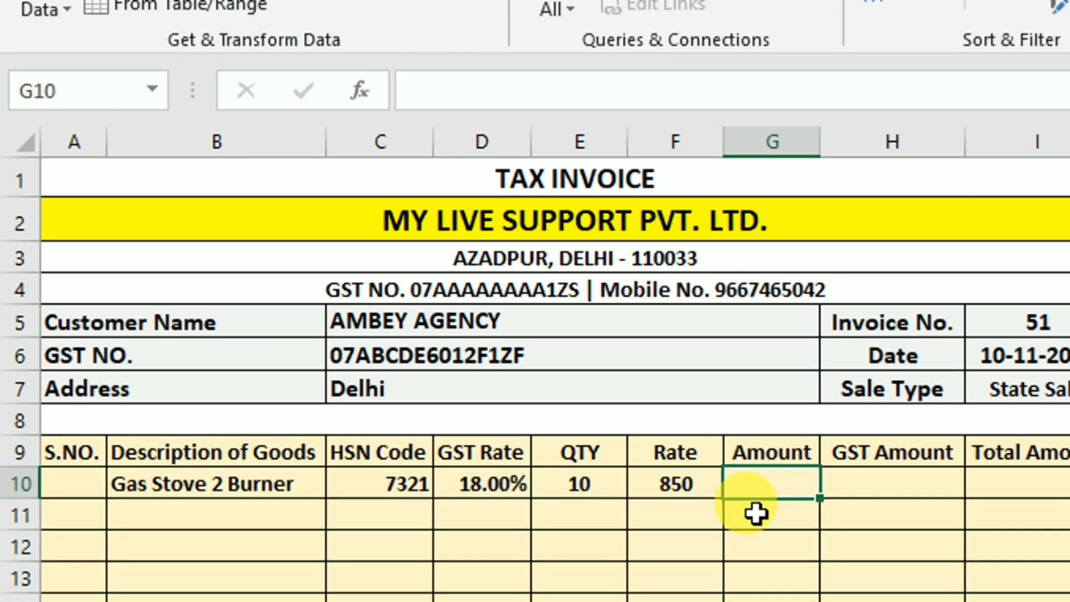
text(=)
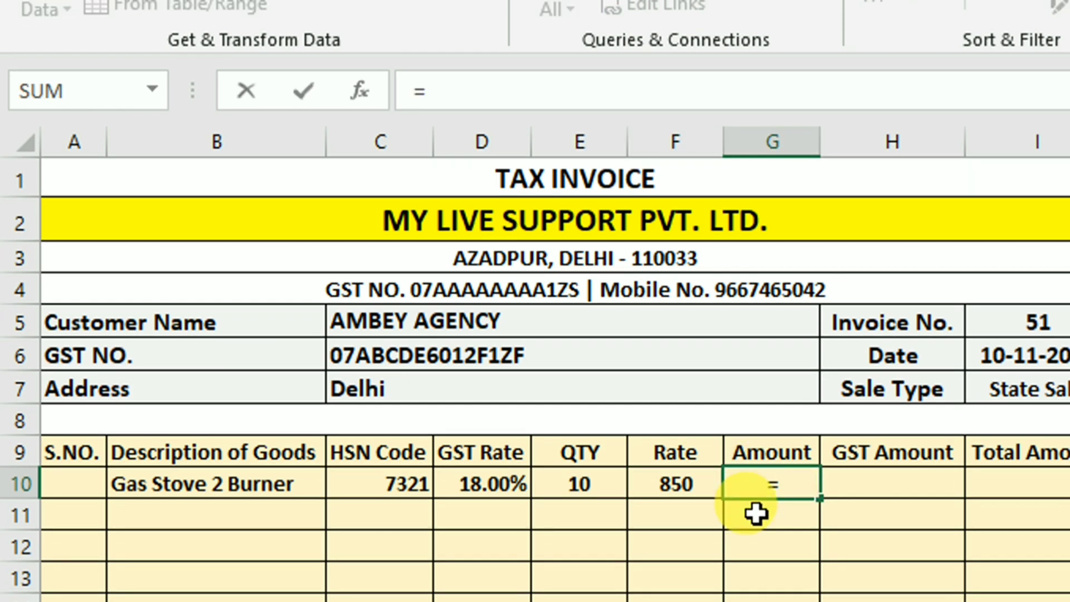
click(582, 485)
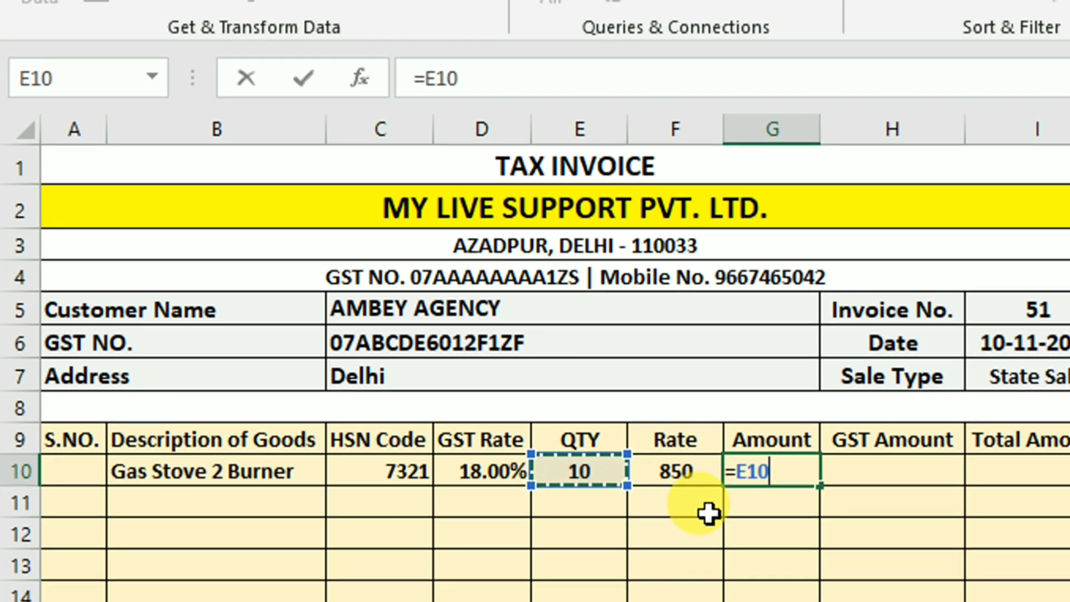
text(*)
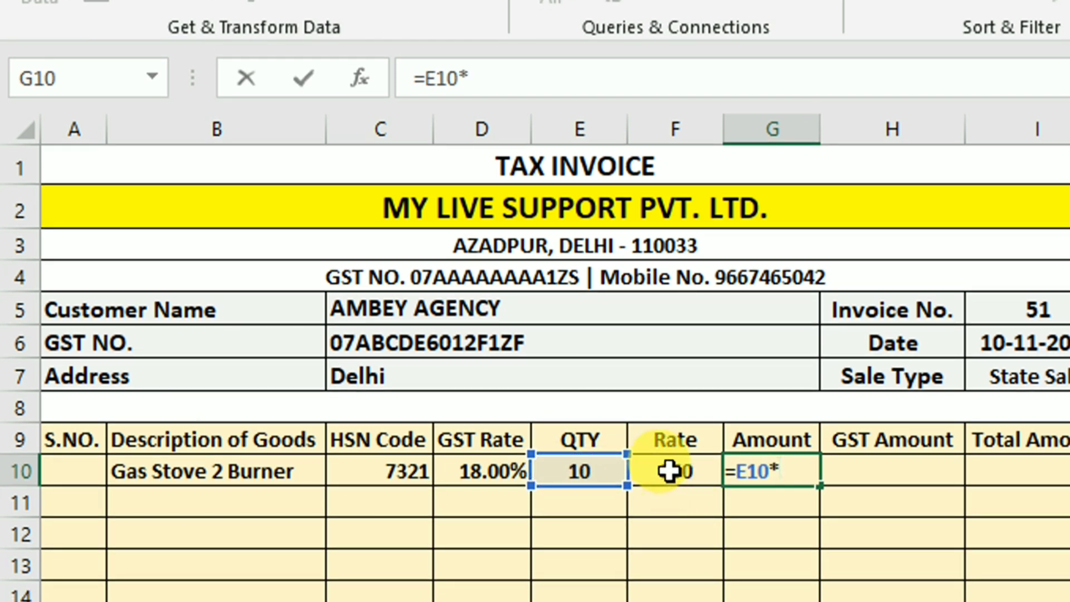
click(670, 472)
key(Return)
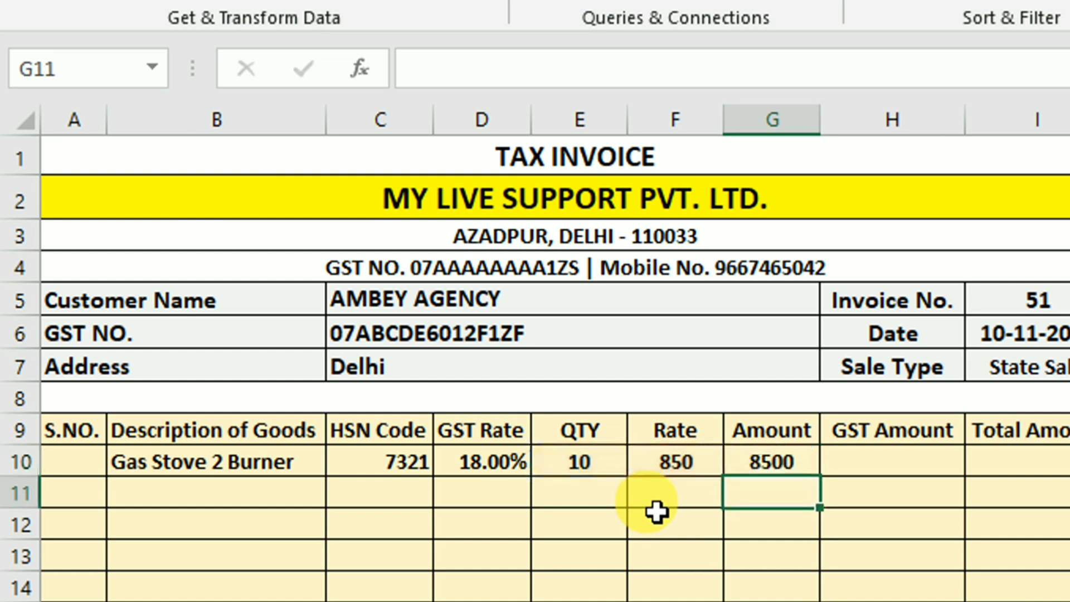
click(749, 465)
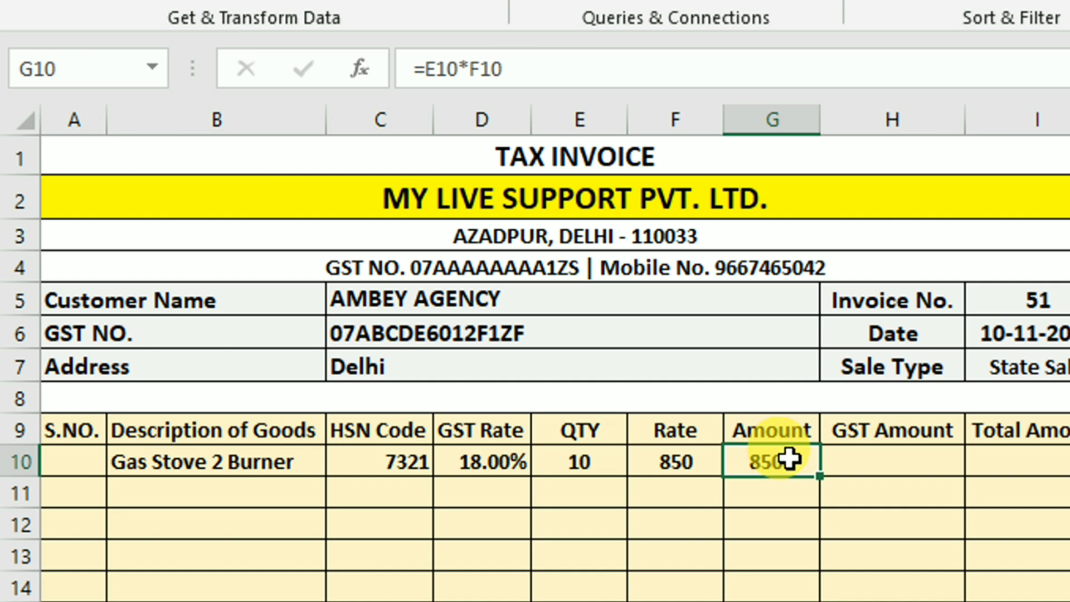
Enter =G10*D10 in H10 so the GST Amount shows 1530.
click(868, 461)
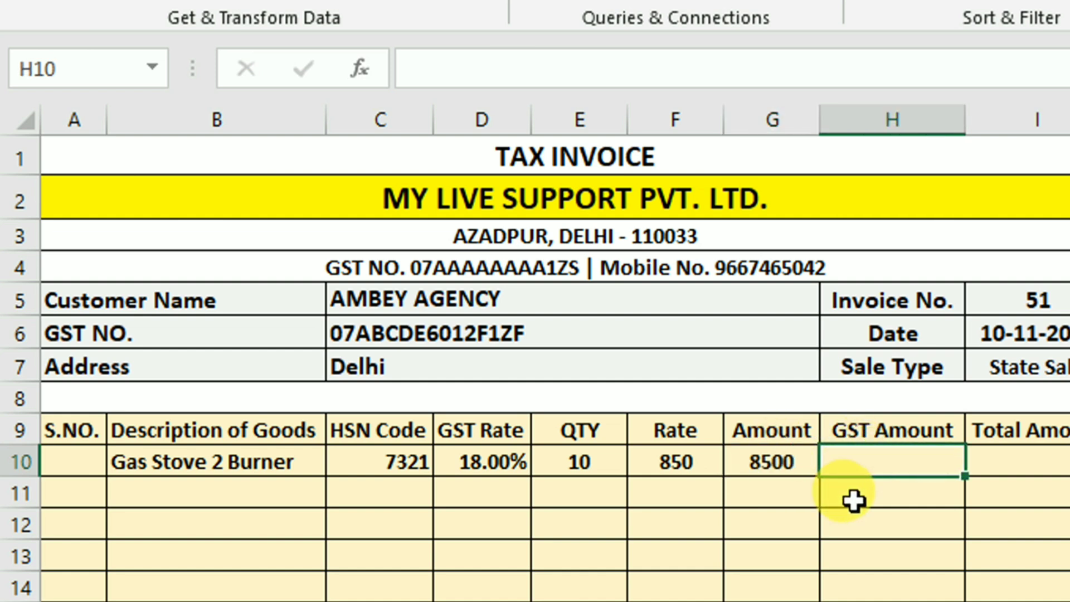
text(=)
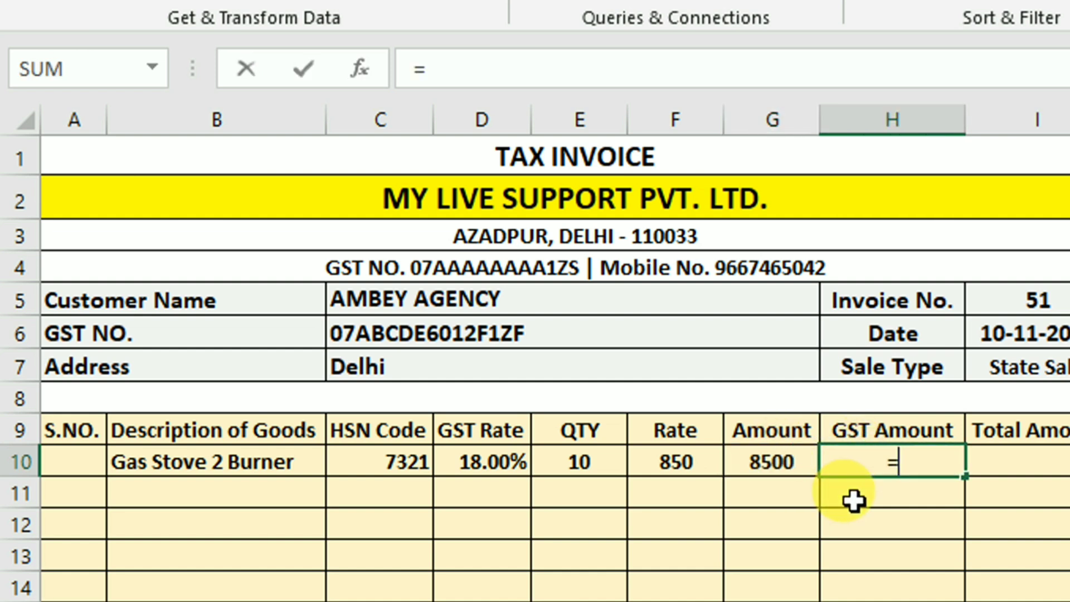
click(769, 461)
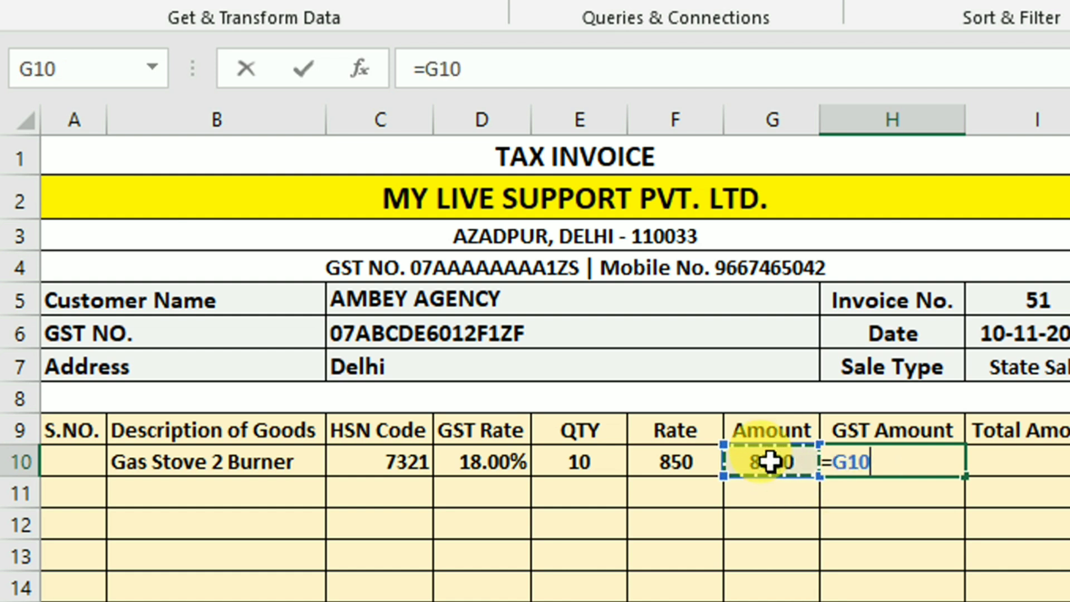
text(*)
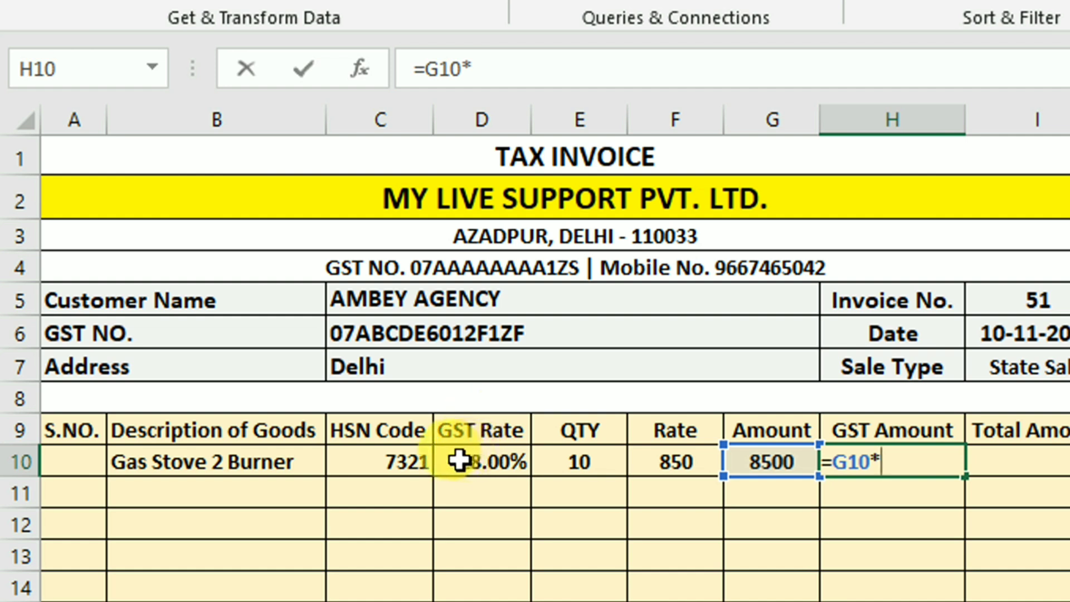
click(475, 460)
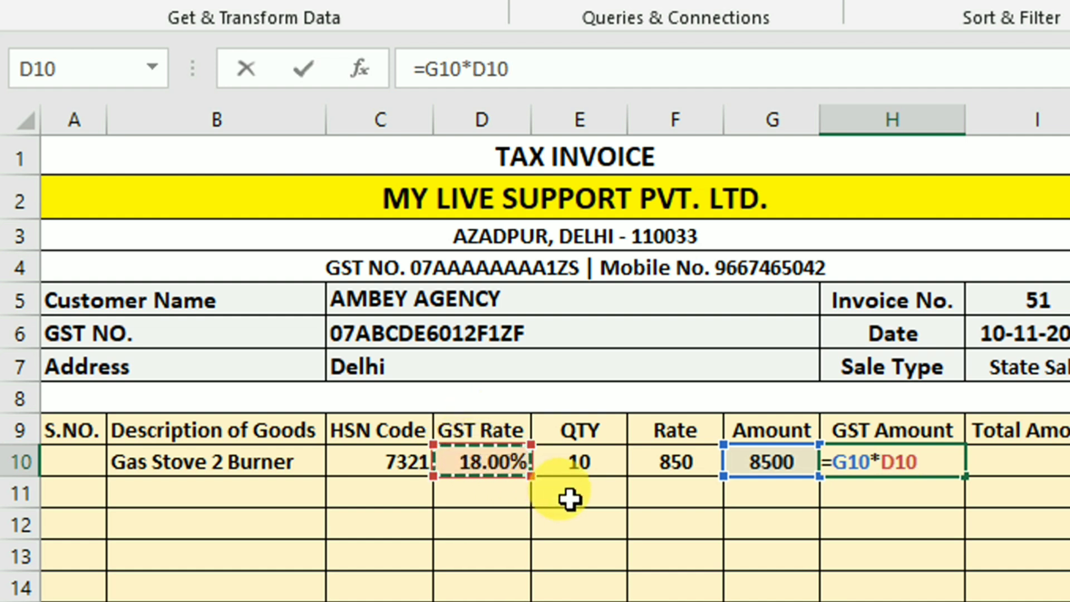
key(Return)
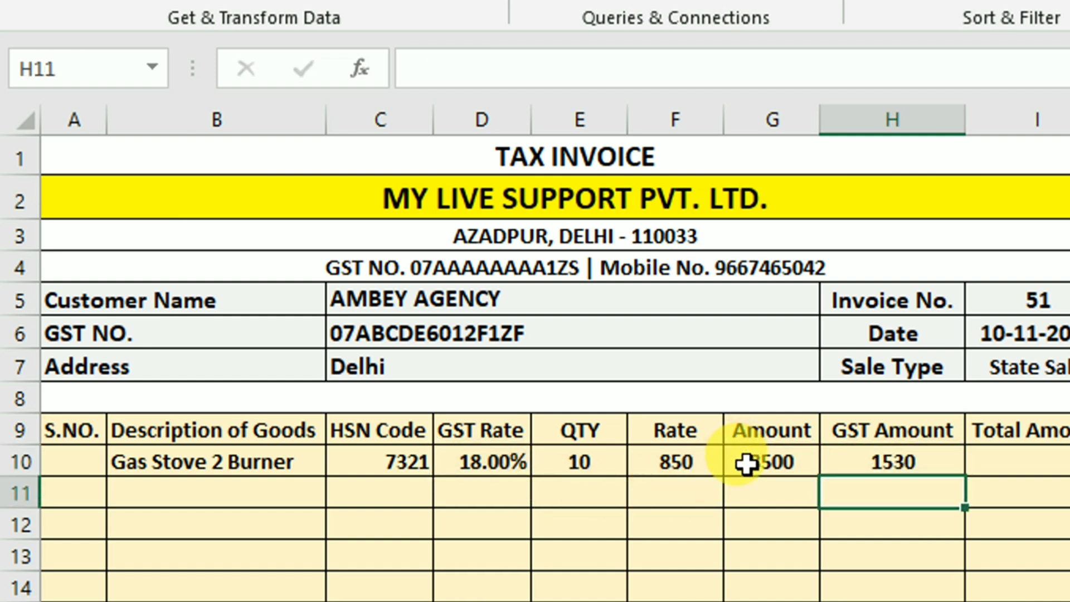
click(850, 459)
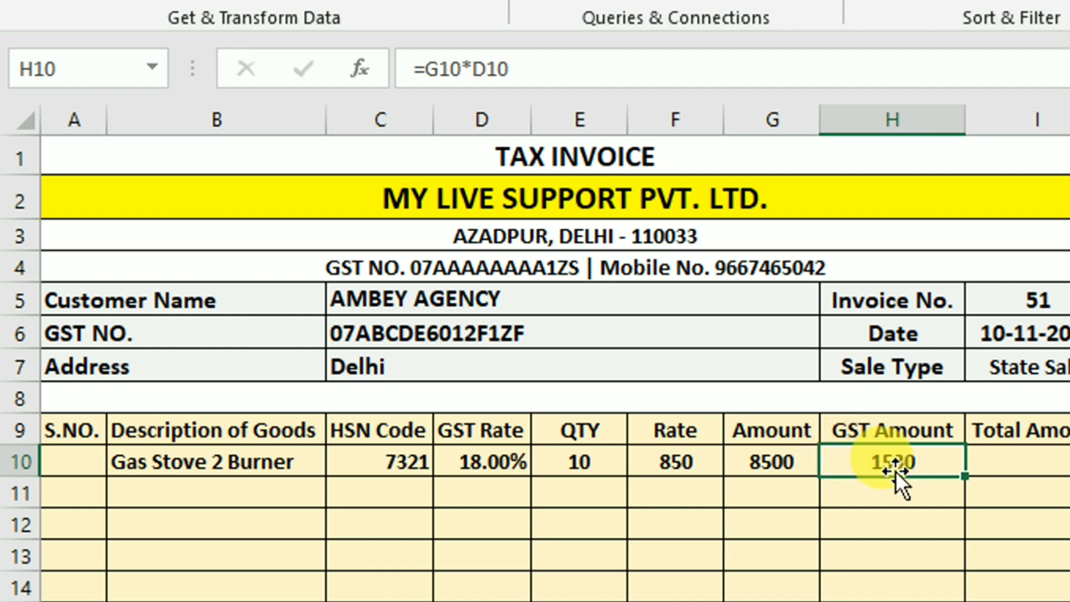
Enter =G10+H10 in I10 so the Total Amount shows 10030.
click(910, 459)
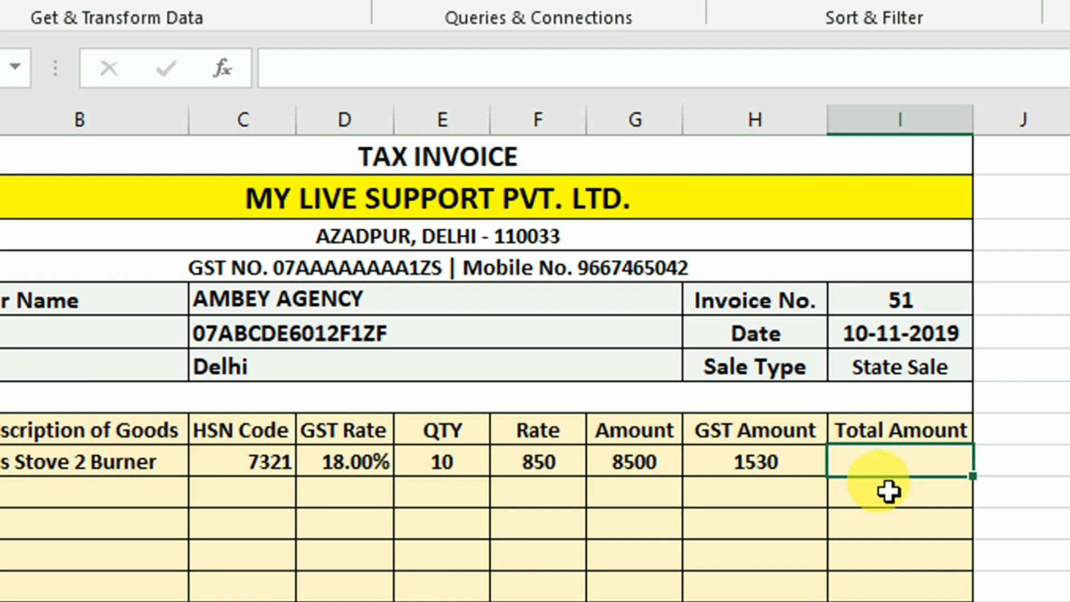
text(=)
click(641, 462)
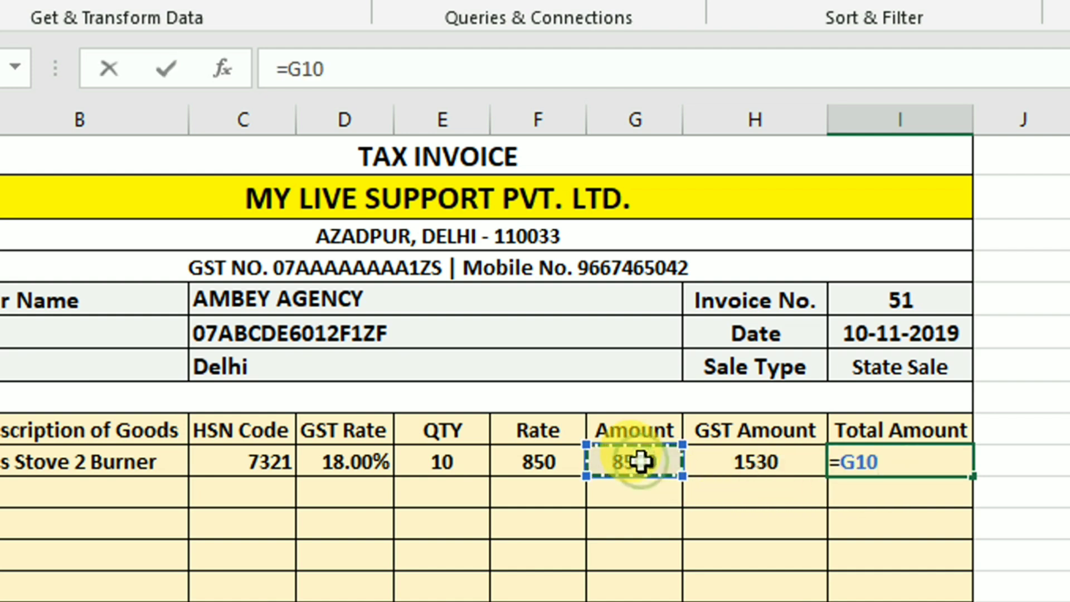
text(+)
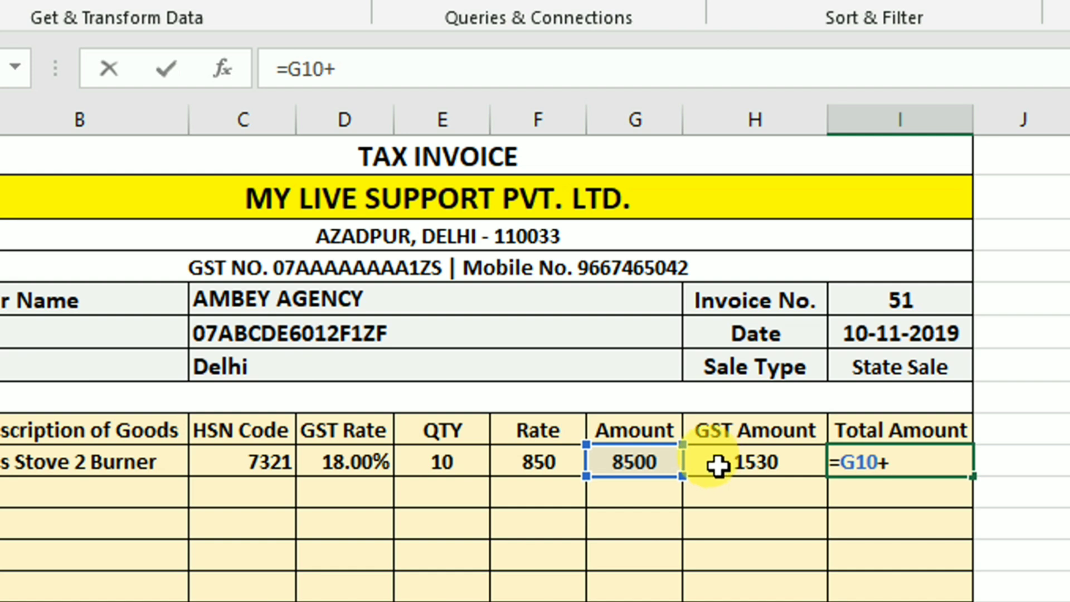
click(709, 462)
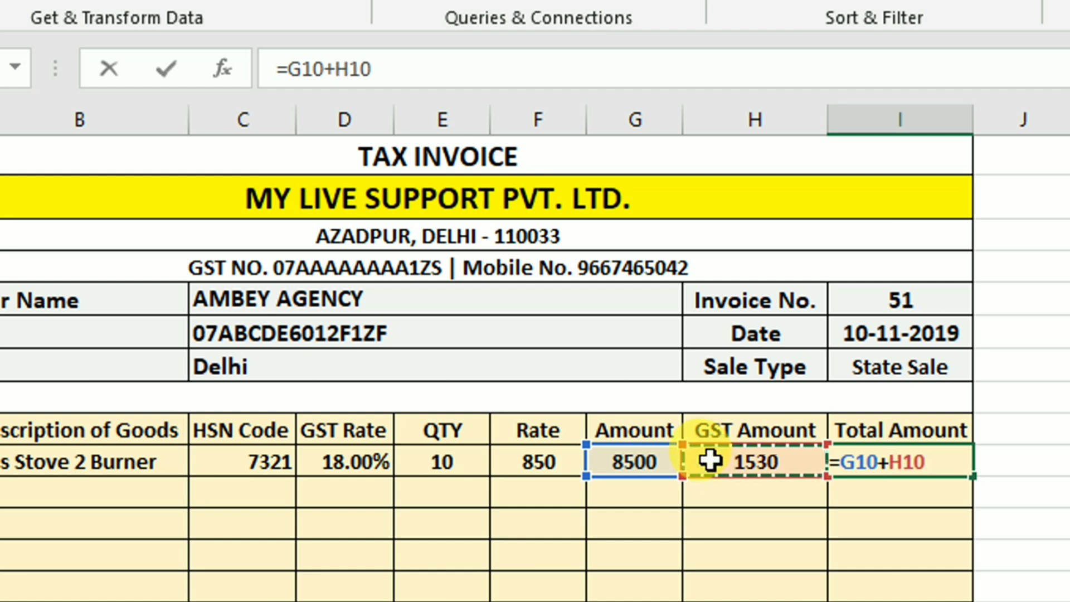
key(Return)
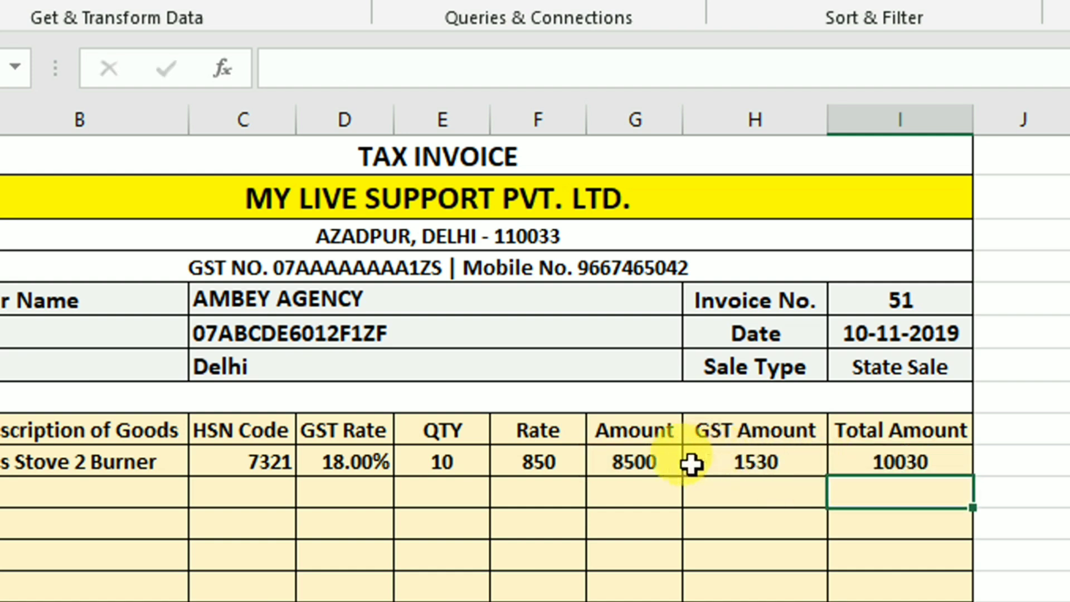
drag(646, 460, 739, 453)
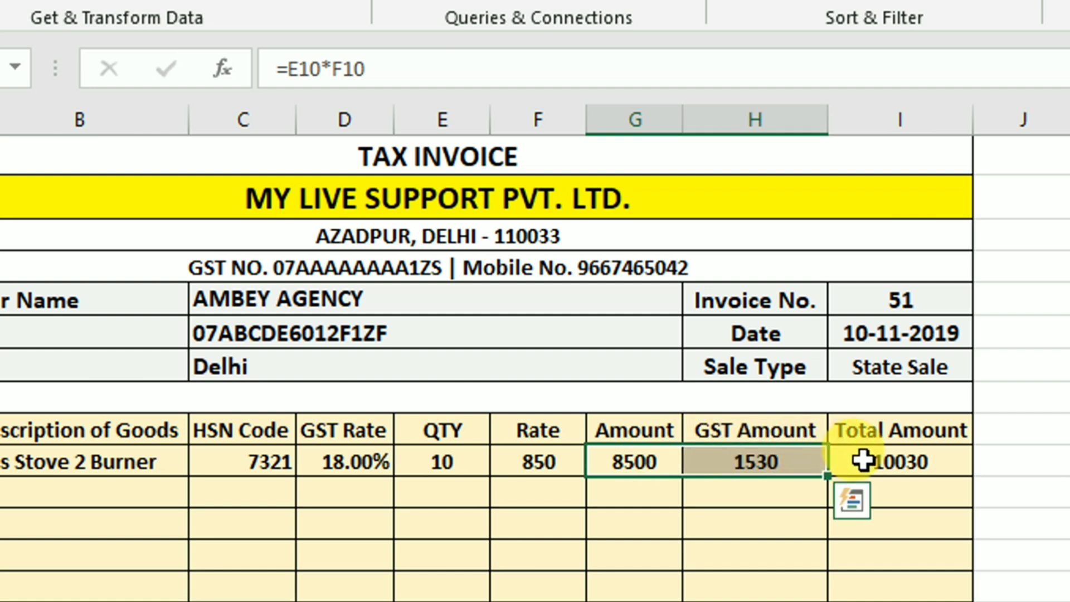
click(891, 462)
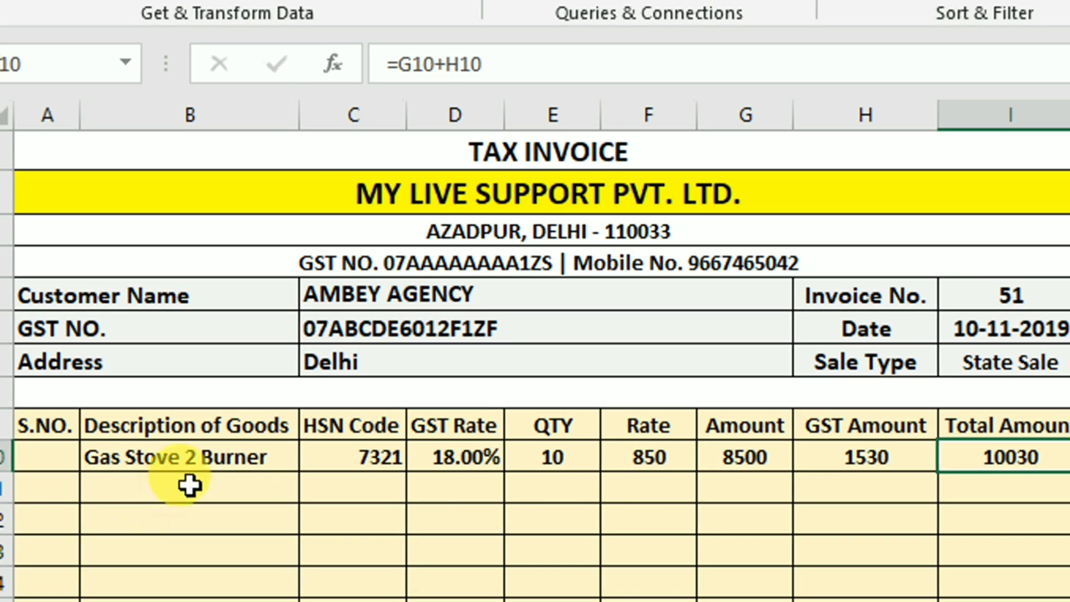
Choose Lighter Mini as the item in row 11.
click(188, 485)
click(312, 488)
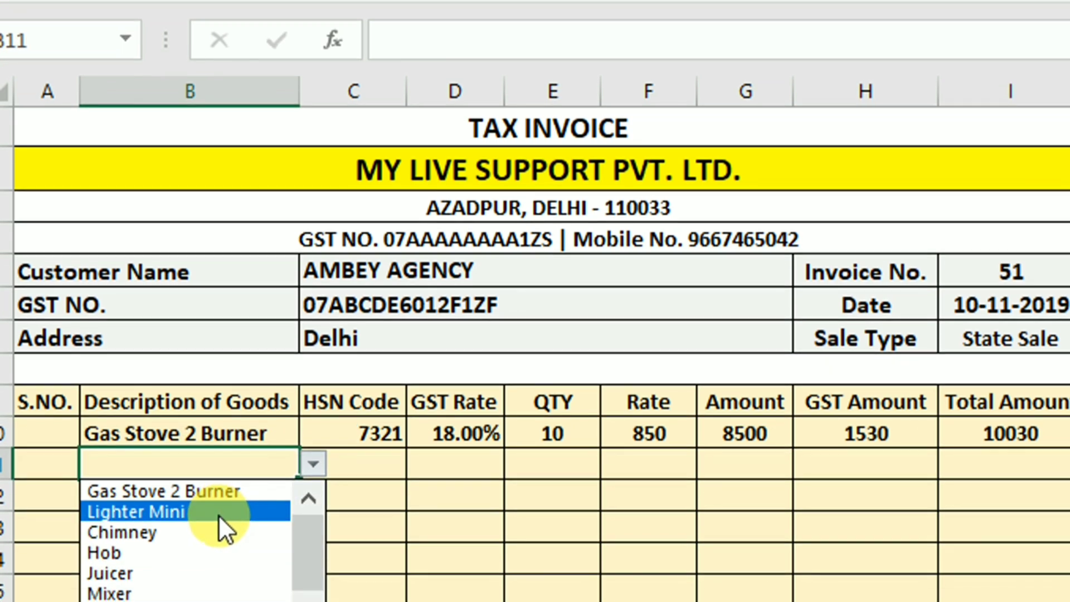
click(217, 513)
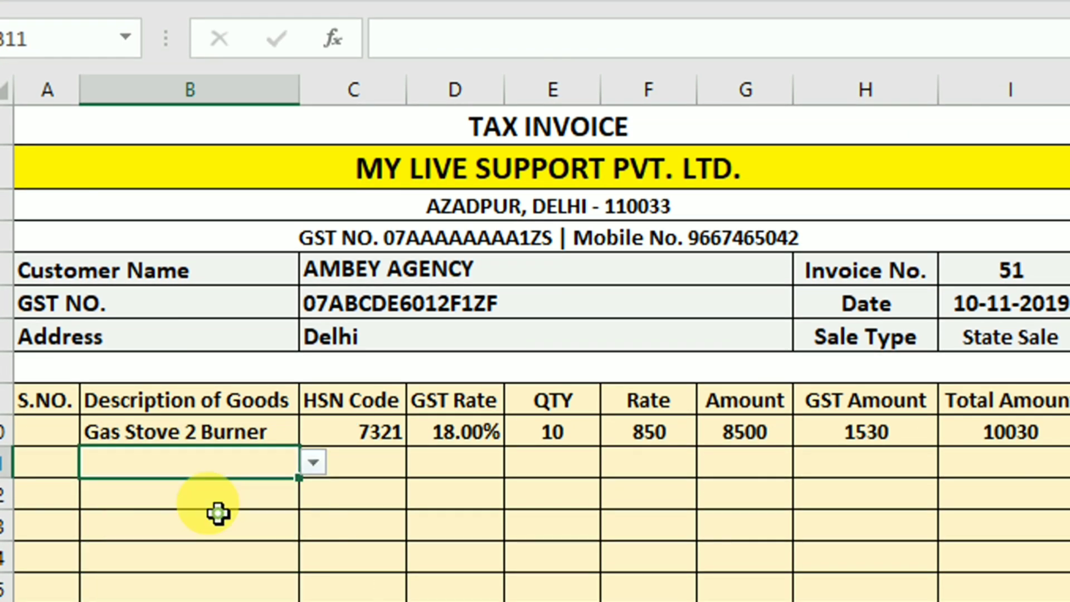
Fill row 10's formulas down through C10:I20 with Ctrl+D.
click(372, 463)
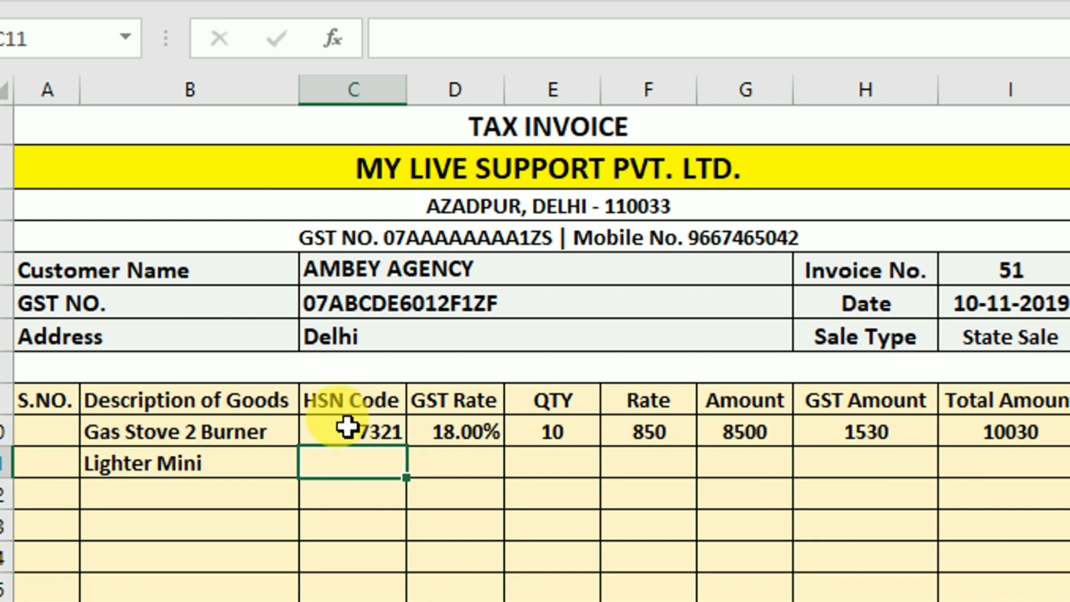
mouse_move(345, 427)
mouse_down()
mouse_move(915, 440)
mouse_move(884, 512)
mouse_up()
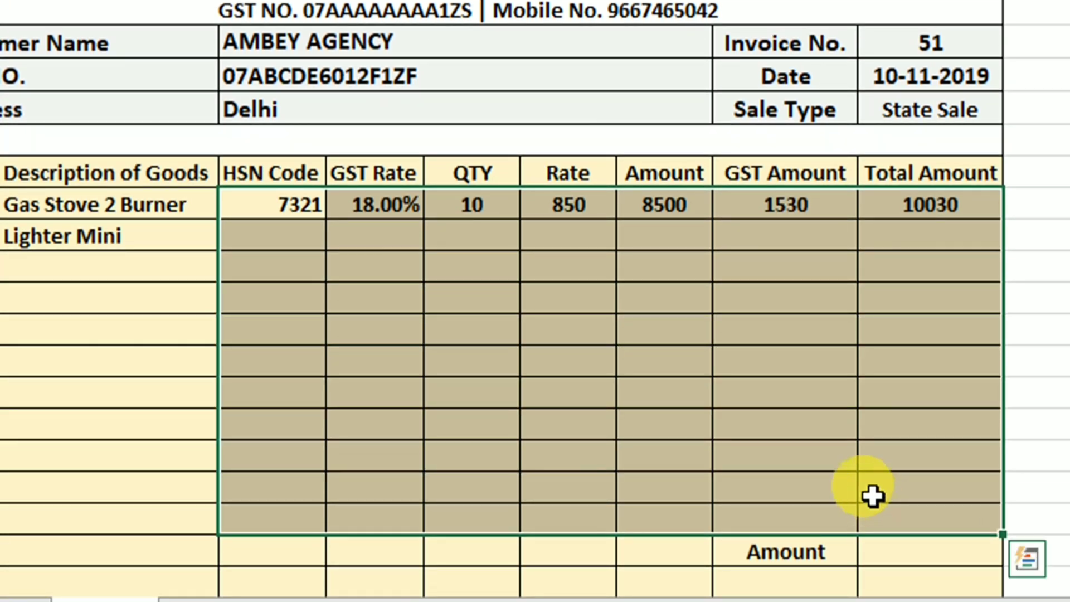
key(ctrl+d)
click(410, 383)
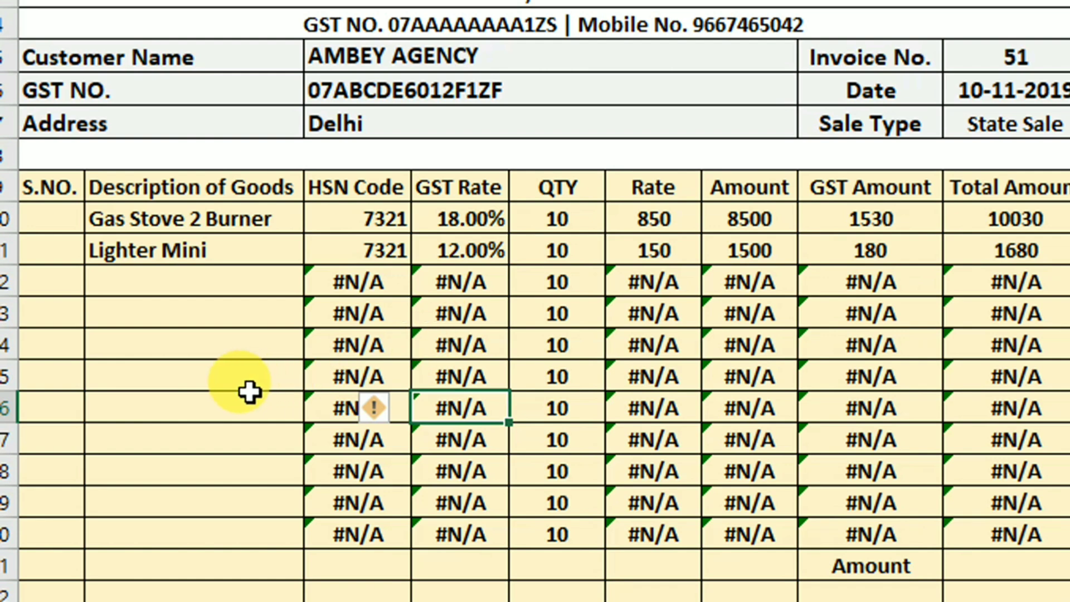
Set B17's item to Lighter Mini and review the #N/A results in empty rows 12–16.
drag(231, 290, 232, 432)
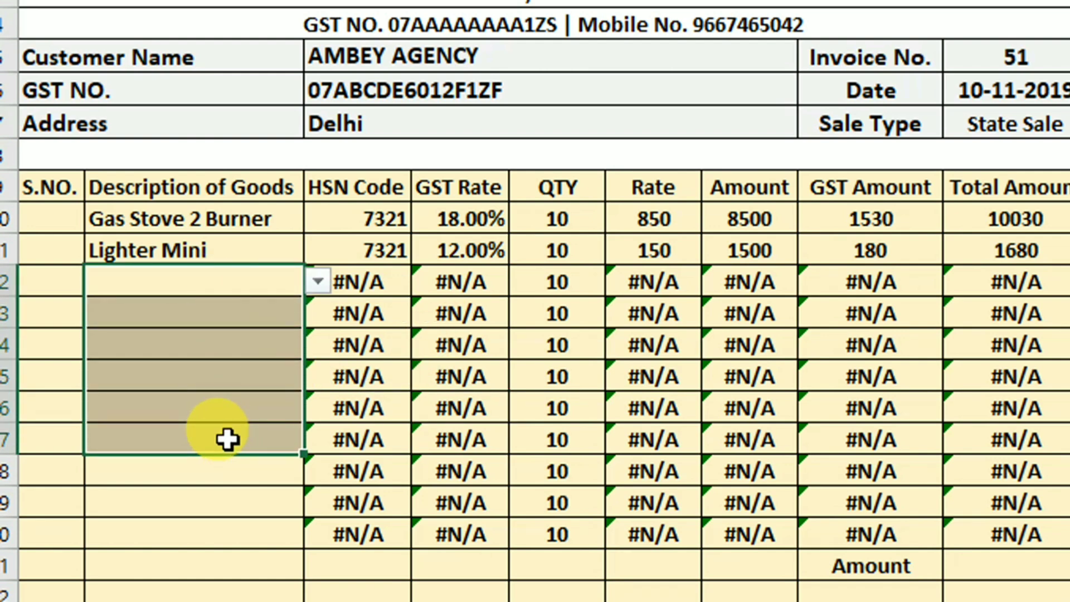
click(234, 435)
click(316, 438)
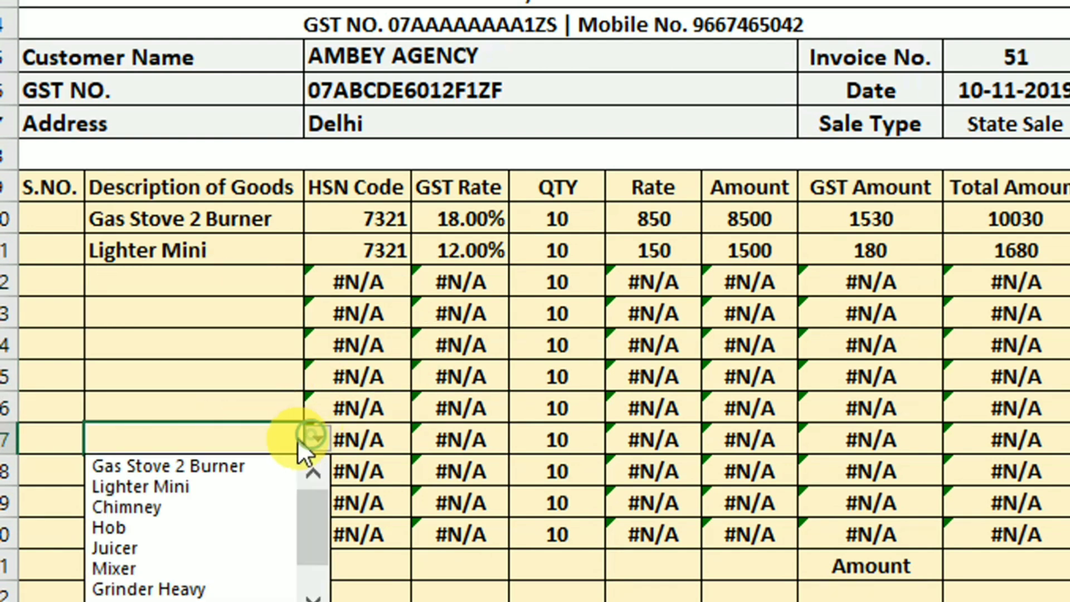
click(220, 482)
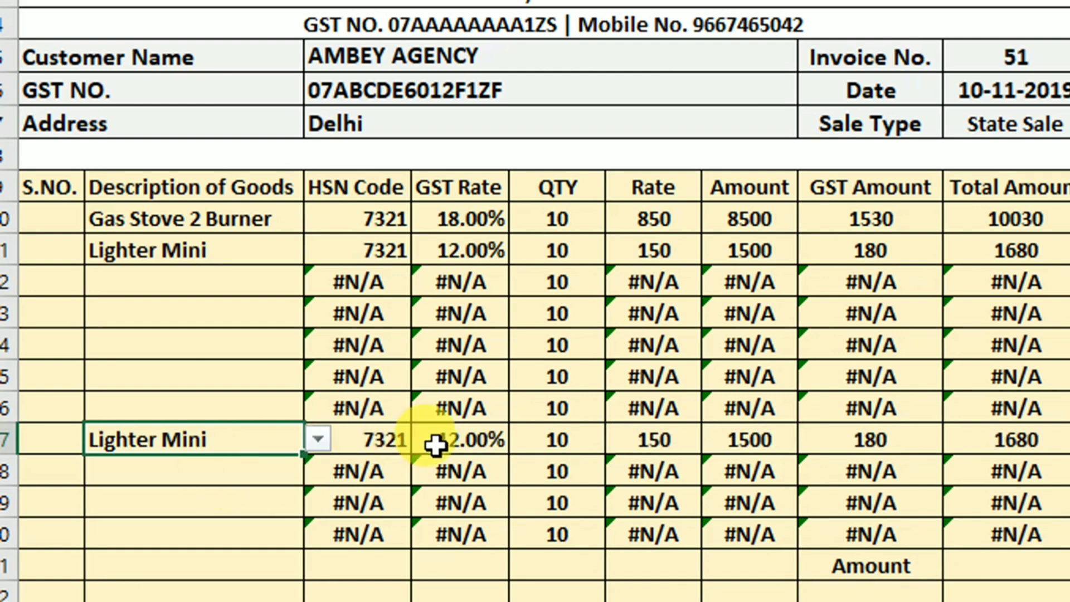
click(239, 405)
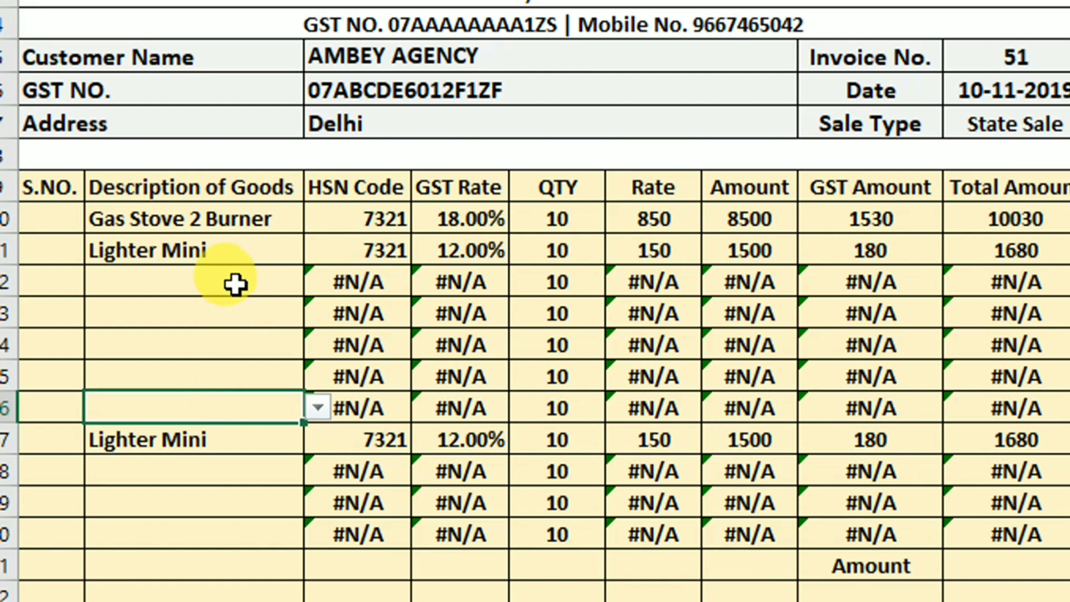
drag(237, 282, 236, 395)
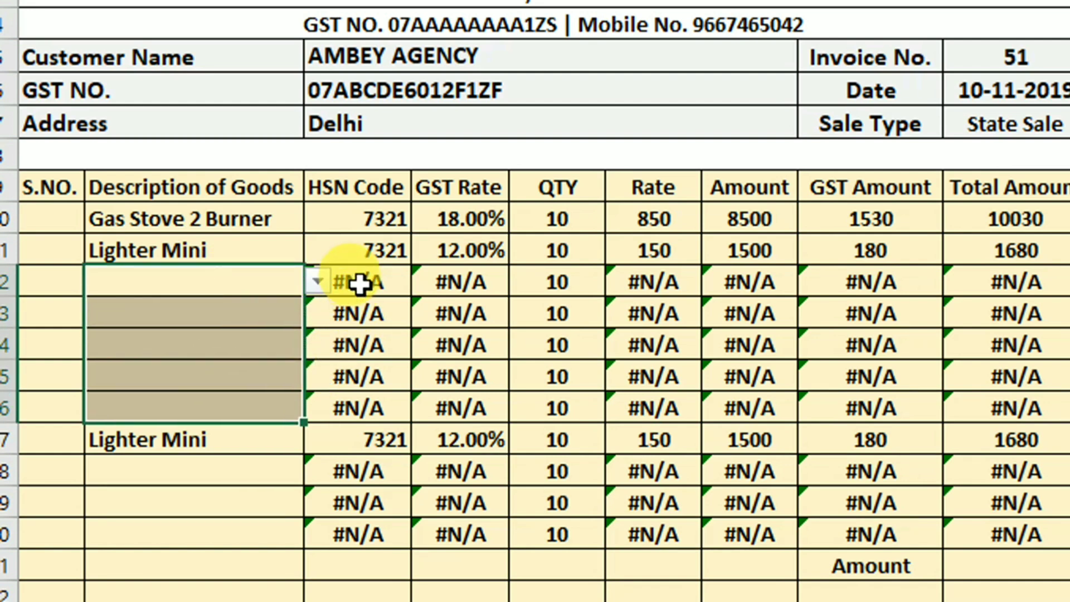
drag(359, 282, 353, 405)
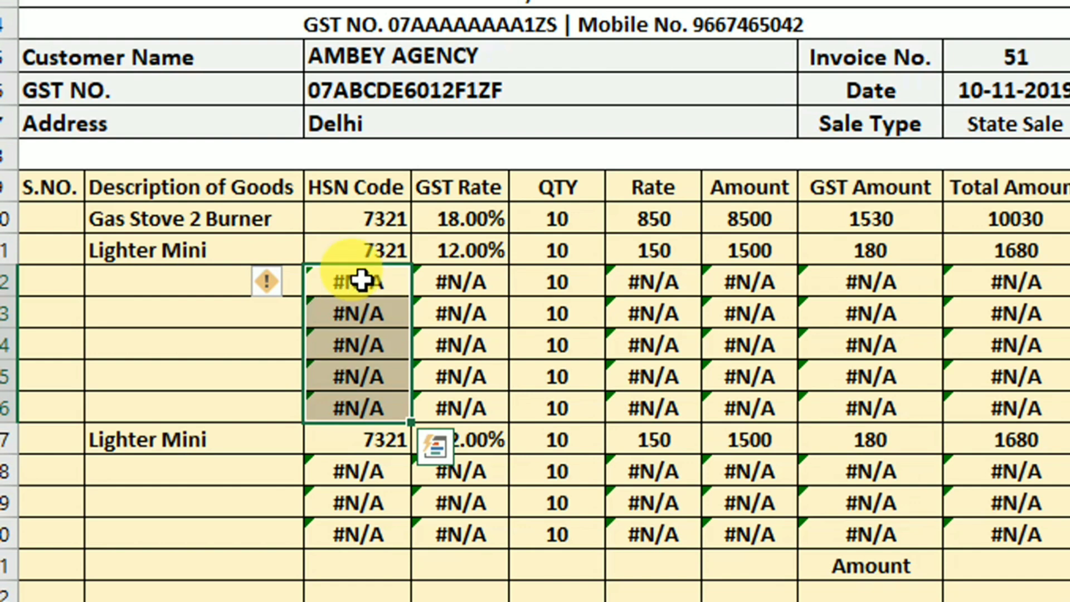
click(343, 227)
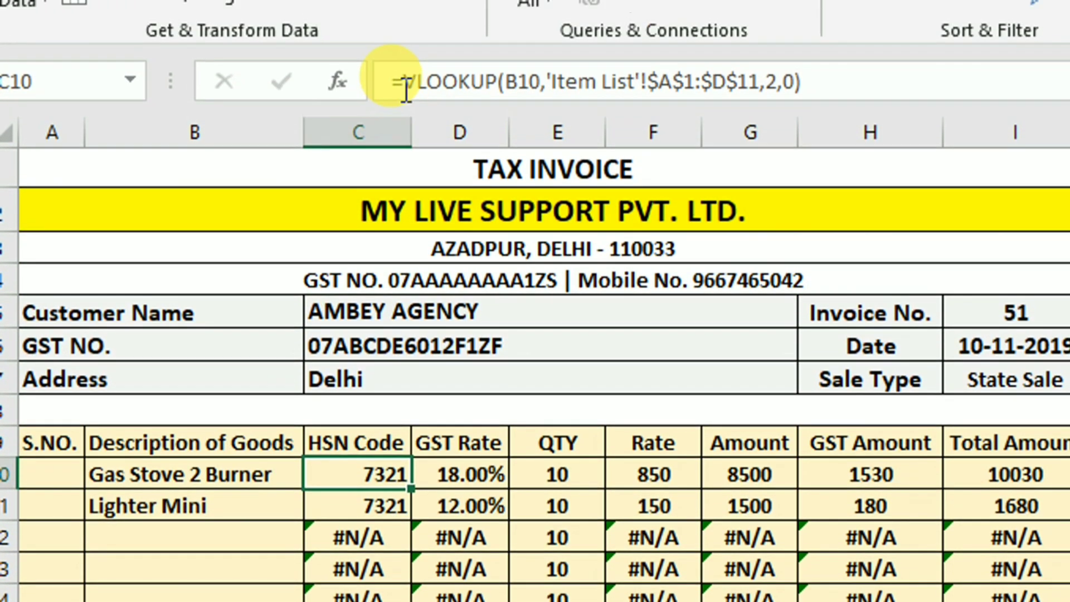
Change C10 to =IFERROR(VLOOKUP(B10,'Item List'!$A$1:$D$11,2,0),"") and fill it down the HSN Code column.
click(406, 89)
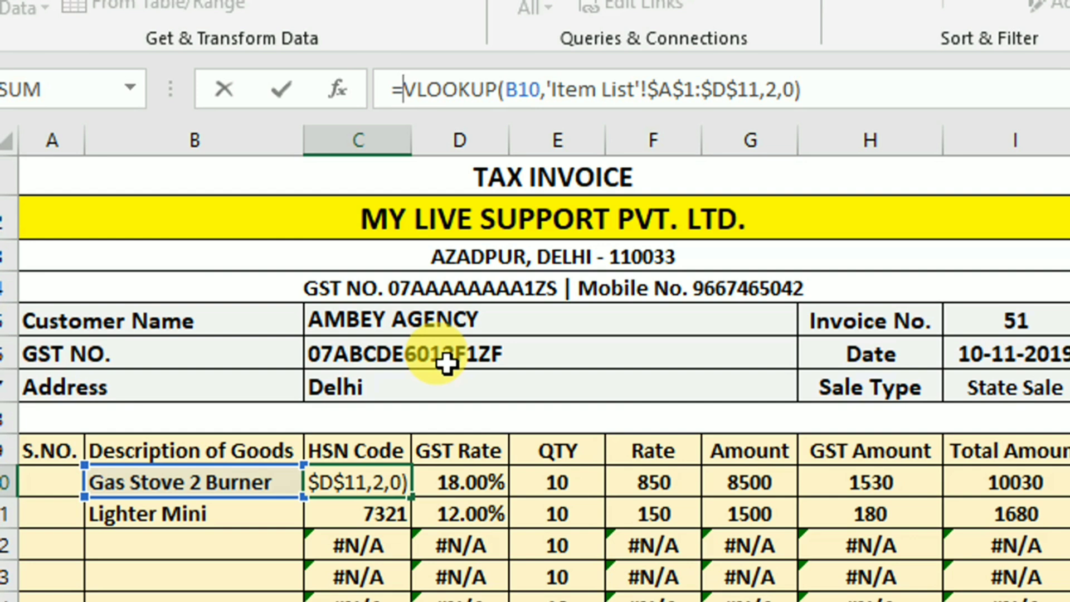
text(iferr)
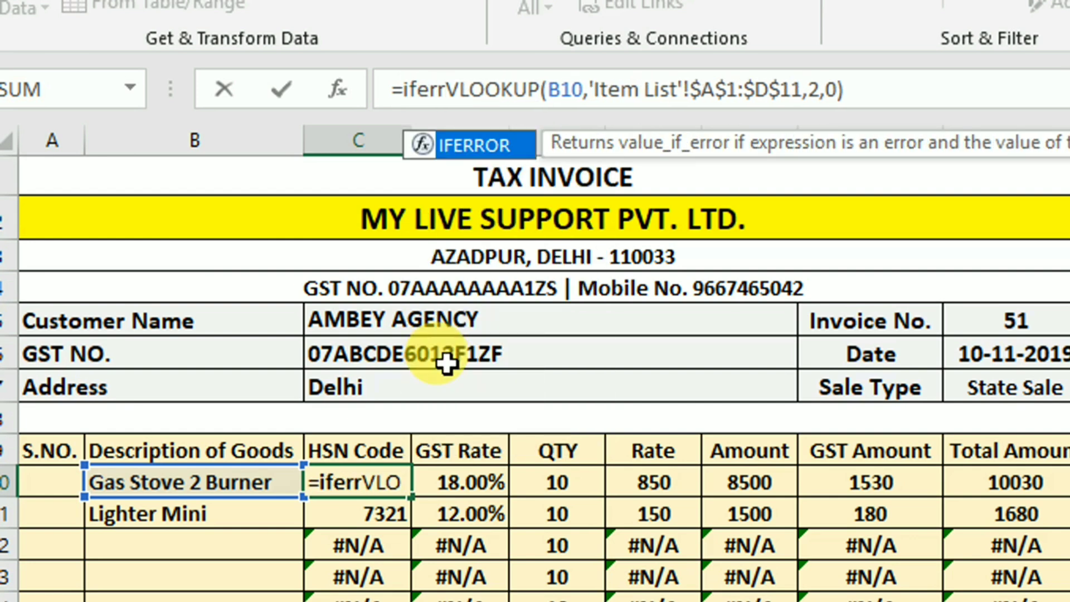
key(Tab)
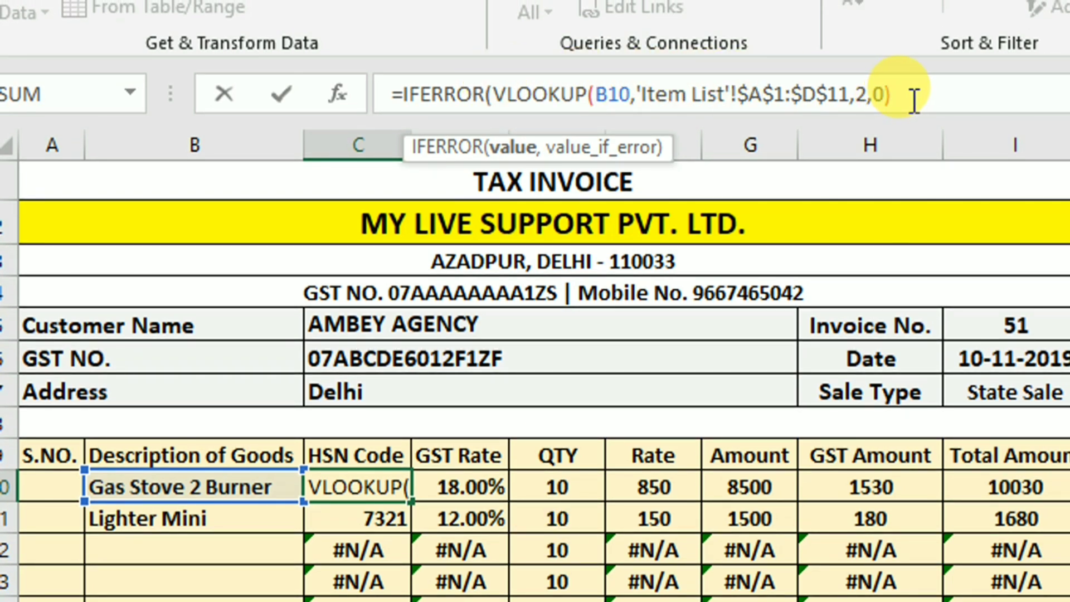
click(912, 95)
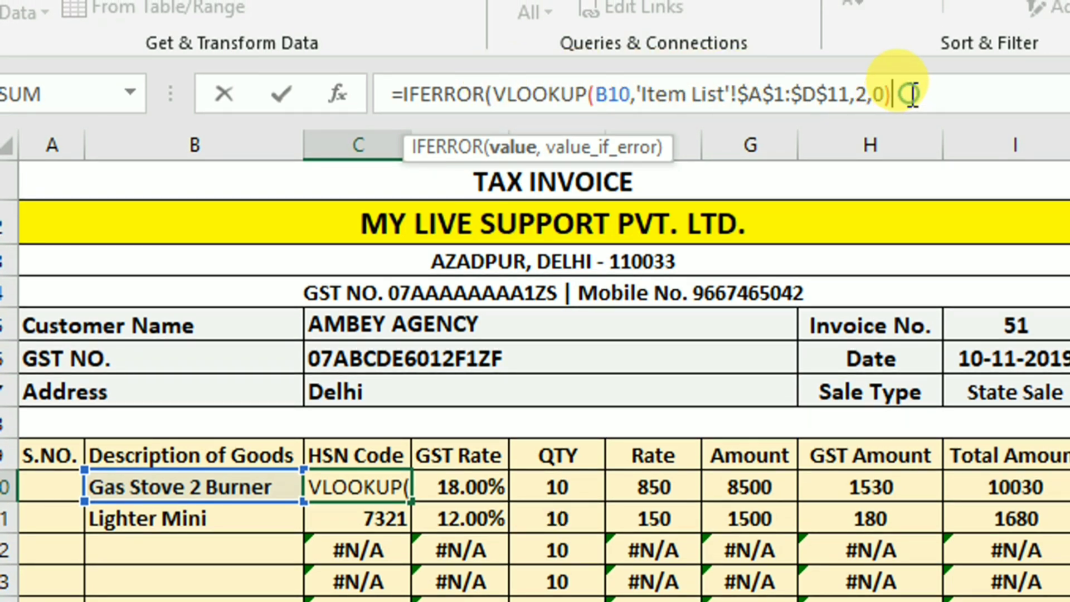
text(,)
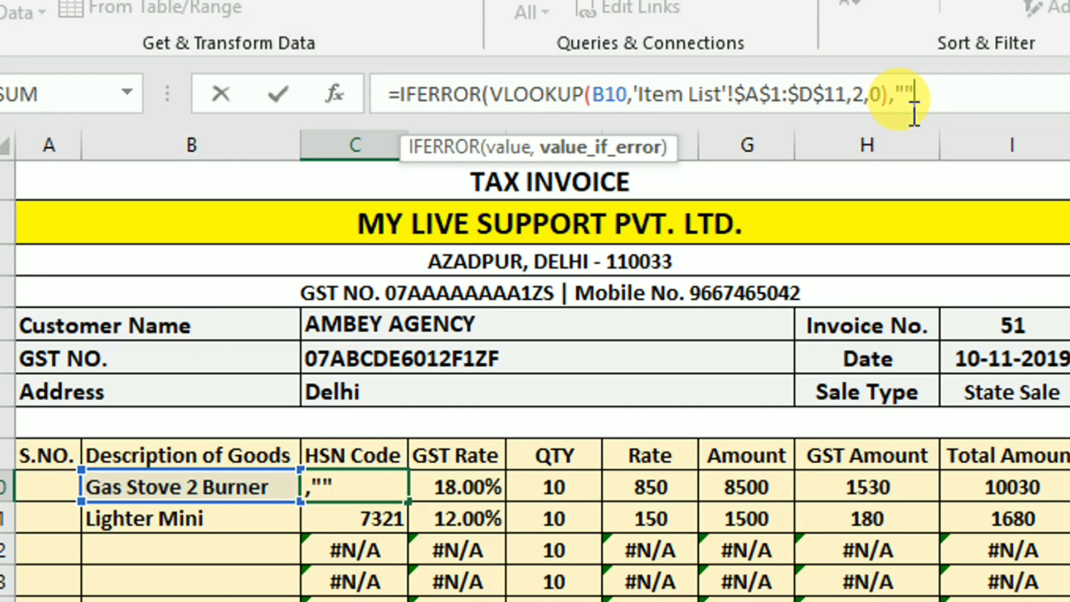
text())
key(Return)
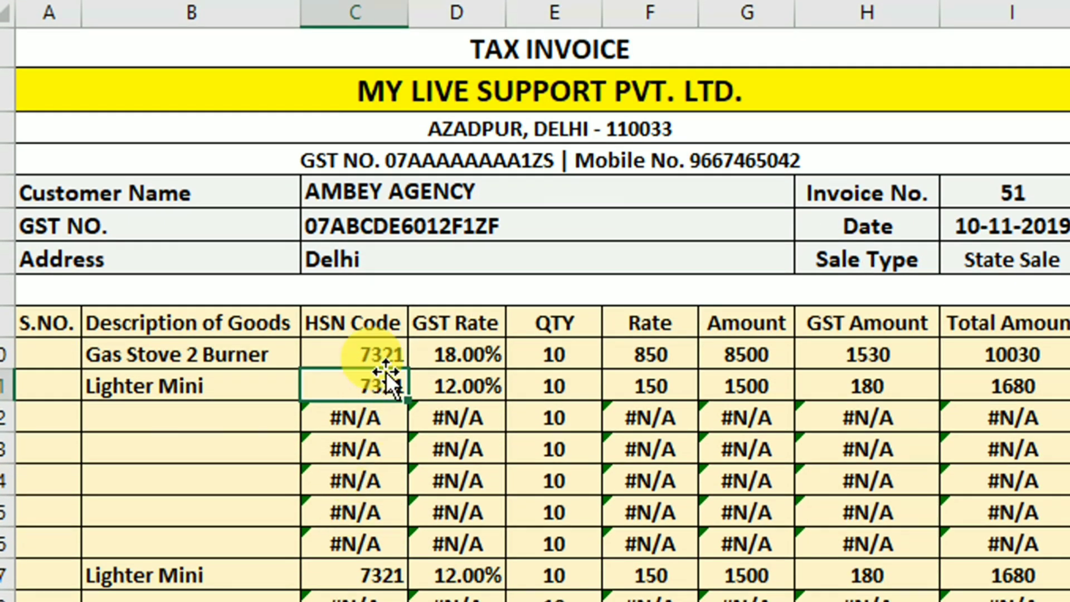
click(383, 359)
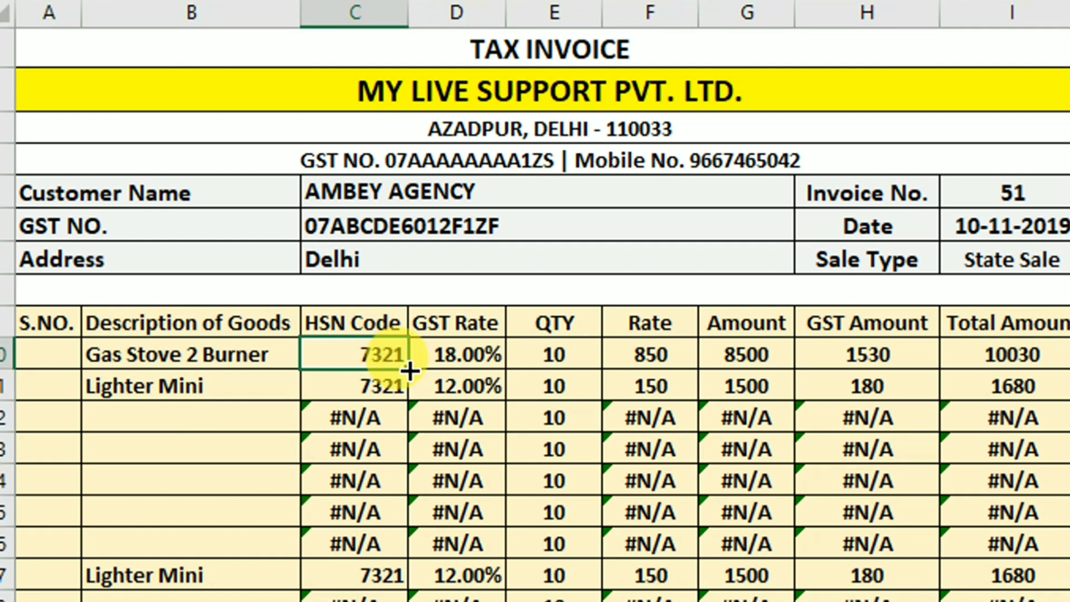
double_click(410, 369)
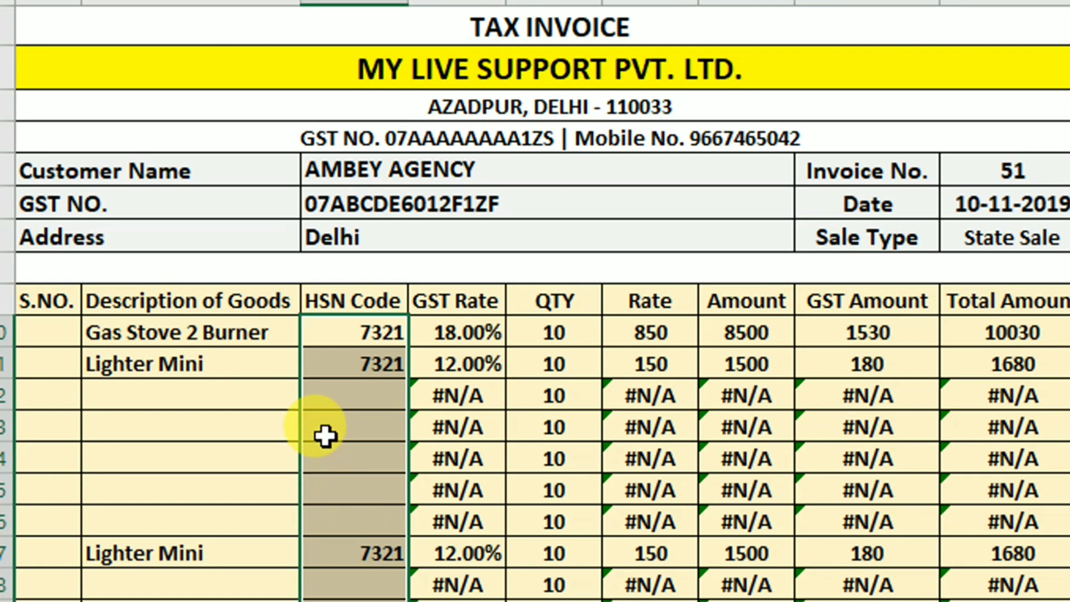
click(443, 332)
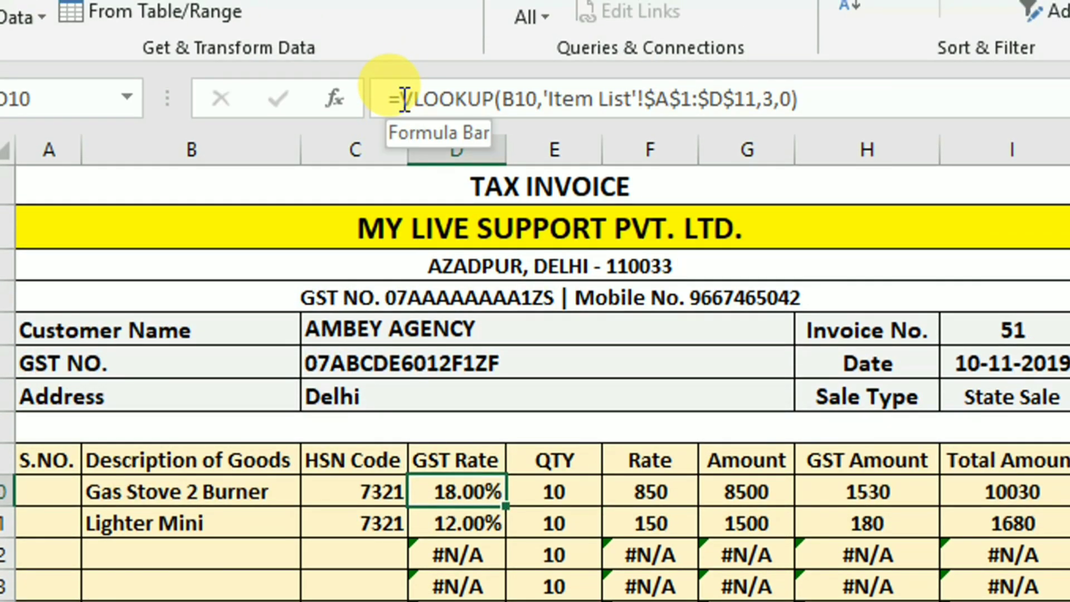
Change D10 to =IFERROR(VLOOKUP(B10,'Item List'!$A$1:$D$11,3,0),"") and fill it down the GST Rate column.
click(404, 99)
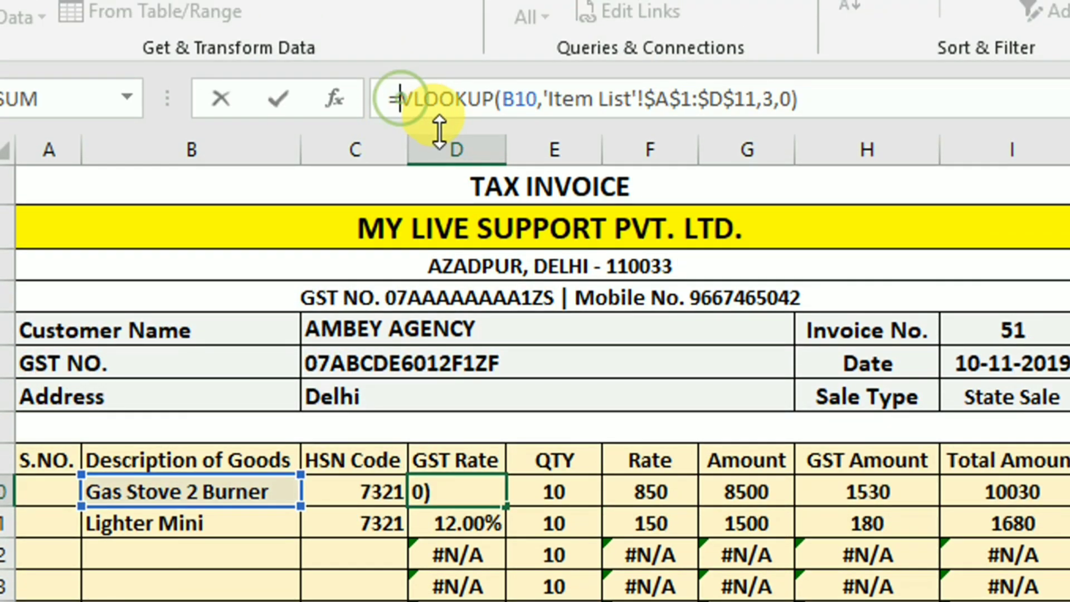
text(if)
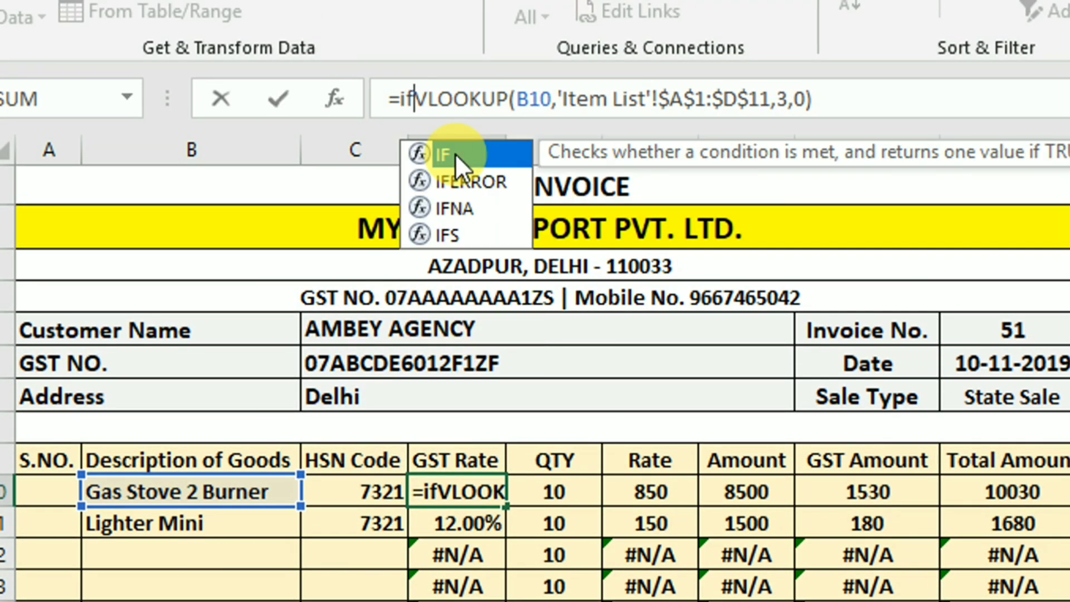
text(erro)
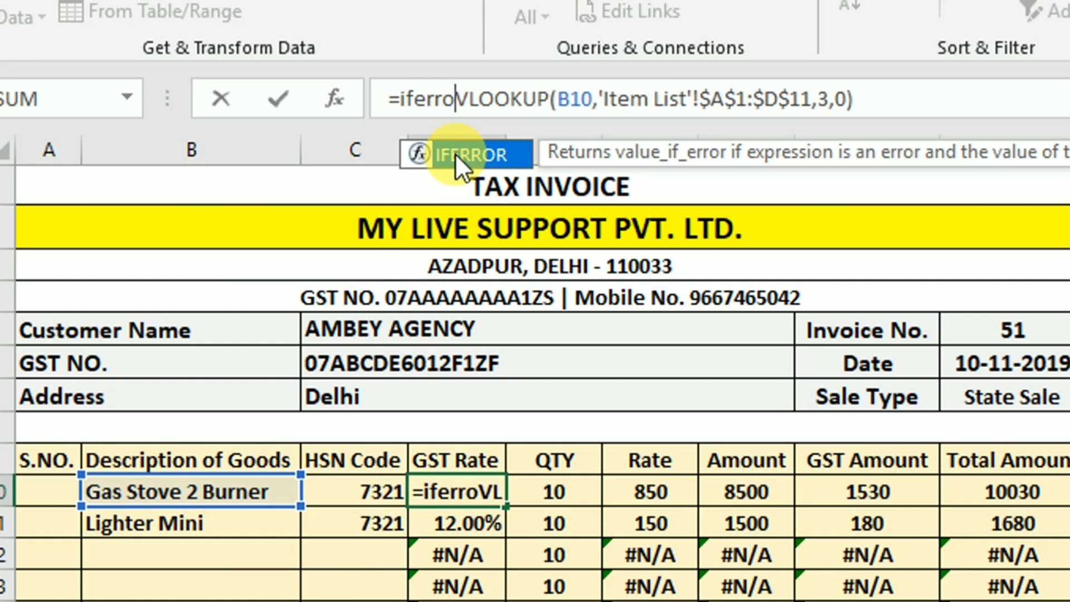
double_click(455, 152)
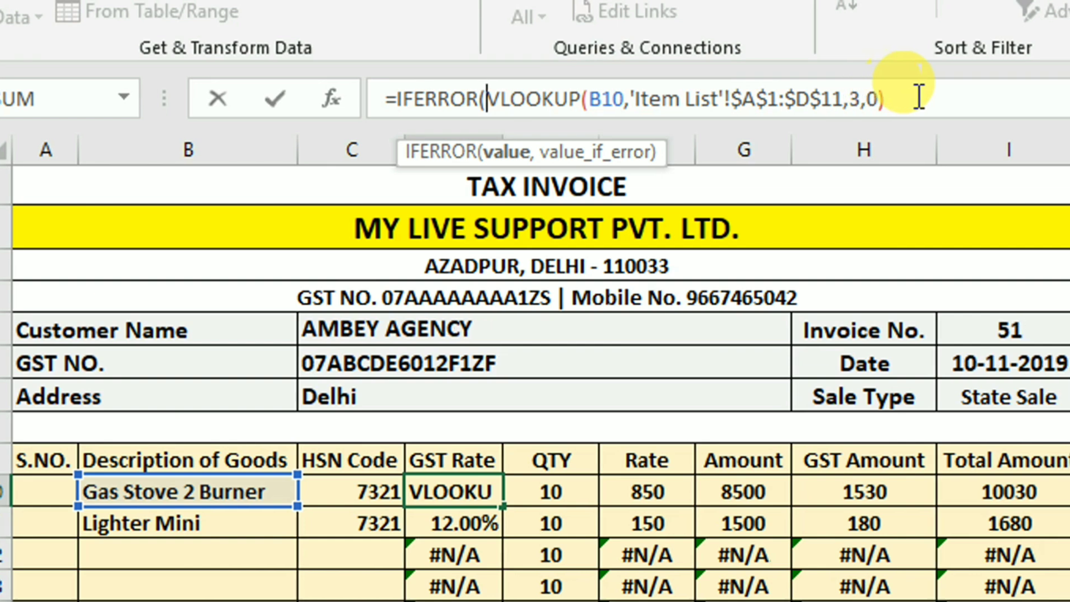
click(916, 97)
text(,)
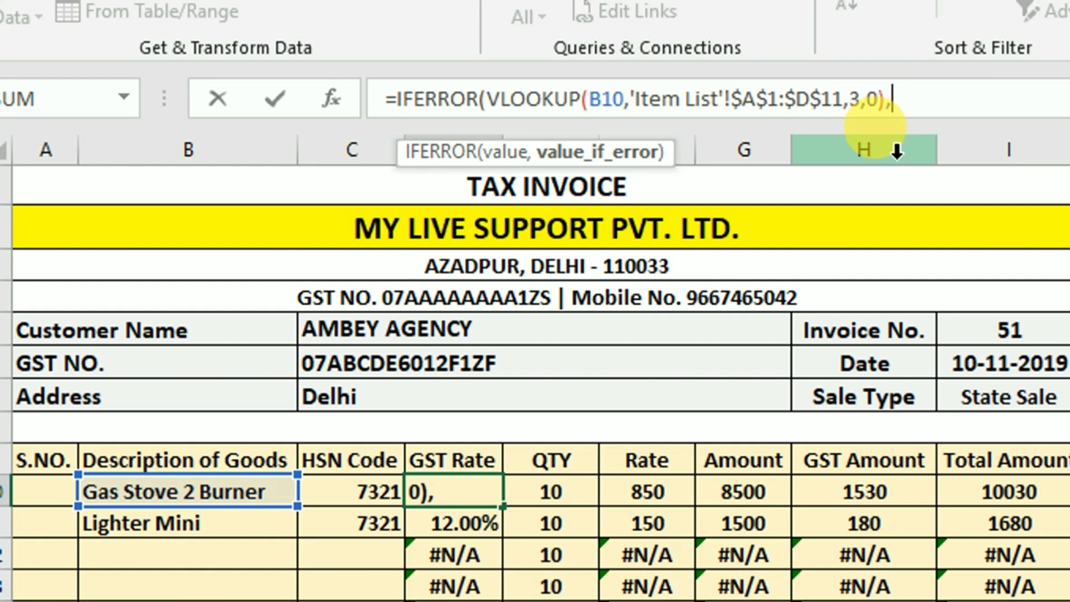
text("")
text())
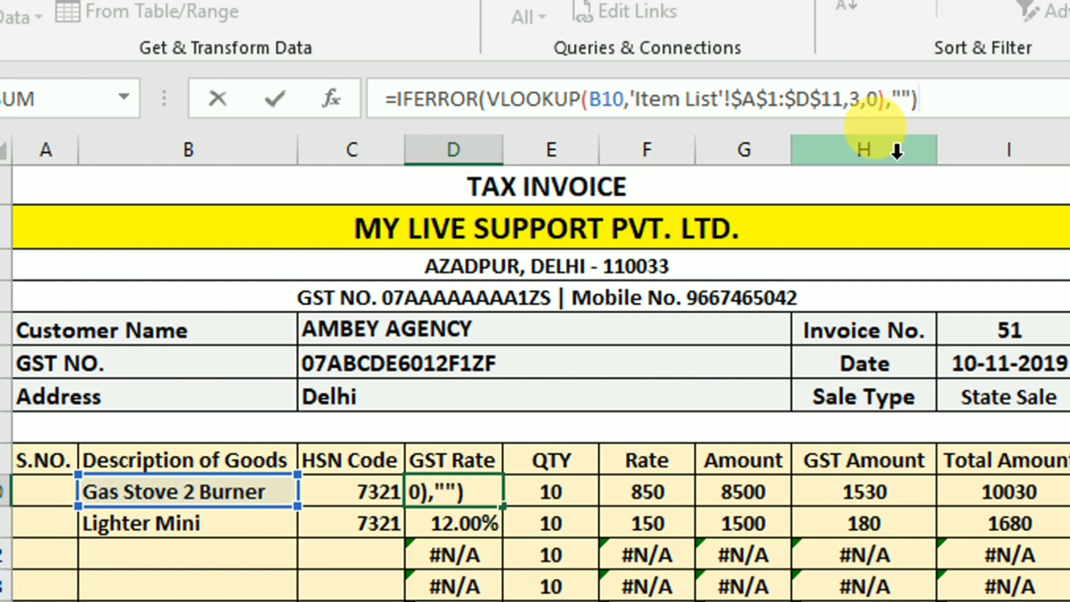
key(Return)
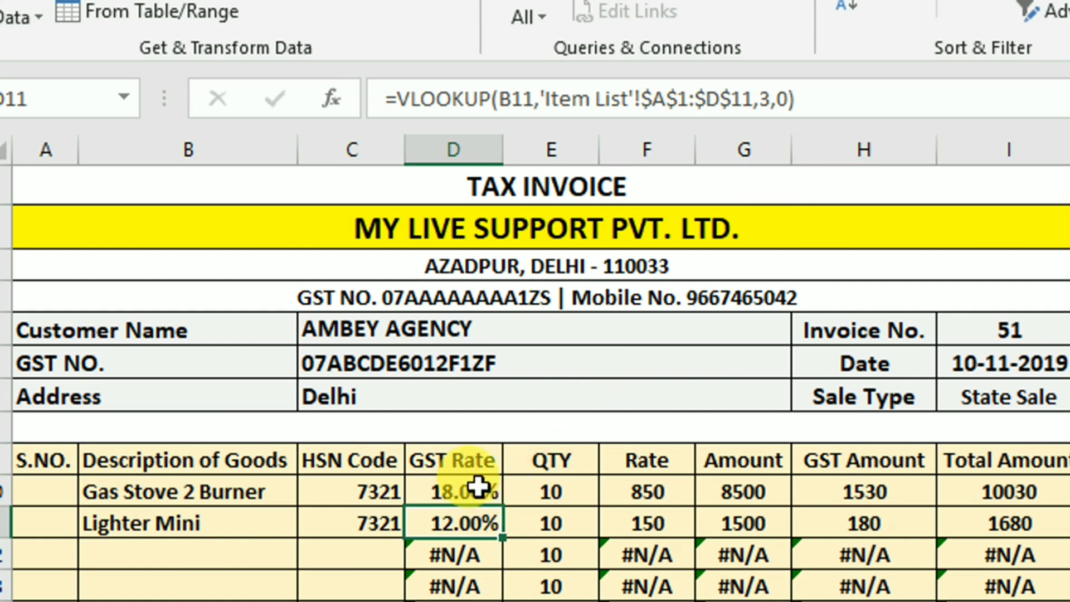
click(478, 489)
double_click(502, 506)
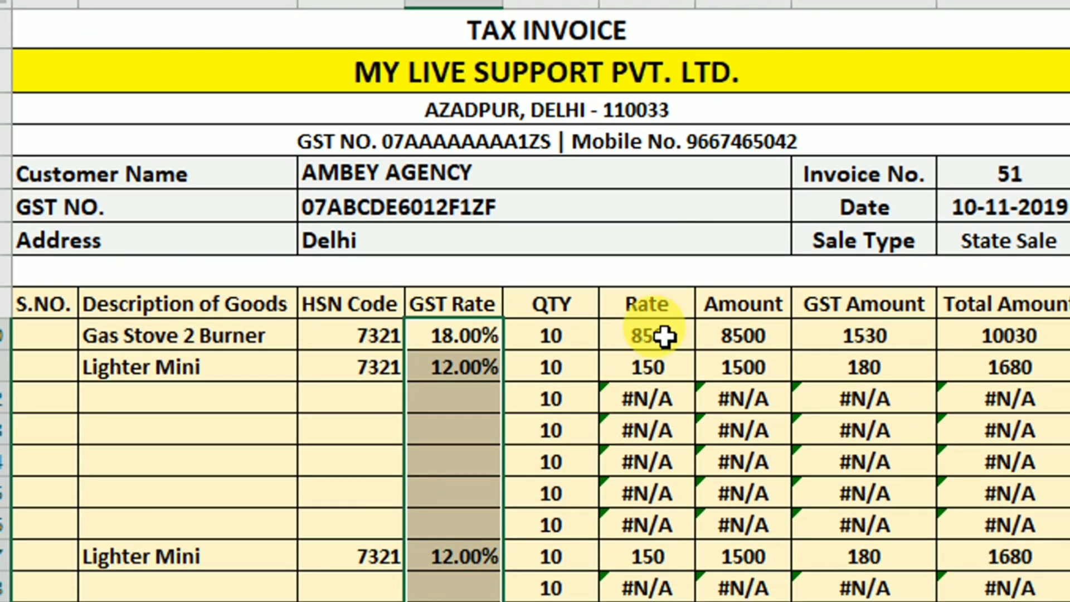
click(663, 335)
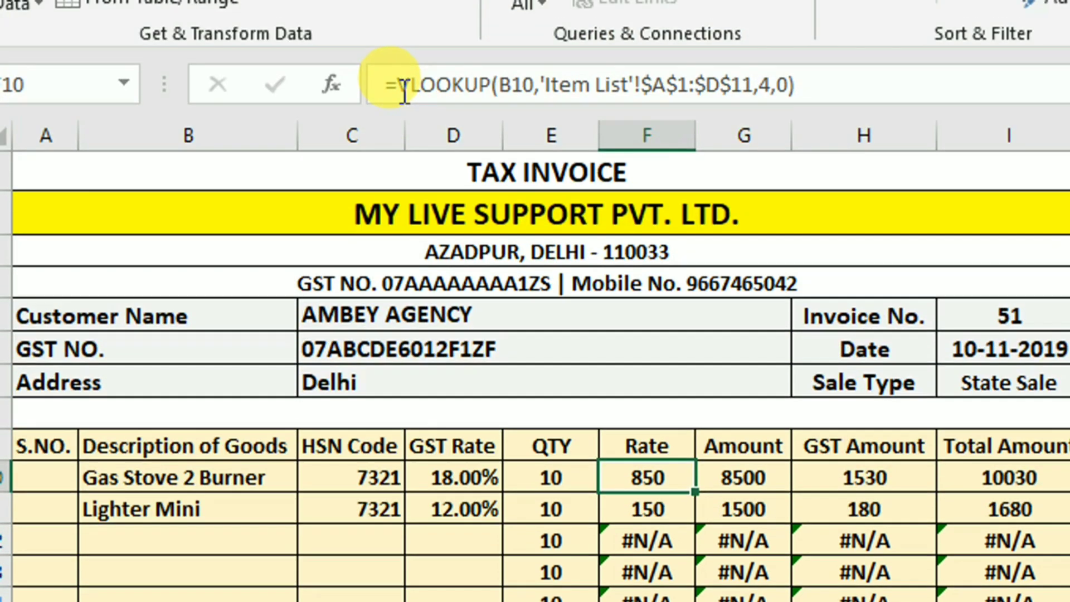
Change F10 to =IFERROR(VLOOKUP(B10,'Item List'!$A$1:$D$11,4,0),"") and fill it down the Rate column.
click(397, 91)
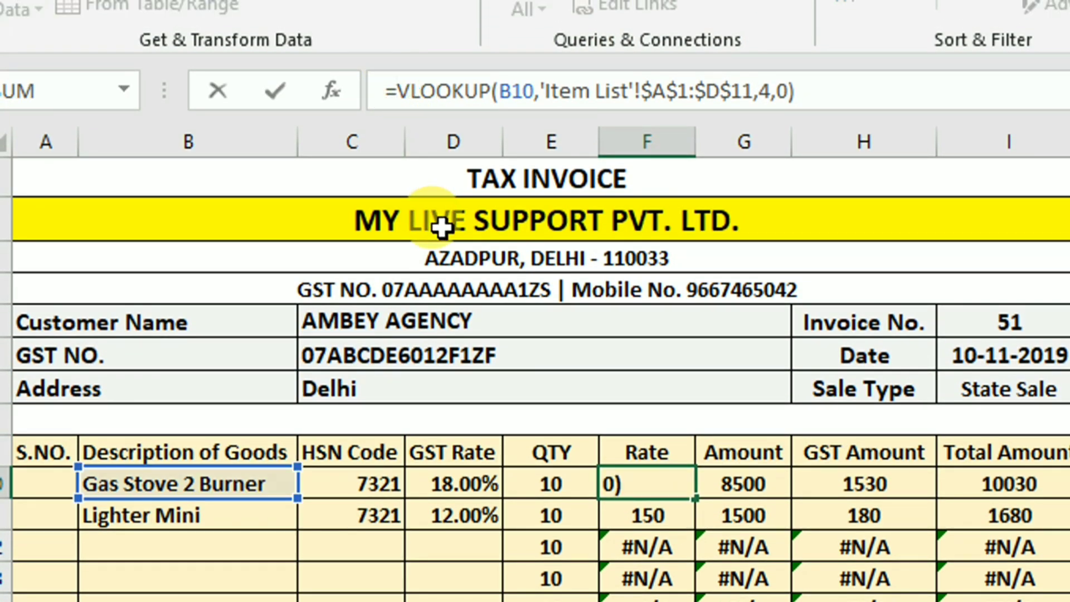
text(iferro)
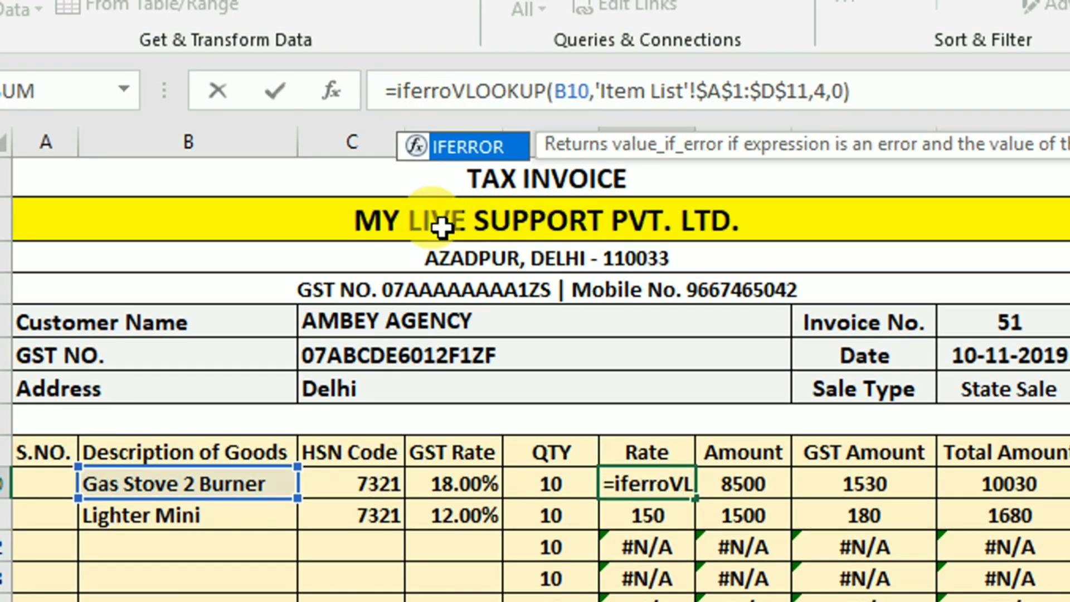
key(Tab)
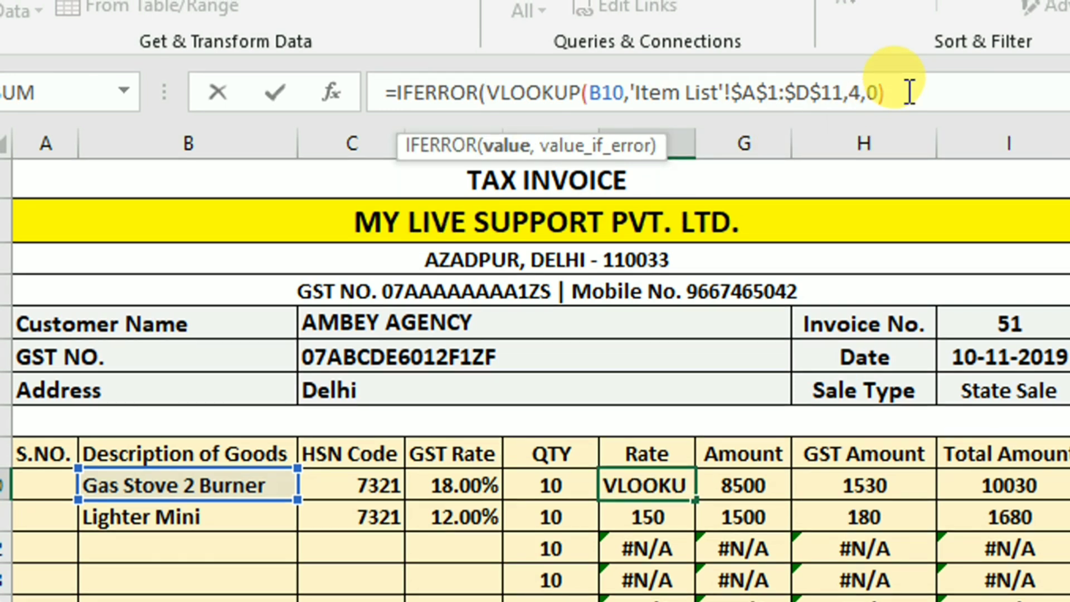
click(909, 92)
text(,0)
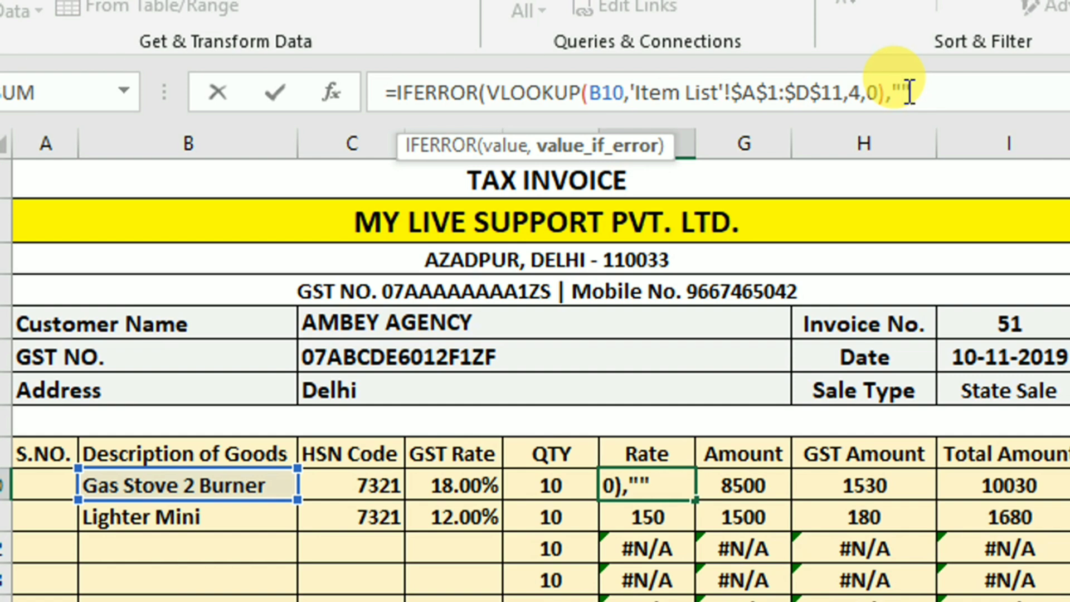
text())
key(Return)
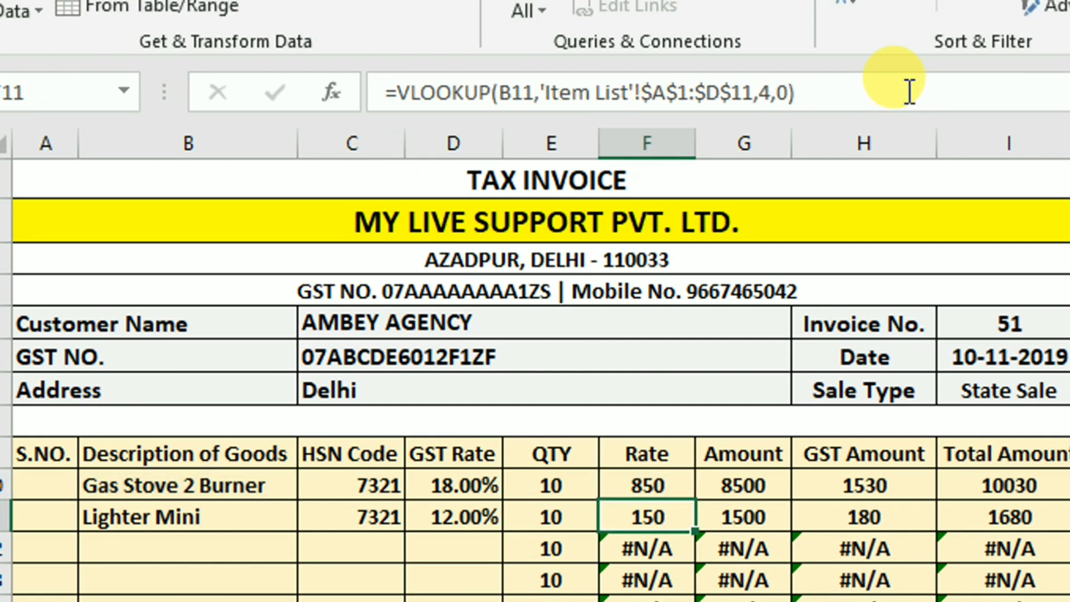
click(671, 483)
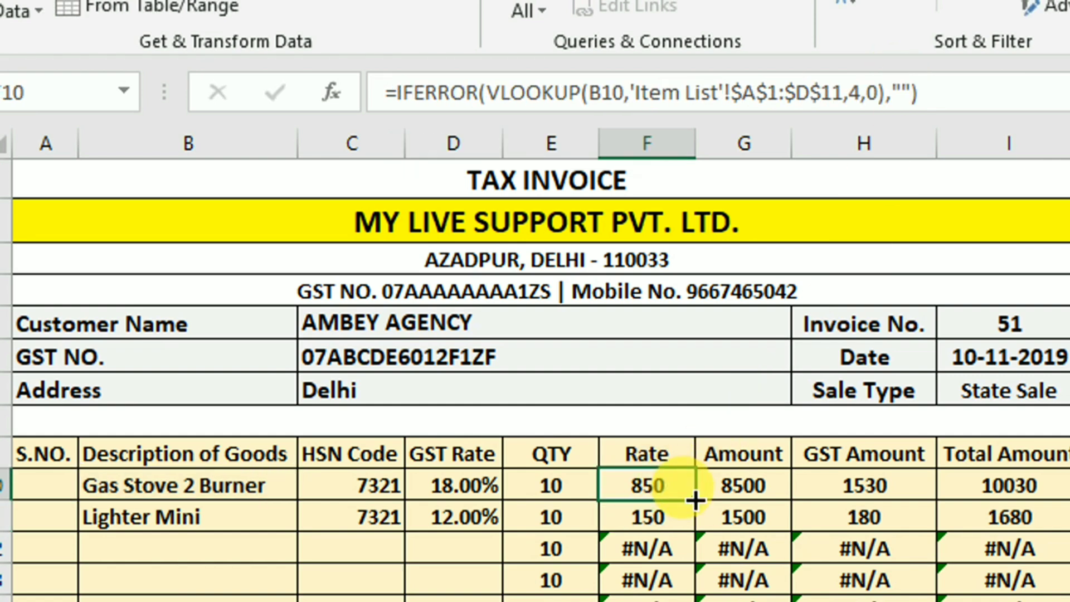
double_click(695, 500)
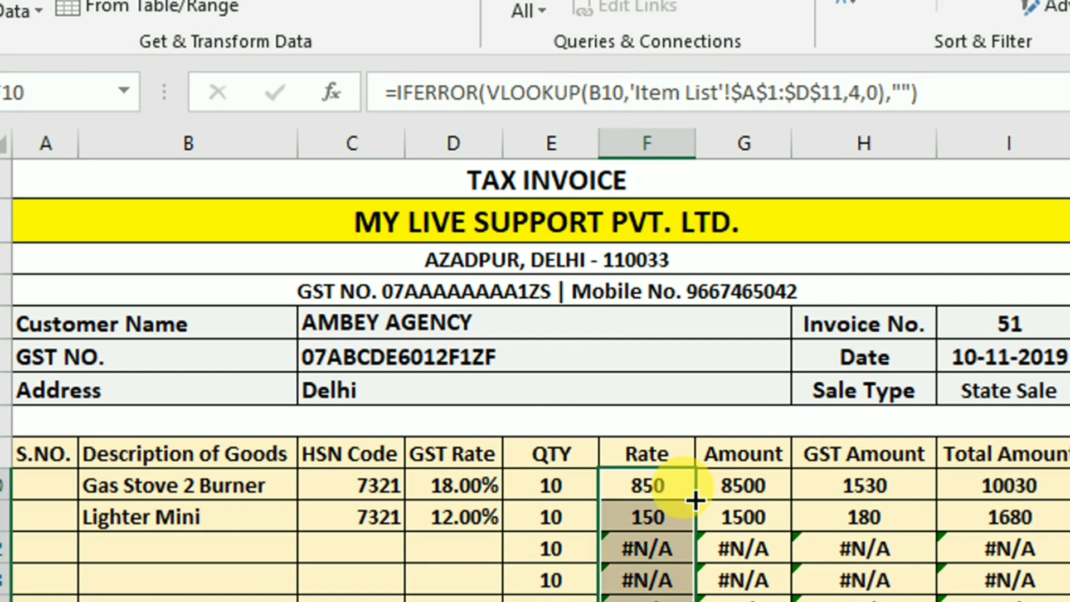
Change G10 to =IFERROR(E10*F10,"") and copy it down the Amount column.
click(756, 484)
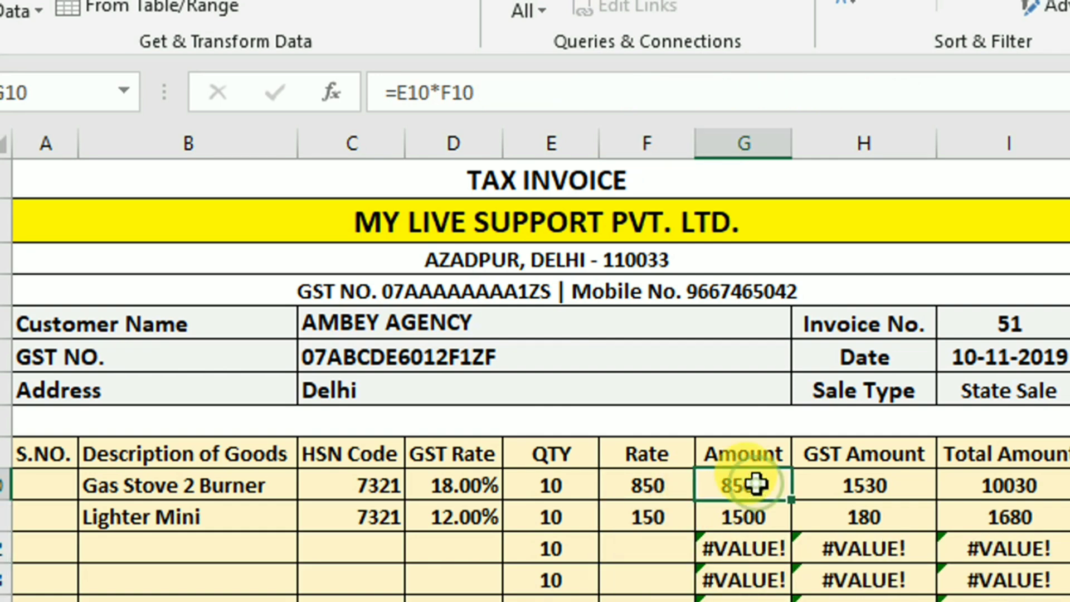
click(397, 93)
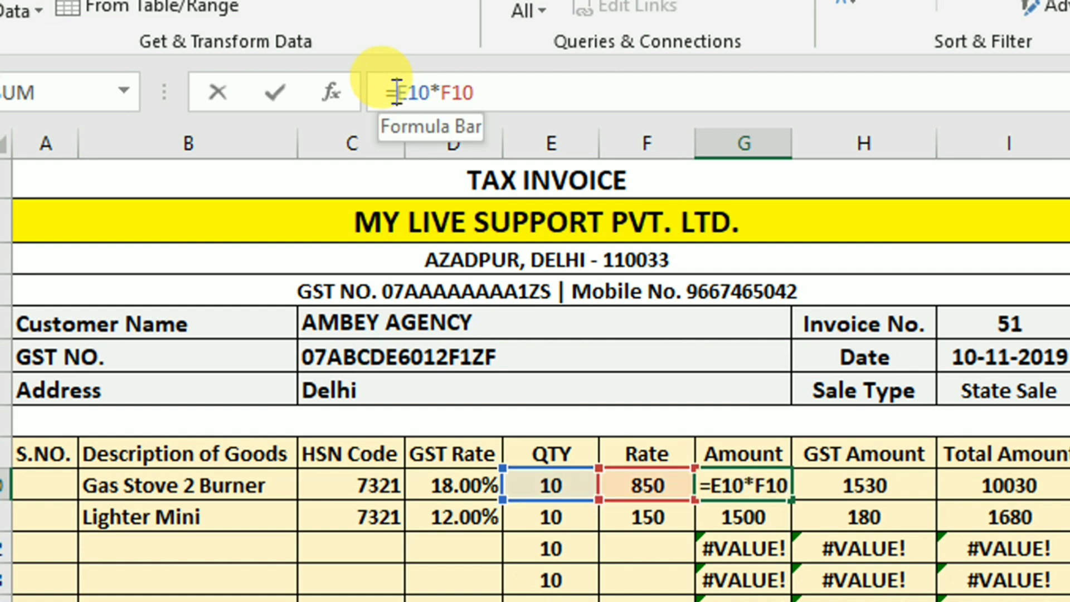
text(ife)
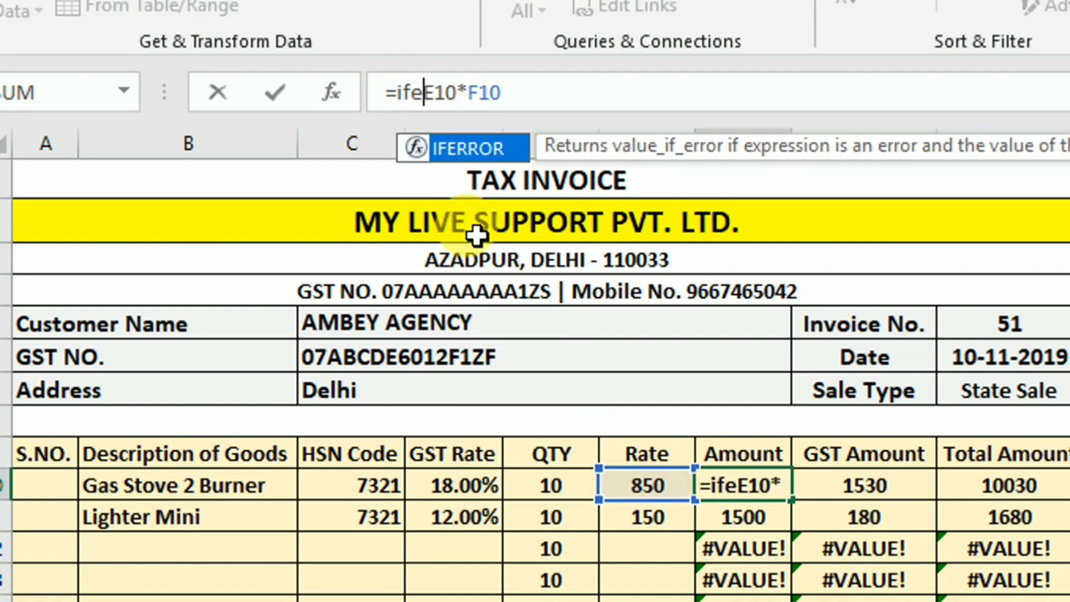
text(rro)
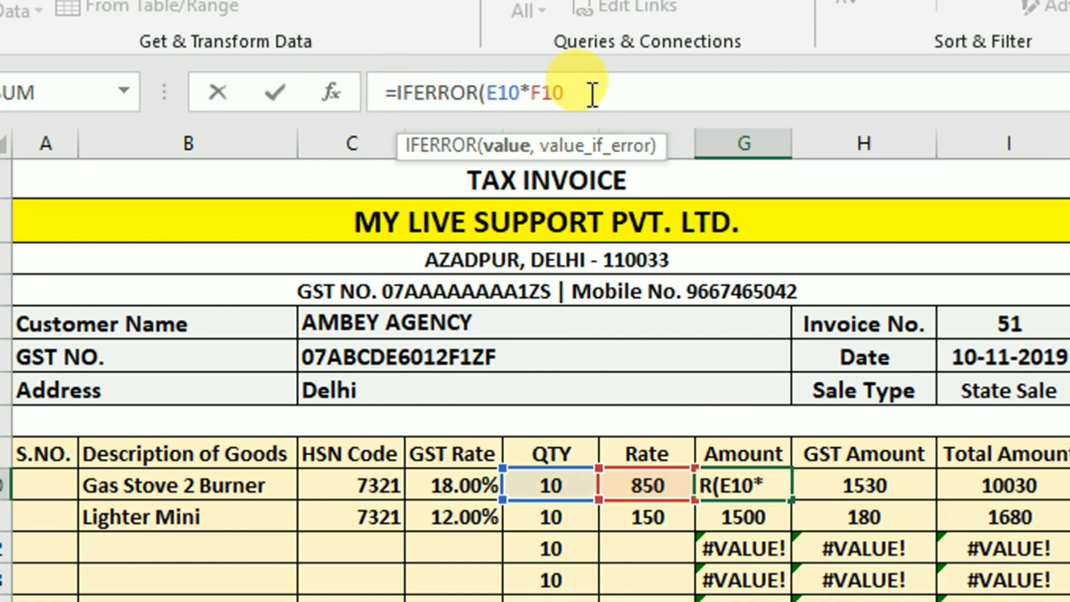
click(593, 93)
text(,)
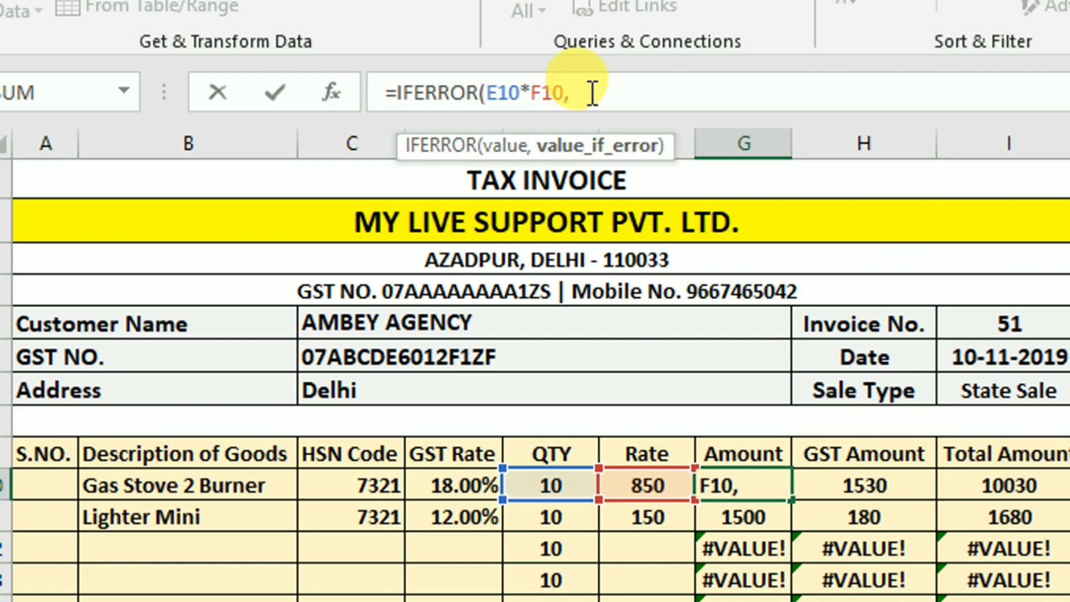
text("")
text())
key(Return)
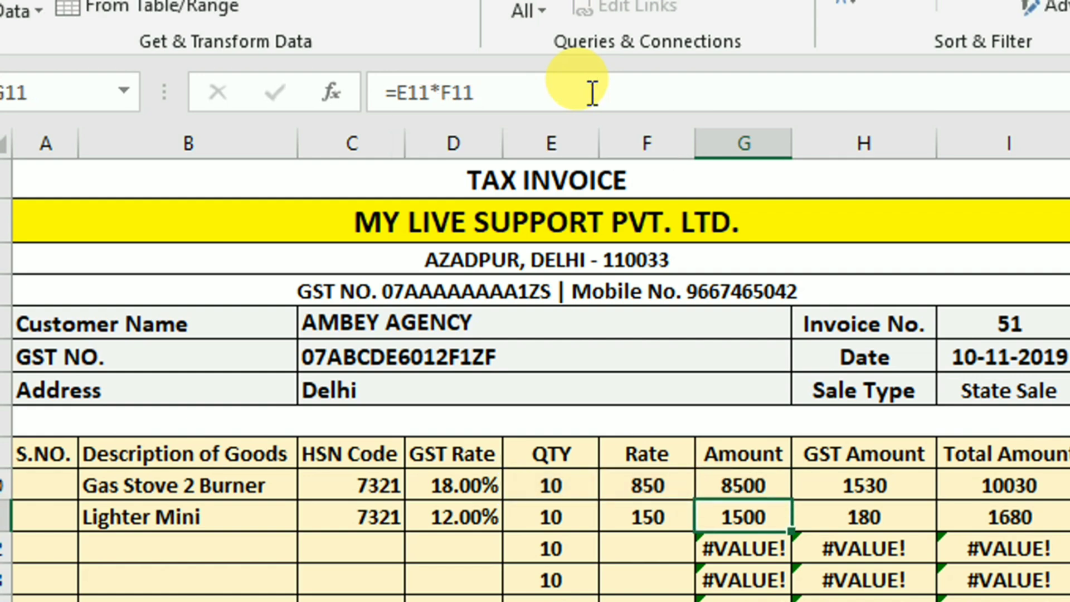
click(735, 485)
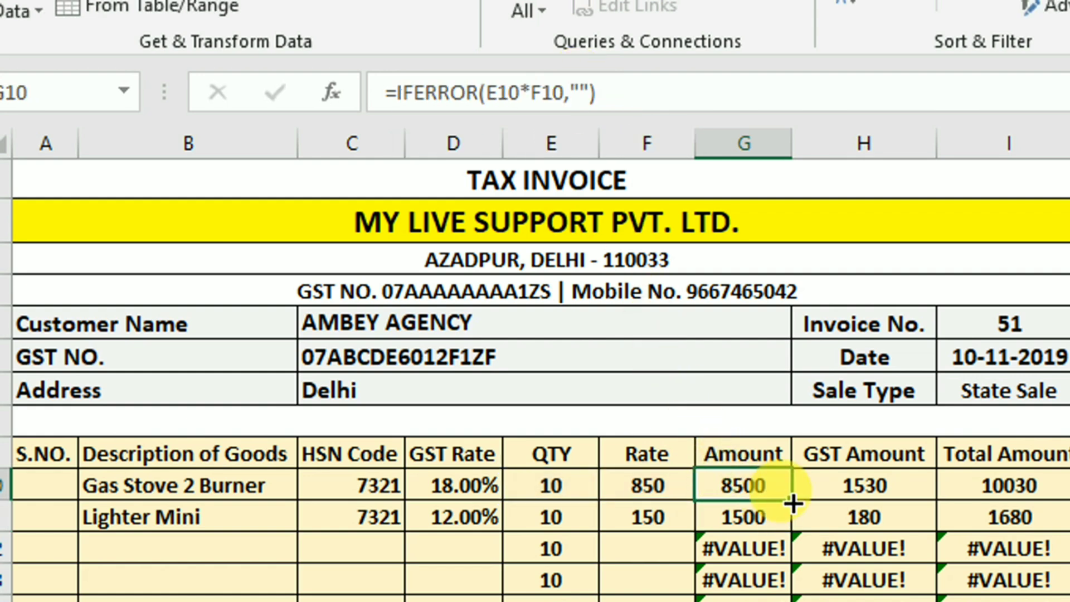
mouse_move(793, 503)
mouse_down()
mouse_move(815, 517)
mouse_move(814, 535)
mouse_up()
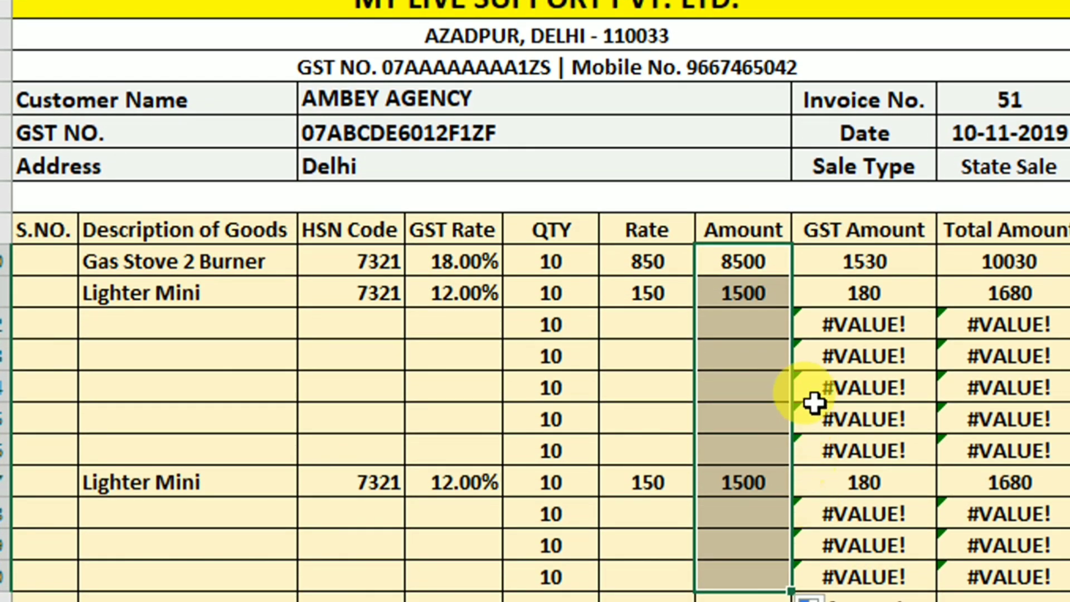
click(807, 256)
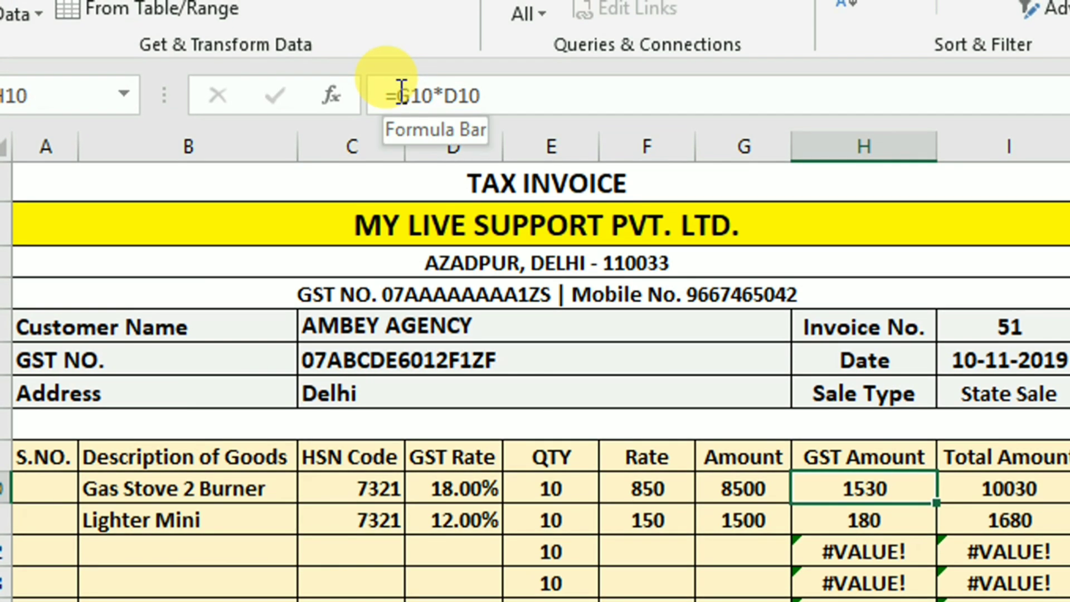
Change H10 to =IFERROR(G10*D10,"") and fill it down the GST Amount column.
click(395, 77)
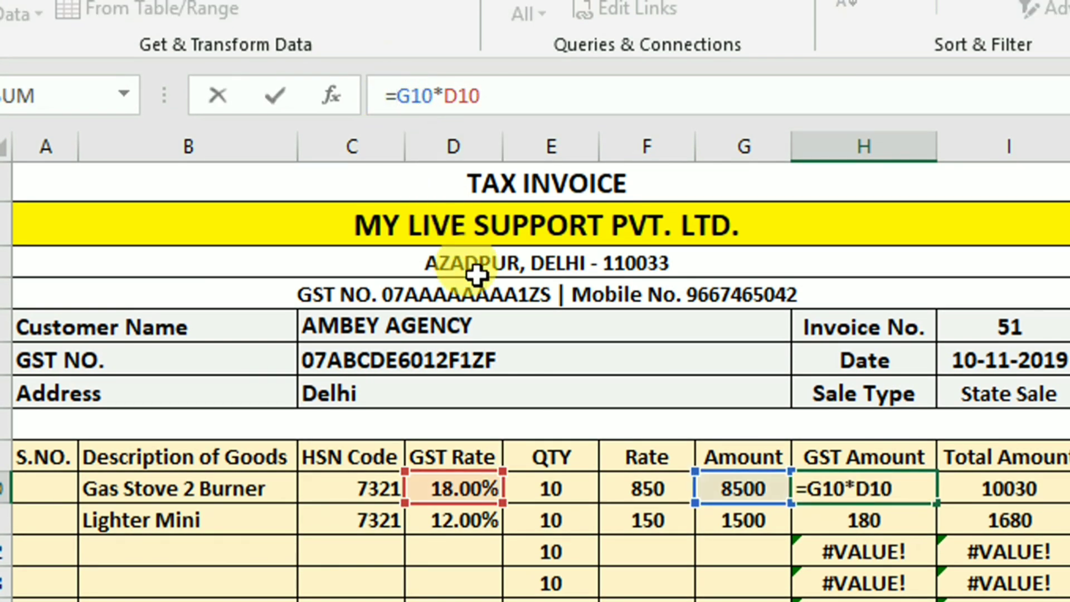
text(iferr)
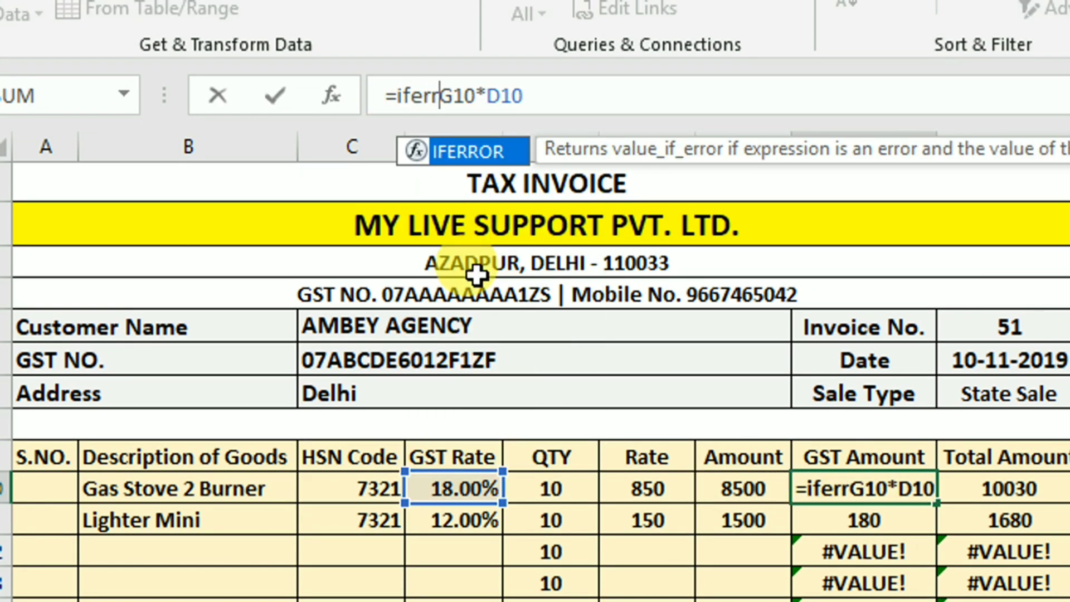
key(Tab)
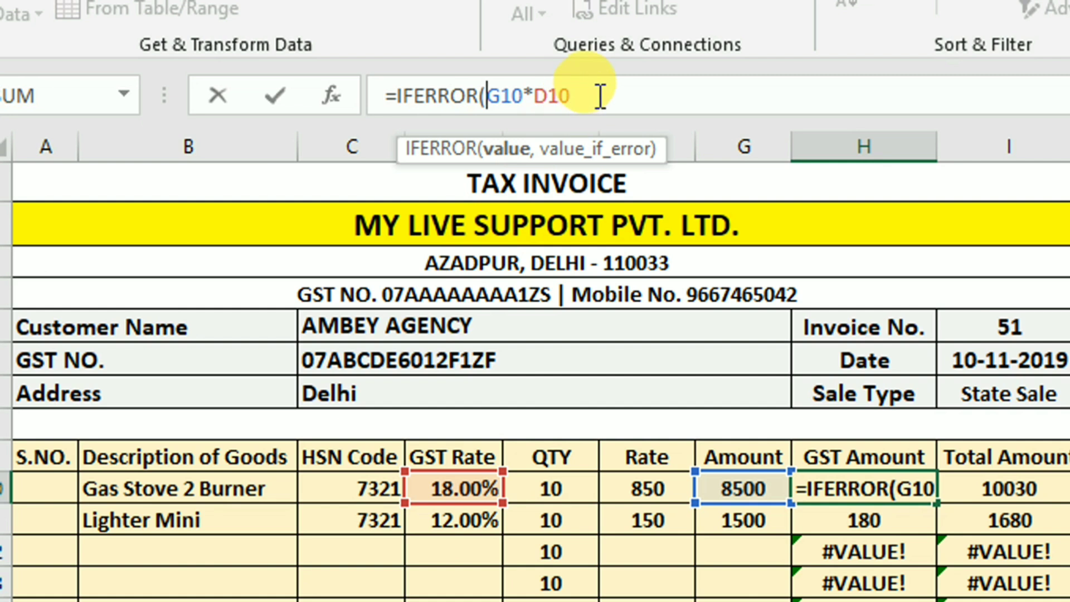
click(599, 96)
text(,)
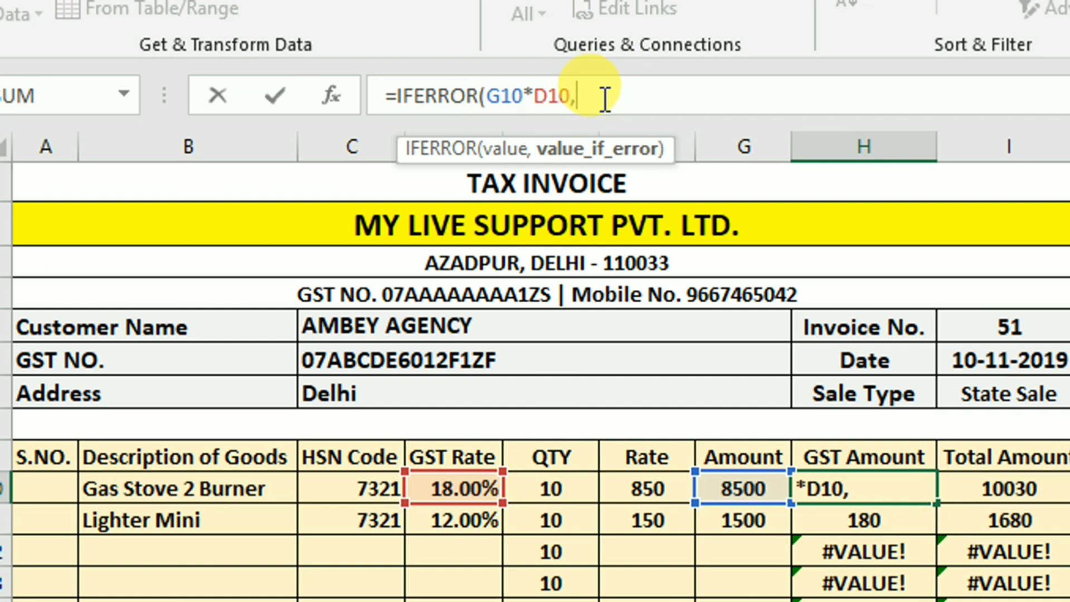
text("")
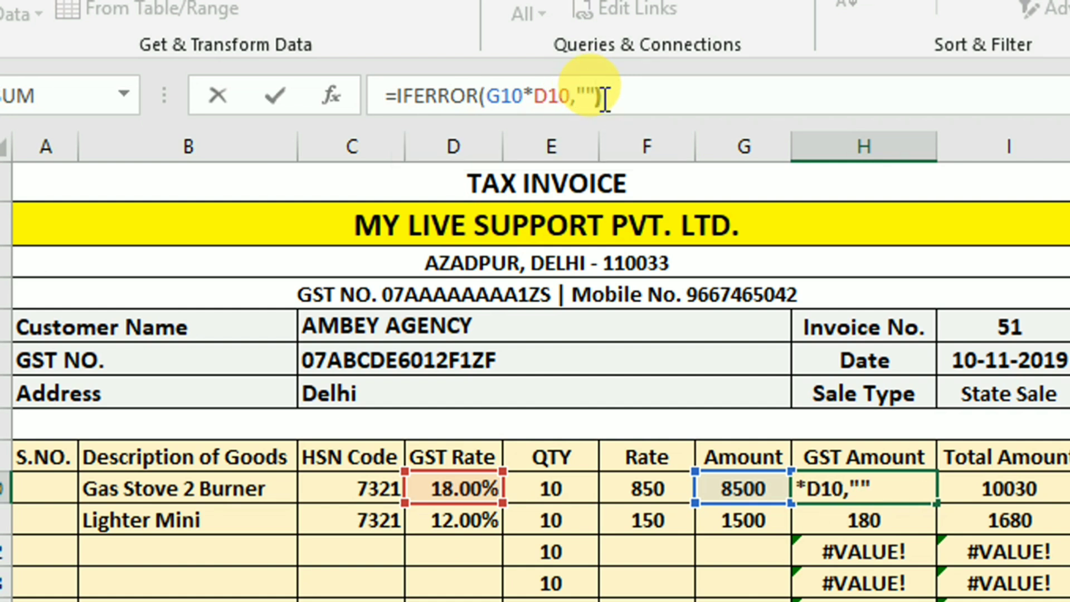
text())
key(Return)
click(836, 488)
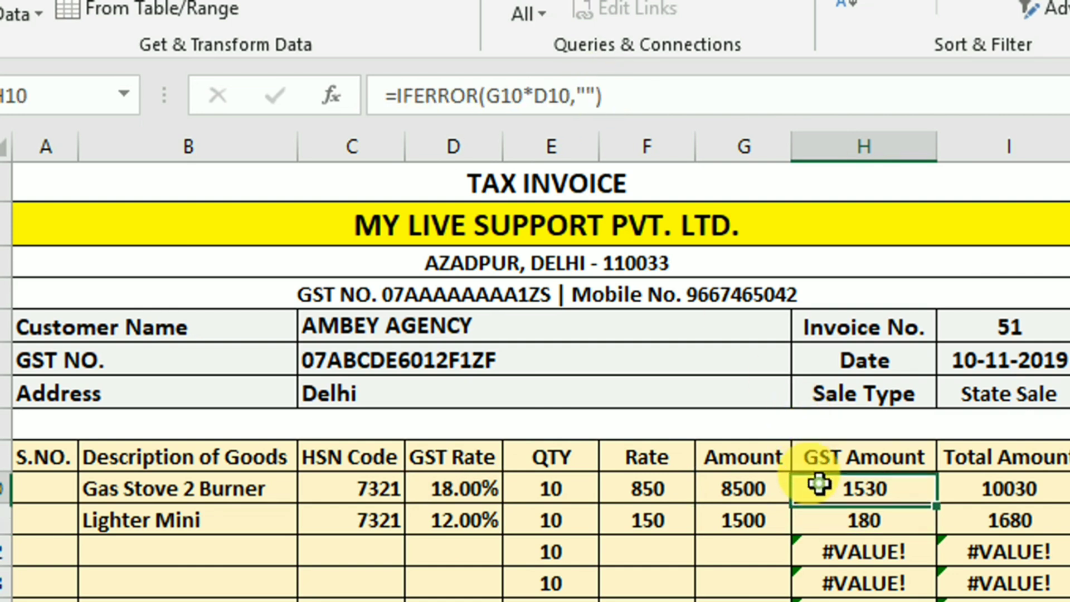
double_click(941, 509)
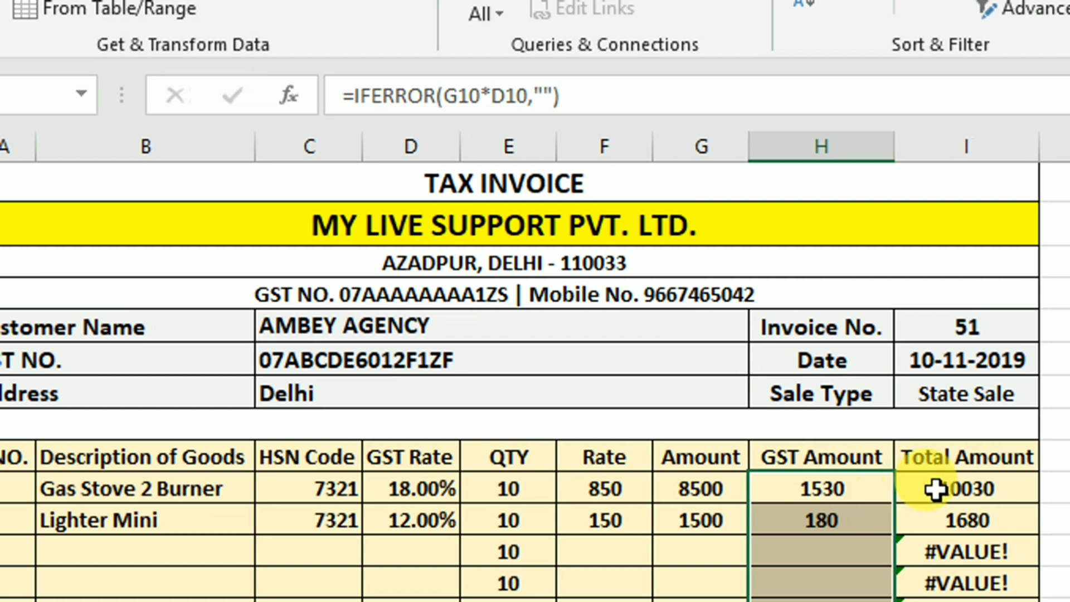
Change I10 to =IFERROR(G10+H10,"") and fill it down the Total Amount column.
click(909, 487)
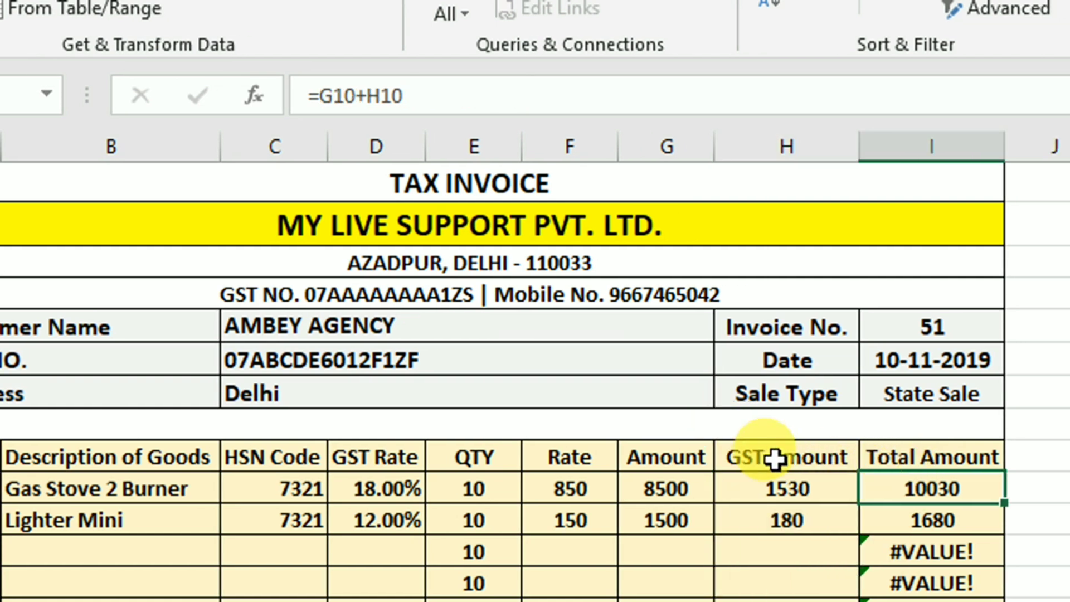
key(F2)
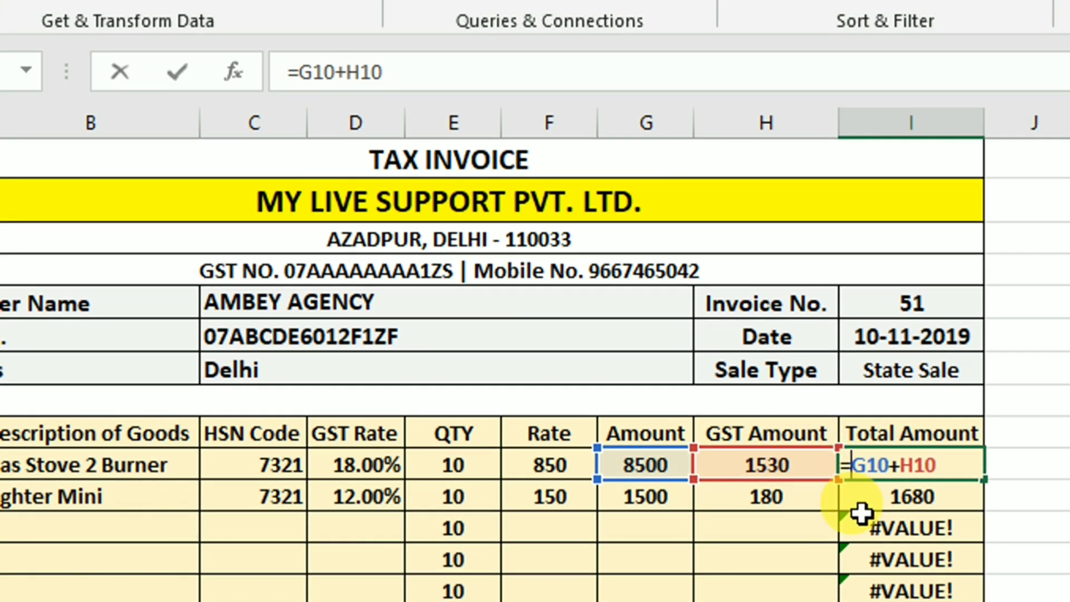
text(ife)
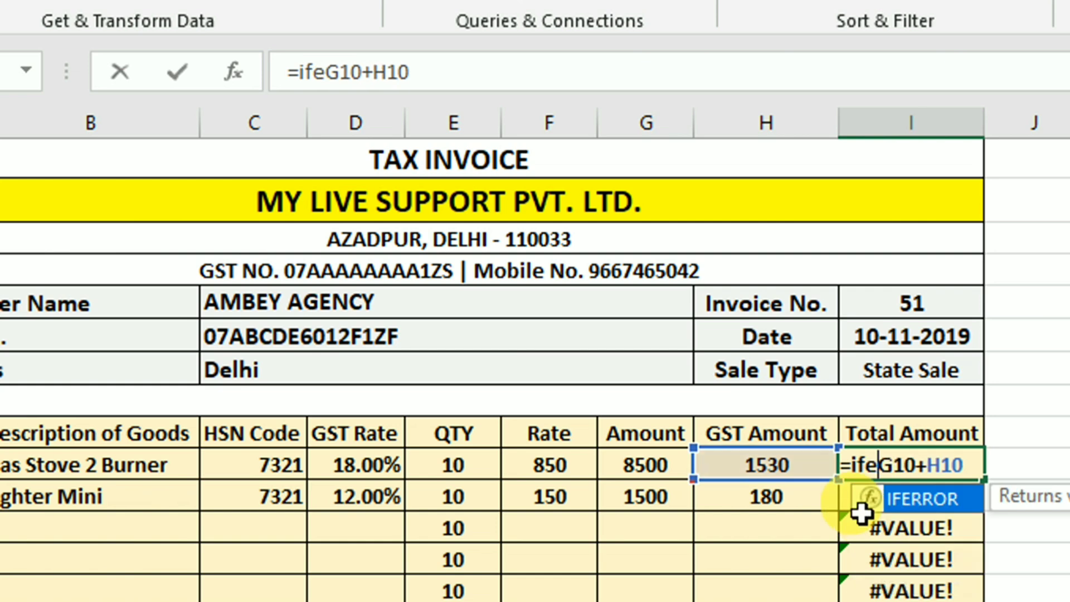
text(rr)
key(Tab)
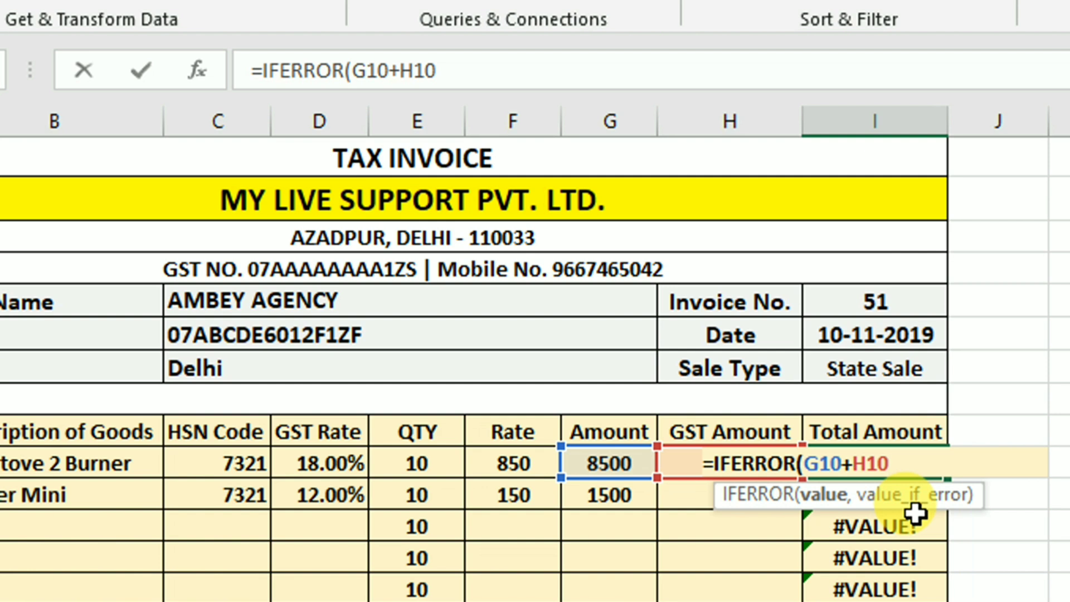
text(,)
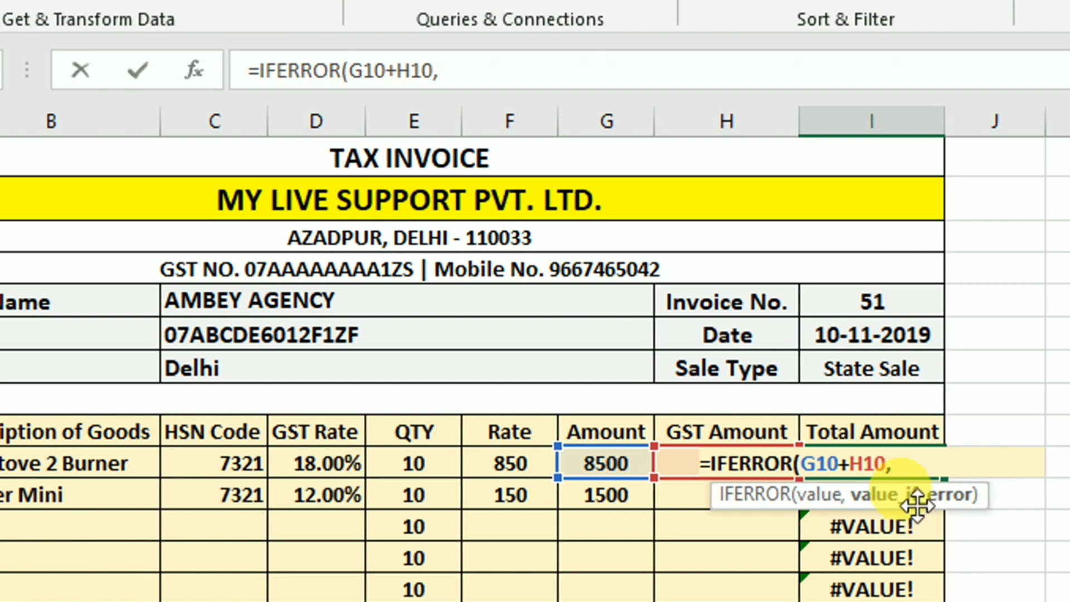
text(")
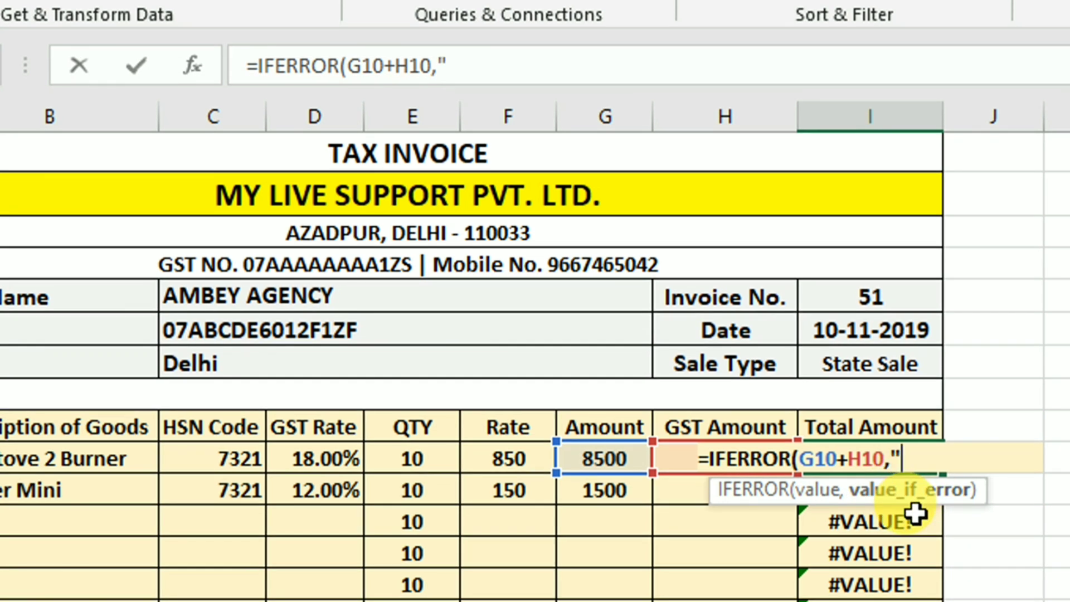
text("))
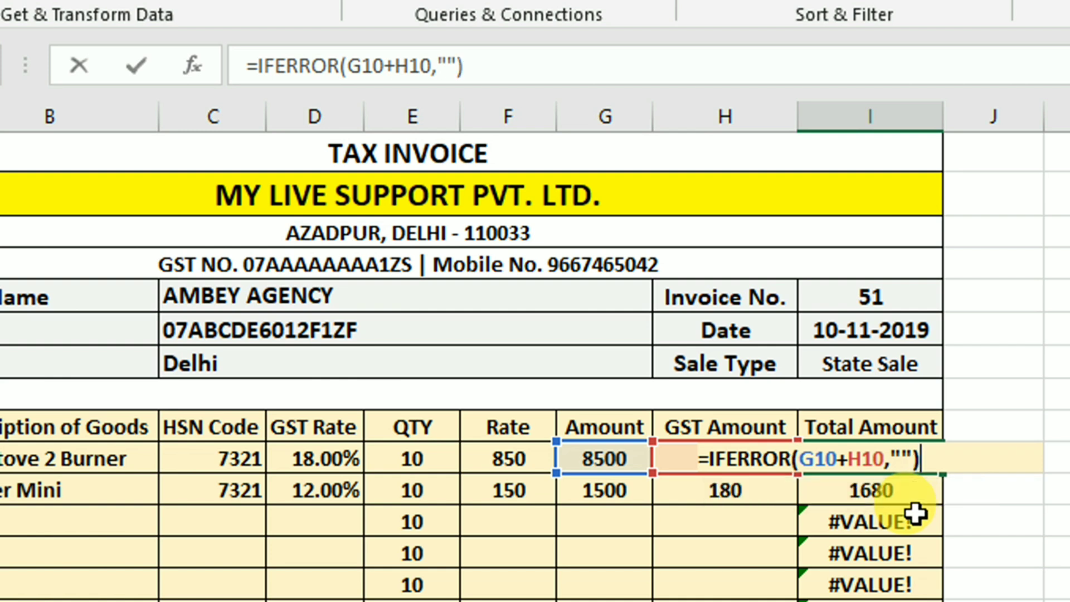
key(Return)
click(906, 454)
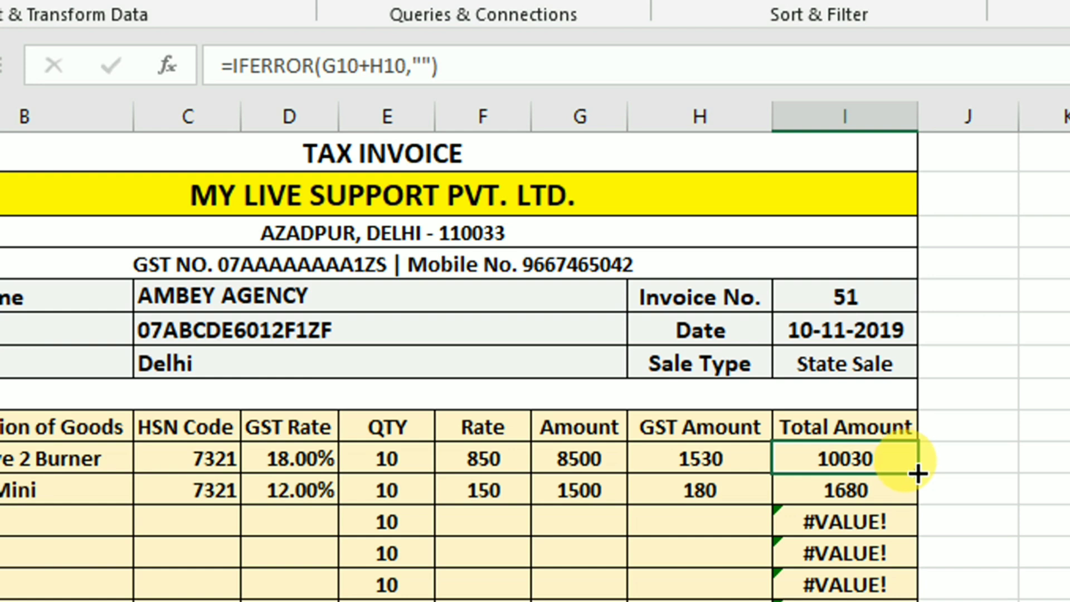
double_click(916, 471)
Label the row below the GST Amount column 'Total'.
scroll(725, 523, down, 3)
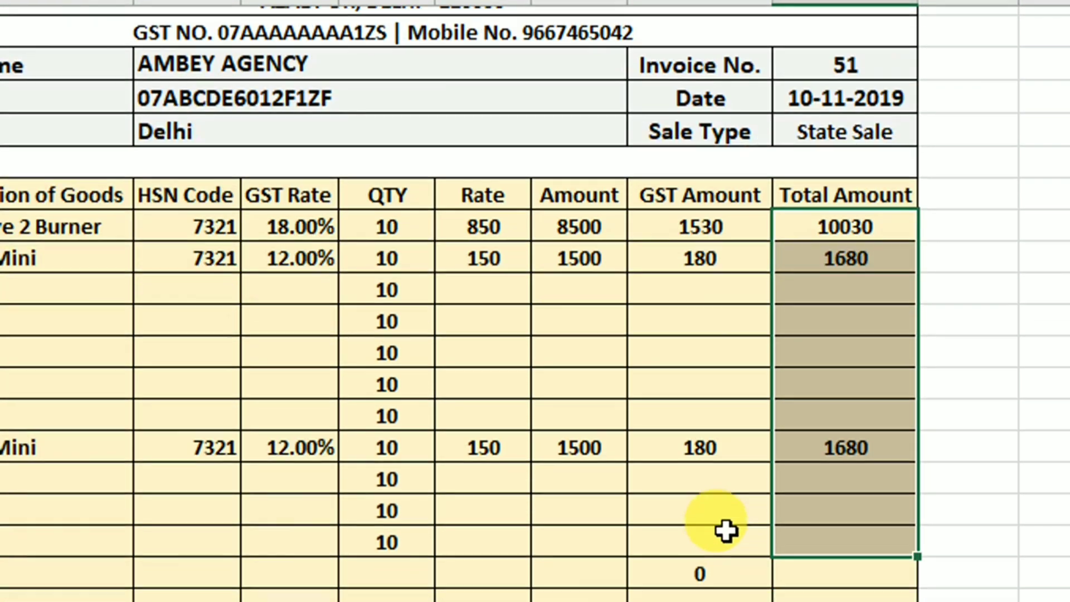
click(712, 481)
text(To)
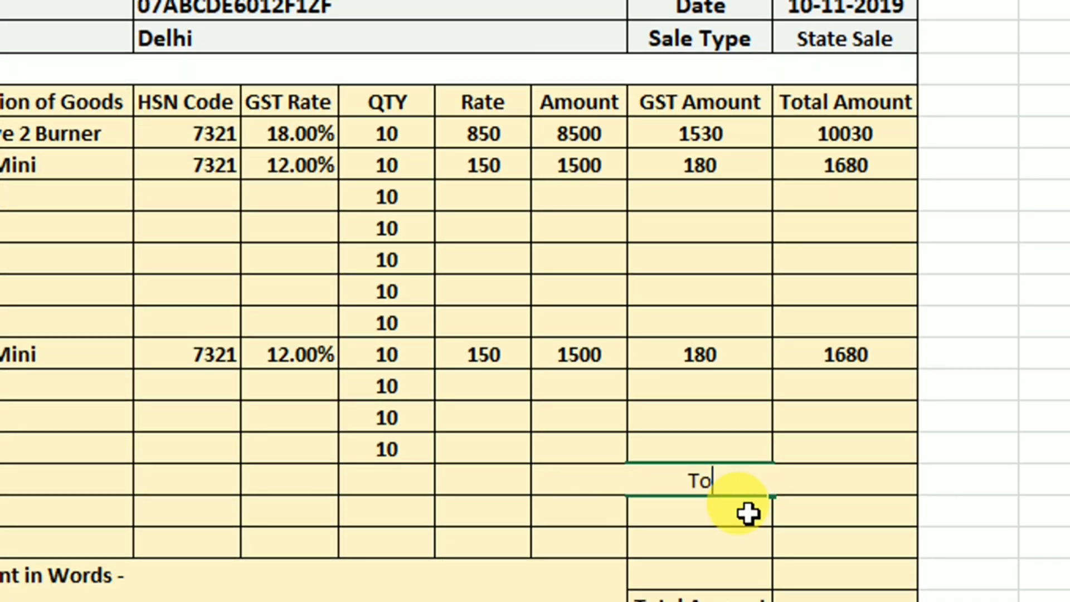
text(tal)
key(Return)
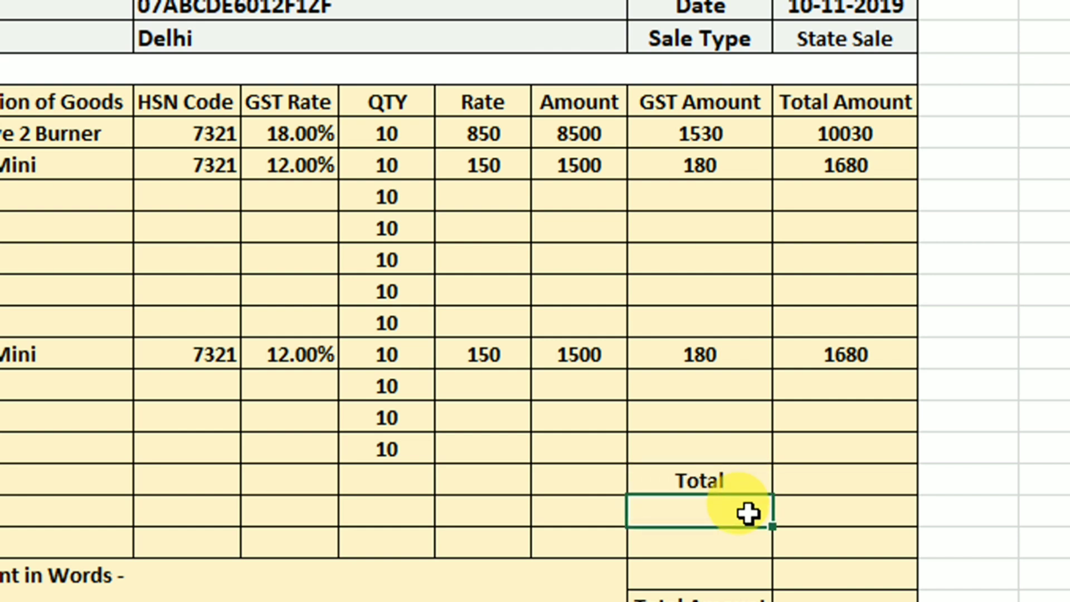
key(Up)
key(Right)
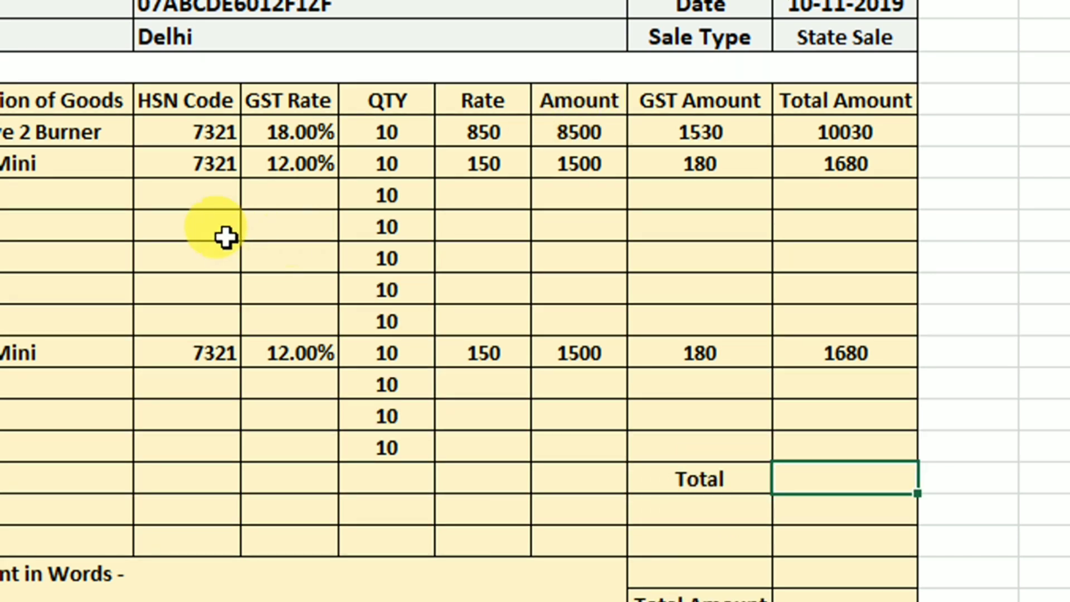
Clear the placeholder QTY values and the leftover Lighter Mini row 17.
drag(468, 205, 473, 448)
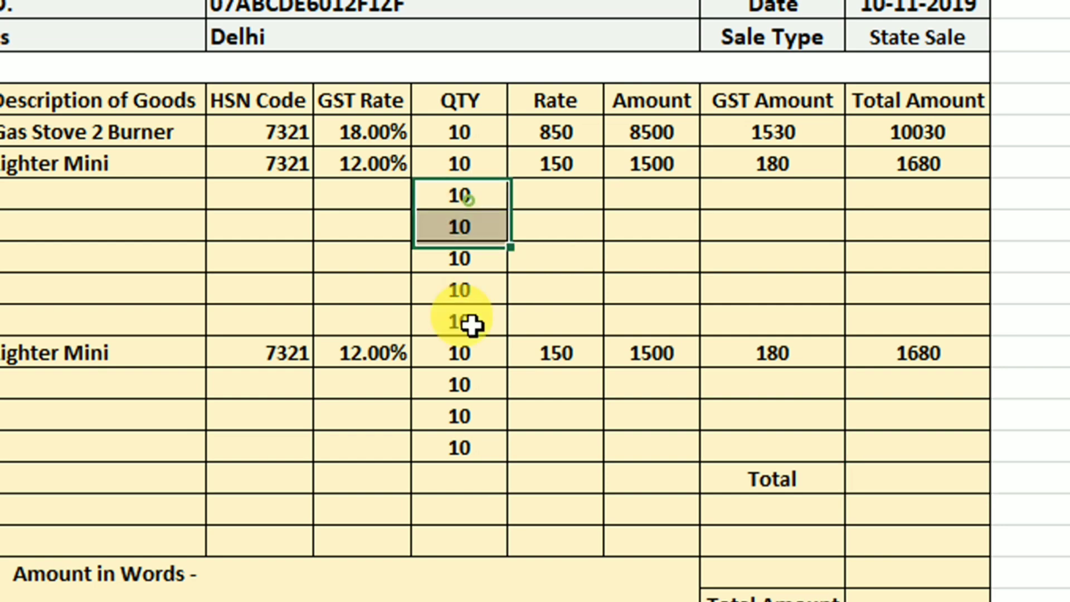
key(Delete)
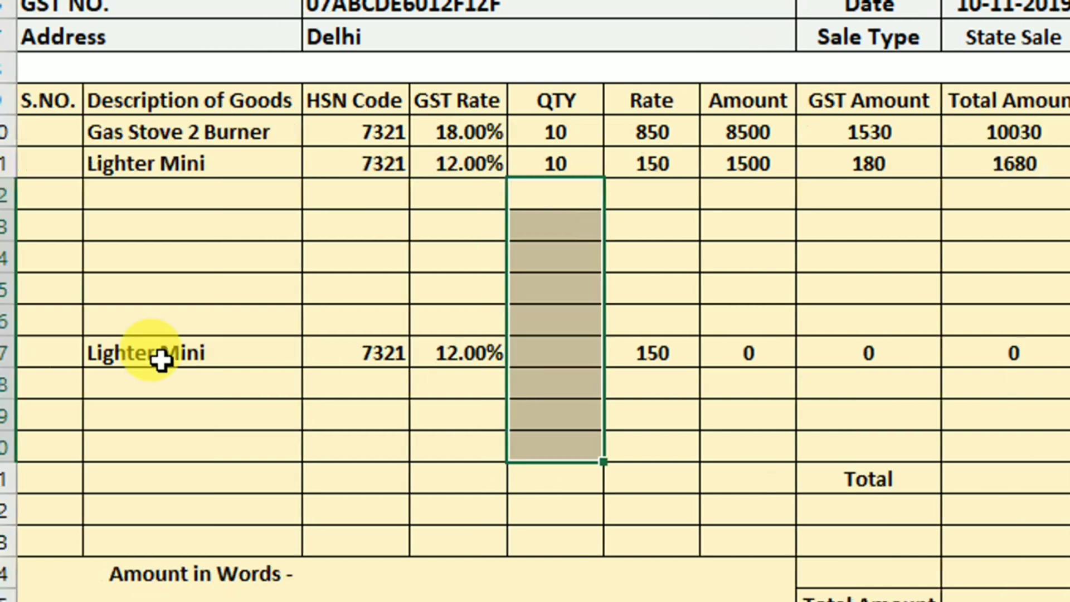
click(155, 353)
key(ctrl+shift+Right)
key(Delete)
Pick Chimney, Hob and Mixer from the item dropdowns in B12, B13 and B14.
click(152, 200)
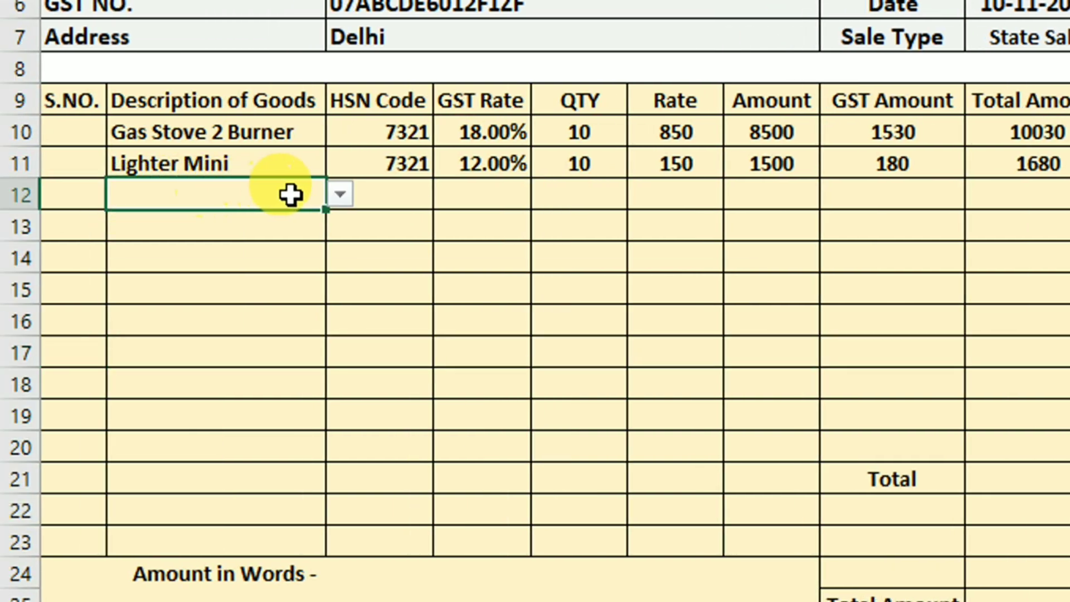
click(340, 194)
click(242, 264)
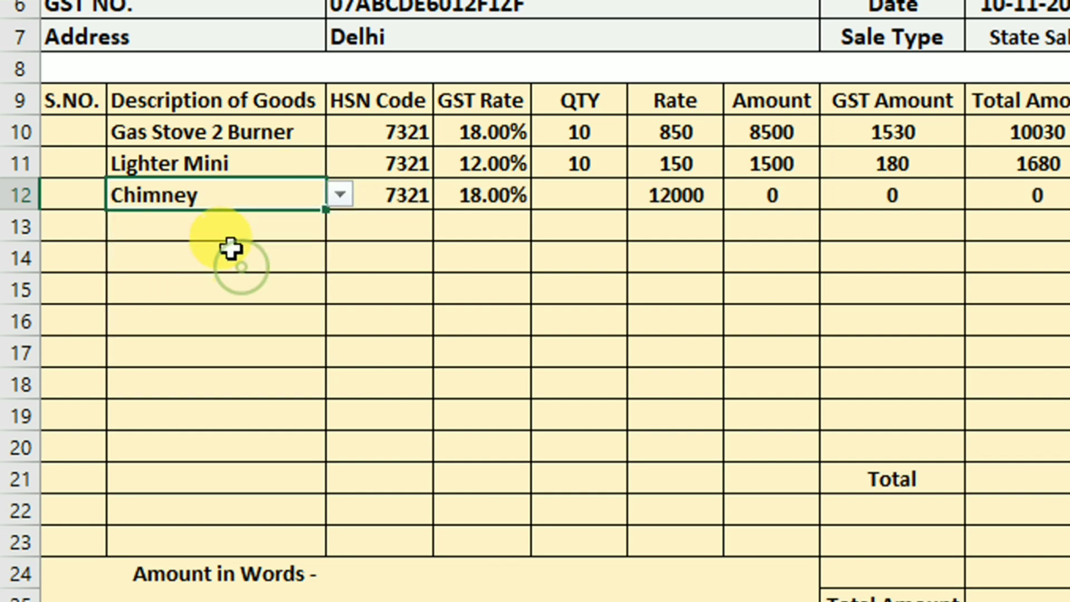
click(245, 234)
click(335, 226)
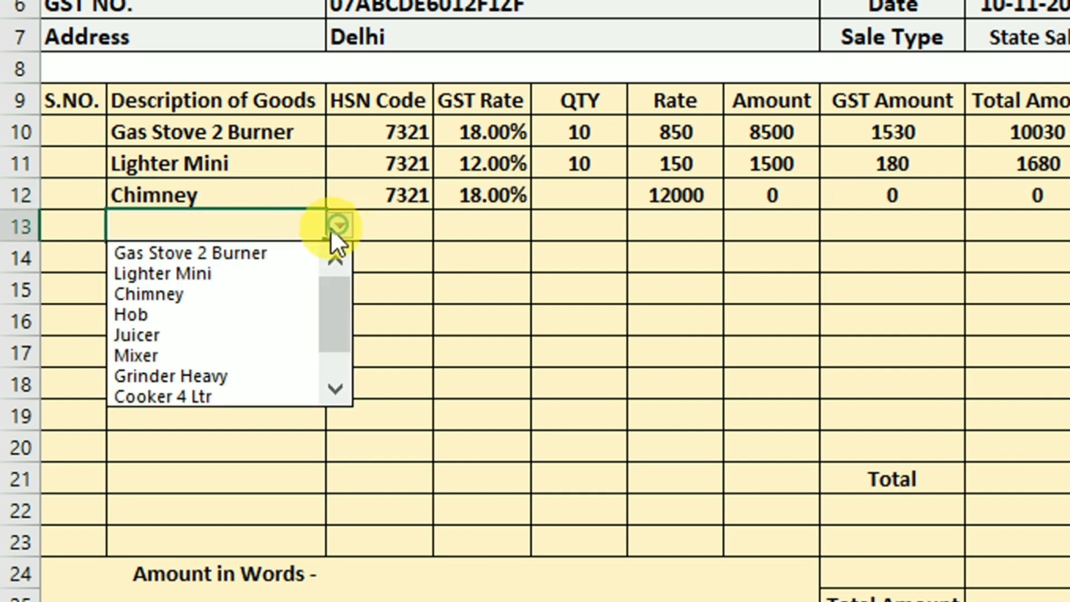
click(245, 314)
click(250, 262)
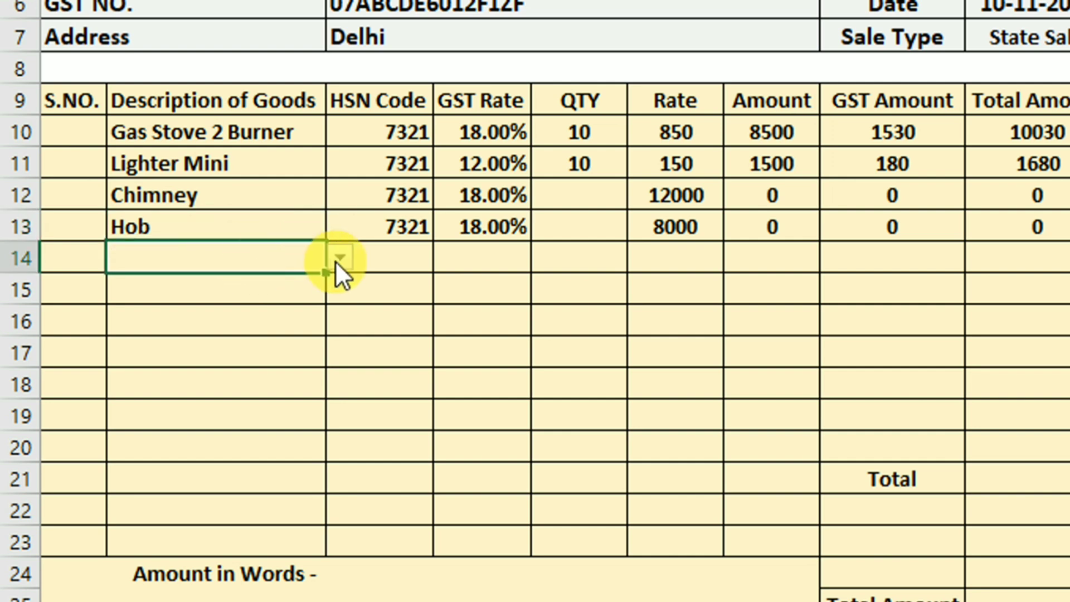
click(337, 258)
click(248, 386)
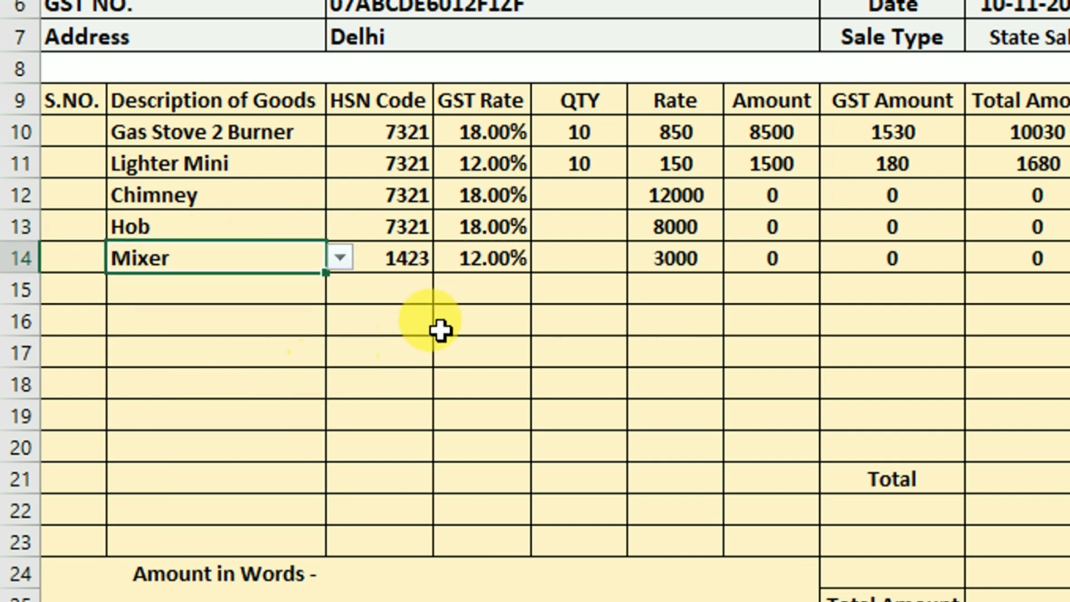
Enter quantities 20 for Chimney, 15 for Hob and 15 for Mixer.
click(548, 190)
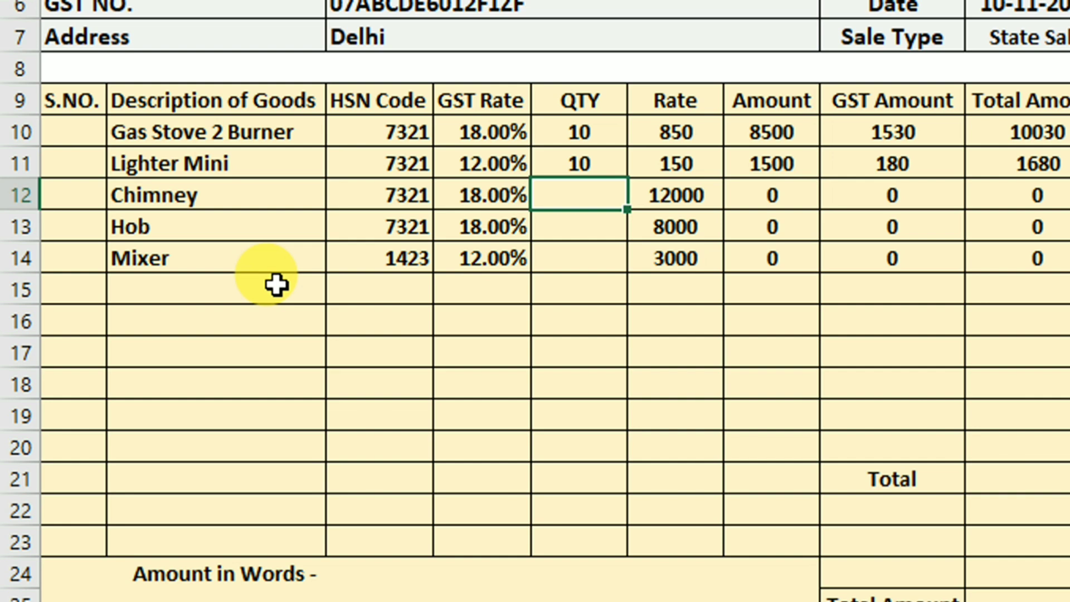
text(20)
key(Return)
text(15)
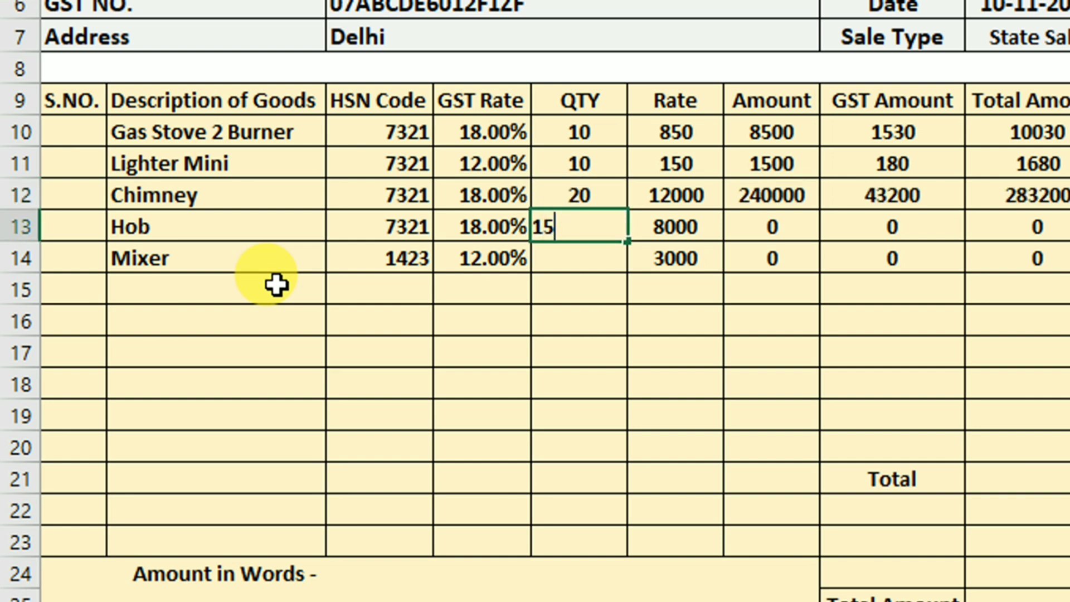
key(Return)
text(15)
key(Return)
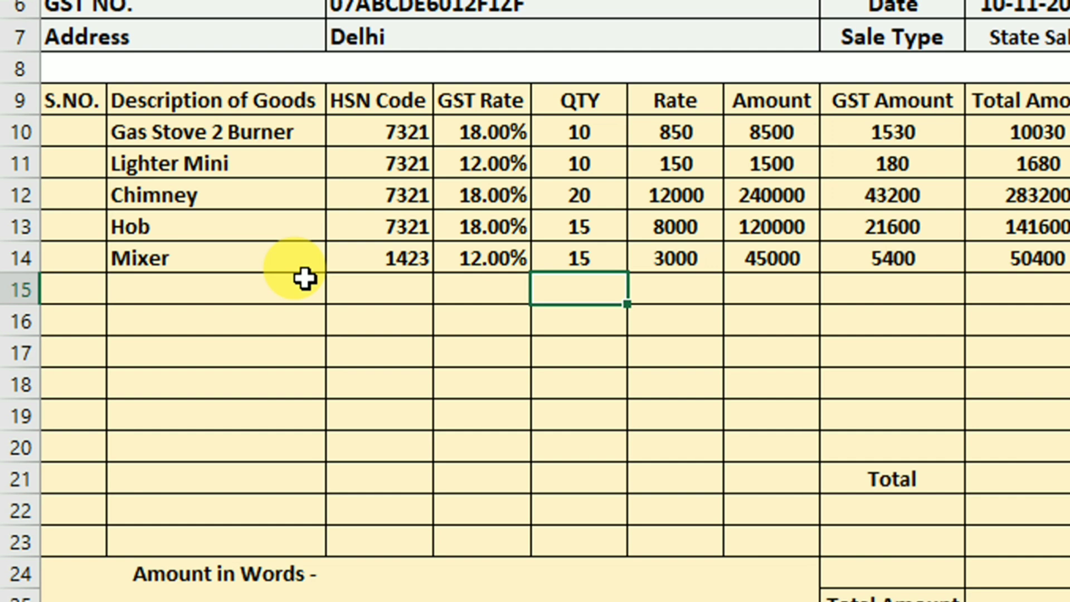
Choose Grinder Heavy from the item dropdown in B15.
click(301, 265)
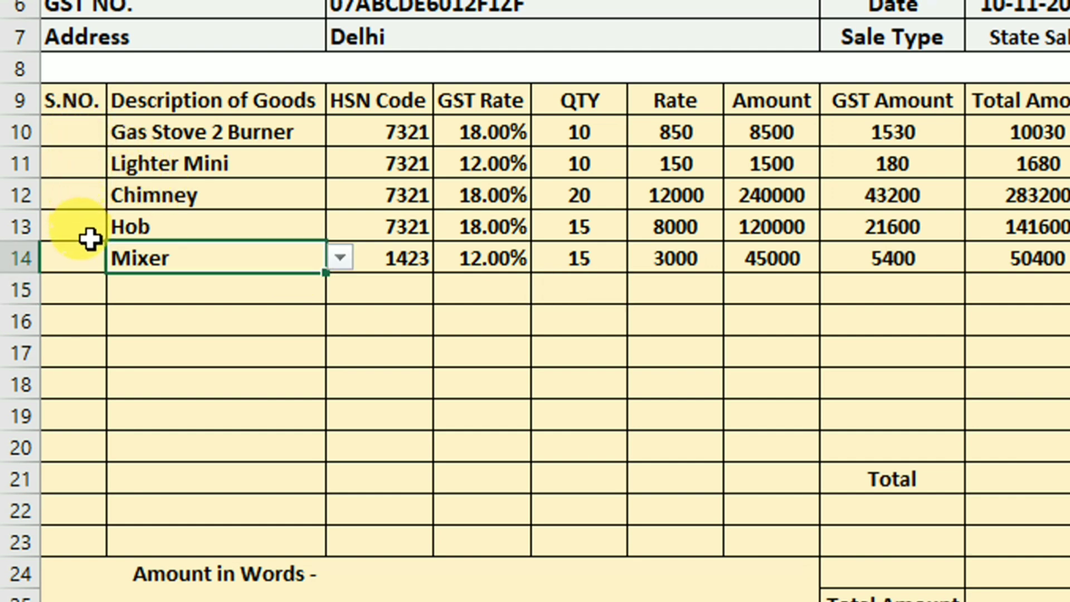
click(246, 291)
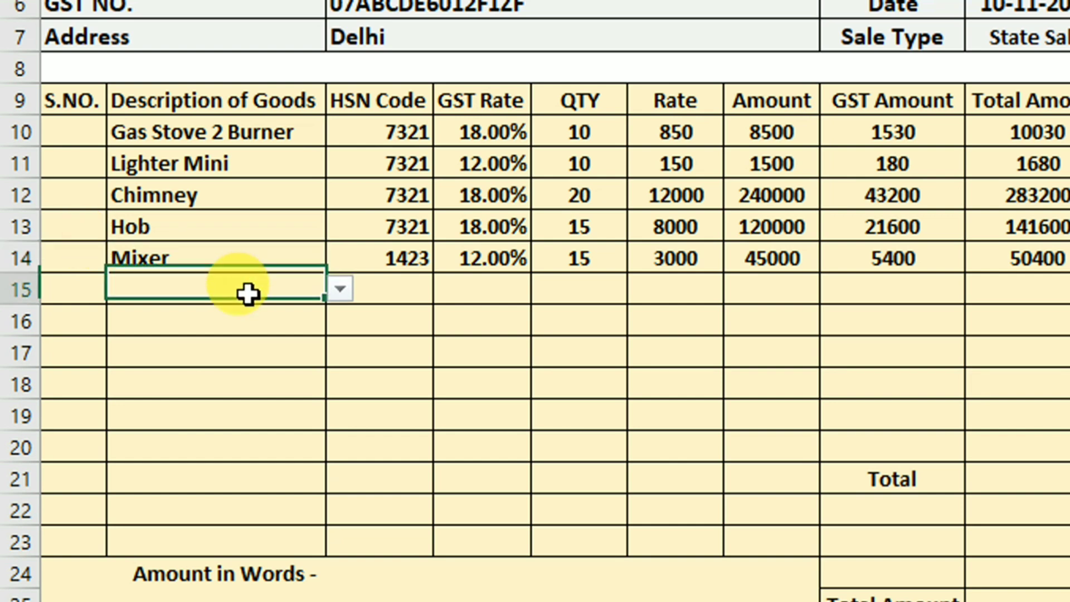
click(340, 289)
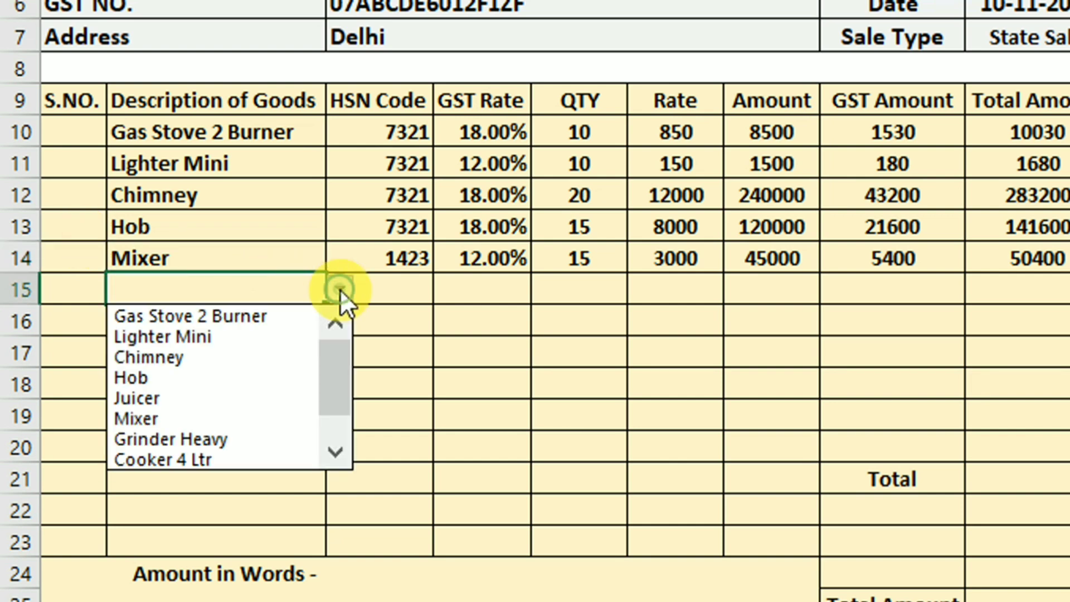
click(227, 438)
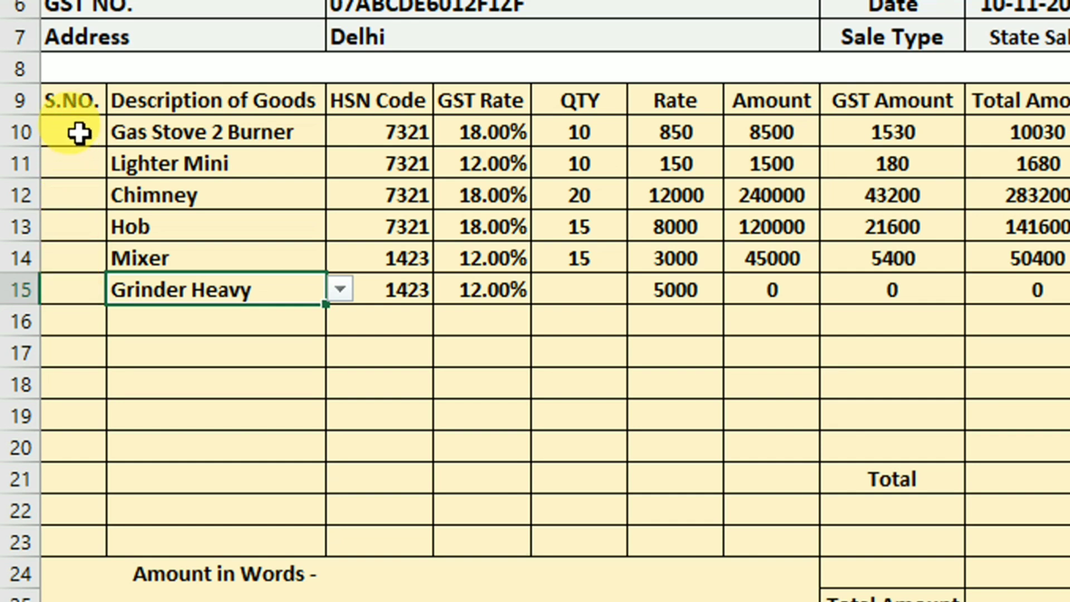
Remove the Grinder Heavy and Mixer entries, leaving Chimney and Hob as the added rows.
click(79, 128)
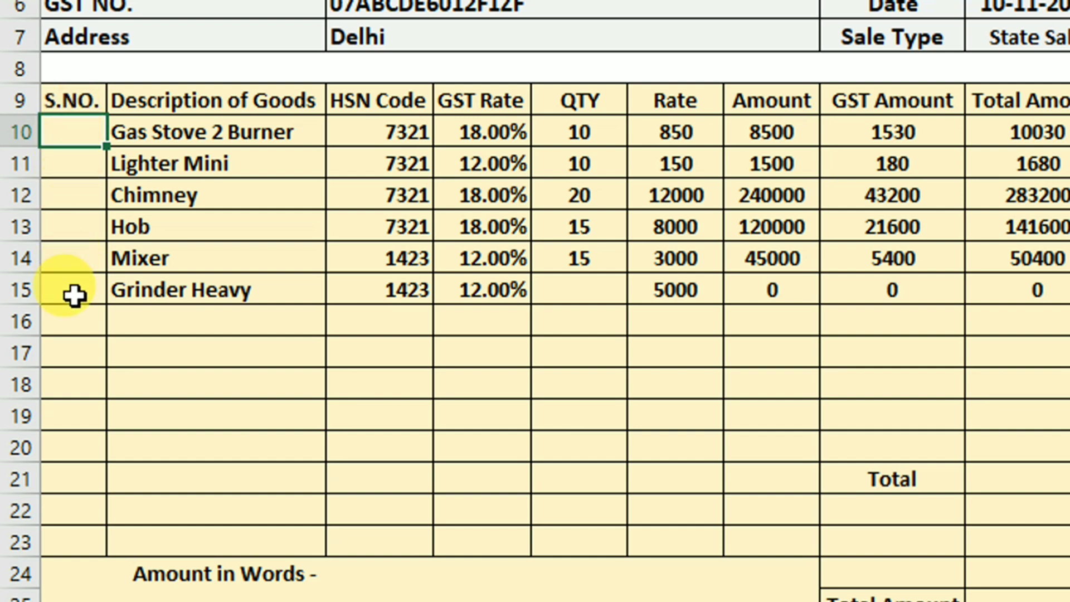
click(186, 295)
key(Delete)
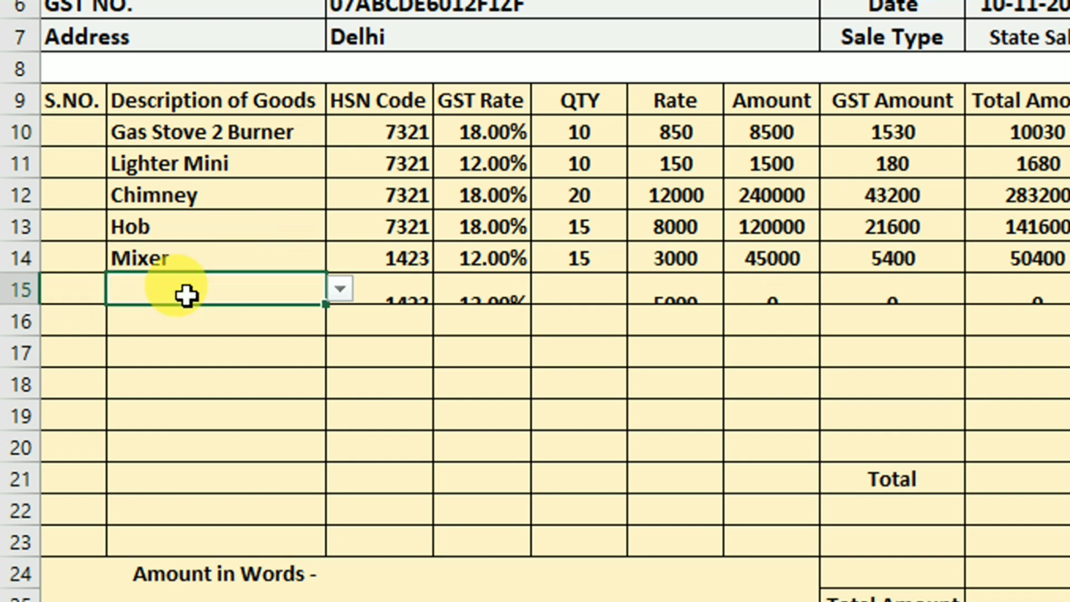
click(174, 260)
key(Delete)
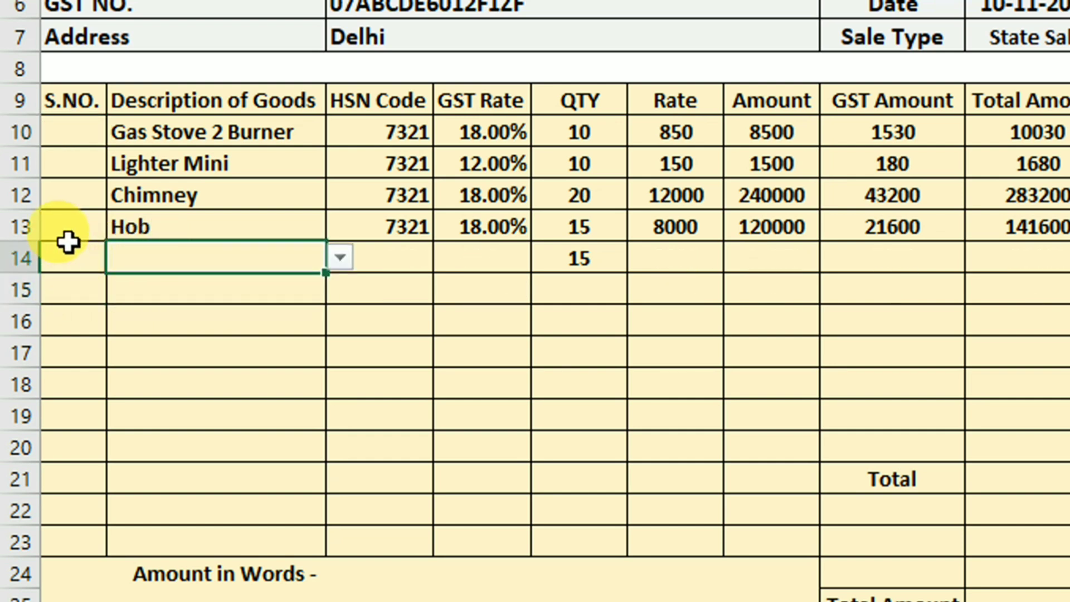
drag(72, 253, 72, 318)
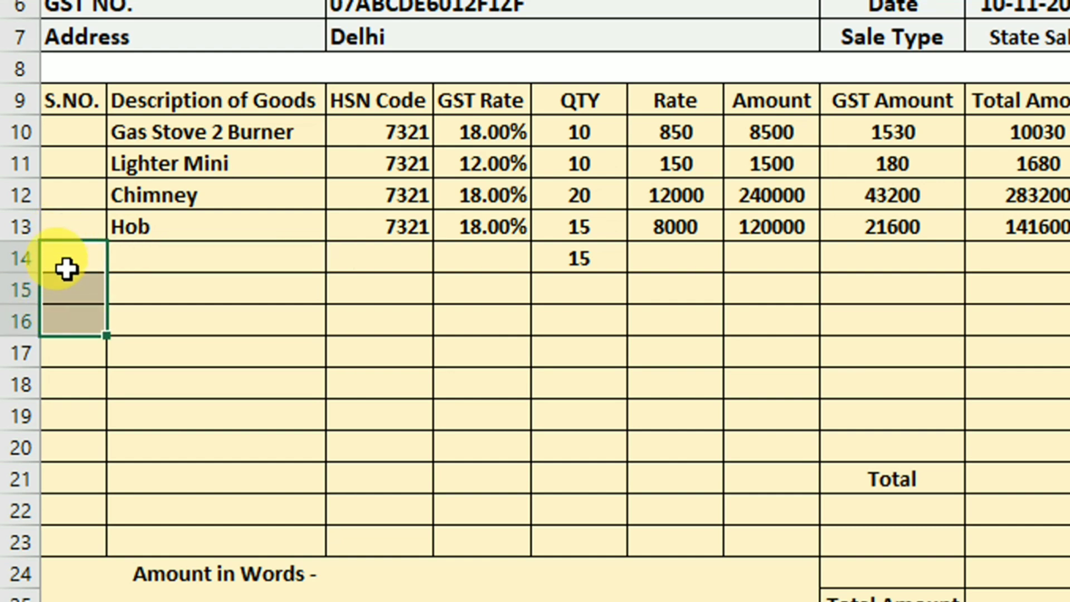
click(75, 224)
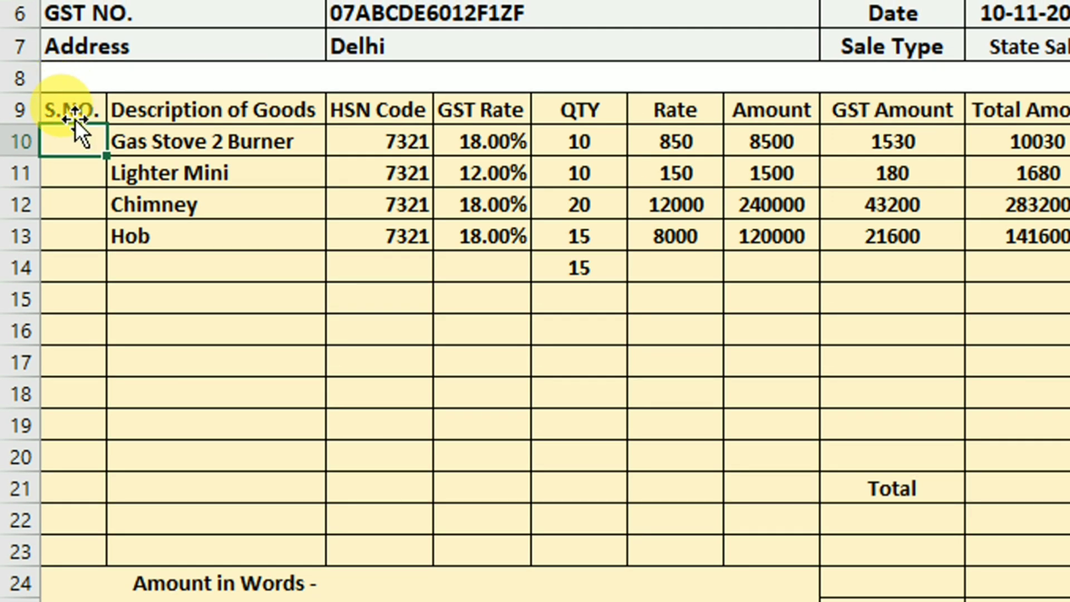
In A10, start the formula =IF(B10="", testing whether the description is blank.
click(71, 136)
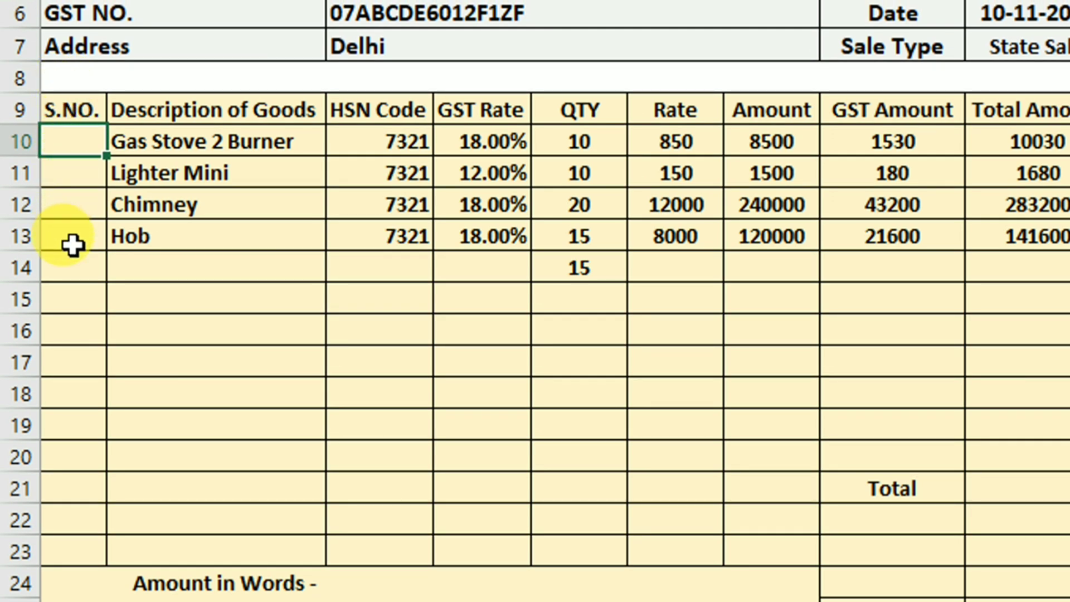
text(=)
text(If)
key(Tab)
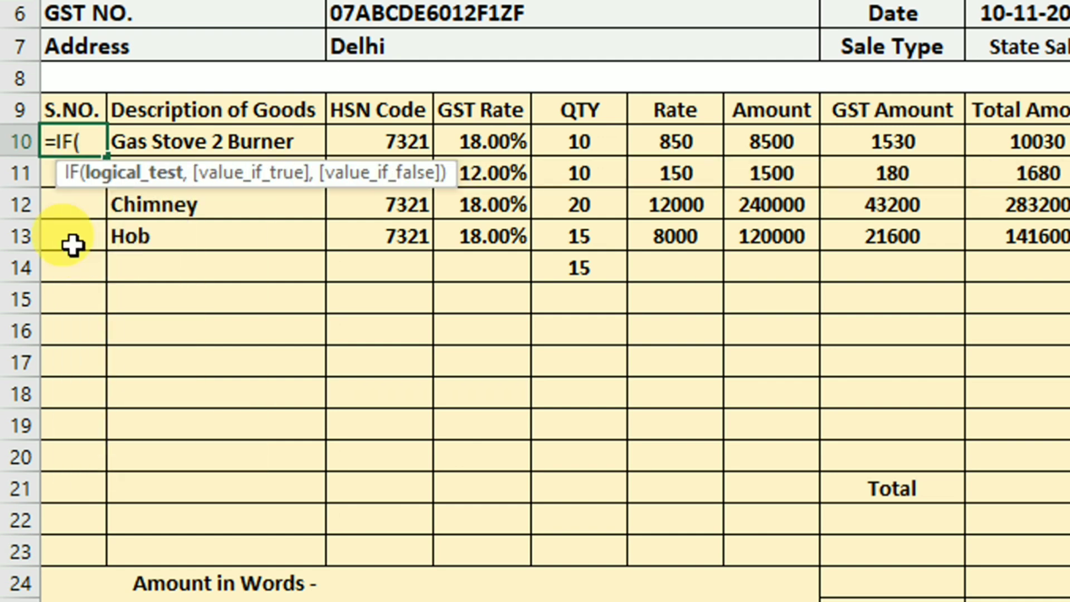
click(177, 146)
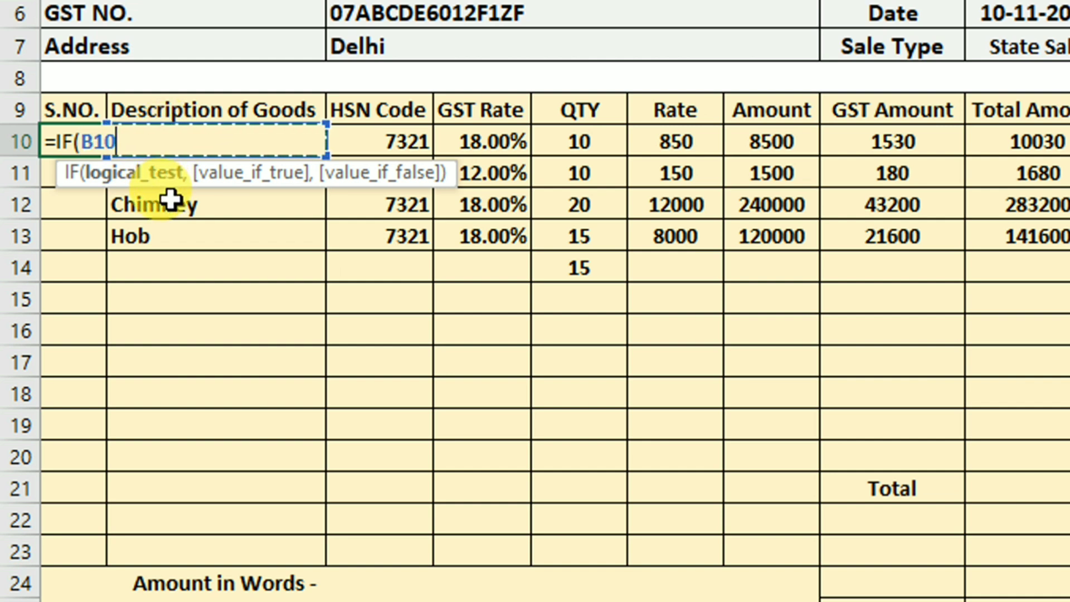
text(="")
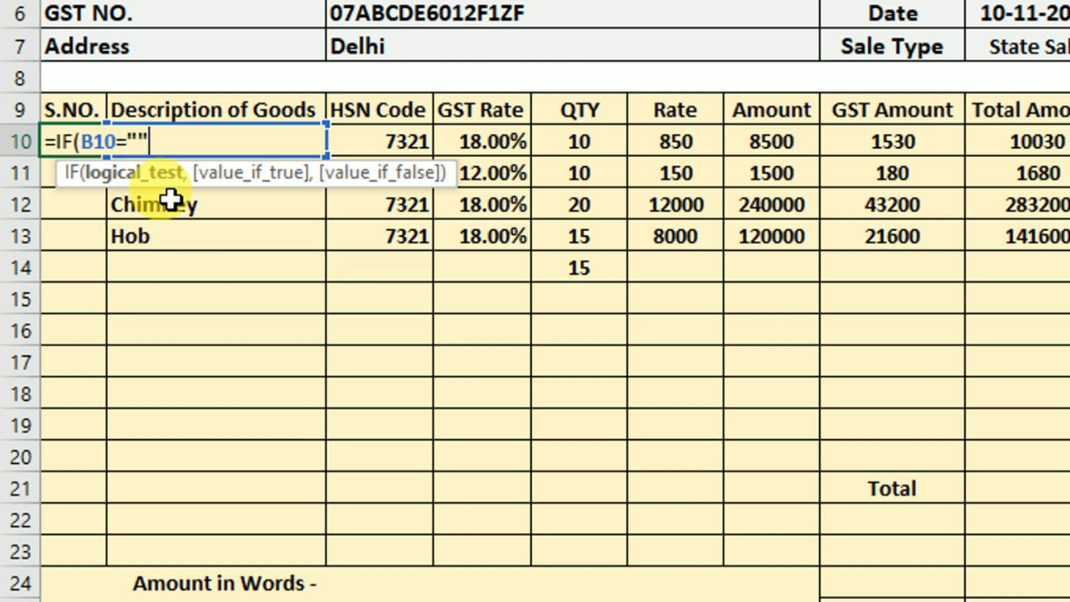
text(,"",1)
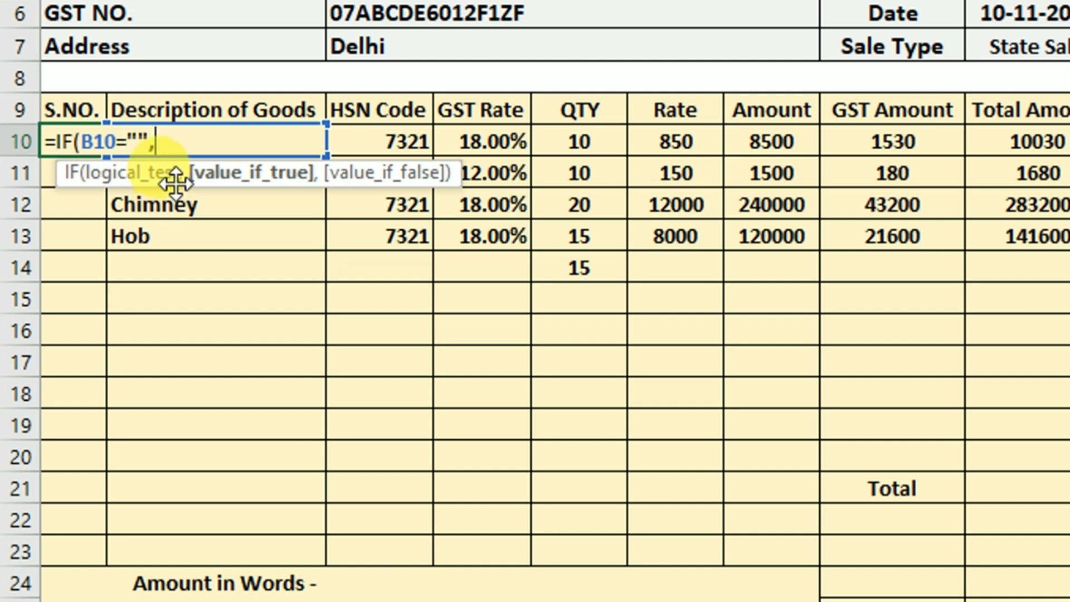
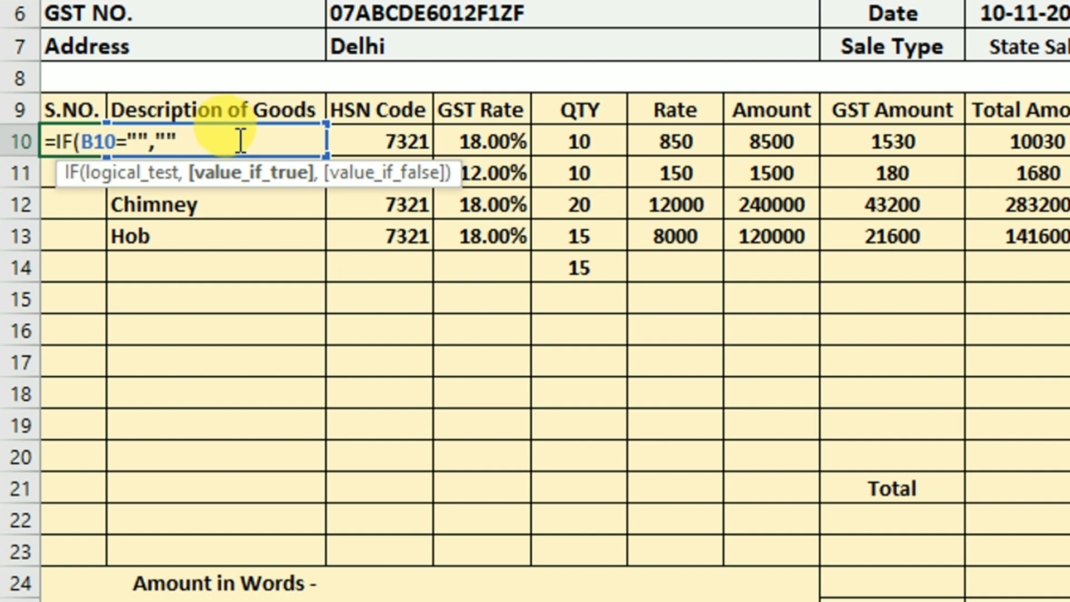
Complete A10's serial-number formula as =IF(B10="","",1).
text(,1)
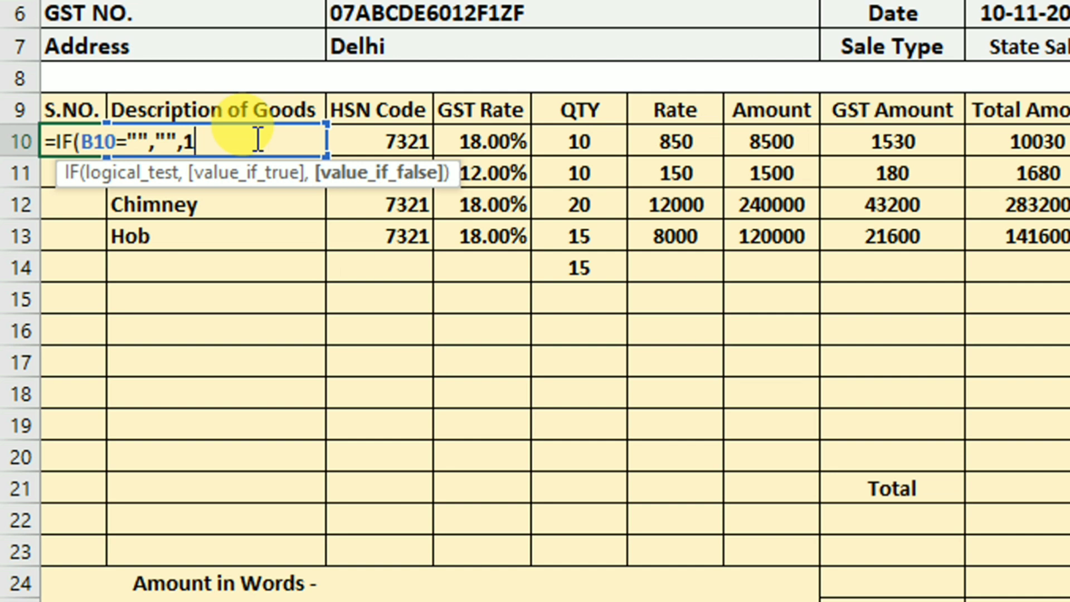
text())
key(Return)
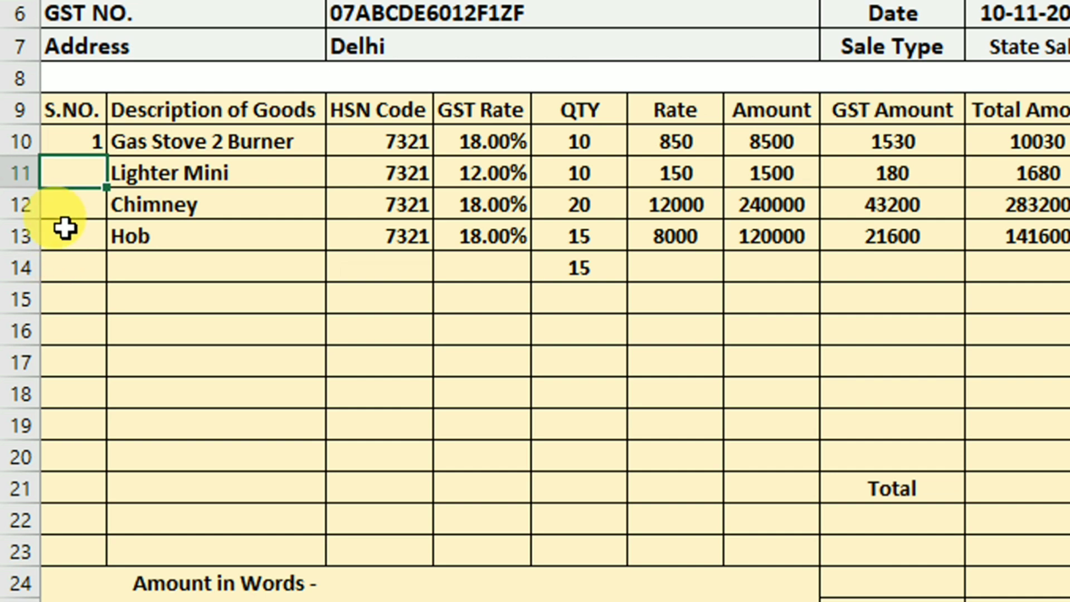
Enter =IF(B11="","",A10+1) in A11 so Lighter Mini gets serial number 2.
text(=if)
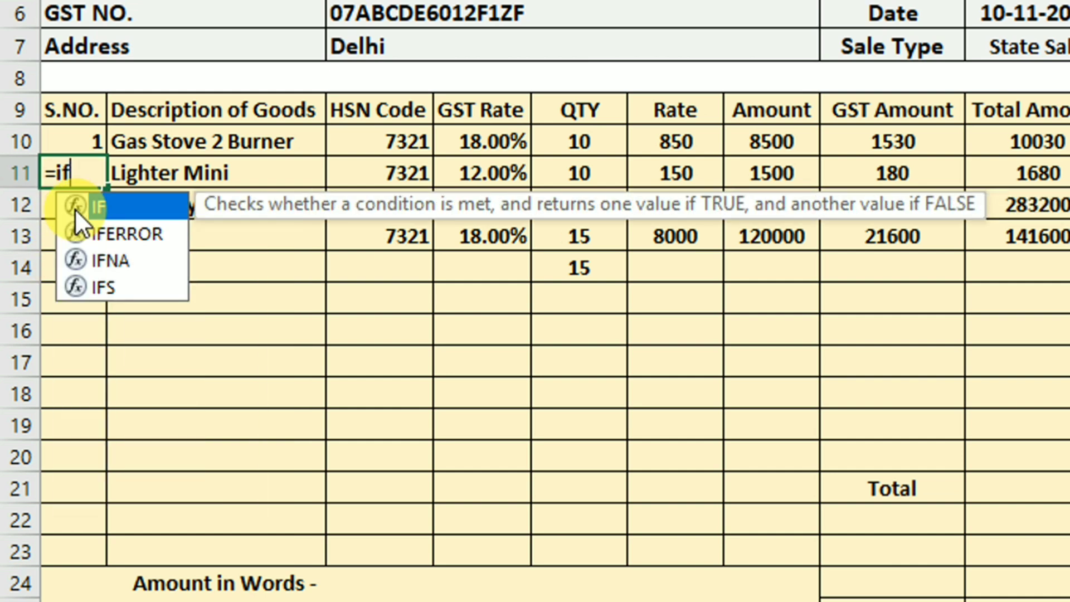
double_click(104, 218)
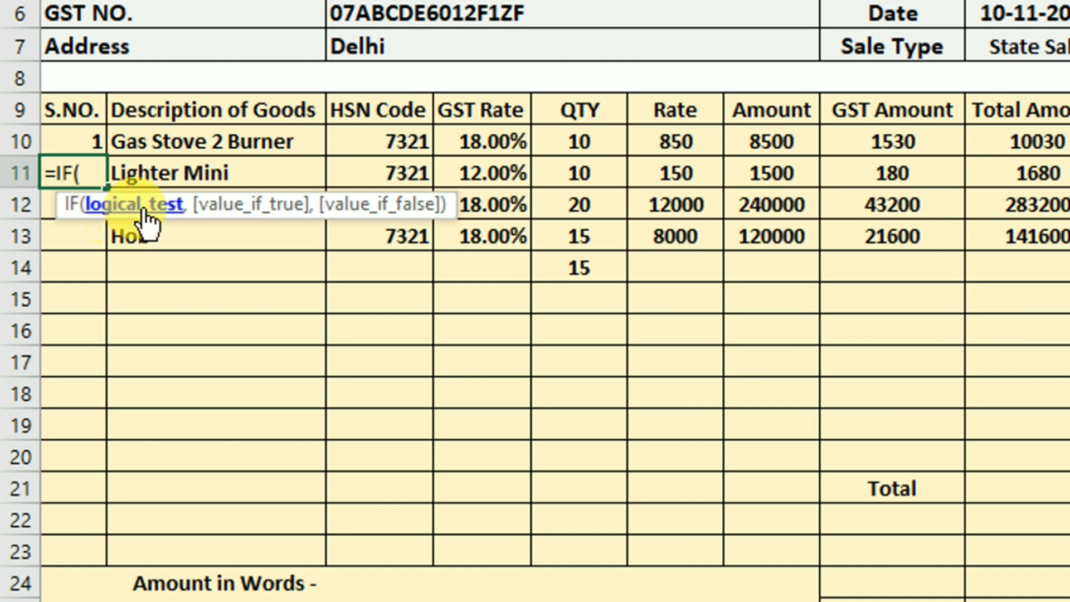
click(161, 169)
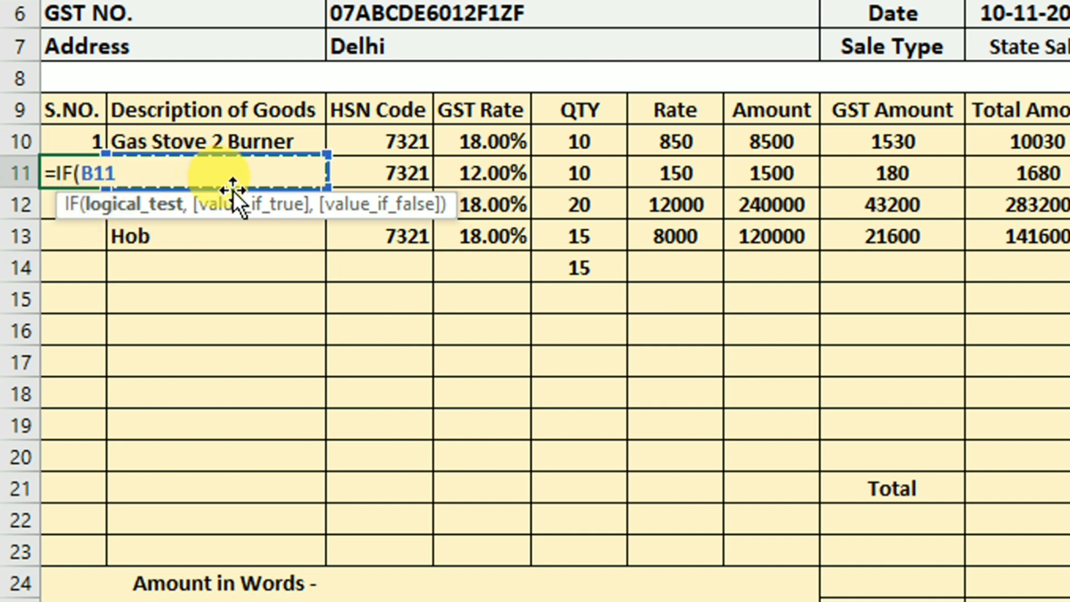
text(=)
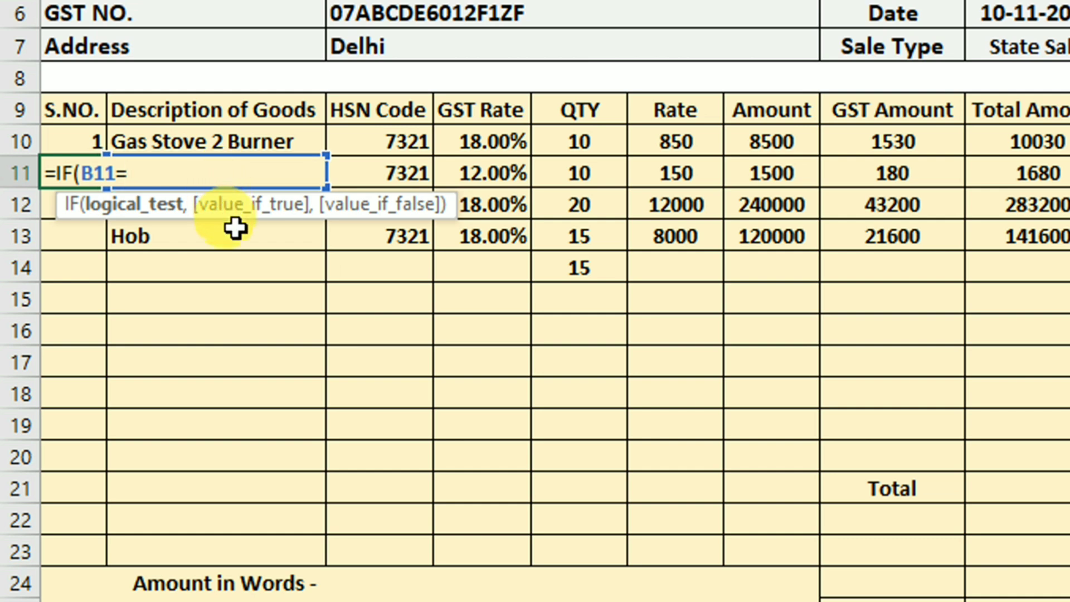
text(")
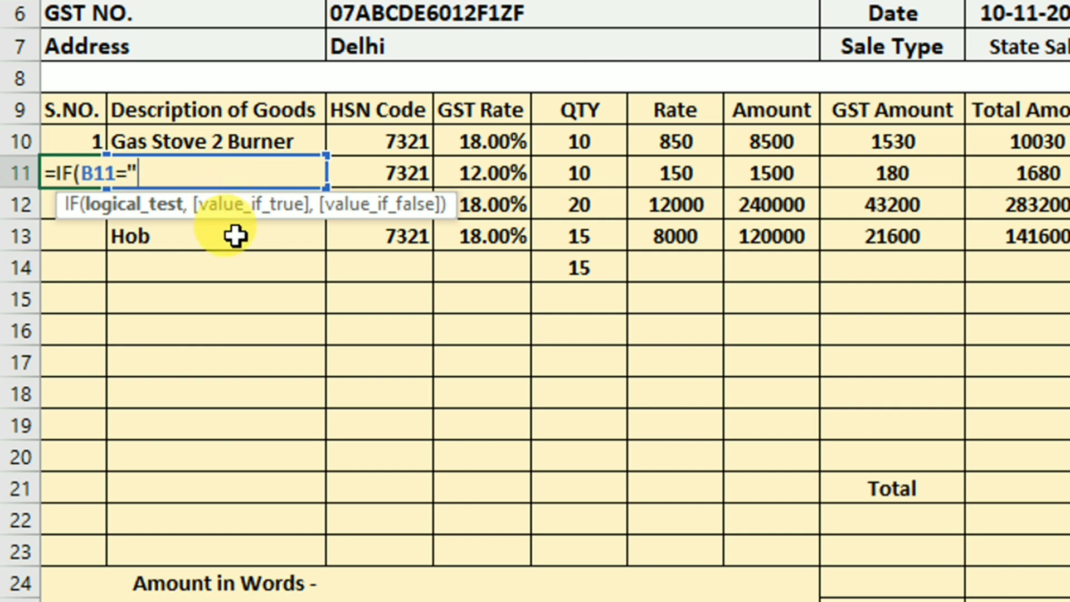
text(")
text(,)
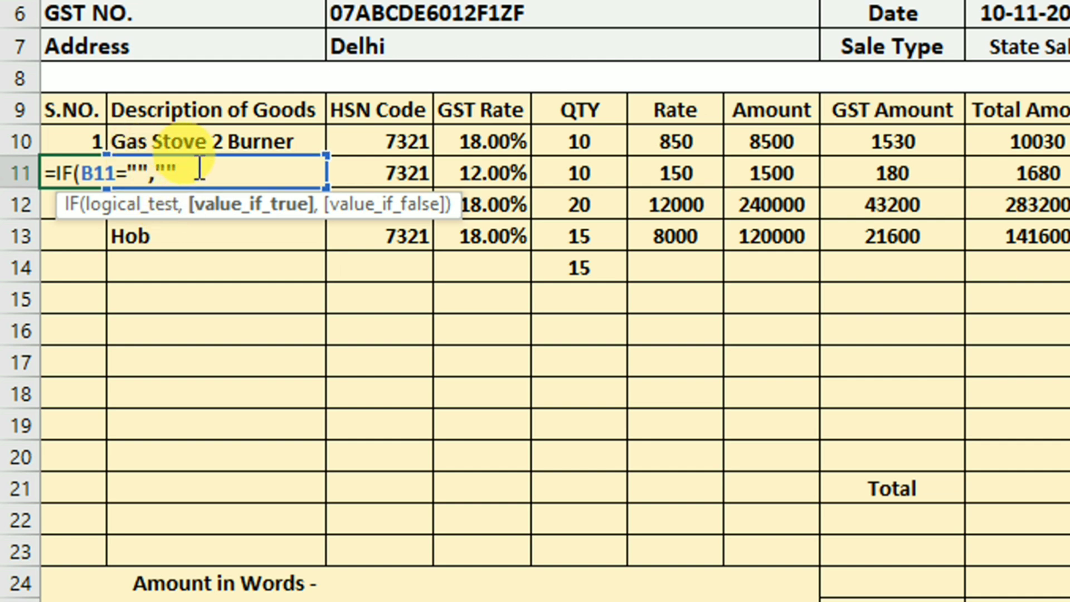
text(,)
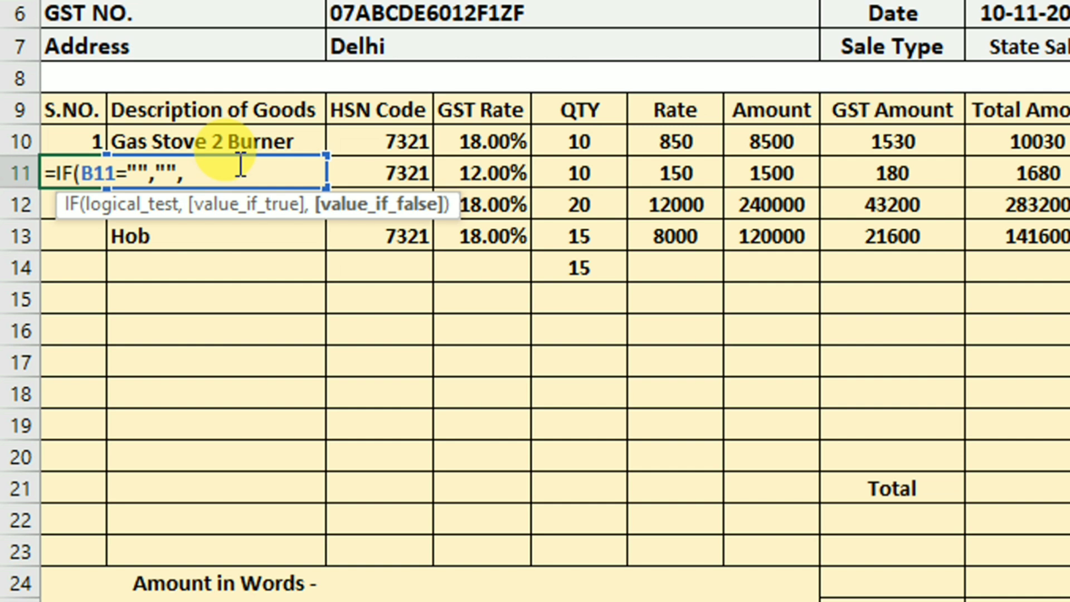
click(66, 136)
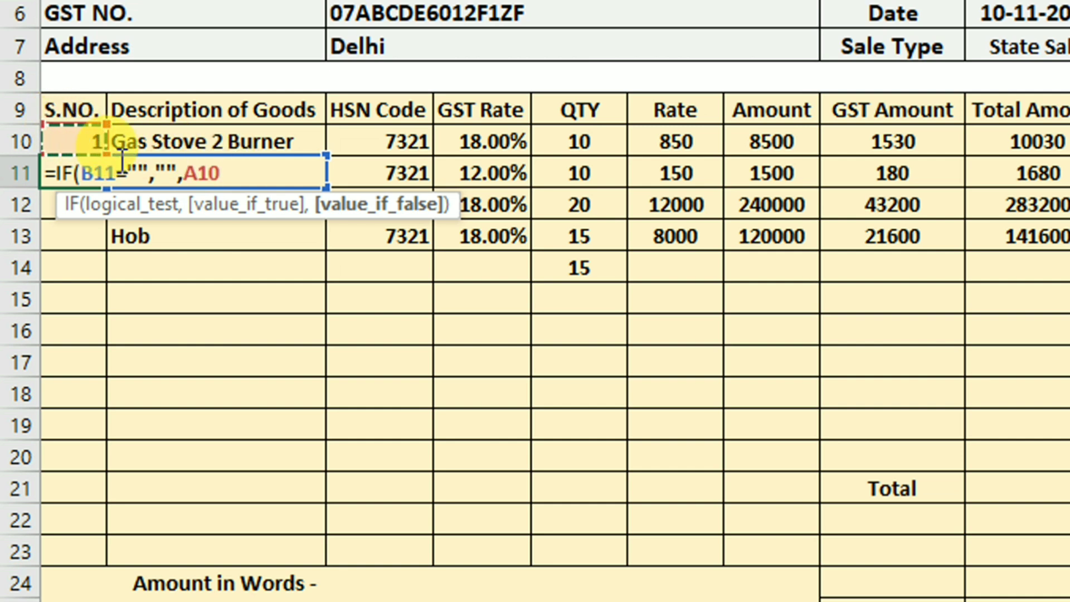
text(+1)
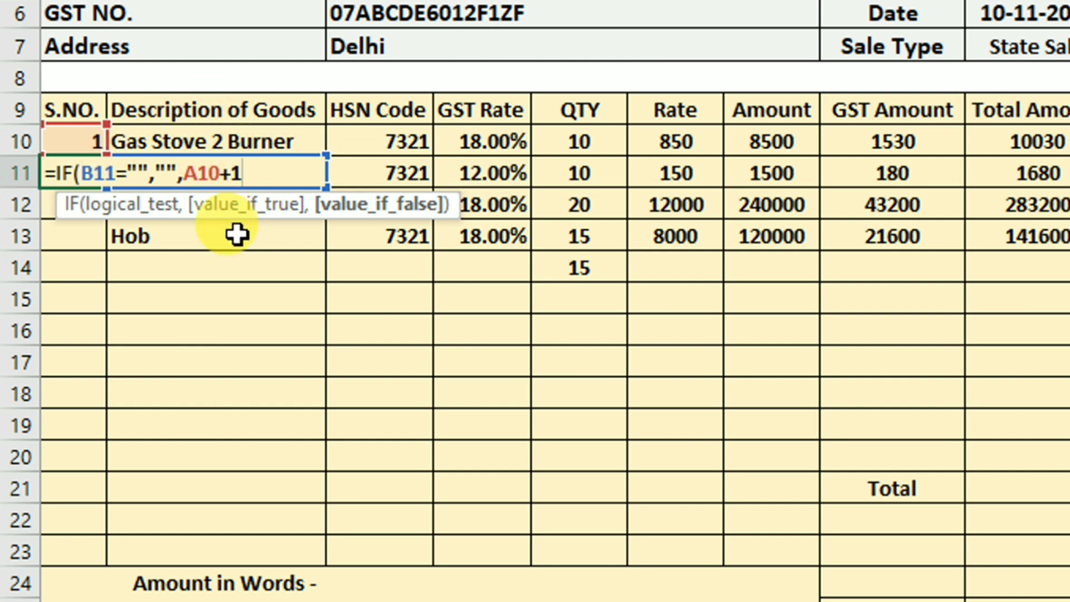
text())
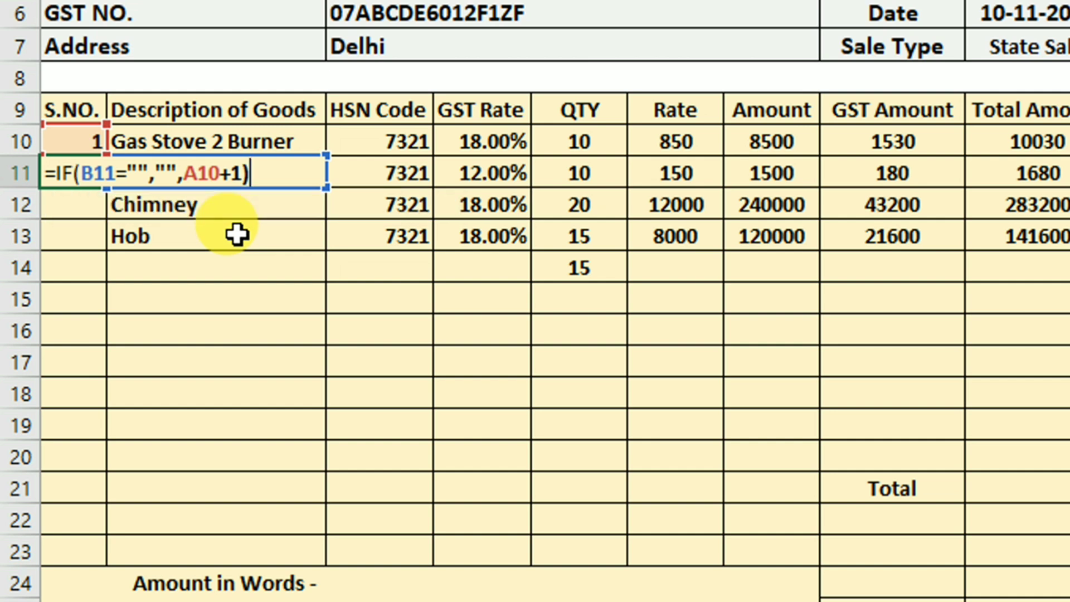
key(Return)
click(70, 172)
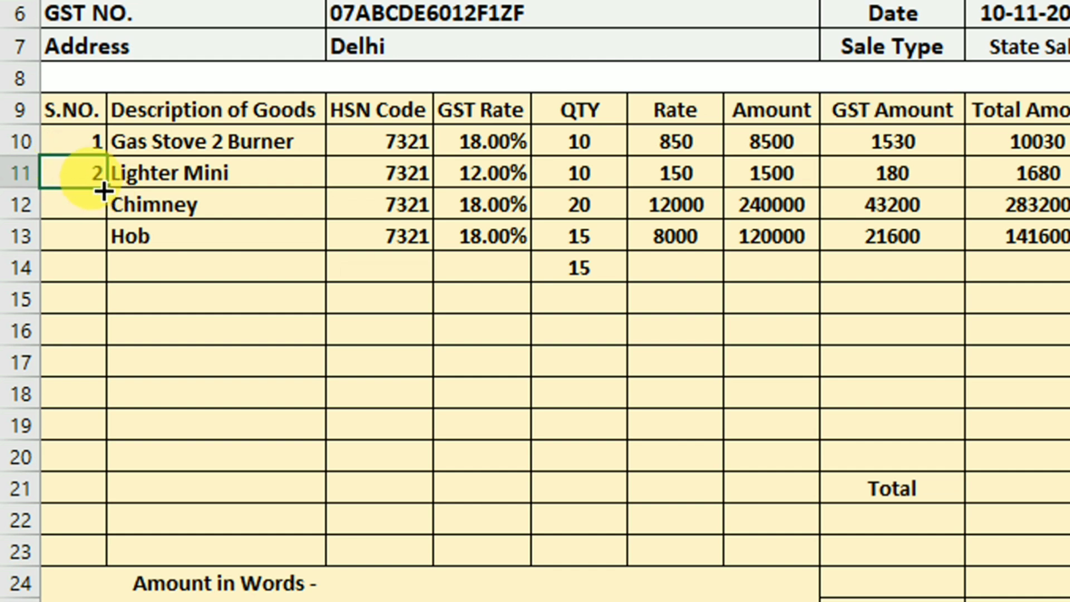
Copy the serial-number formula down to A20 and pick Cooker 4 Ltr for B14.
drag(104, 191, 98, 461)
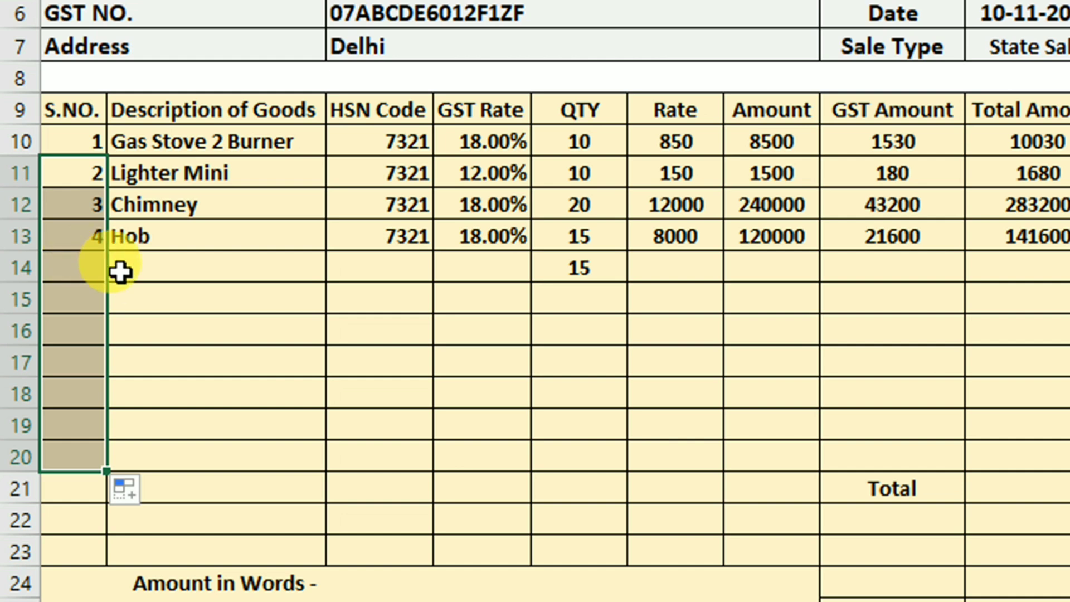
click(163, 268)
click(335, 270)
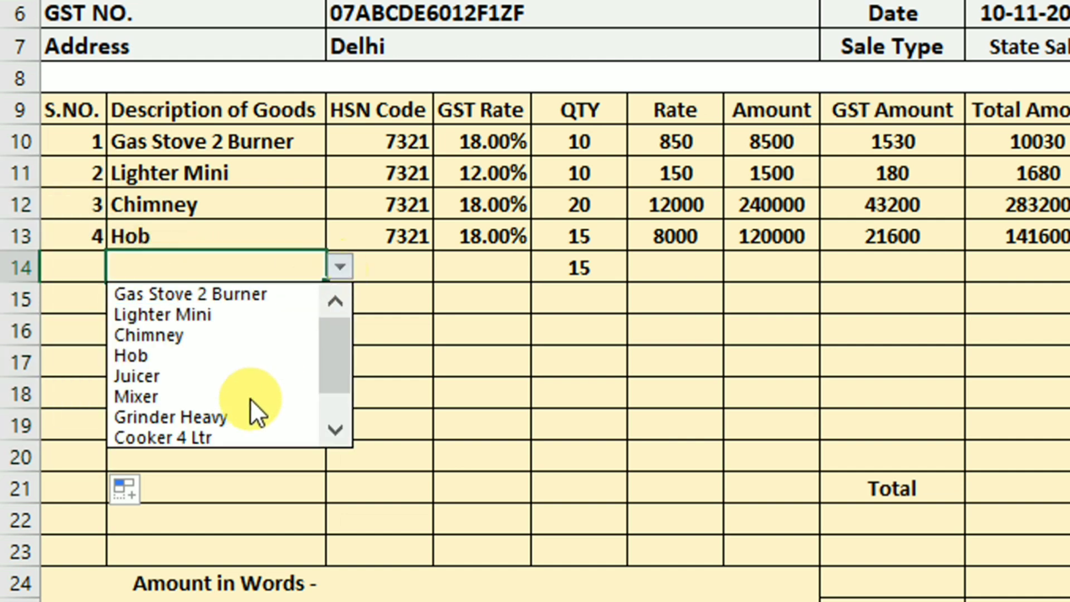
click(227, 435)
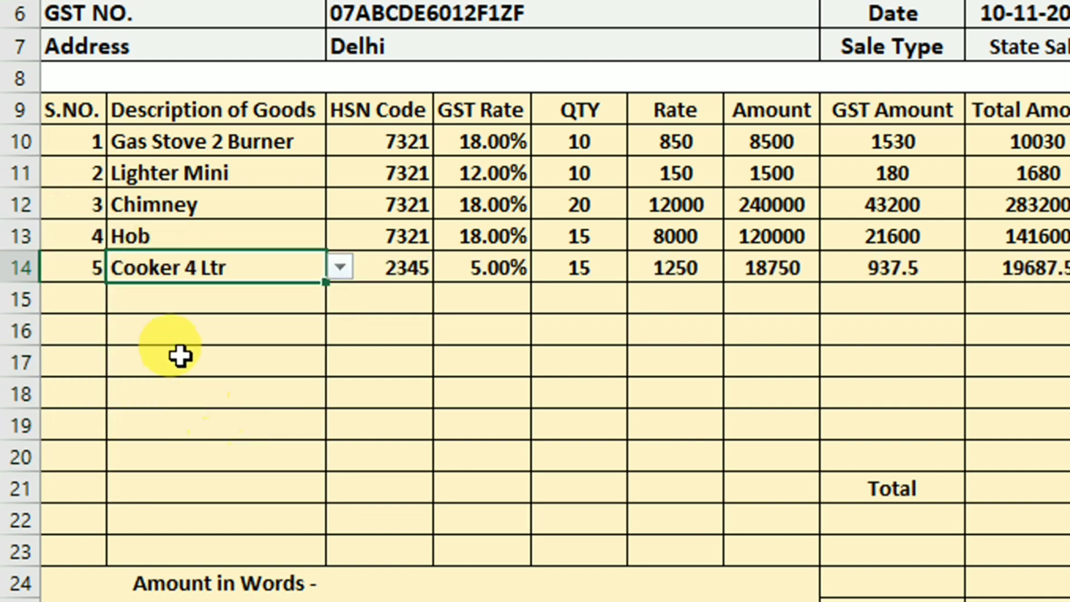
Select the whole of row 15 below the new item.
click(195, 328)
key(Up)
key(shift+space)
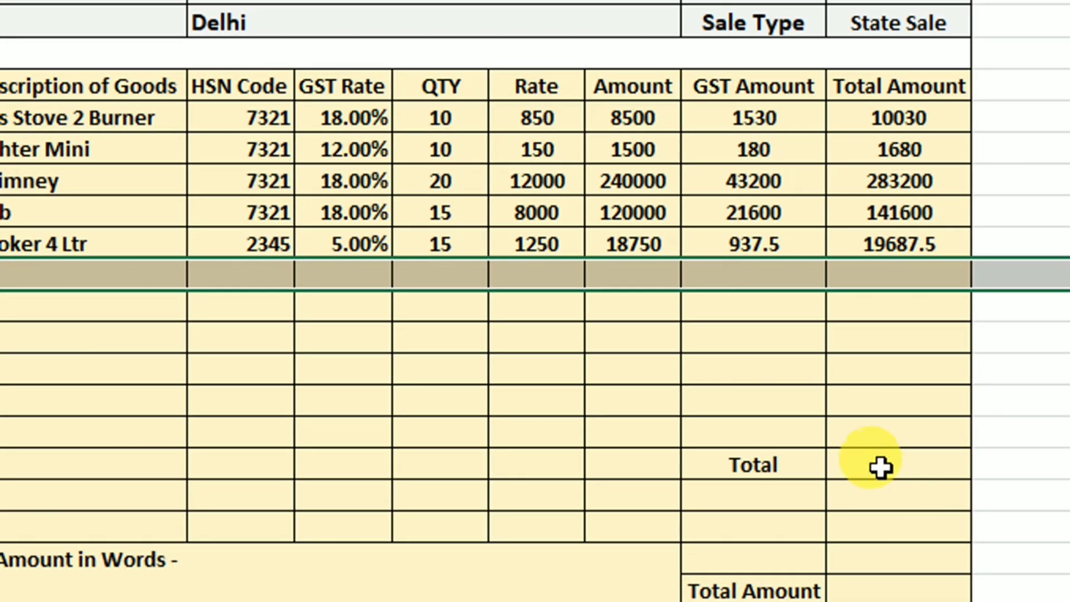
Enter =SUM(G10:G20) beside Total so it shows 388750.
click(881, 467)
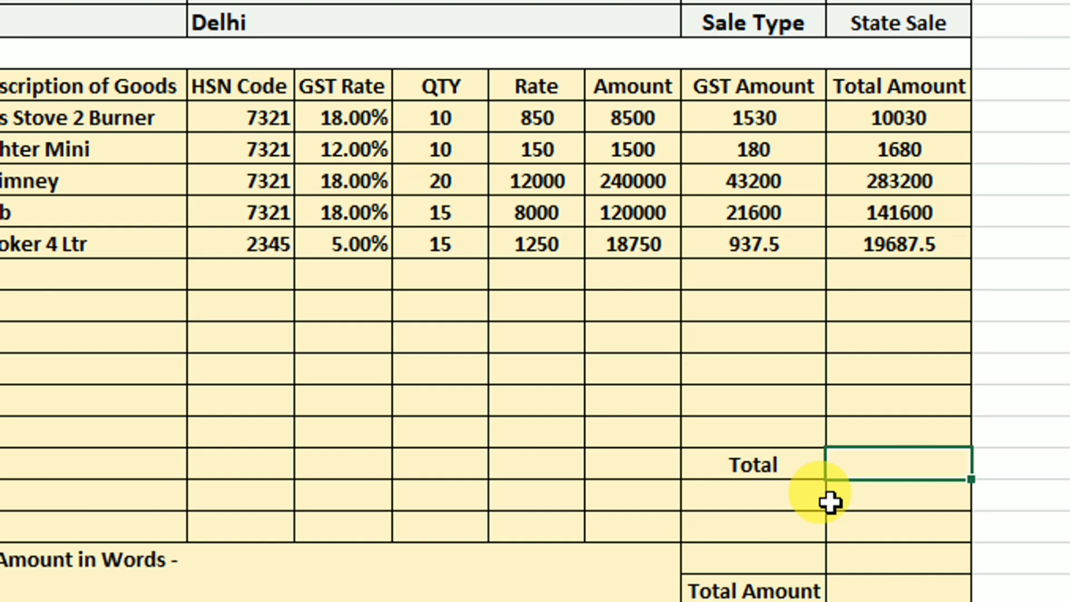
text(=sum)
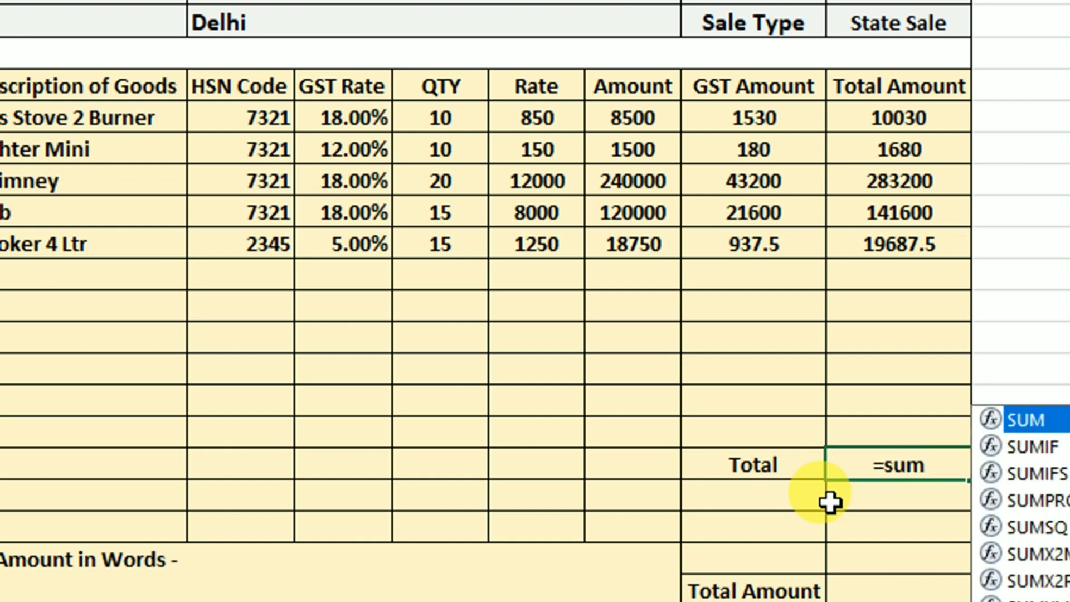
key(Tab)
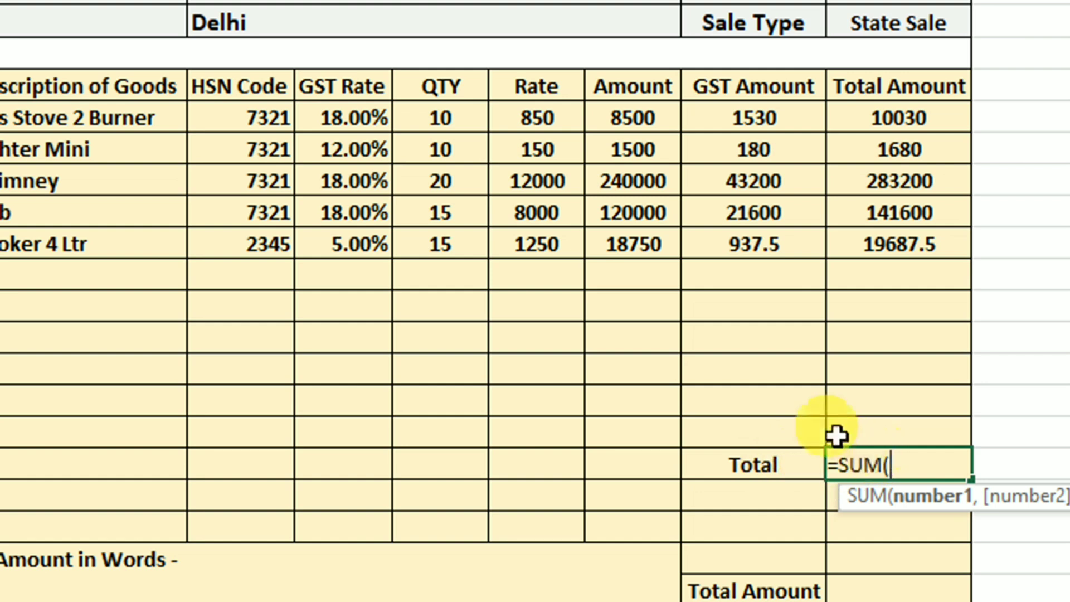
drag(635, 114, 644, 432)
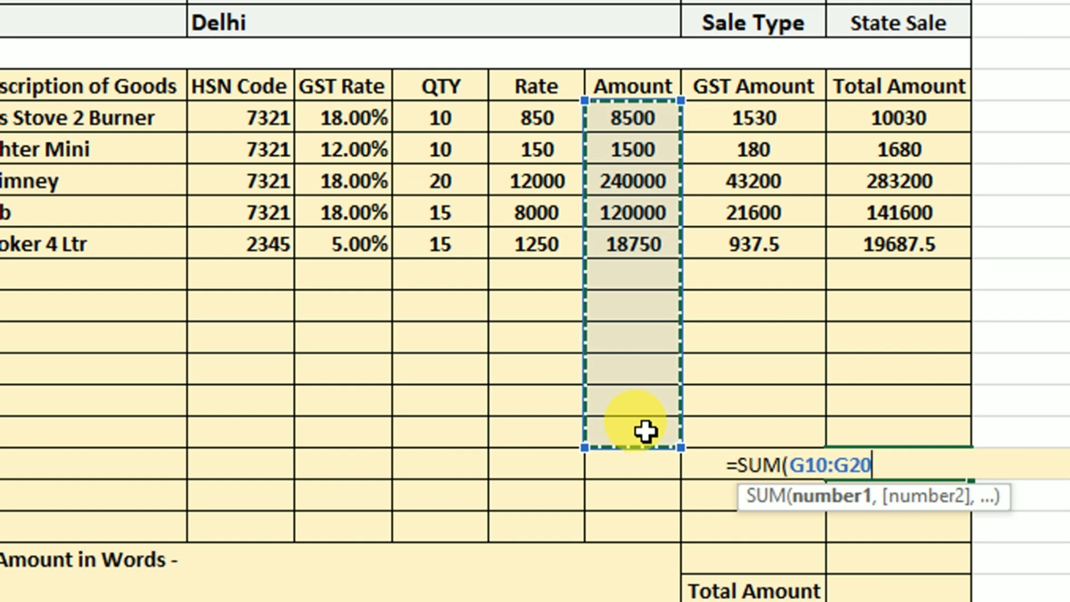
text())
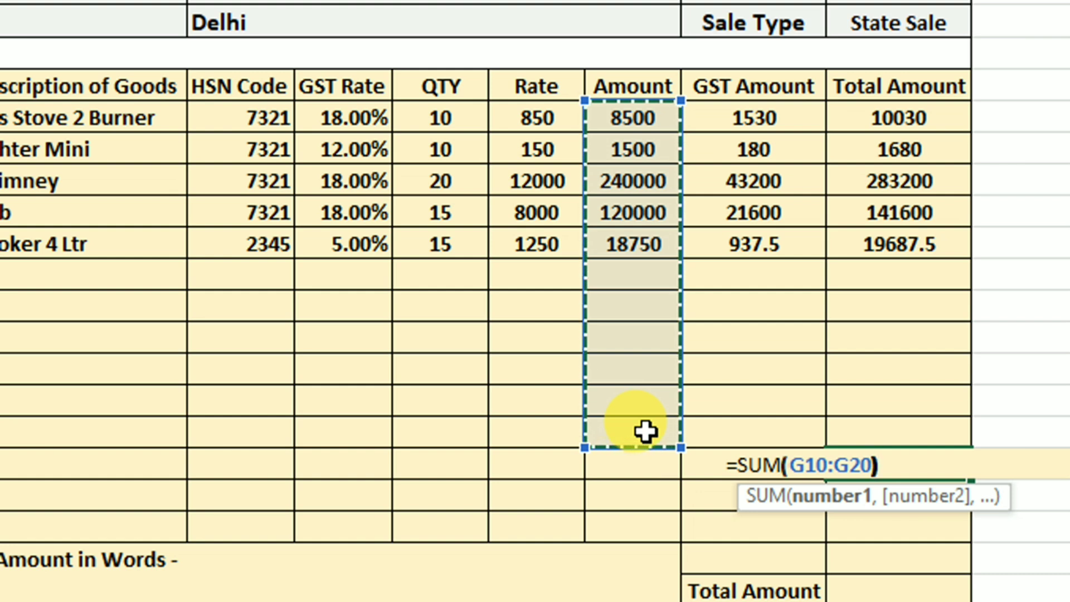
key(Return)
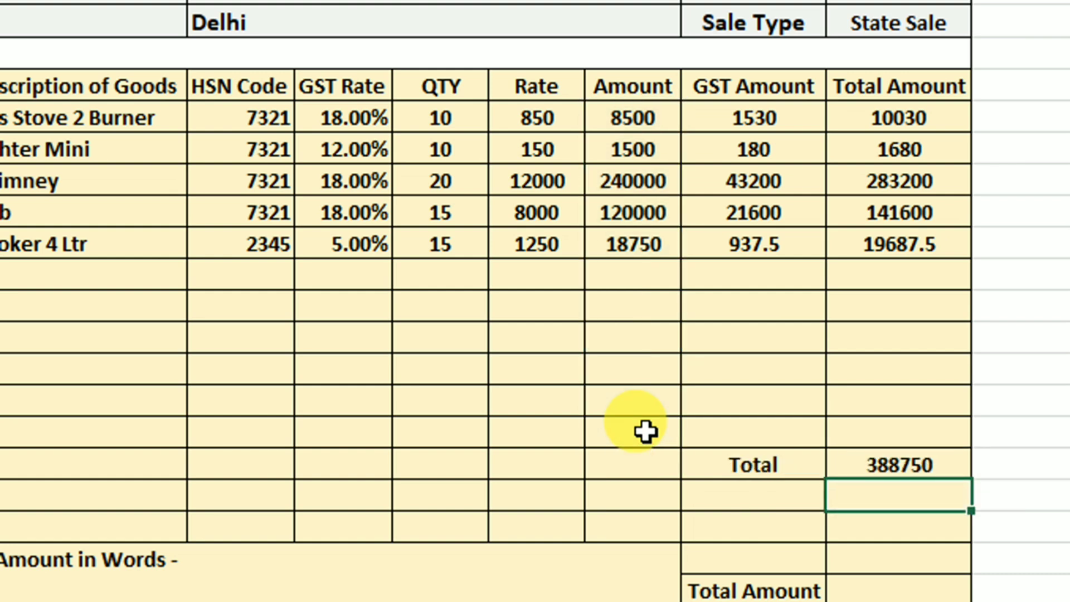
drag(632, 117, 627, 462)
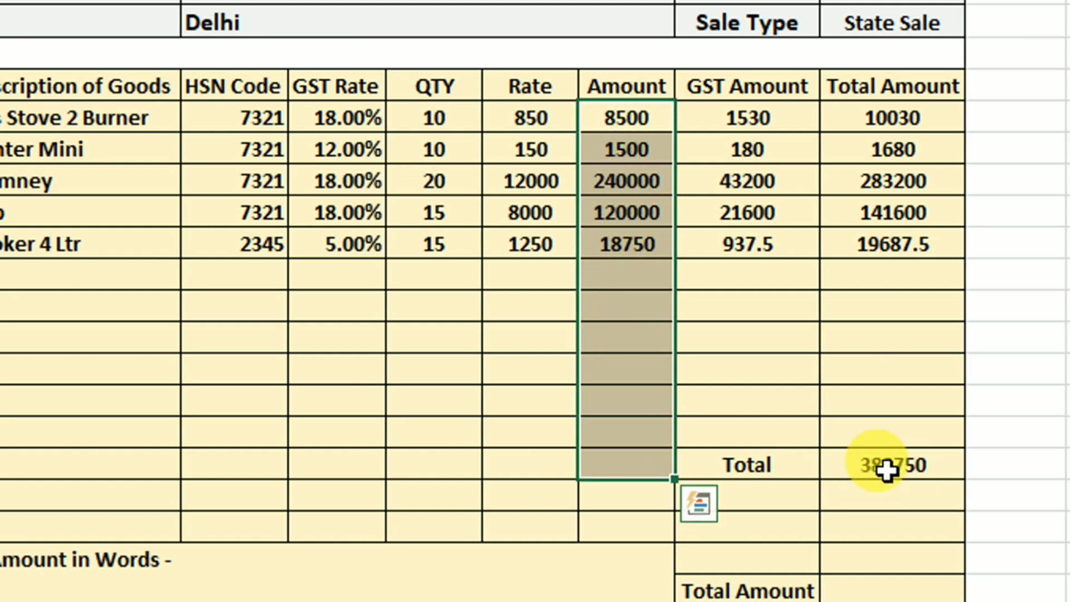
click(886, 471)
Sum the Total Amount column I10:I20 into the grand Total Amount cell, giving 456197.5.
key(Down)
key(Down)
key(Down)
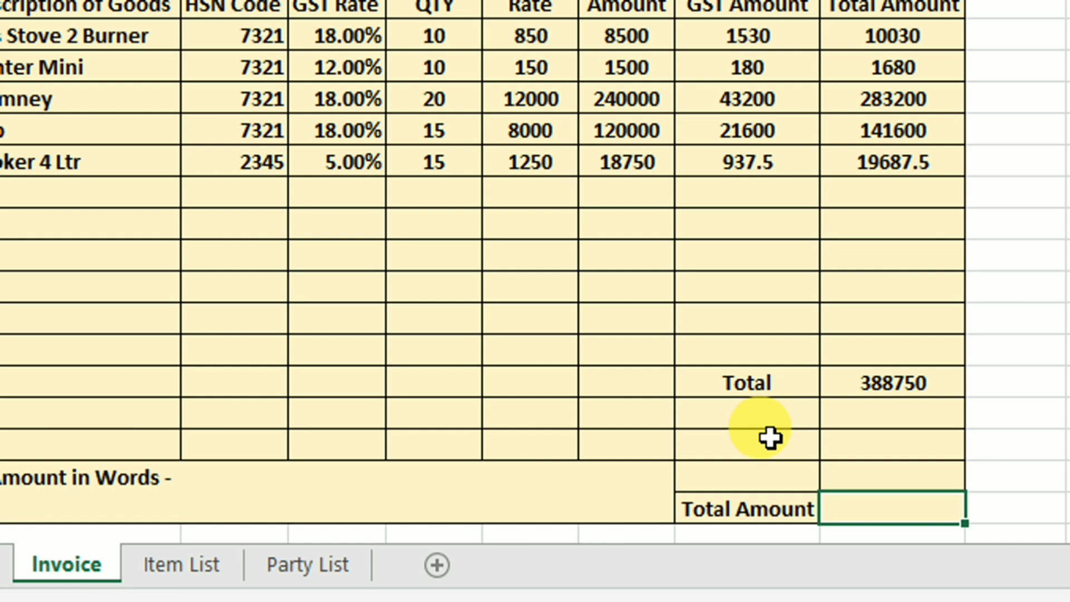
text(=)
text(sum)
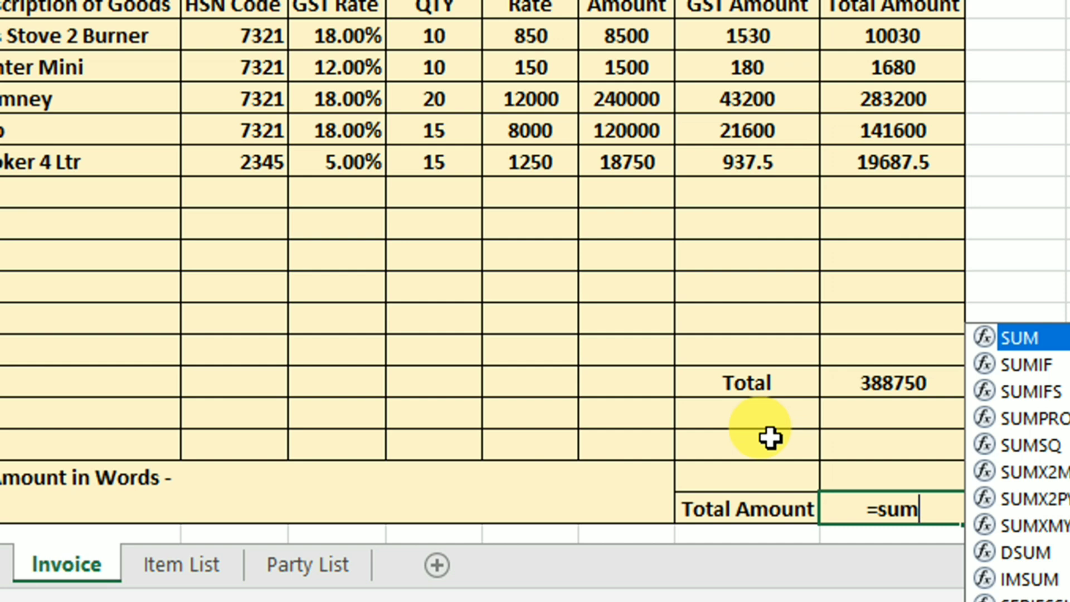
key(Tab)
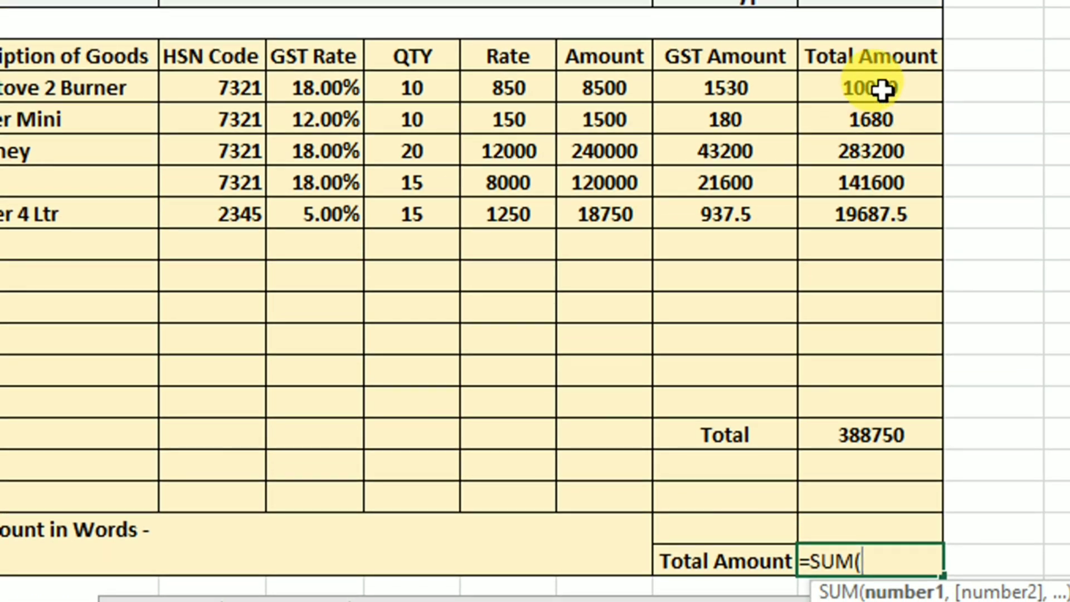
drag(883, 89, 878, 410)
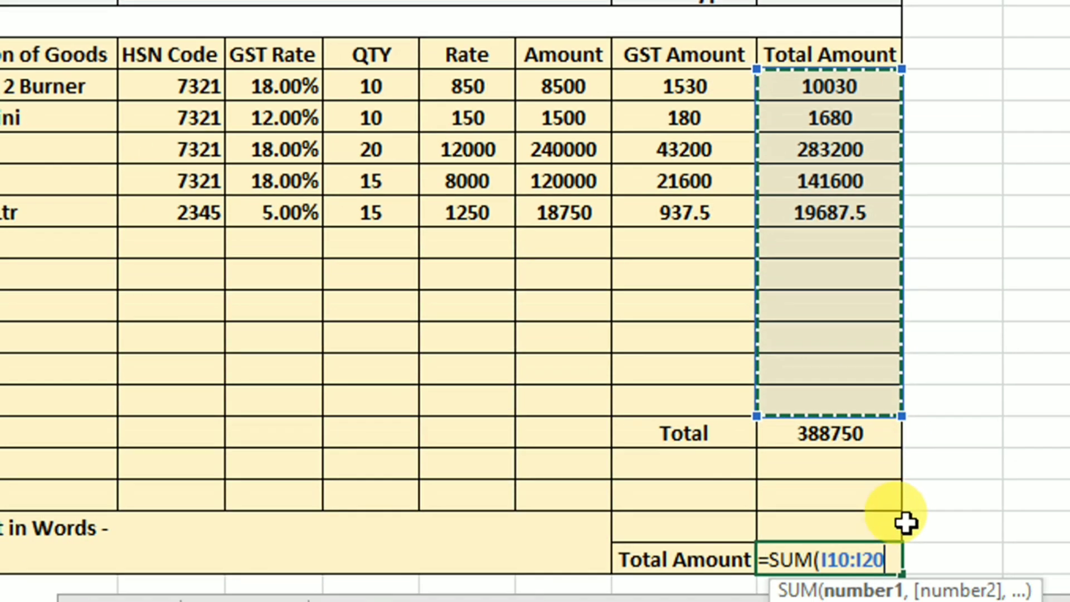
text())
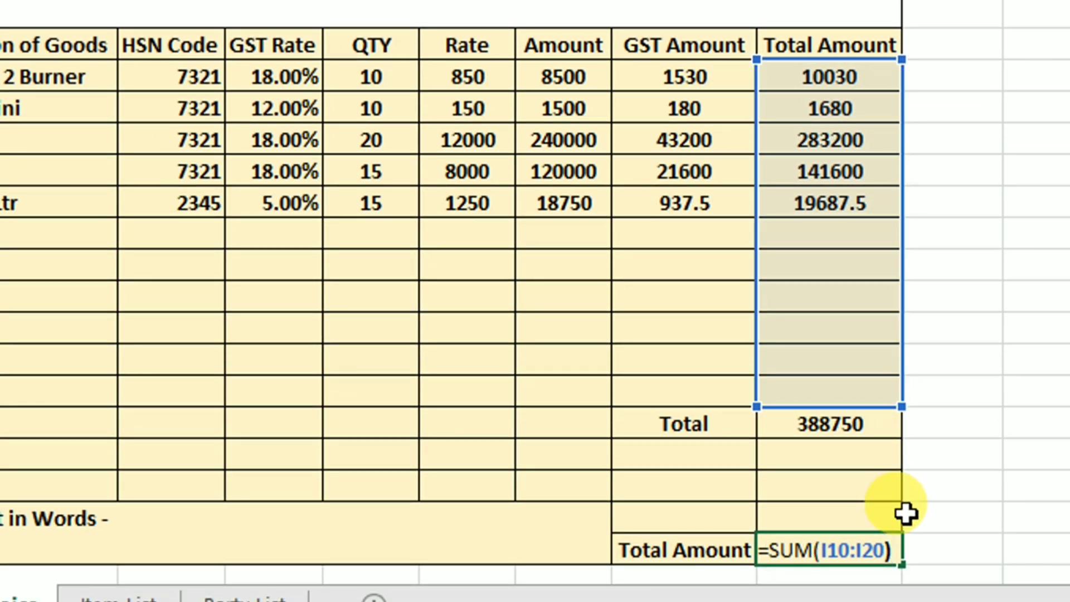
key(Return)
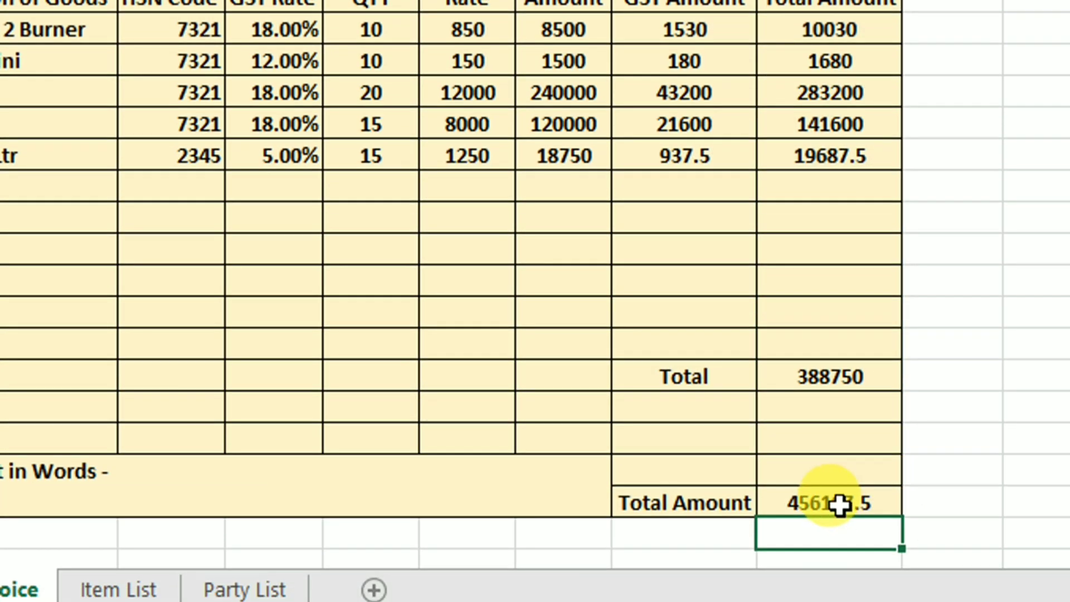
click(838, 503)
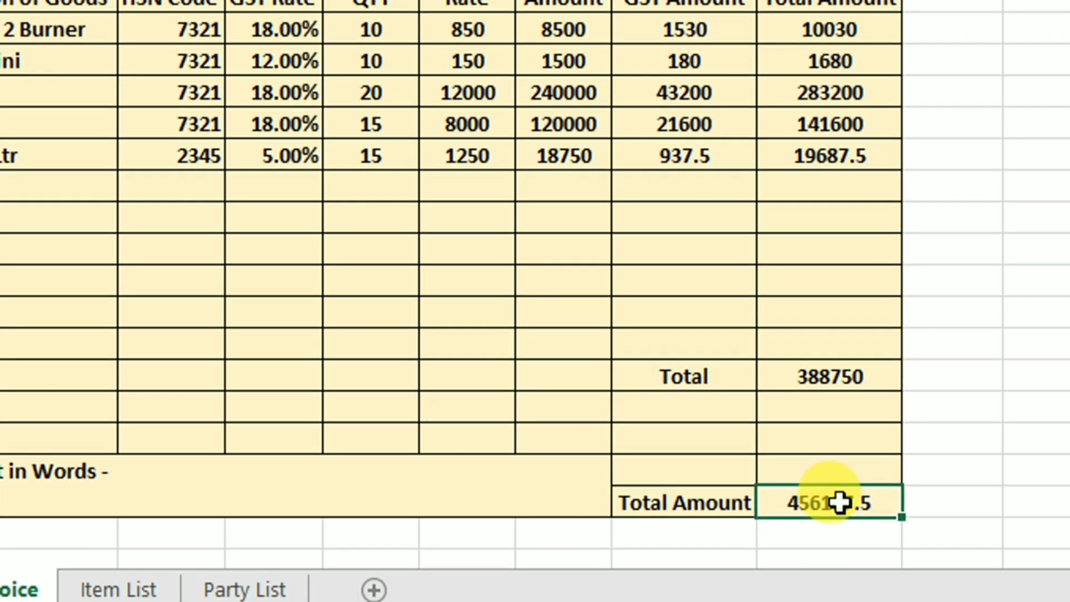
key(Up)
key(Up)
key(Up)
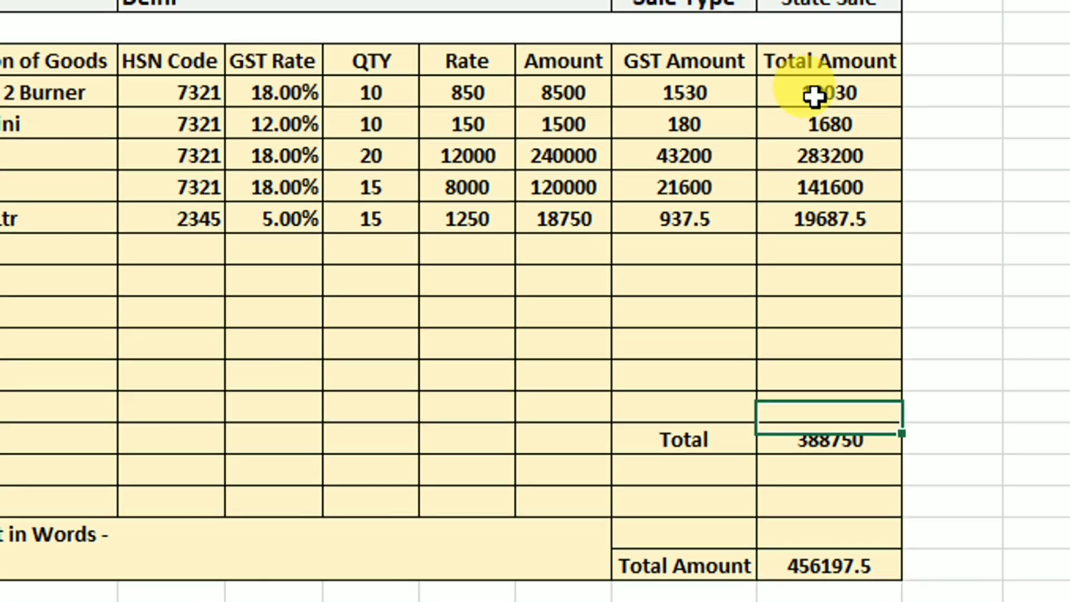
drag(815, 96, 812, 310)
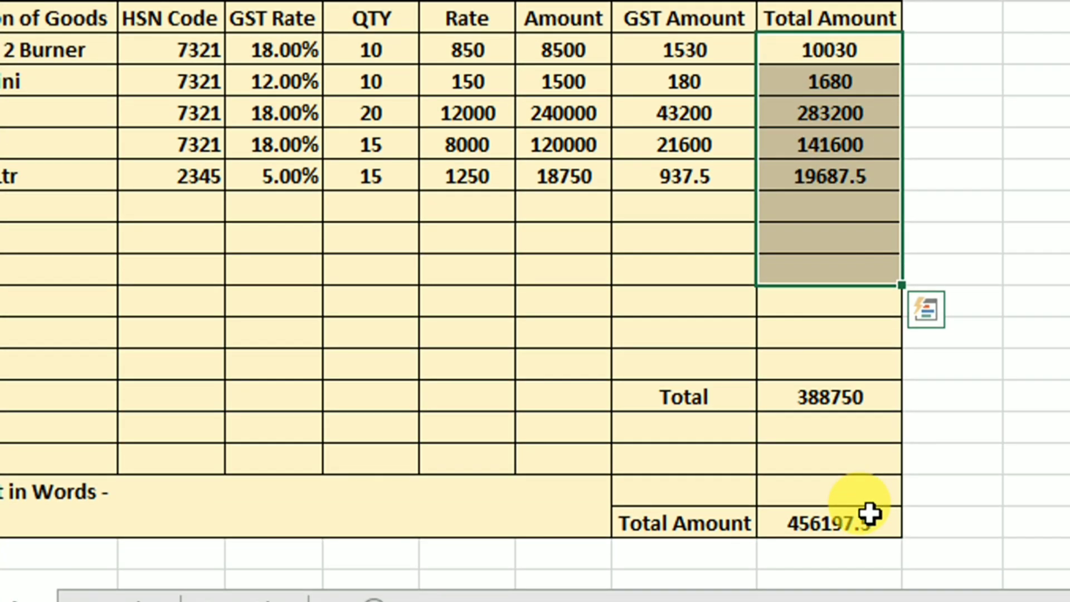
Pick InterState Sale from the Sale Type dropdown in place of State Sale.
scroll(370, 526, down, 1)
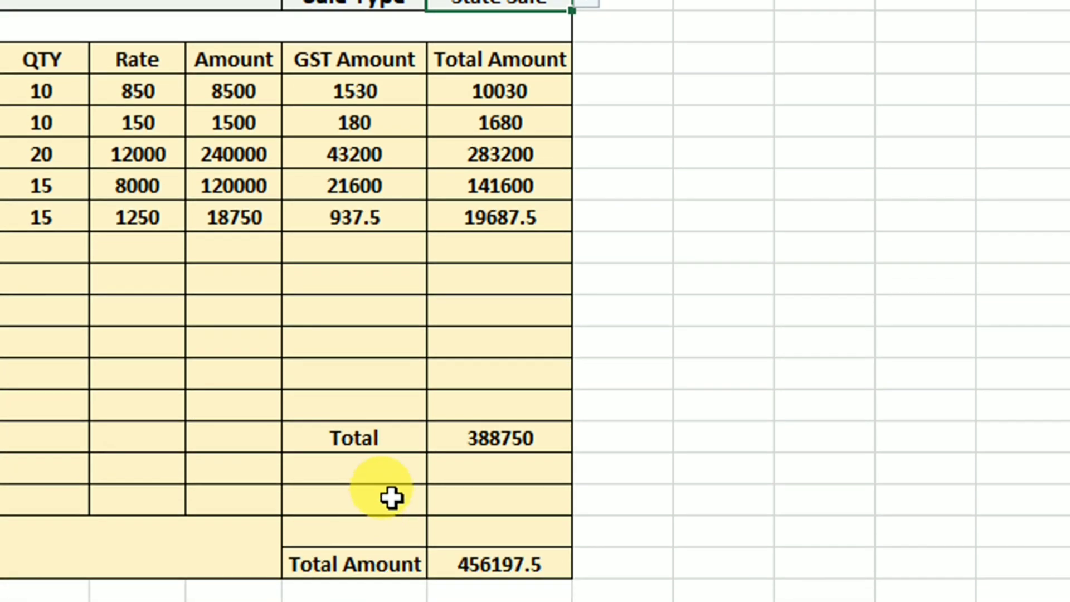
scroll(518, 84, up, 1)
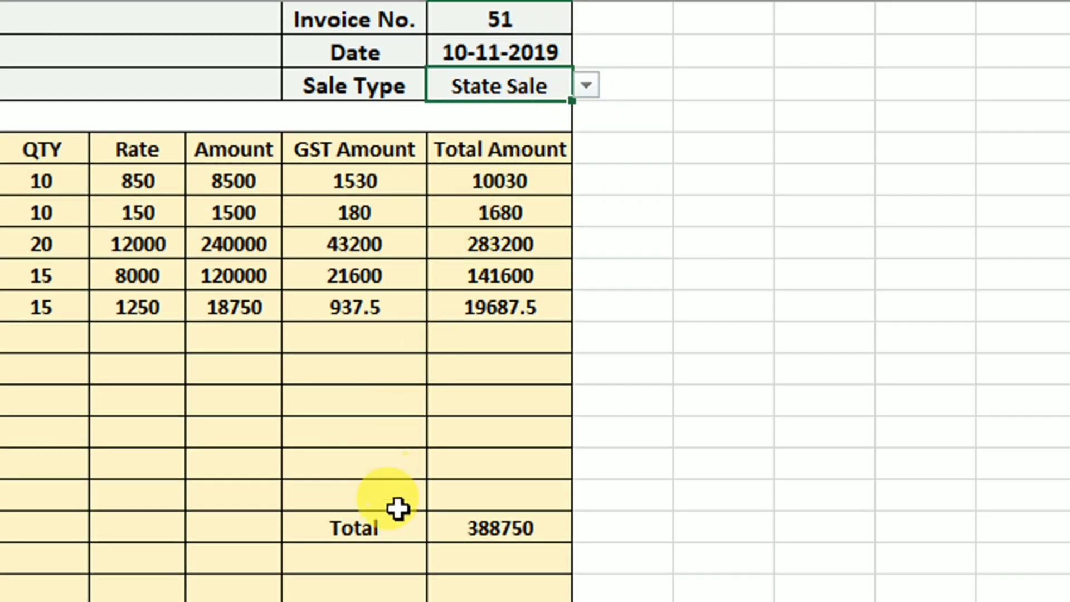
scroll(390, 510, down, 1)
scroll(370, 512, down, 1)
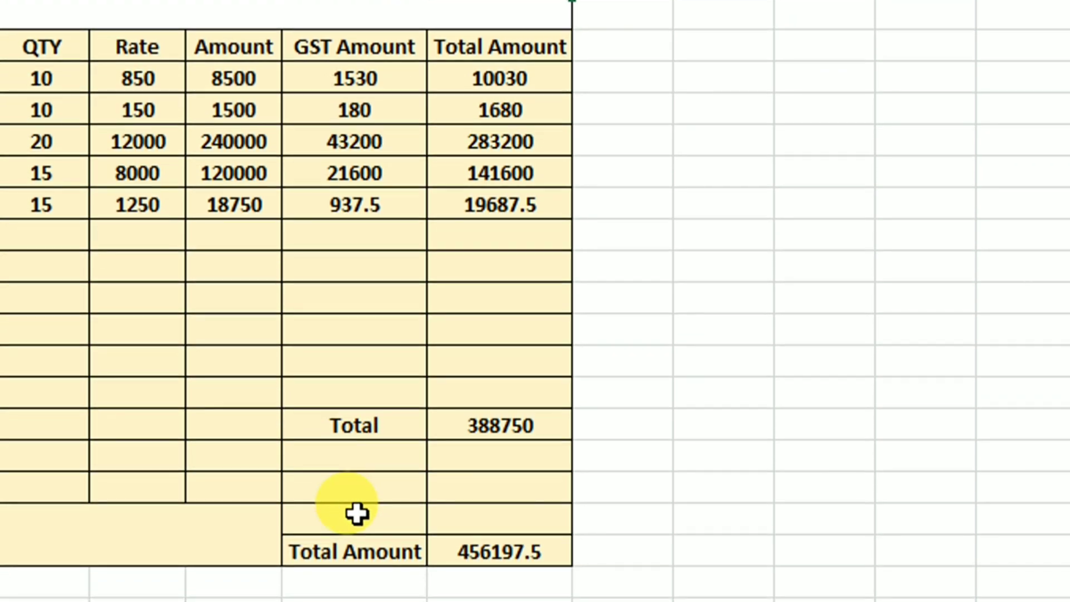
scroll(562, 78, up, 3)
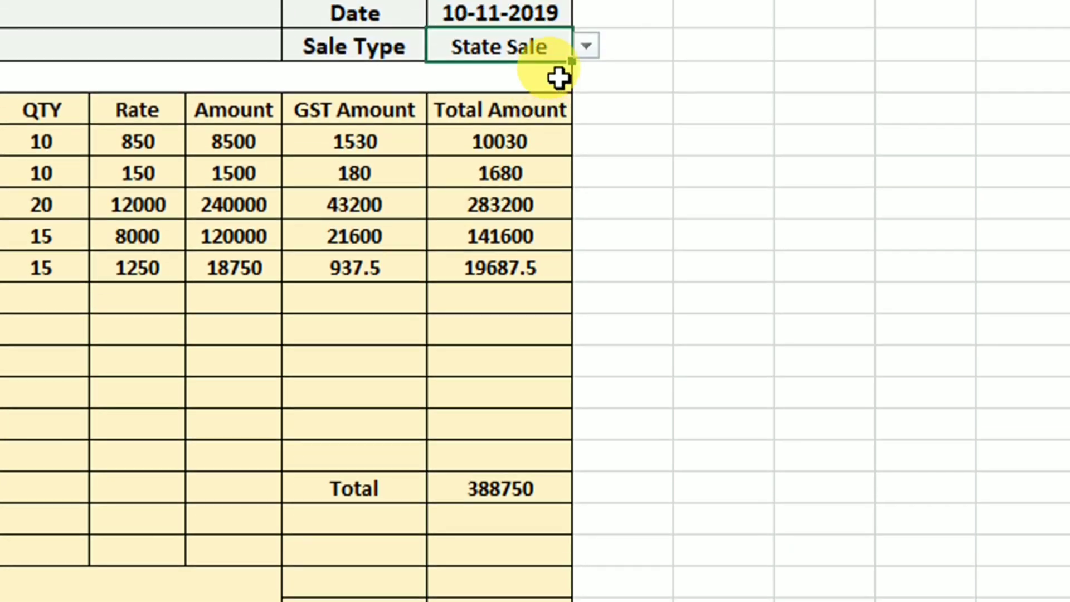
click(585, 88)
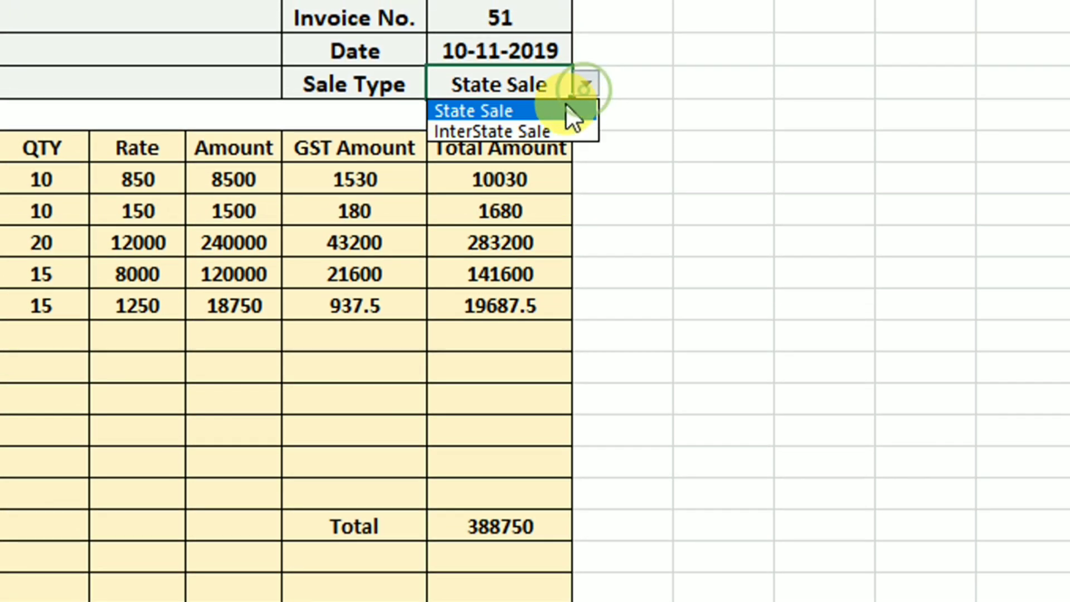
click(484, 131)
scroll(344, 513, down, 1)
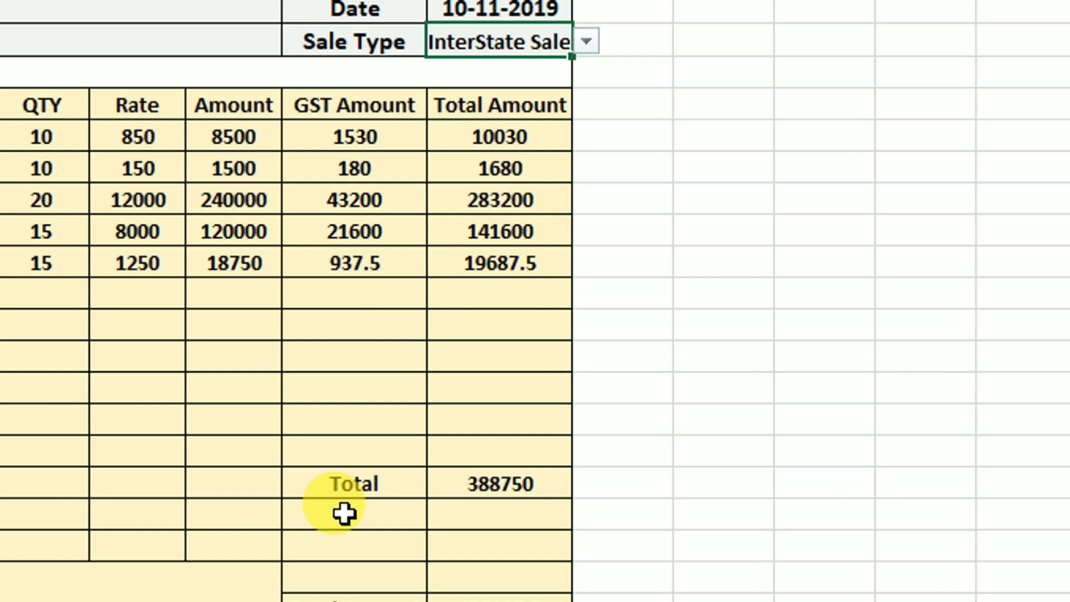
click(344, 513)
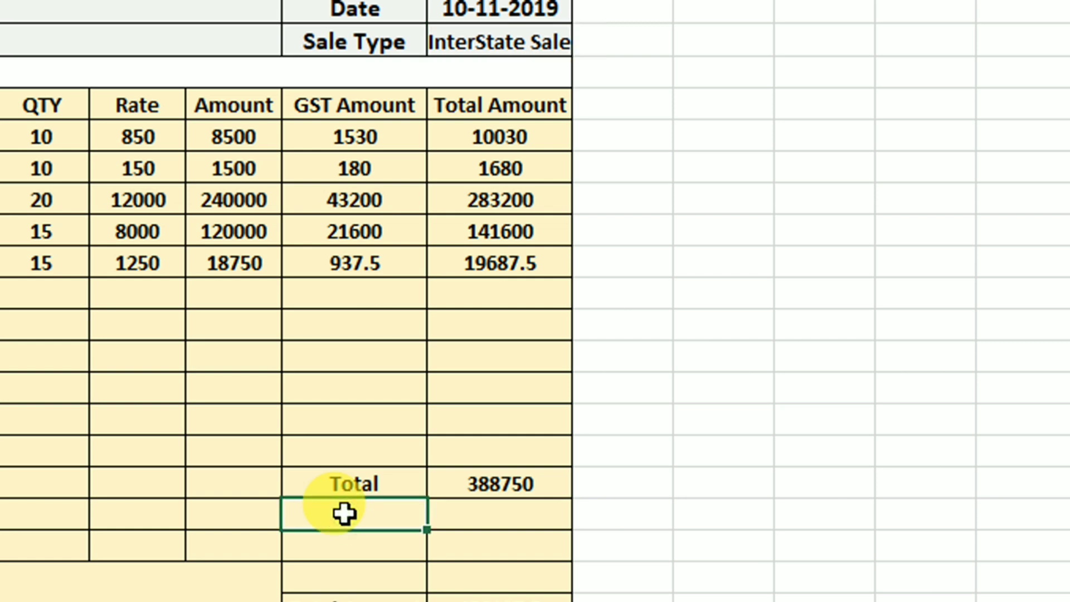
scroll(345, 513, down, 1)
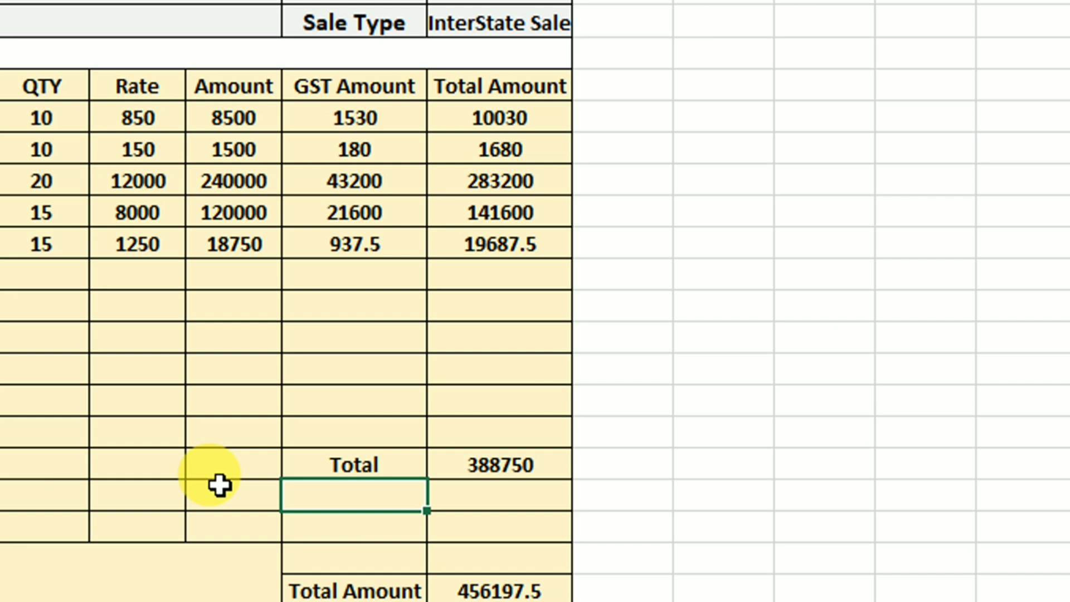
Enter =IF(I7="InterState Sale","IGST","") in the cell below Total.
text(=)
text(if)
key(Tab)
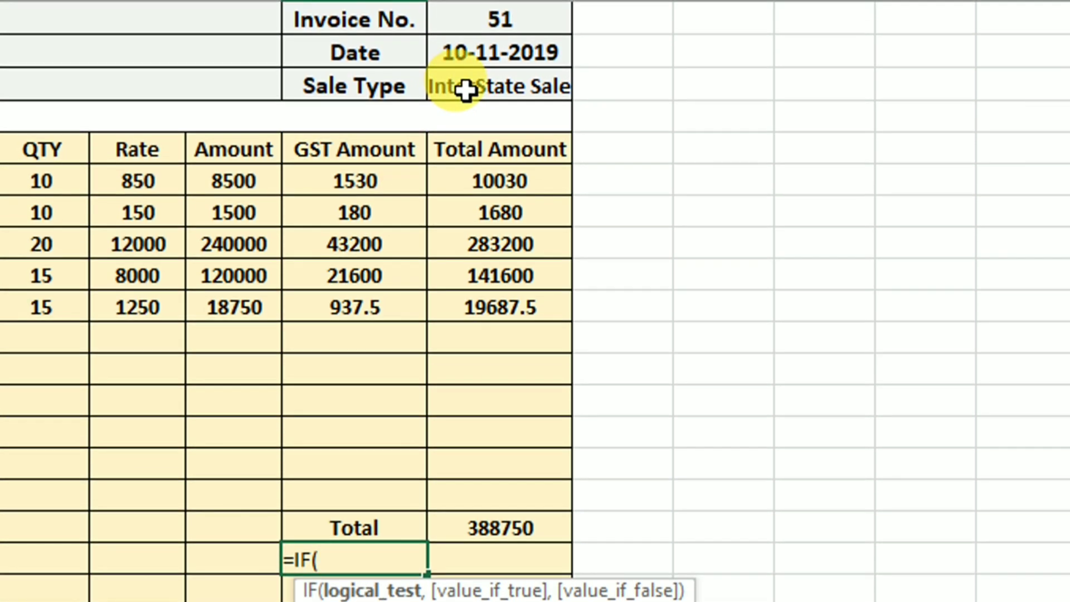
click(466, 89)
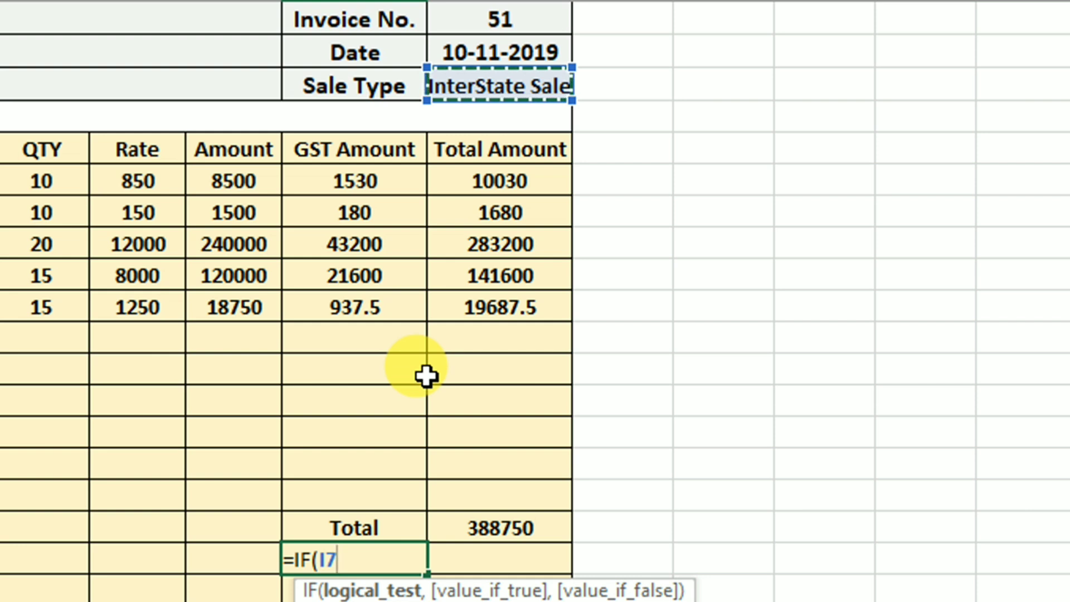
text(=")
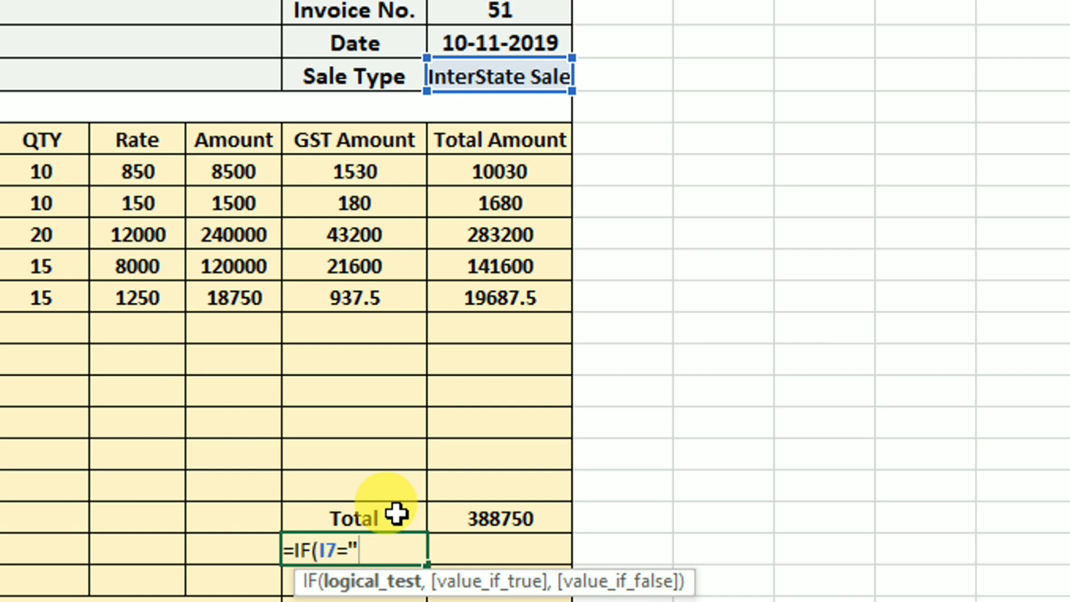
text(InterS)
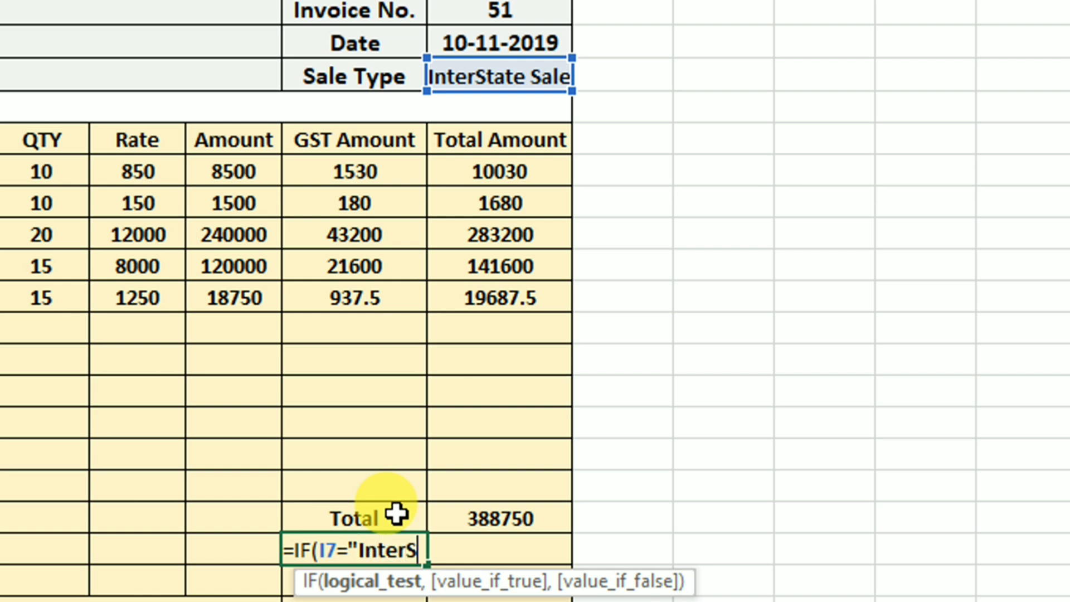
text(tate Sal)
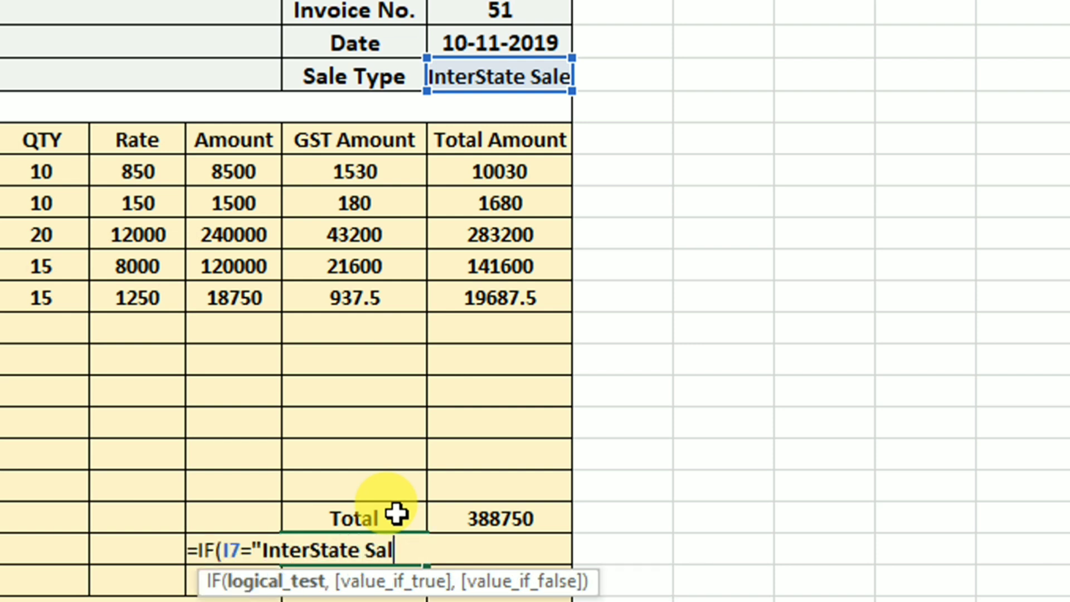
text(e)
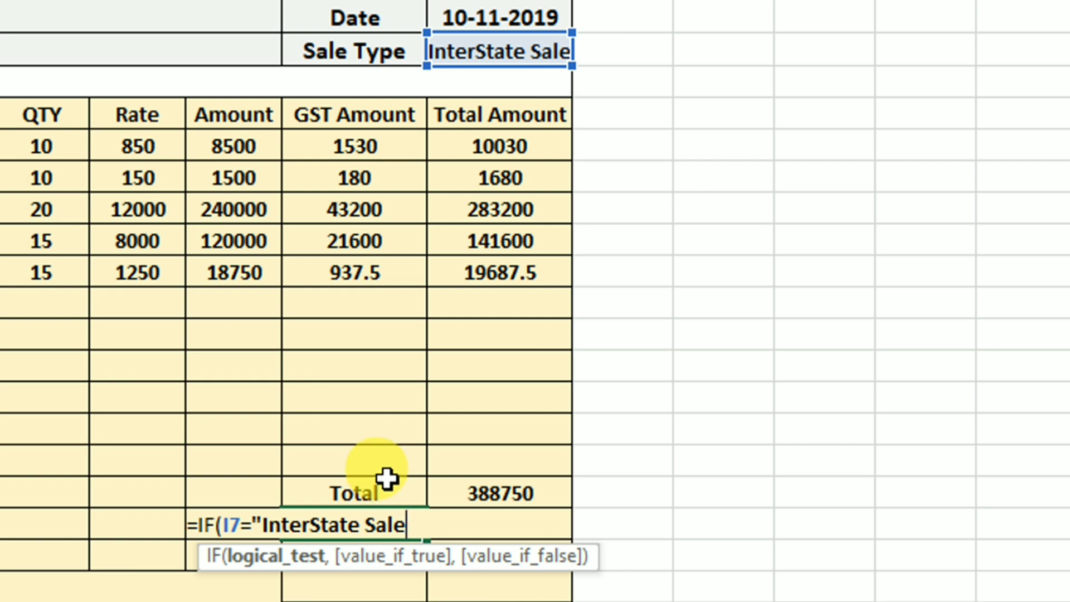
text(")
text(,)
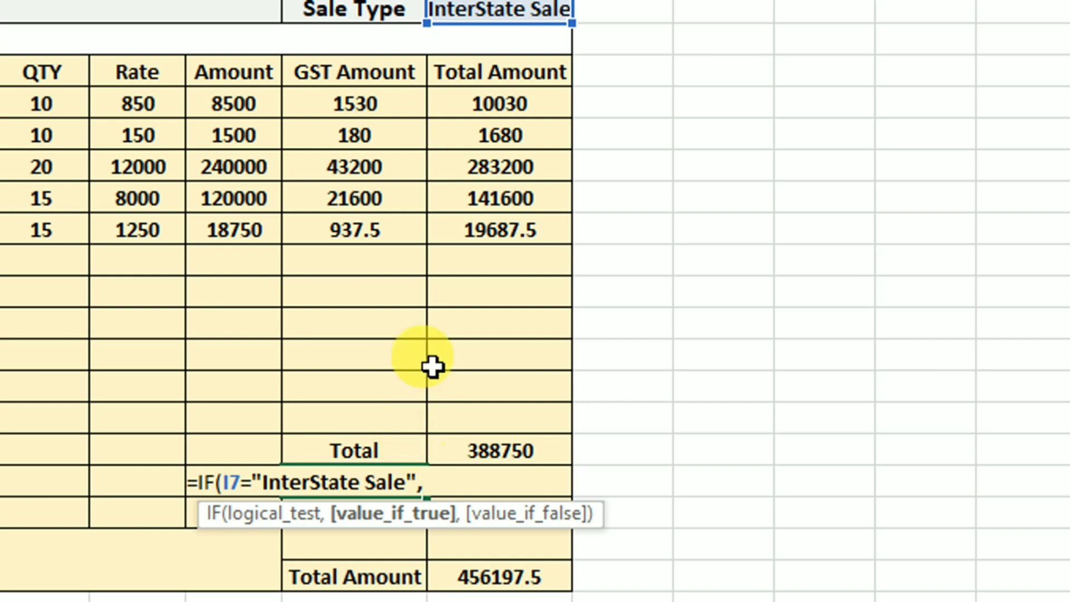
scroll(473, 81, up, 2)
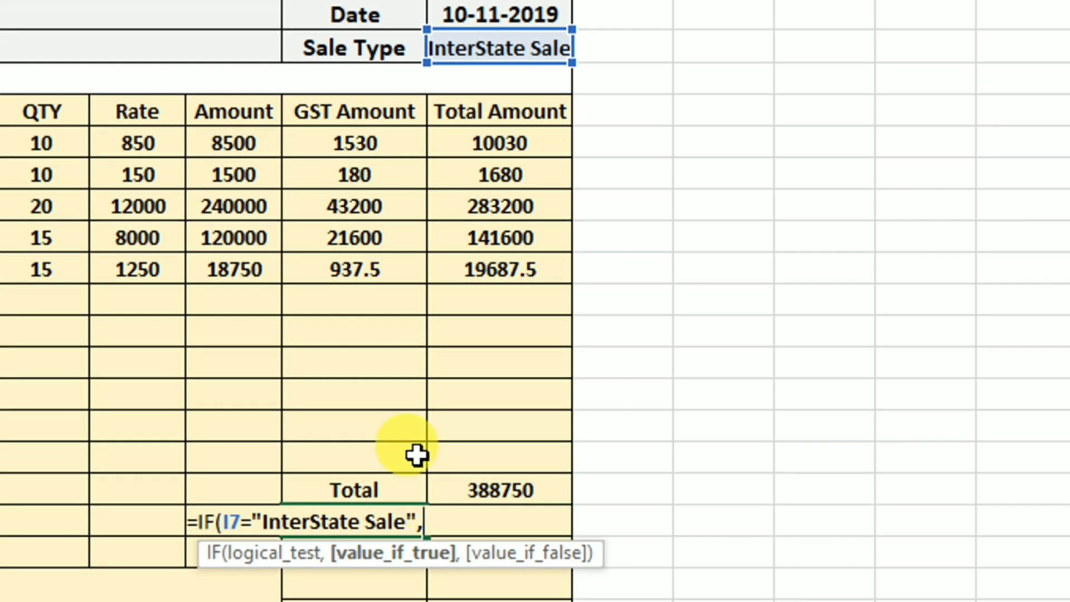
text("IG)
text(ST")
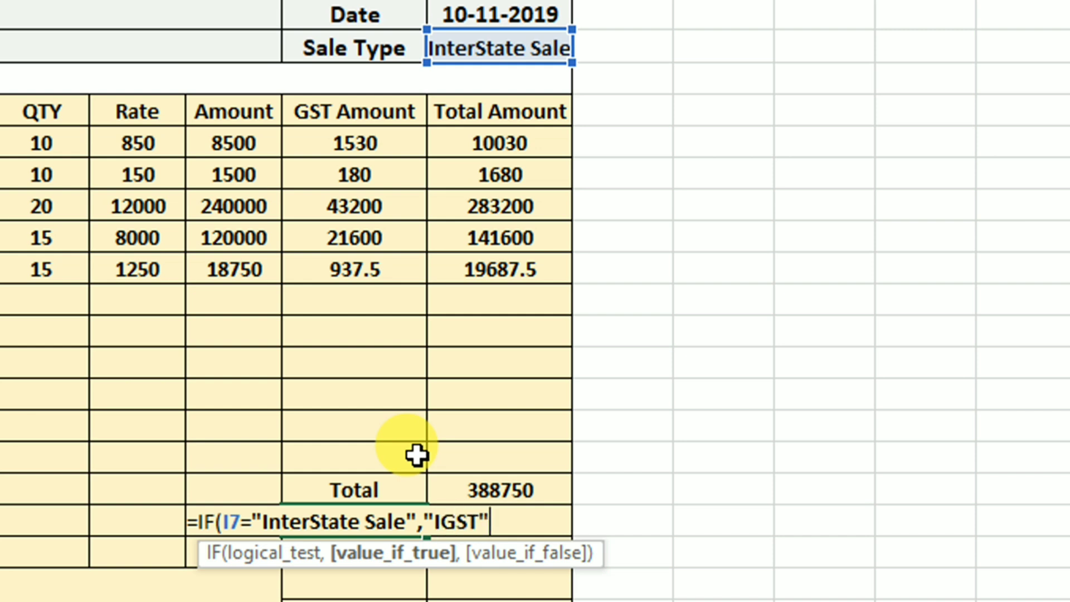
text(,)
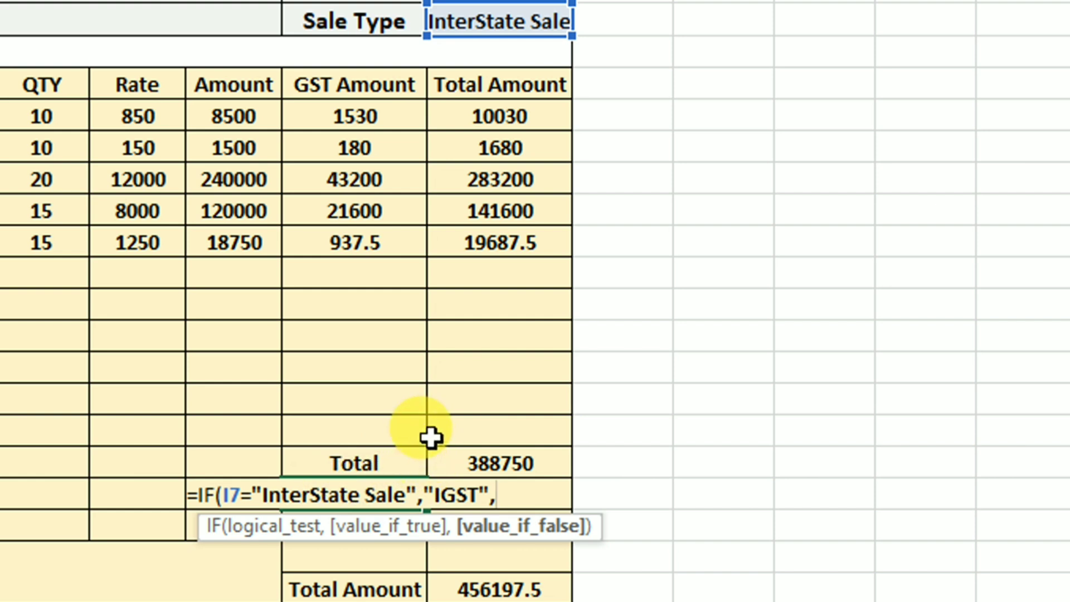
text("")
text())
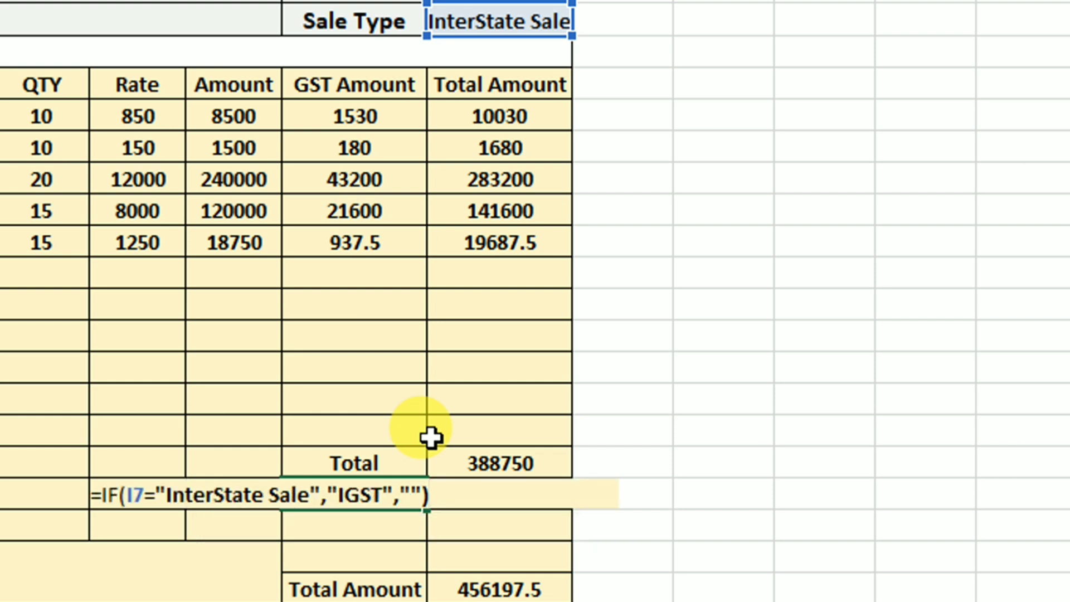
key(Return)
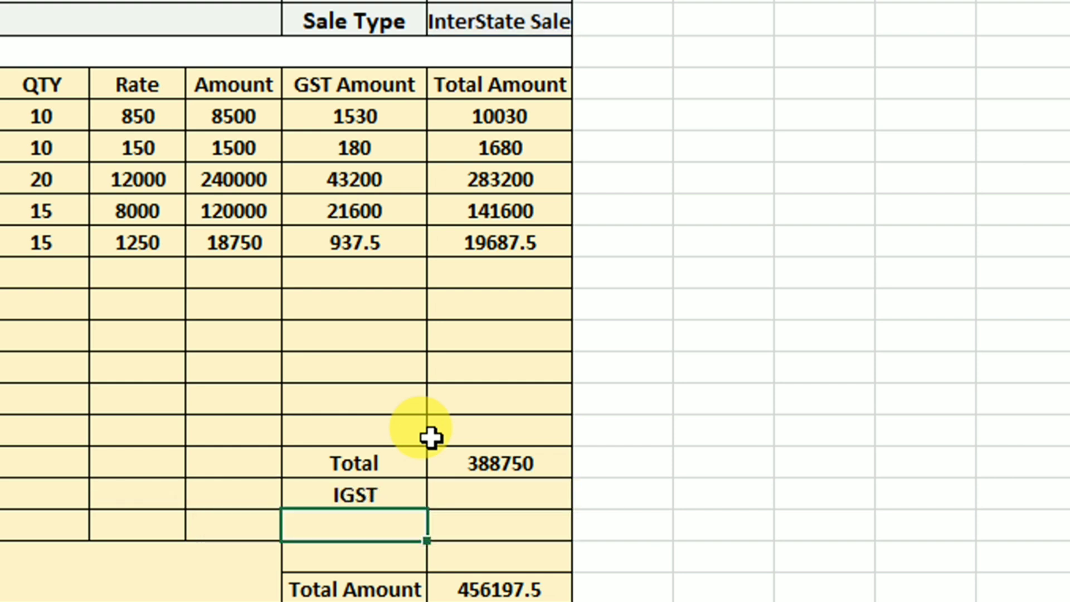
Set Sale Type back to State Sale and confirm the IGST label turns blank.
click(365, 495)
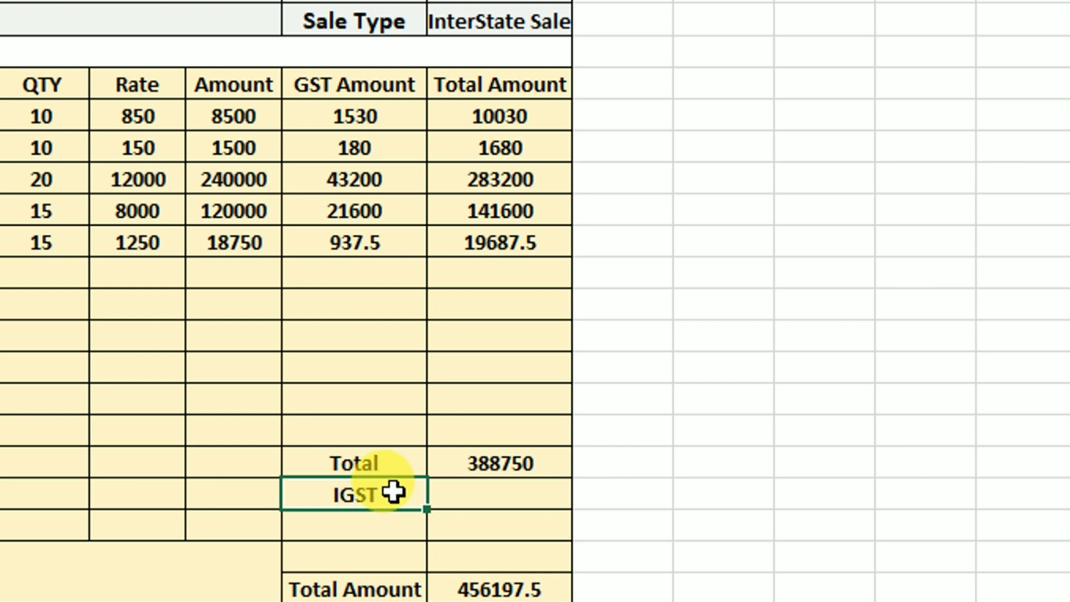
scroll(496, 89, up, 2)
click(503, 92)
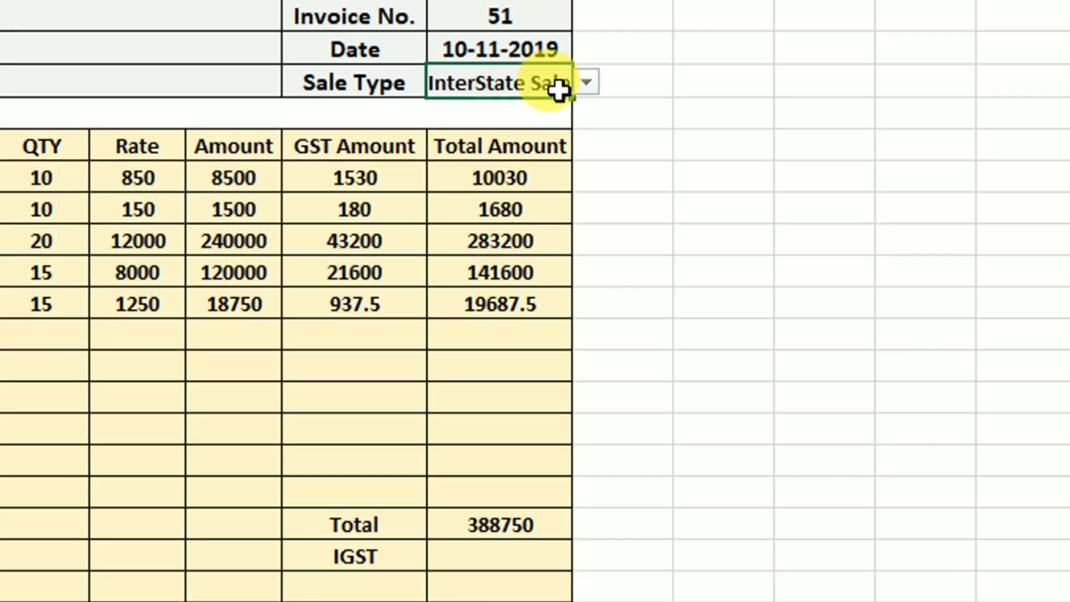
click(580, 89)
click(531, 105)
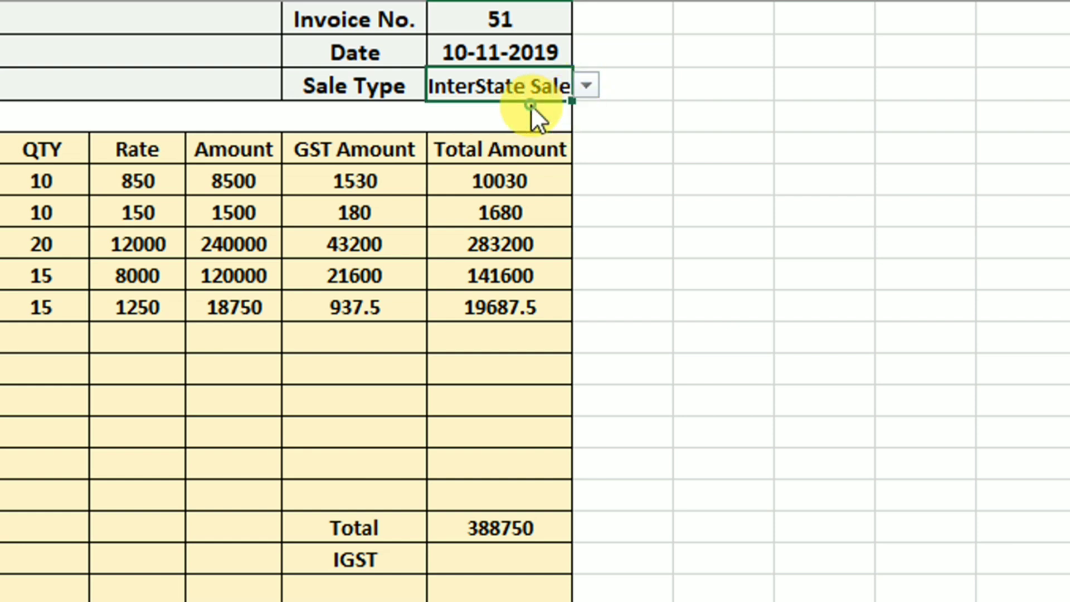
scroll(367, 504, down, 1)
click(341, 513)
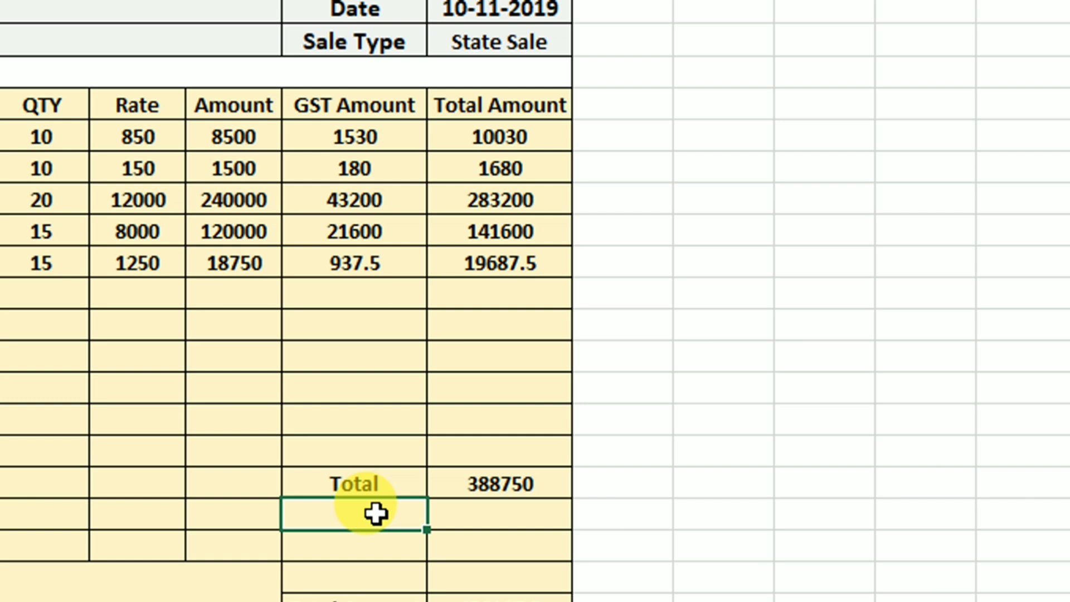
click(349, 512)
text(=)
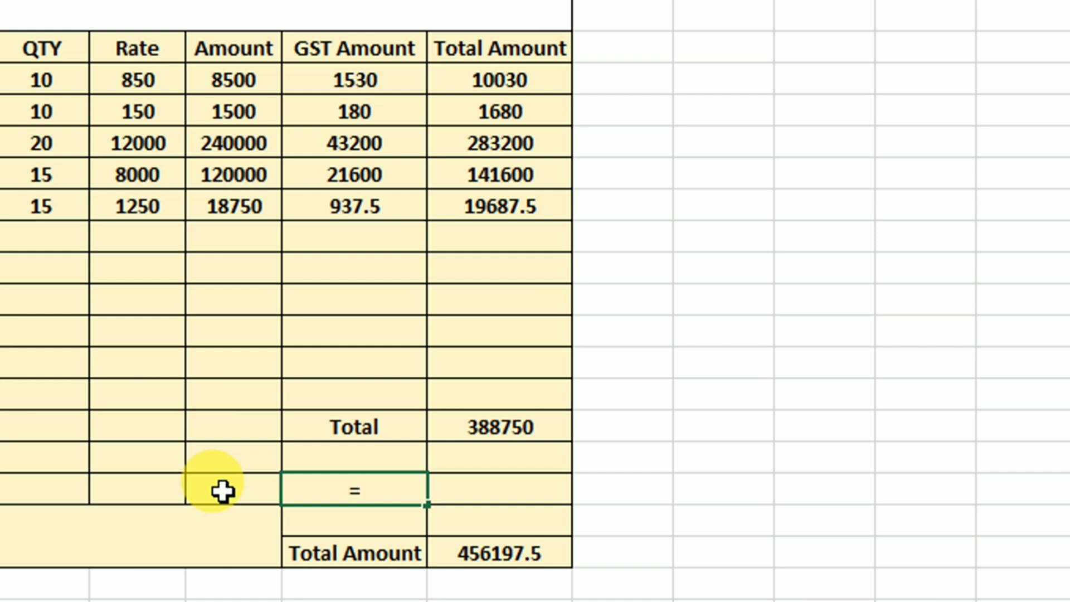
Enter =IF(I7="State Sale","CGST","") in the label cell below the IGST row.
text(if)
key(Tab)
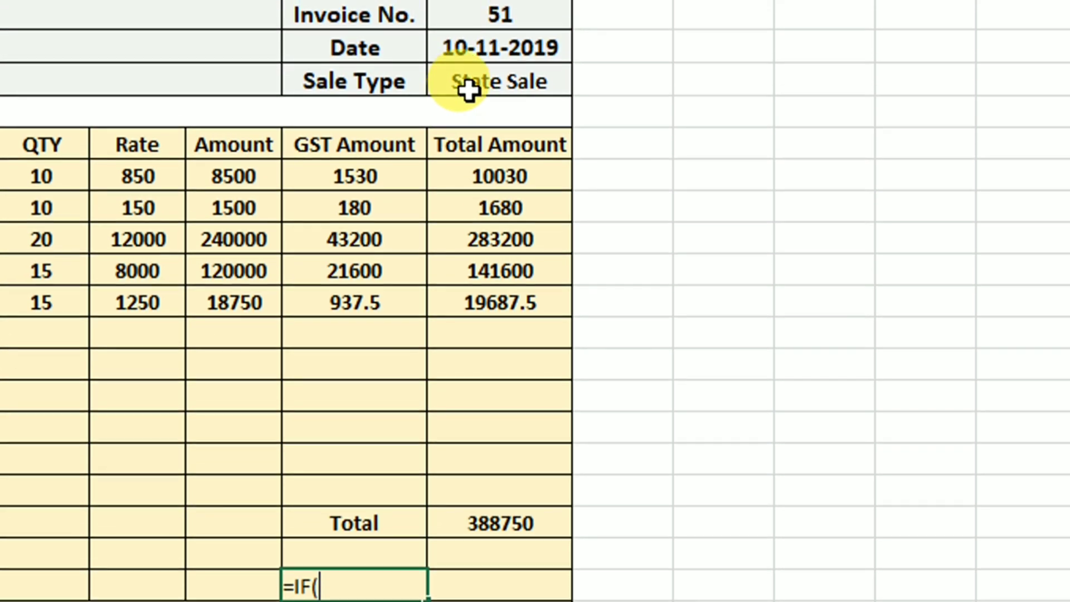
click(466, 72)
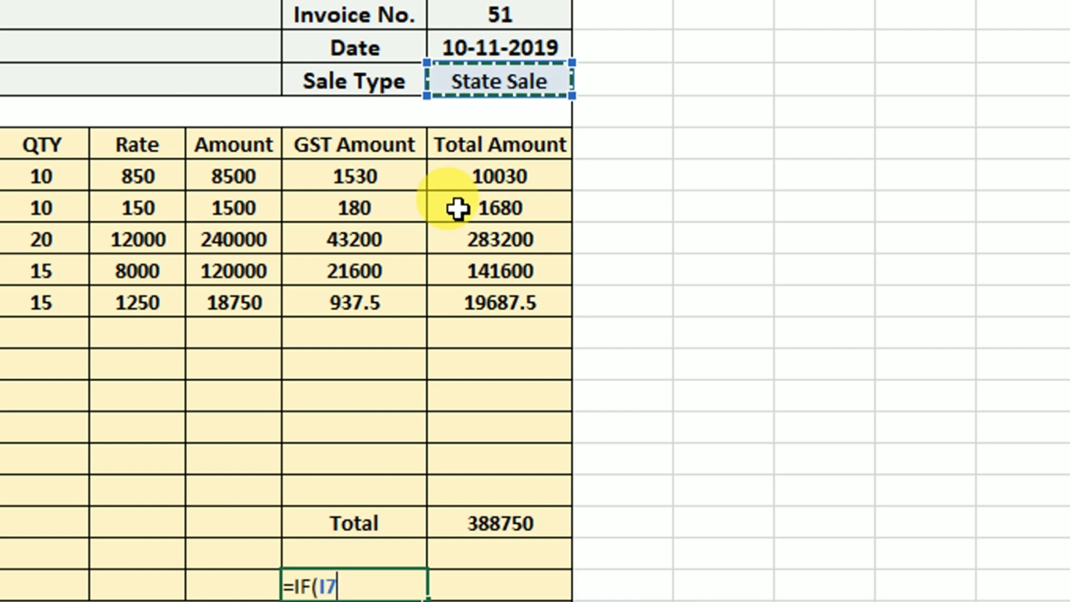
text(=")
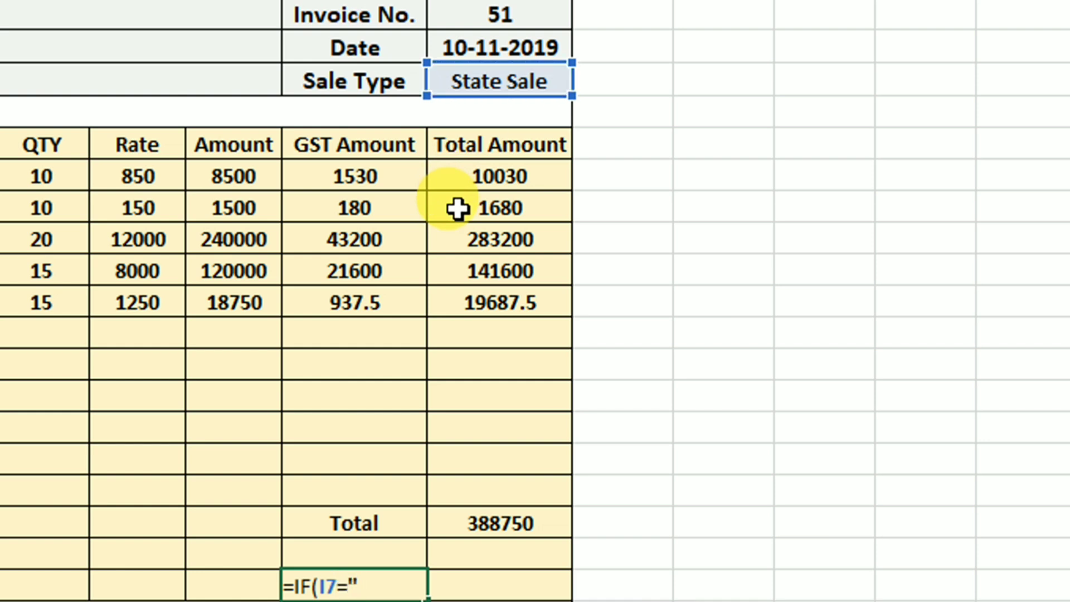
text(State )
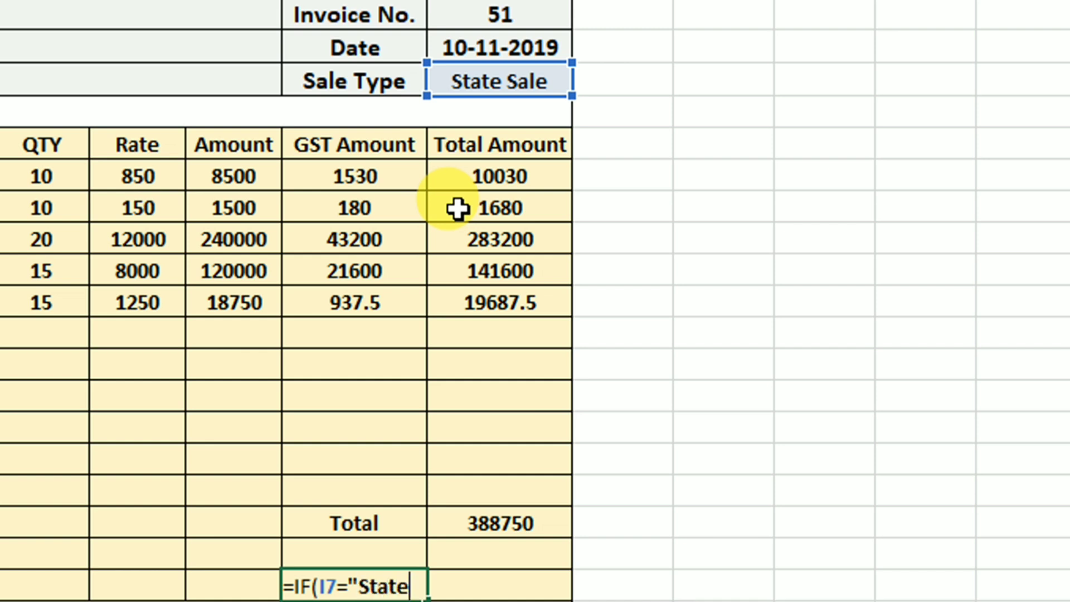
text(Sale)
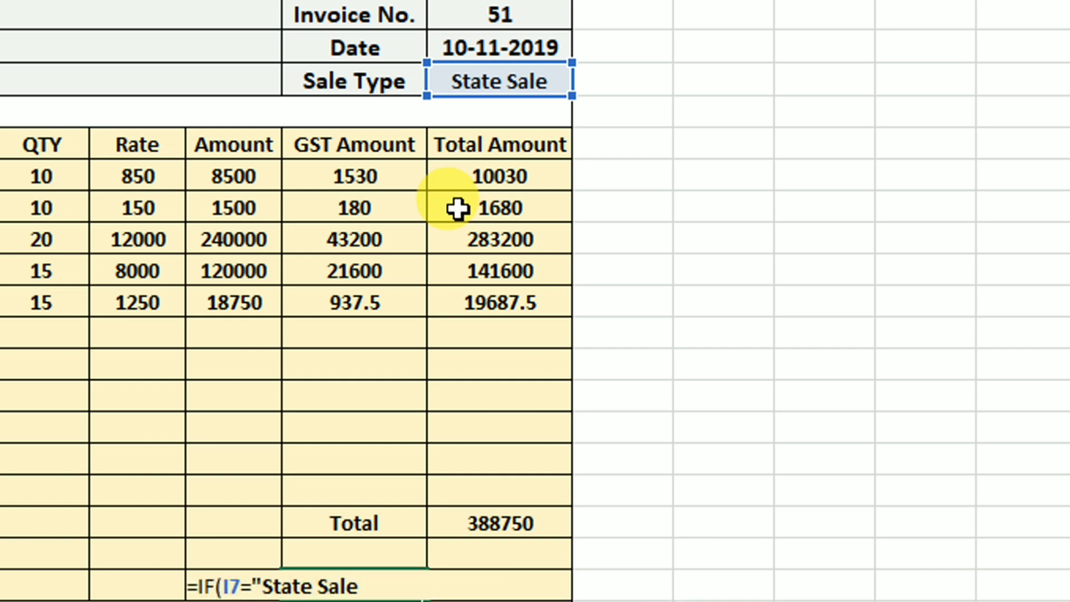
text(",")
text(CG)
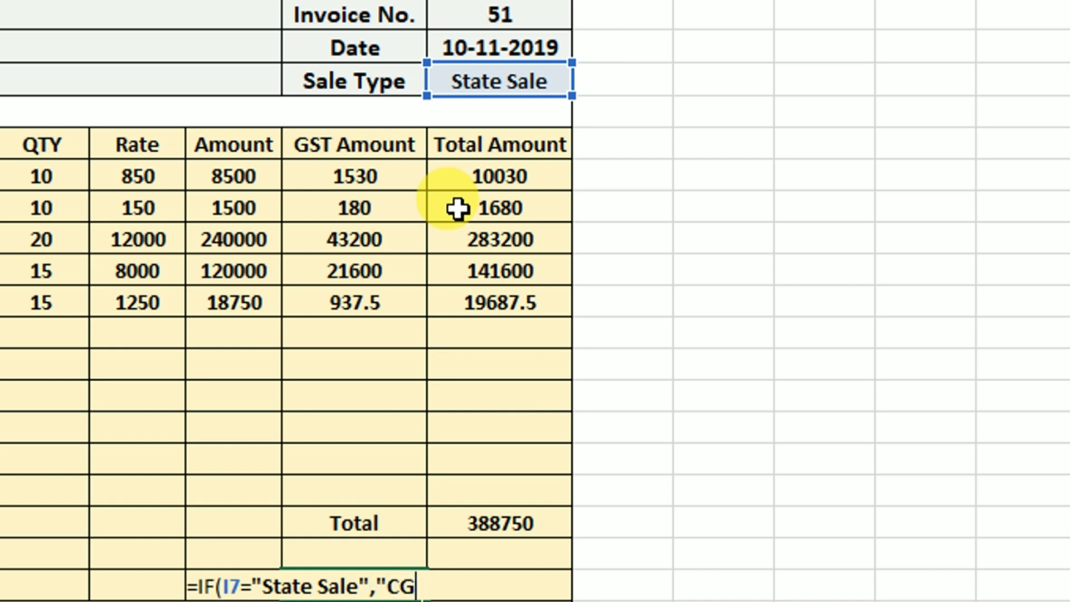
text(ST")
text(,)
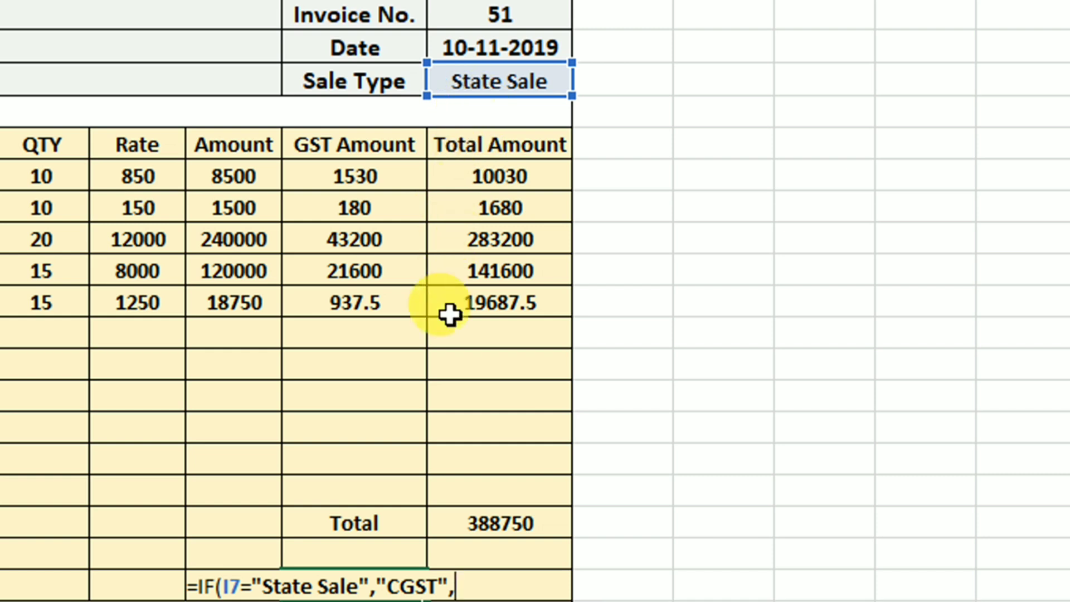
scroll(428, 501, down, 2)
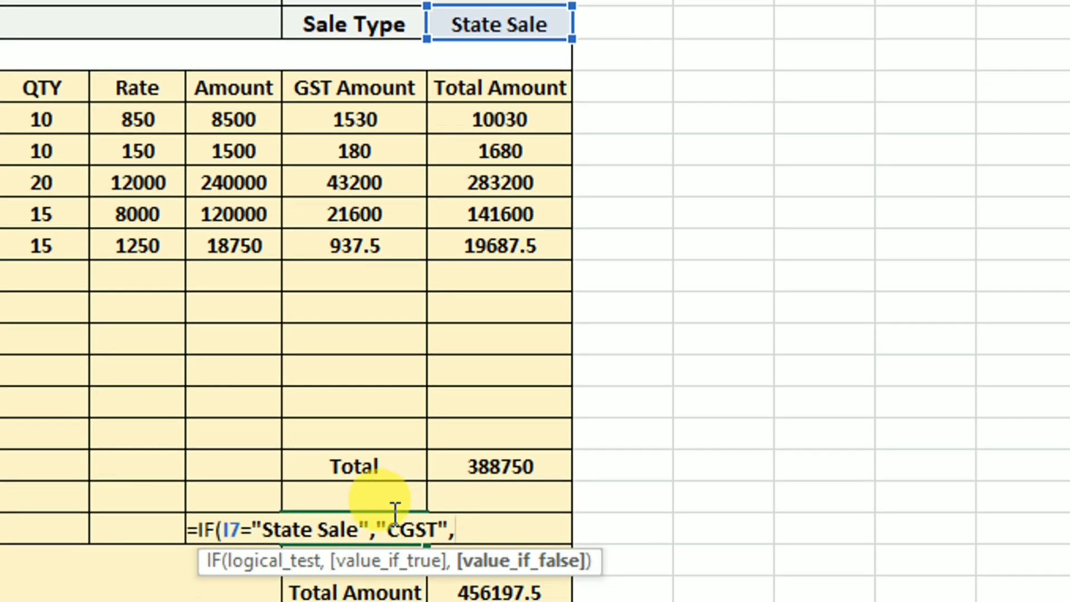
scroll(513, 90, up, 1)
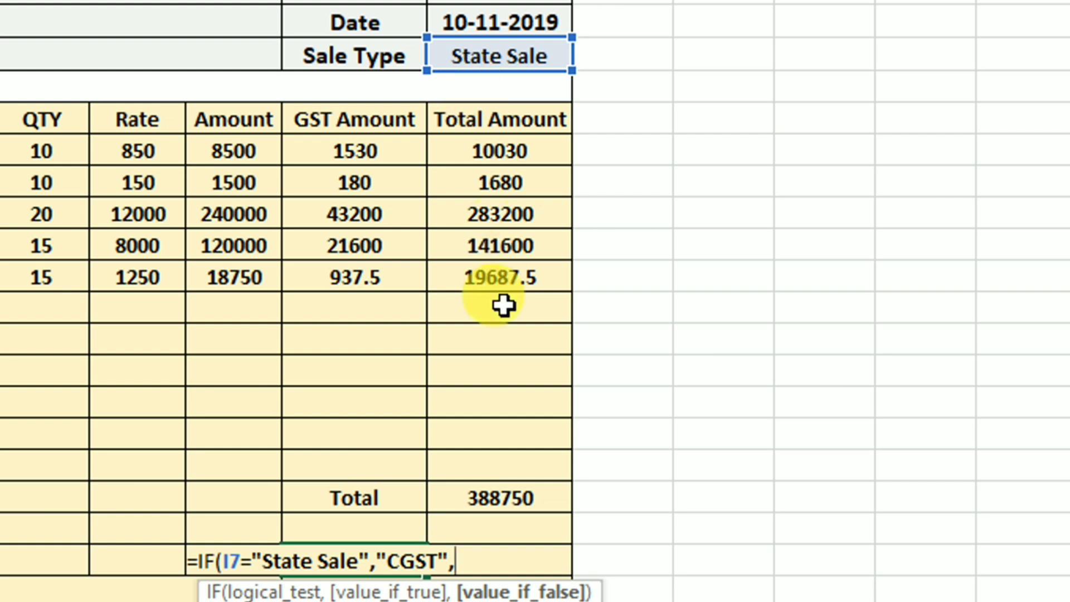
scroll(504, 526, down, 1)
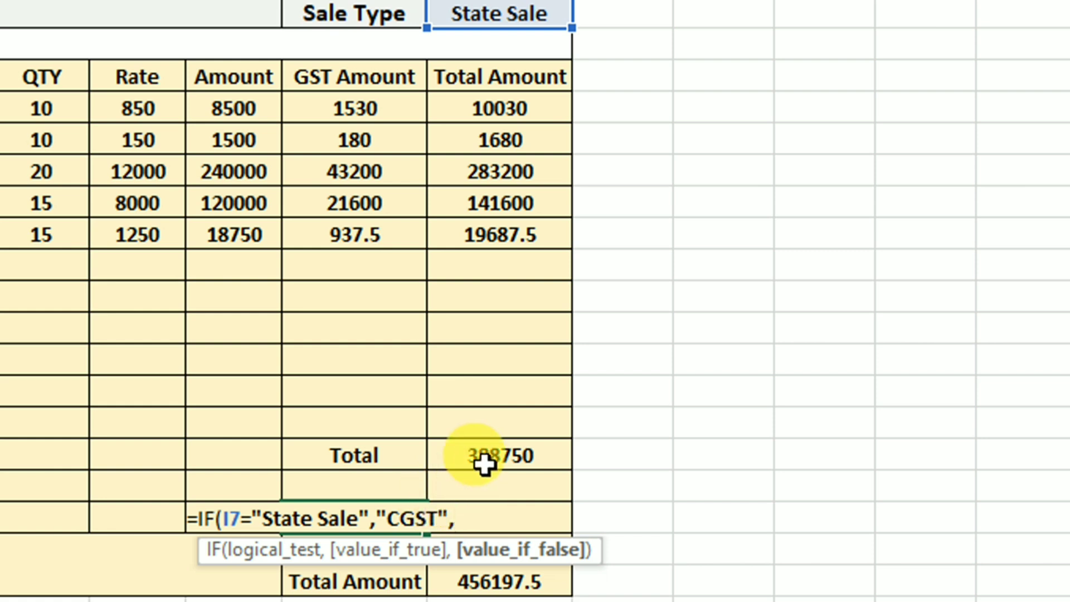
text("")
text())
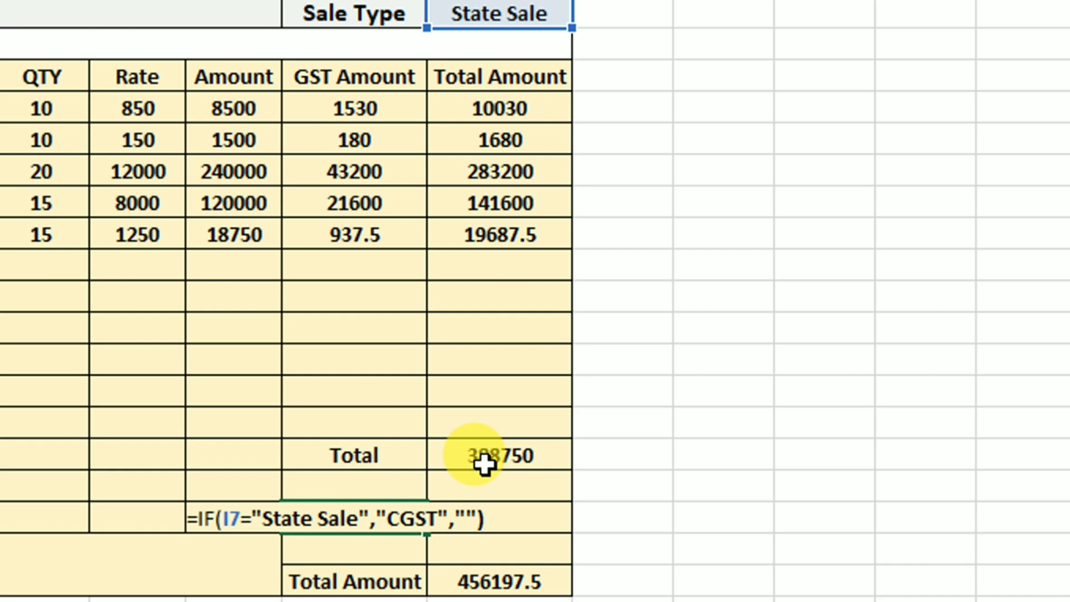
key(Return)
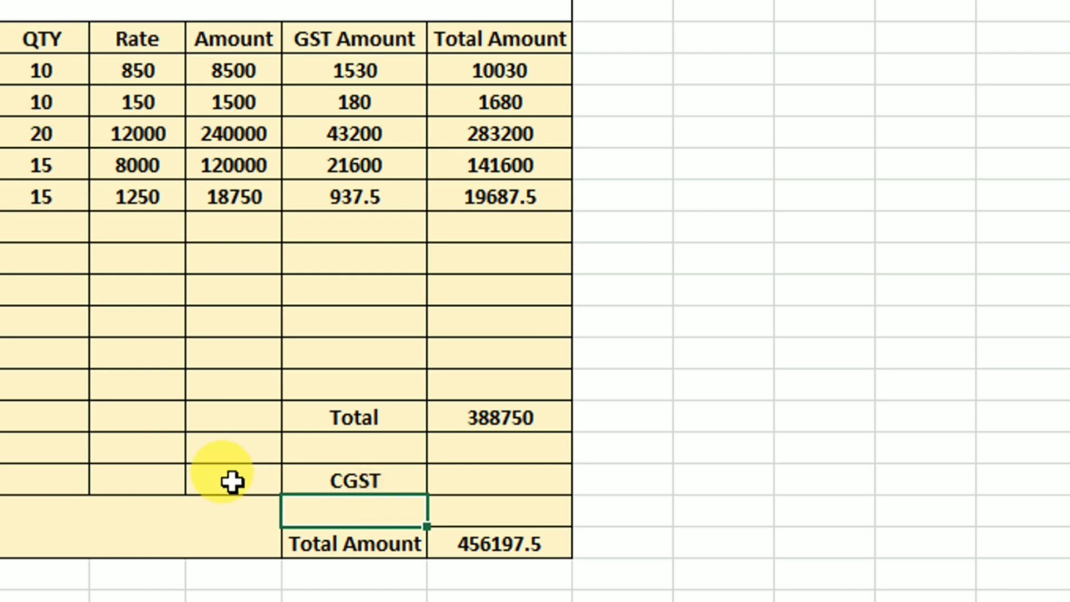
Enter =IF(I7="State Sale","SGST","") in the cell under CGST.
text(=i)
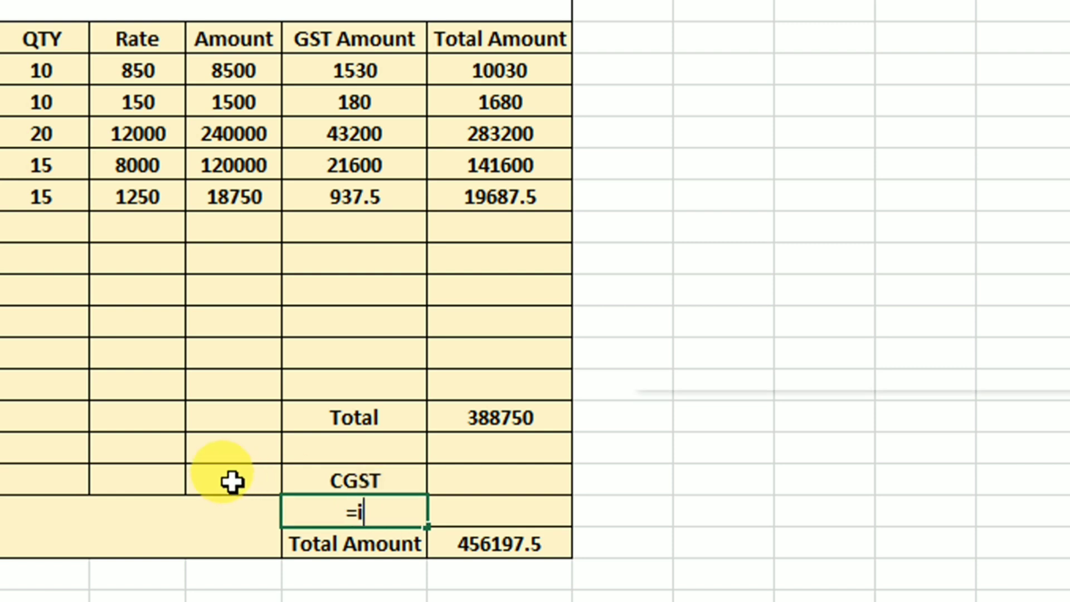
text(f)
key(Tab)
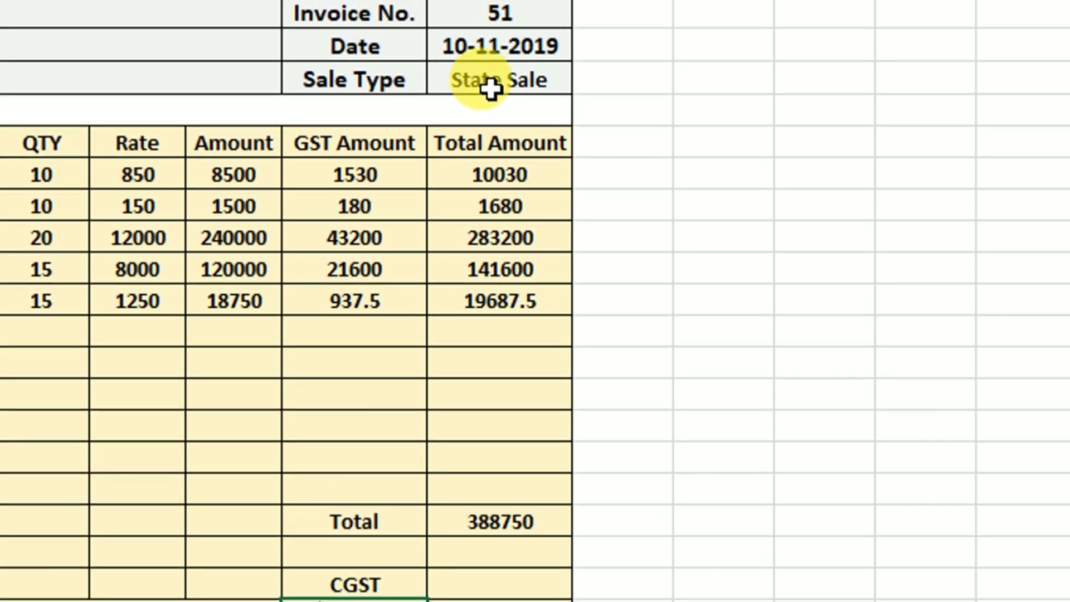
click(486, 84)
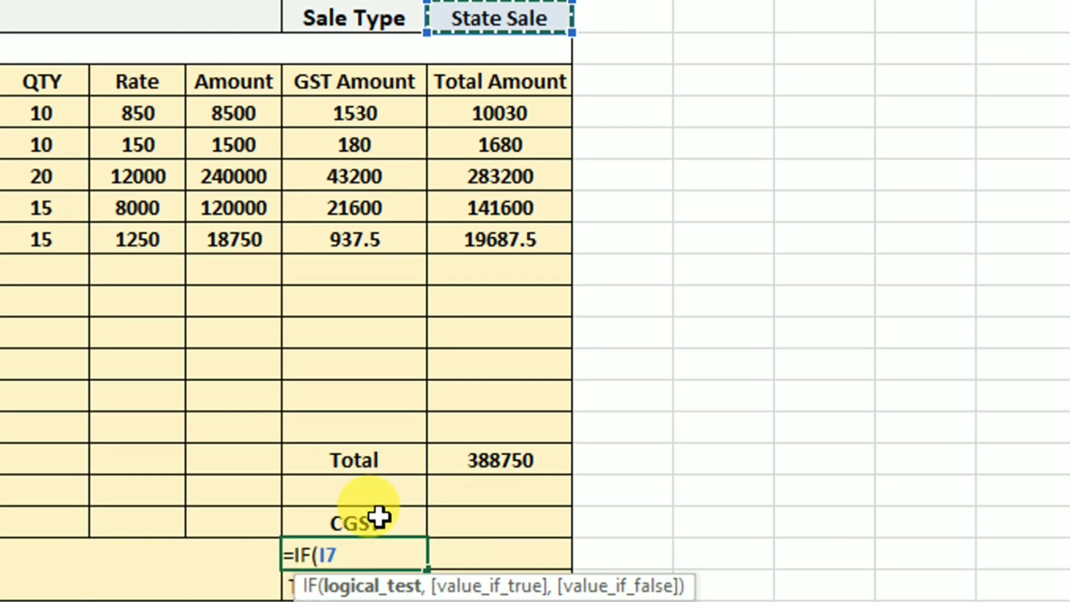
text(=")
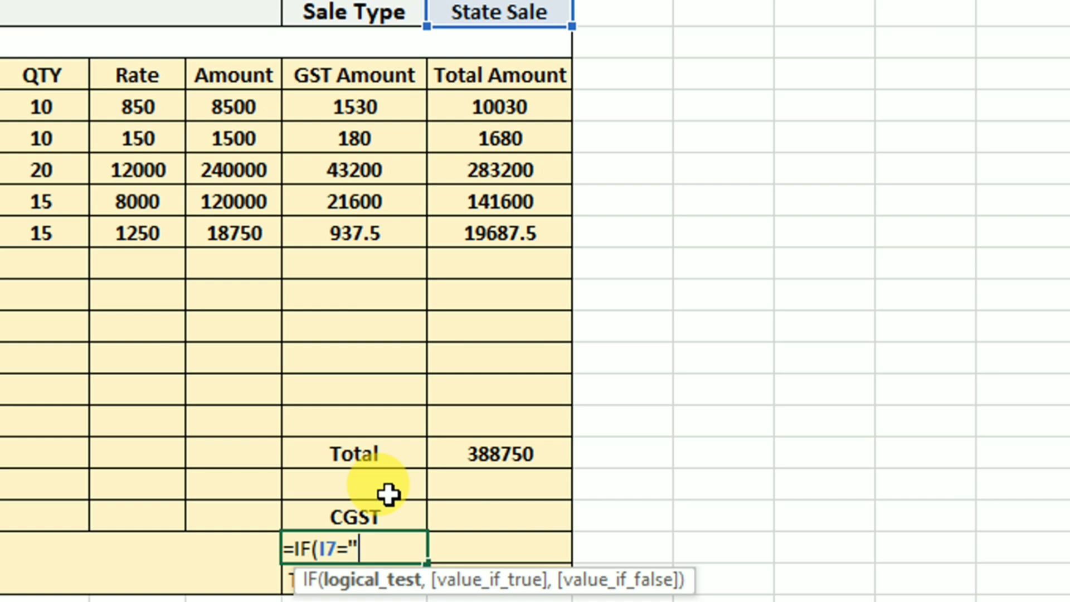
text(State Sale")
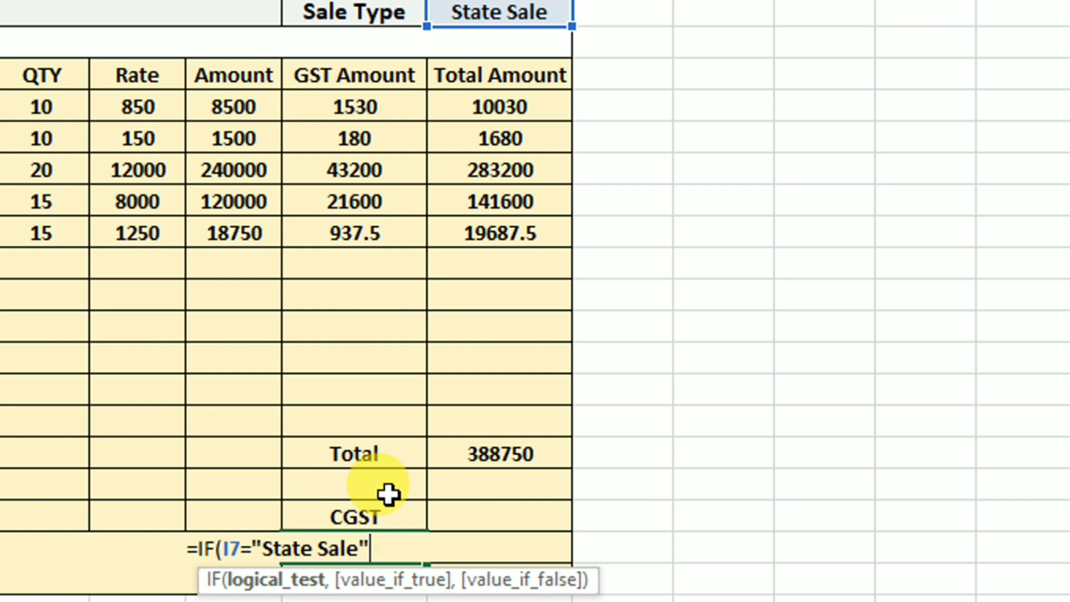
text(,)
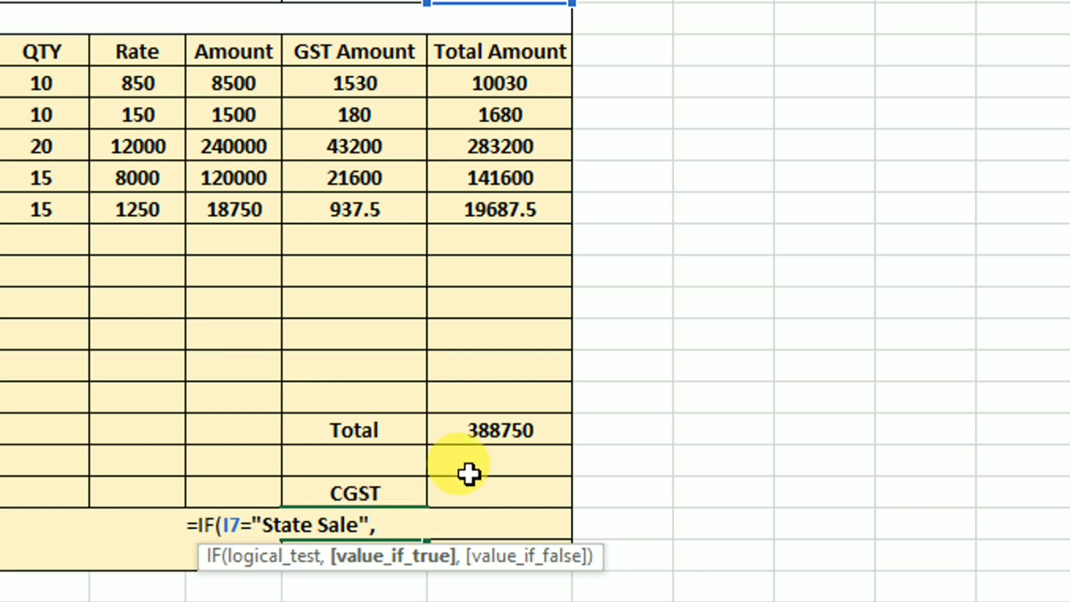
text(")
text(S)
text(GST)
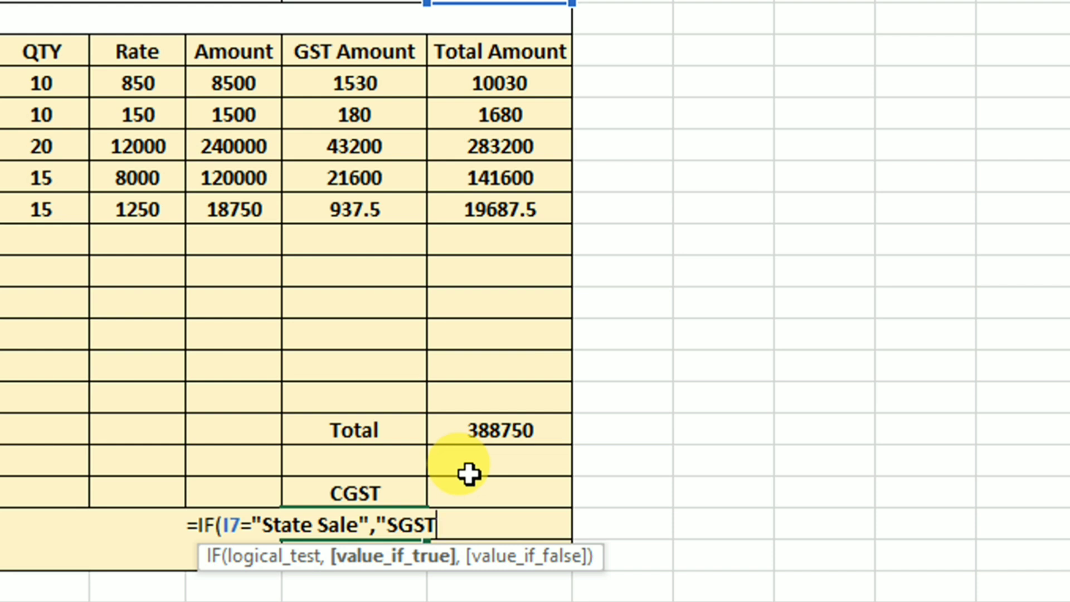
text(",)
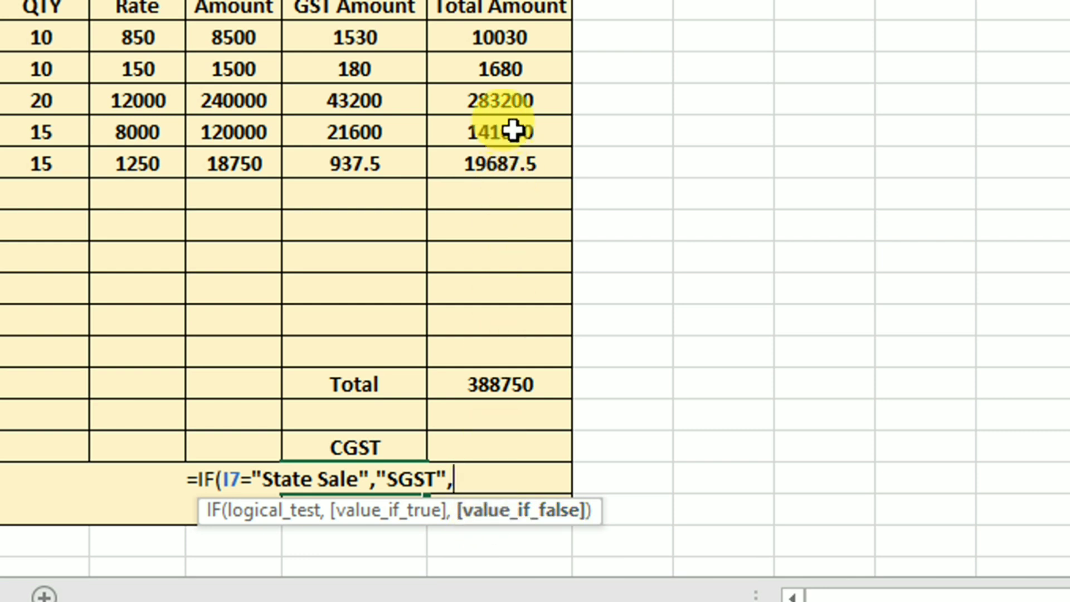
scroll(502, 111, up, 3)
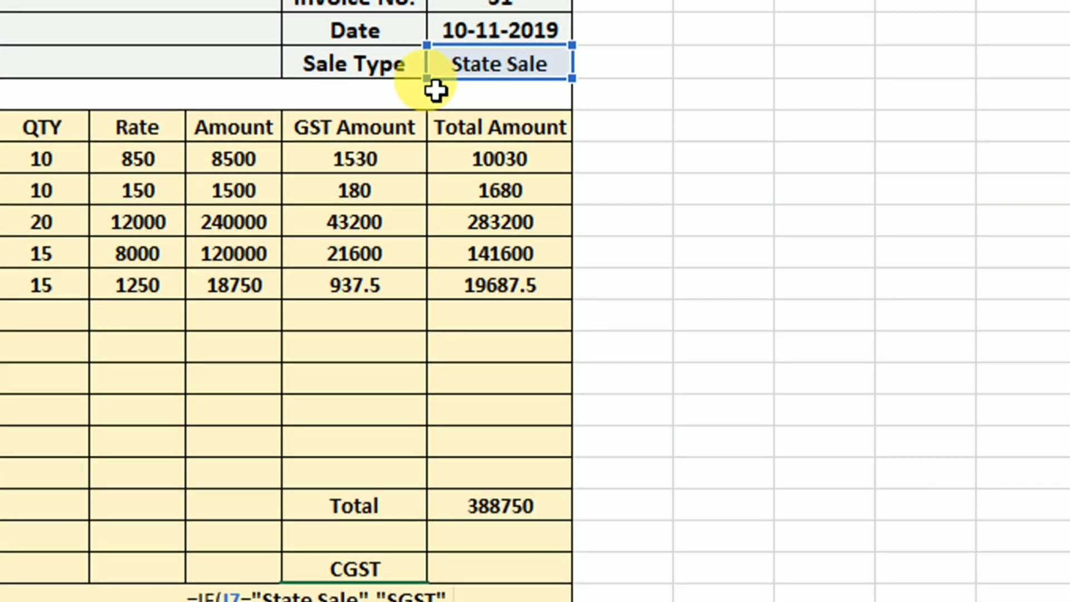
scroll(502, 484, down, 2)
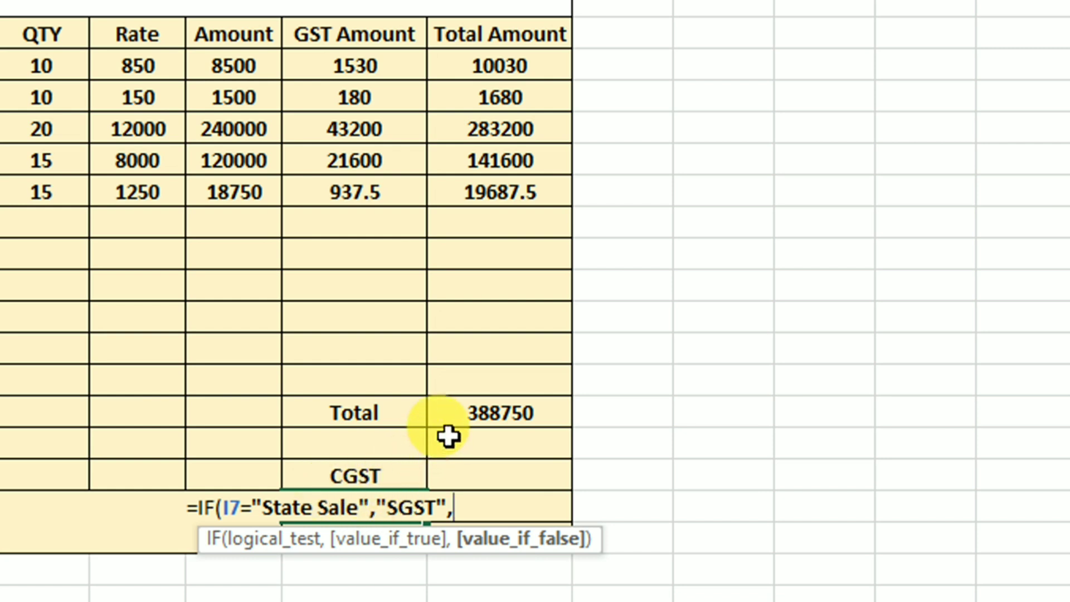
text("")
text())
key(Return)
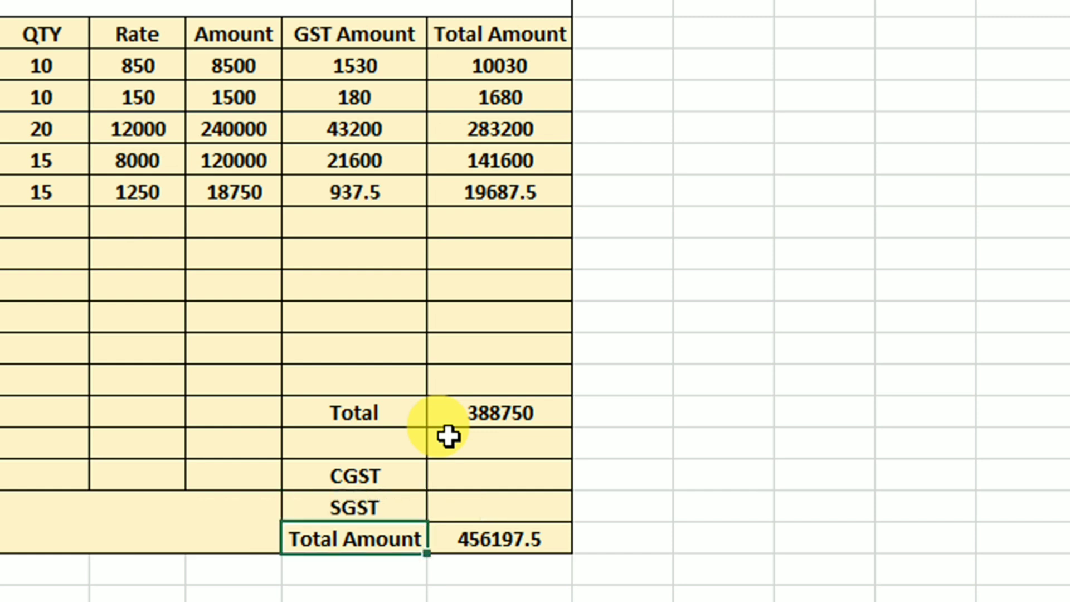
click(365, 497)
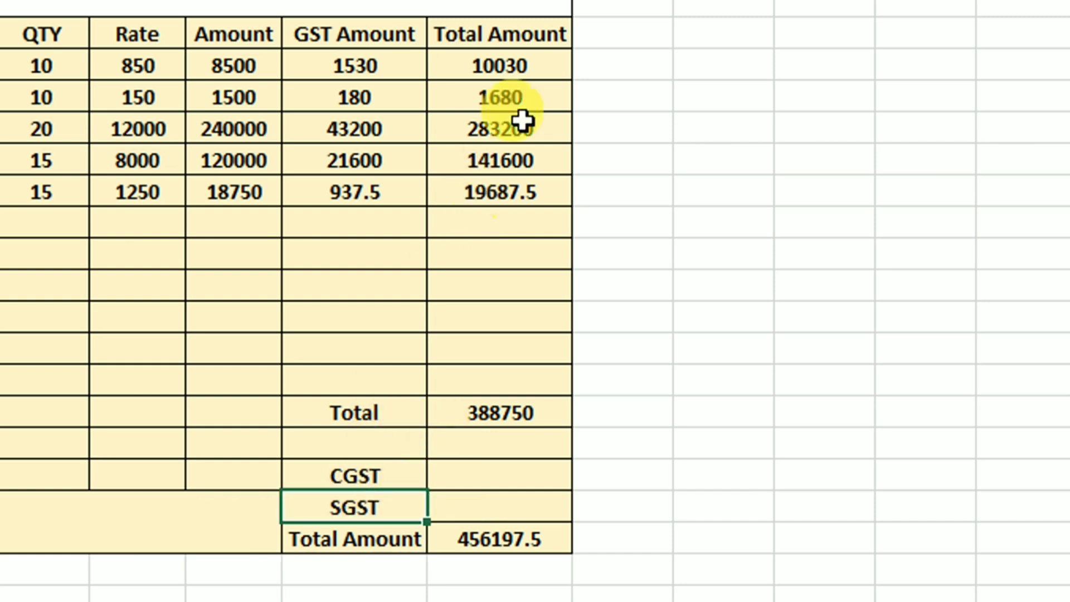
scroll(526, 97, up, 4)
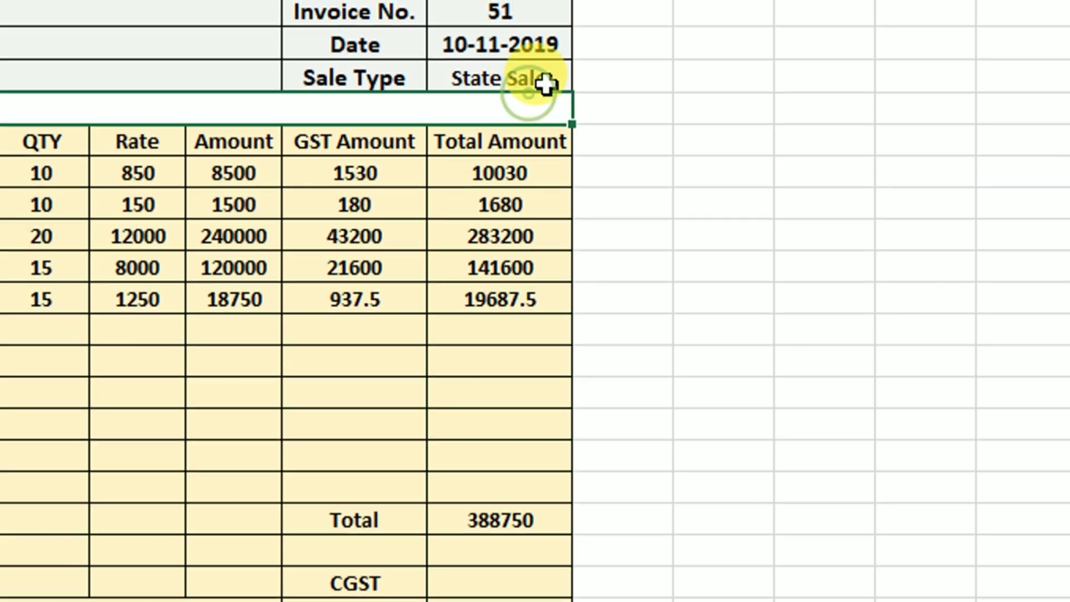
click(564, 89)
click(586, 89)
click(542, 132)
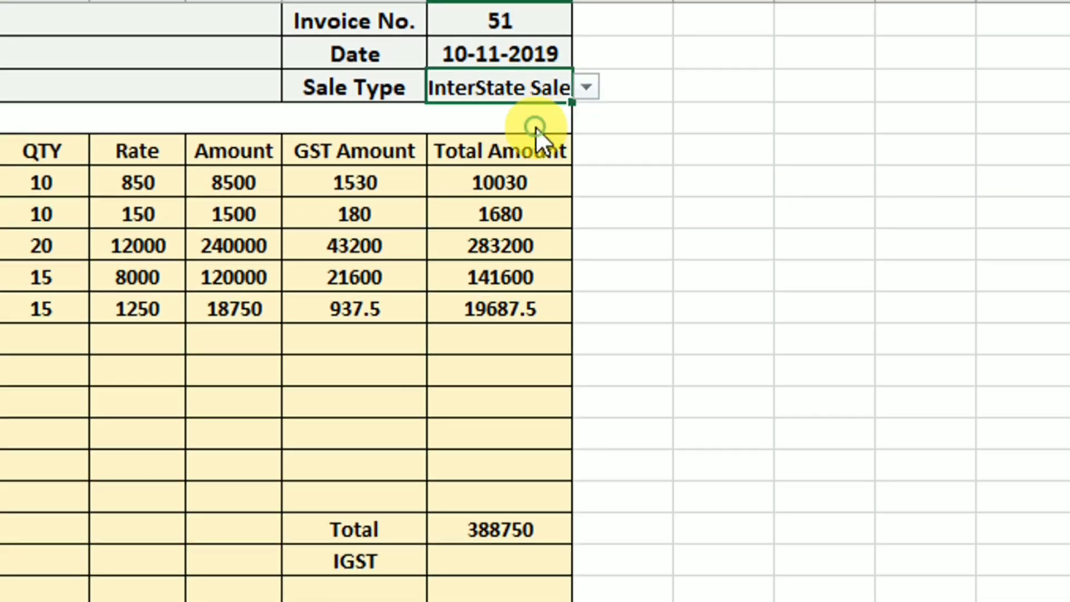
scroll(390, 501, down, 1)
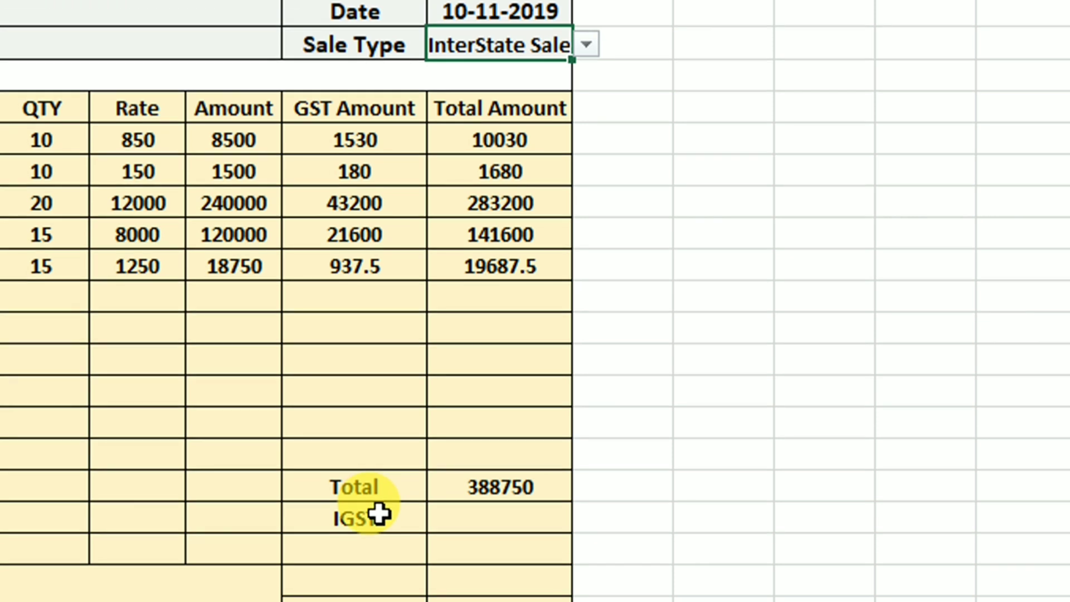
scroll(379, 514, down, 1)
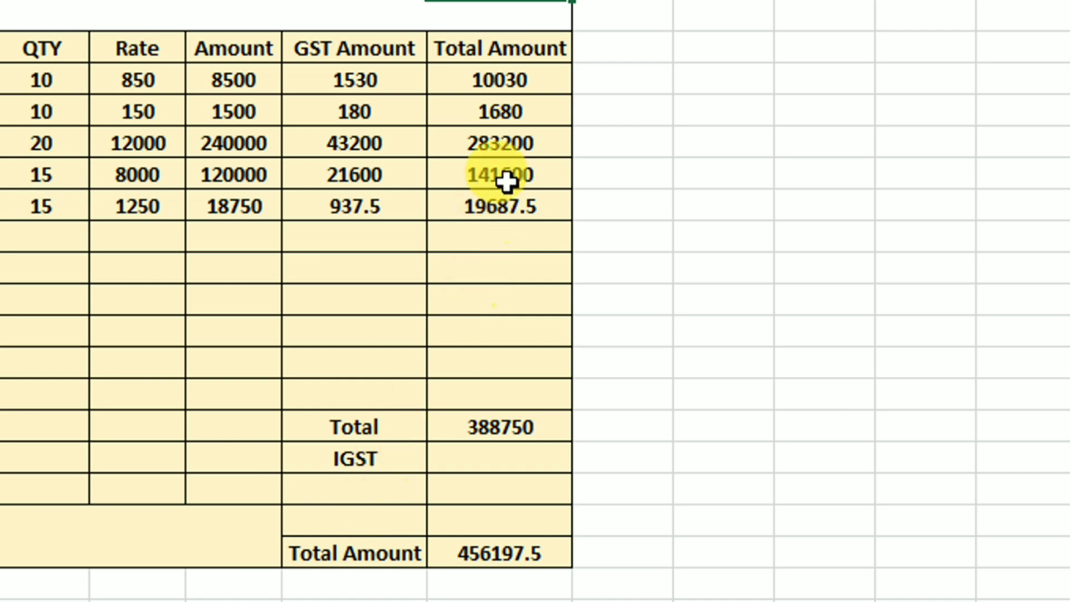
scroll(546, 95, up, 1)
scroll(580, 89, up, 2)
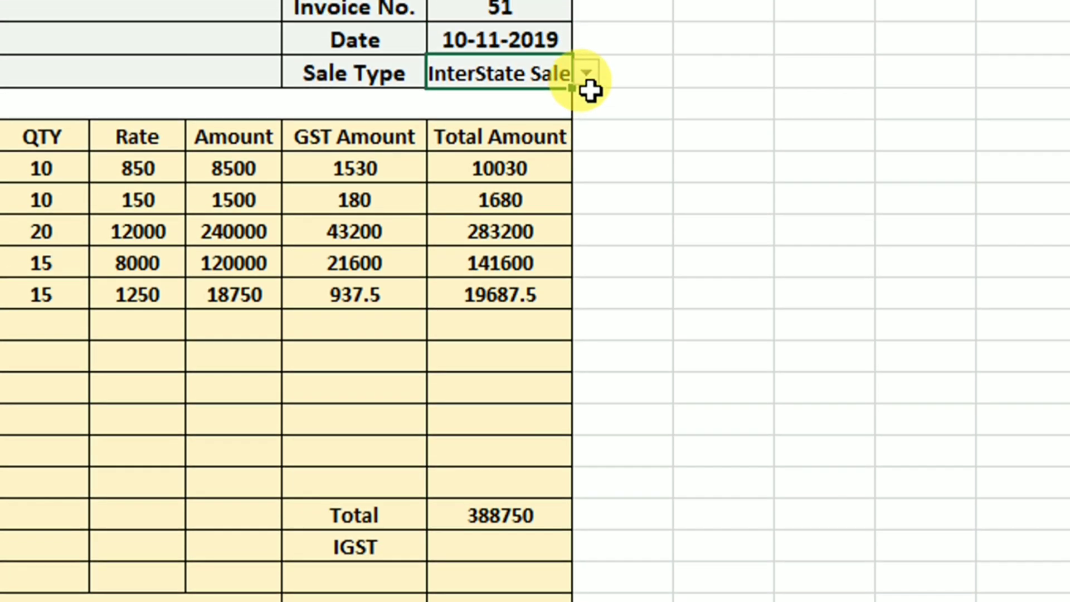
click(588, 86)
click(548, 110)
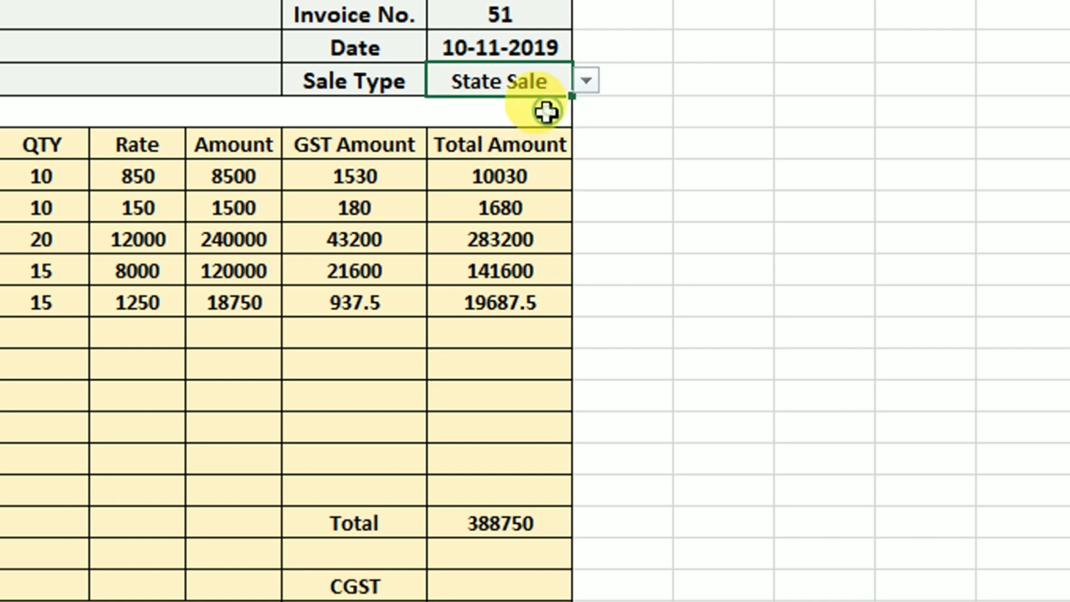
scroll(423, 502, down, 2)
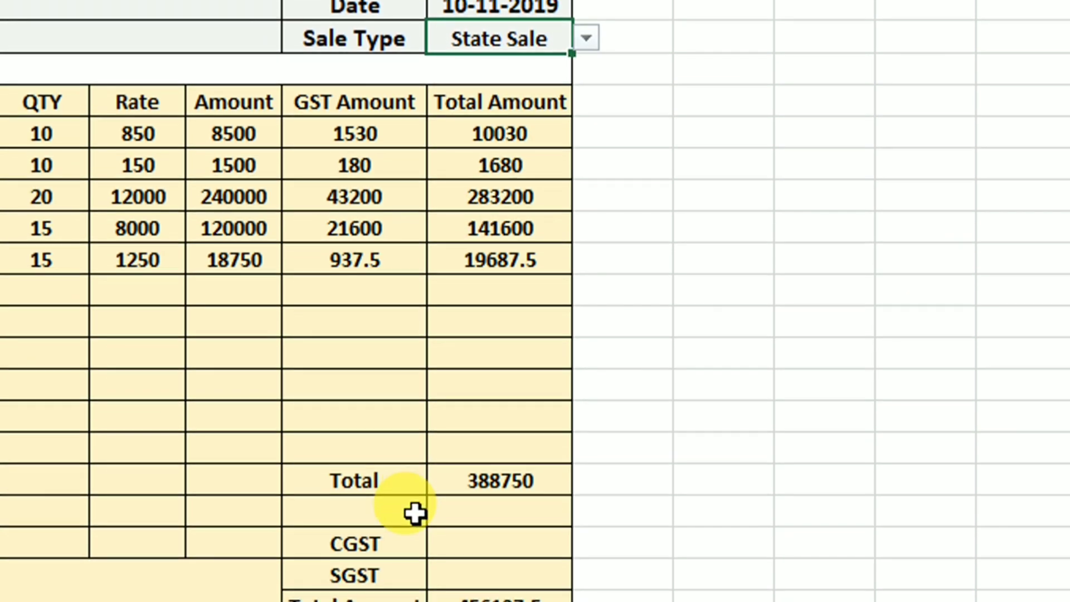
click(346, 505)
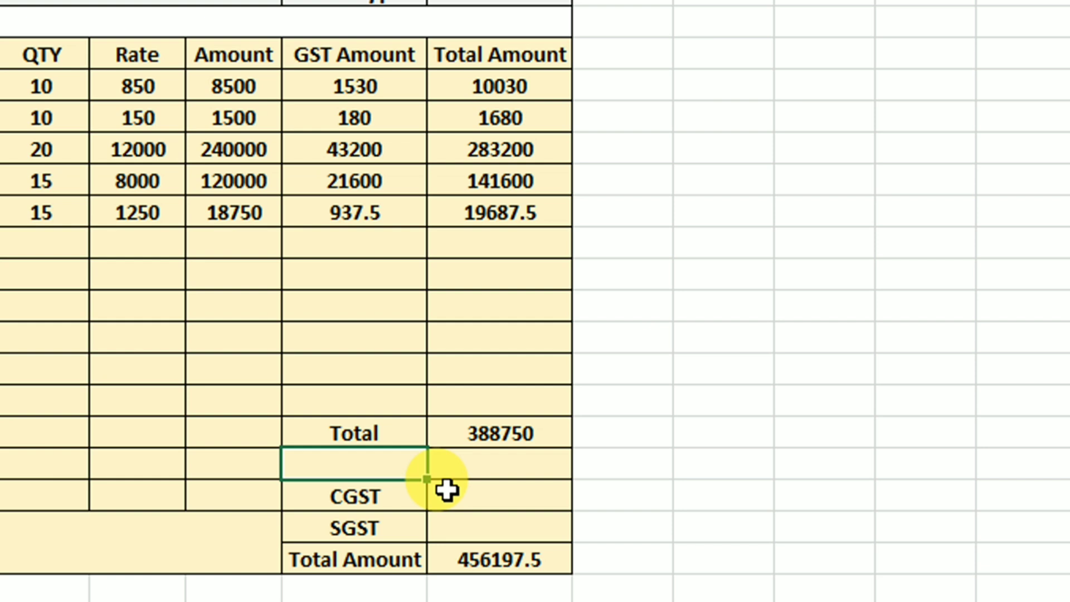
Begin the CGST amount formula with =IF(H23="","", so it stays blank without a label.
click(447, 490)
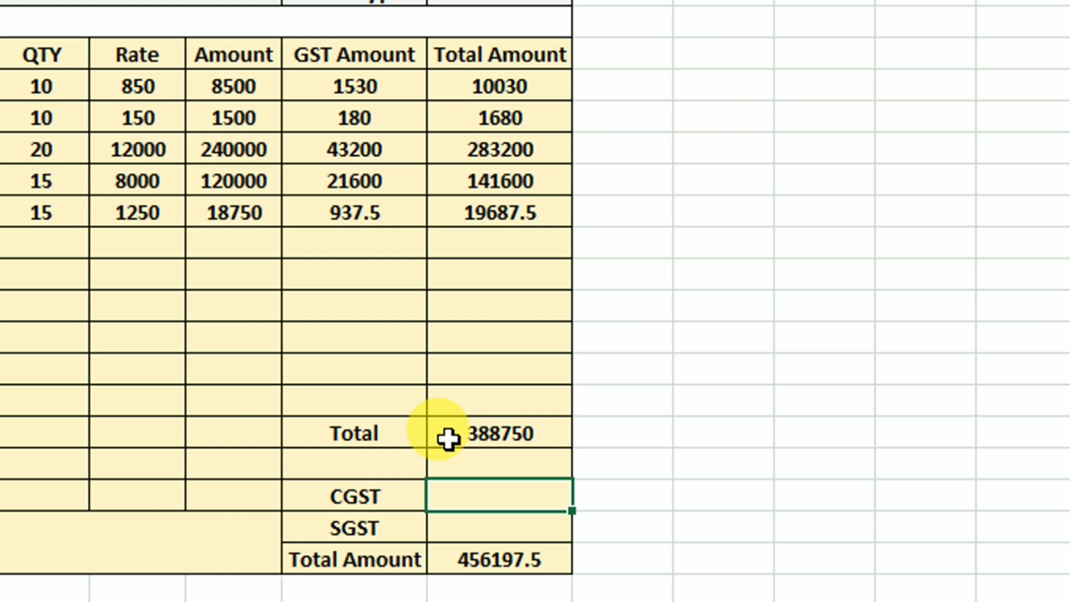
text(=)
text(if)
key(Tab)
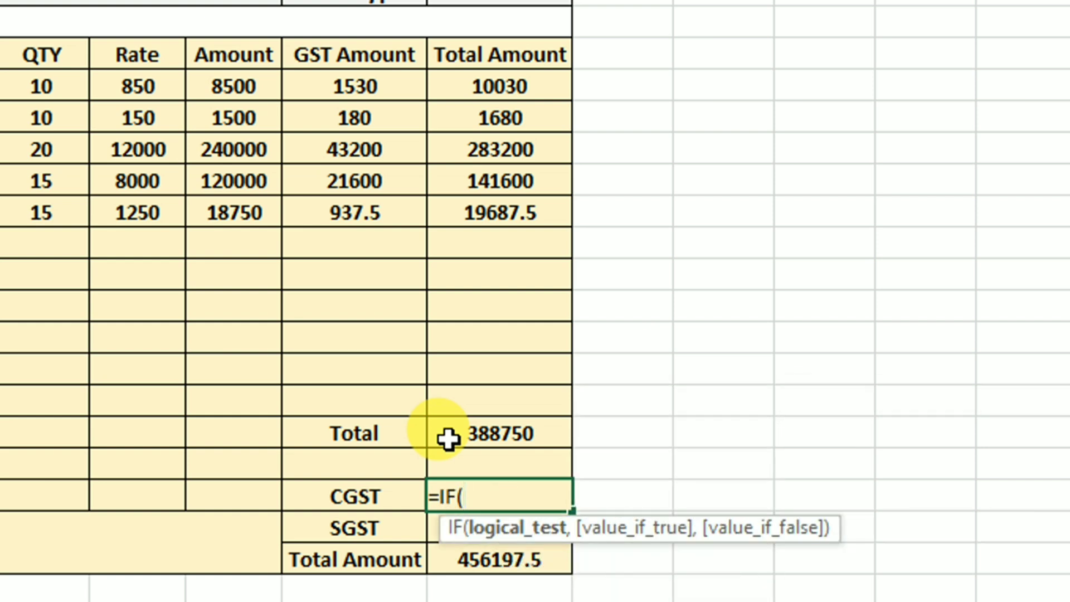
click(350, 490)
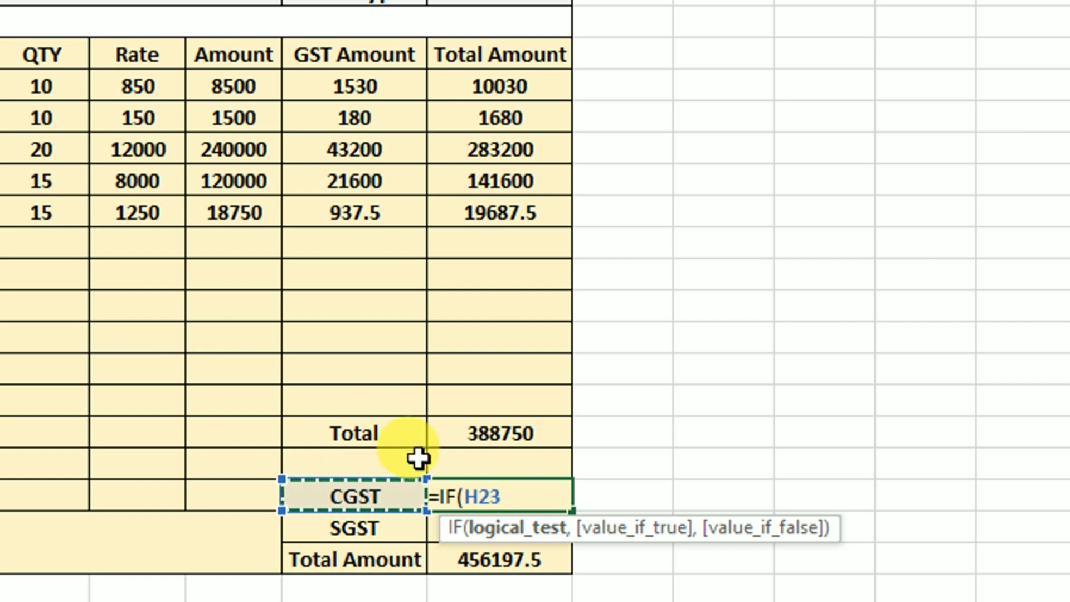
text(=)
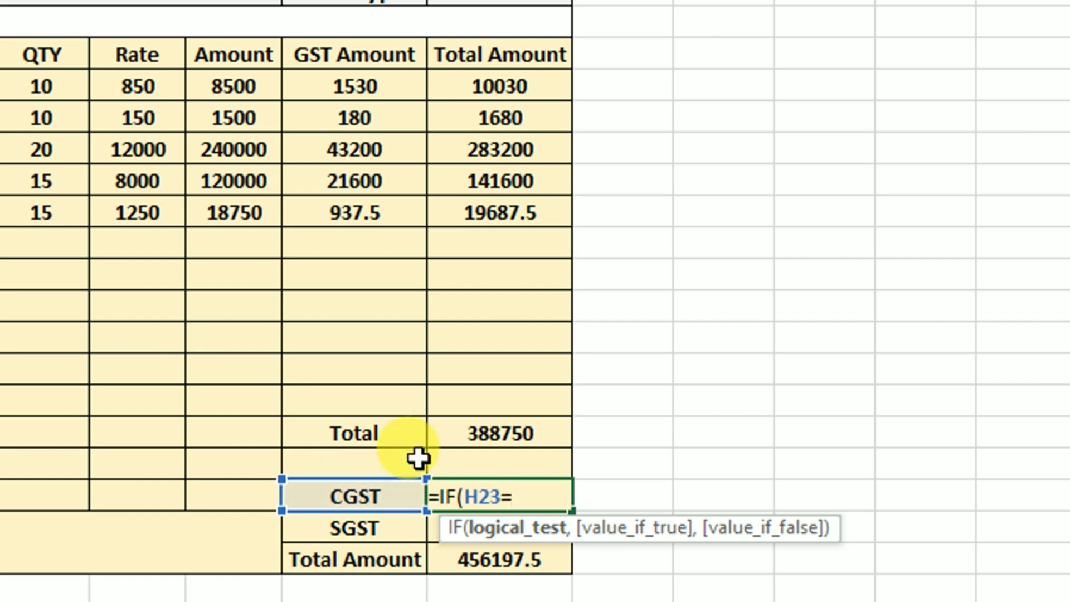
text("")
text(,)
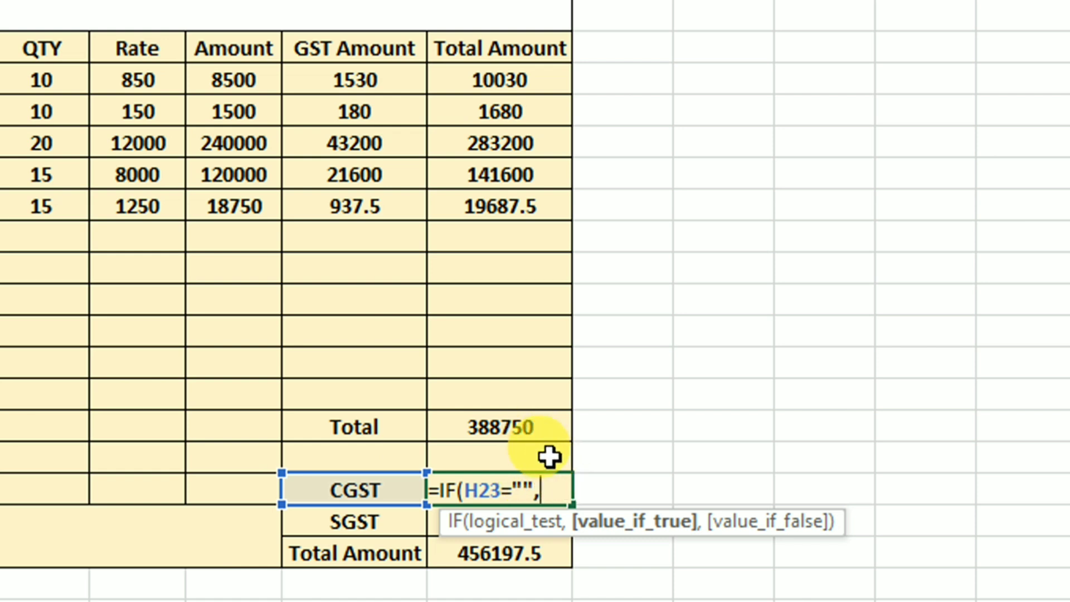
text("")
text(,)
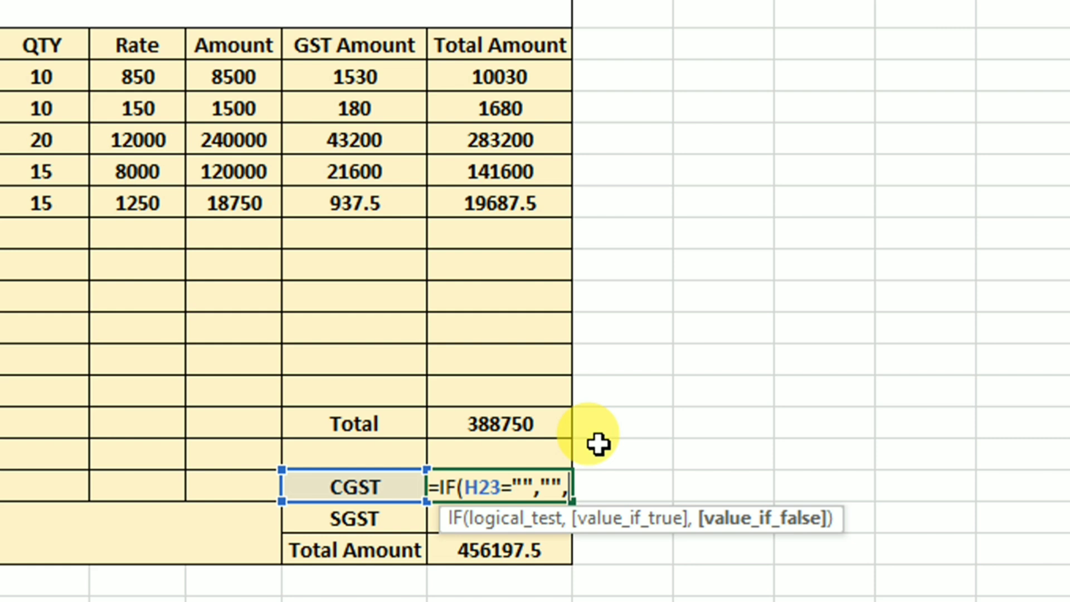
Complete the CGST formula with (I25-I21)/2, giving 33723.75.
text(()
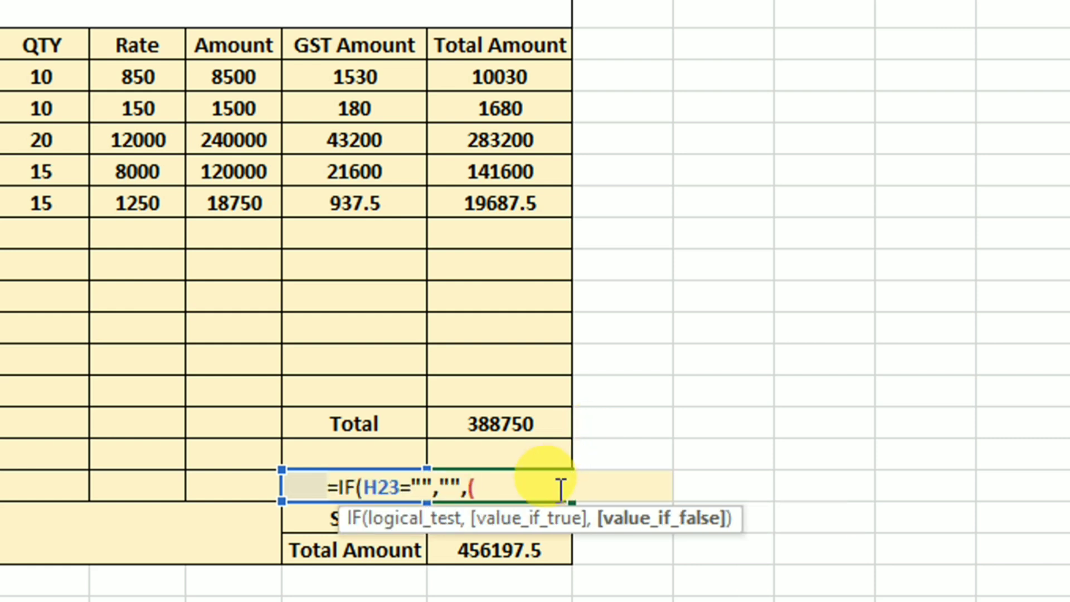
scroll(559, 490, down, 1)
click(511, 513)
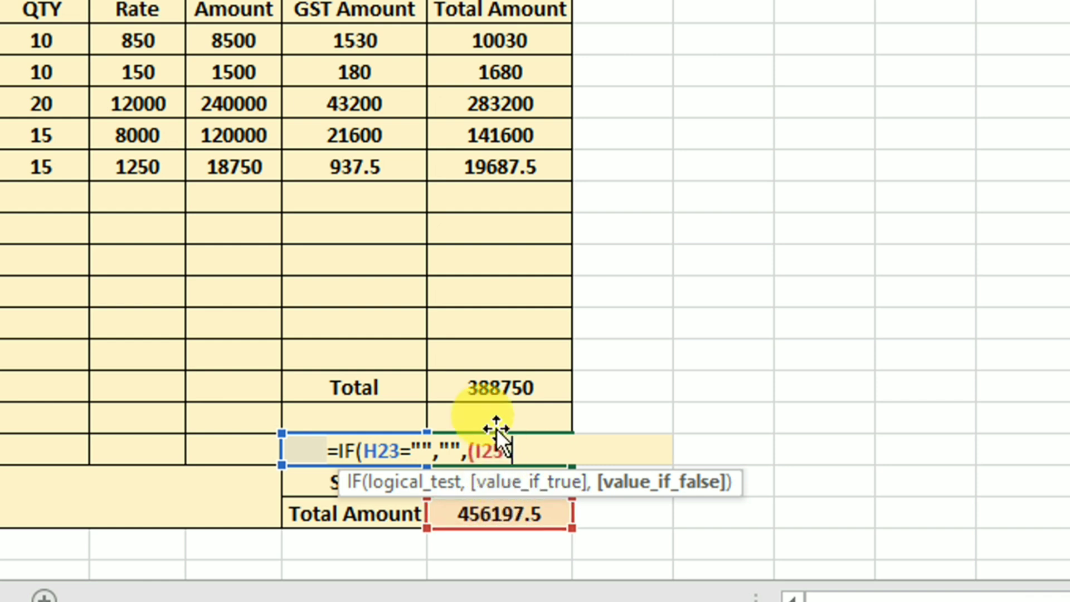
text(-)
click(486, 389)
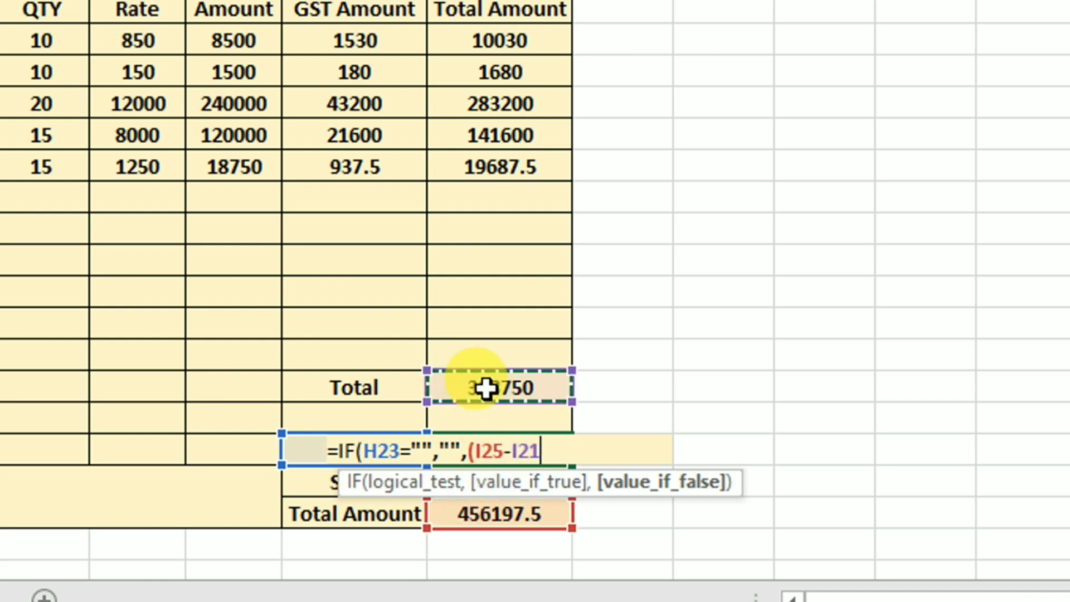
text())
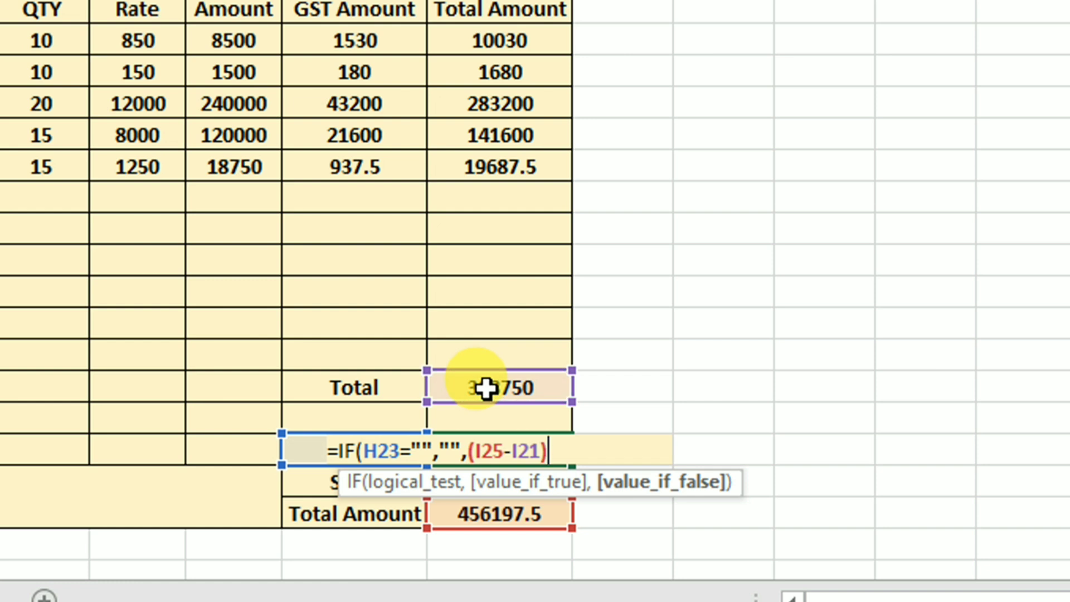
text(/)
text(2)
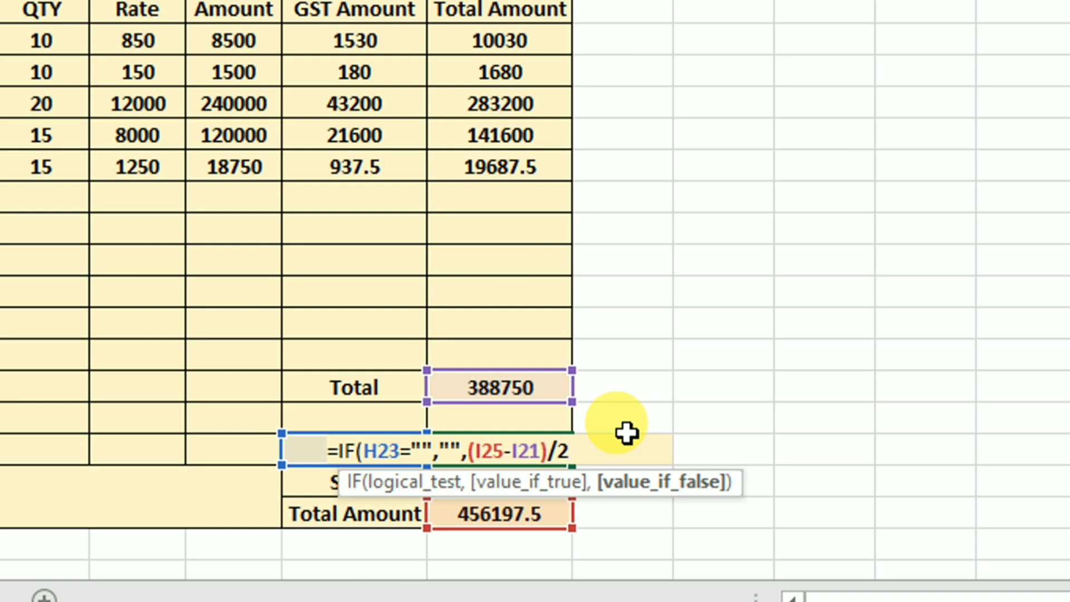
text())
key(Return)
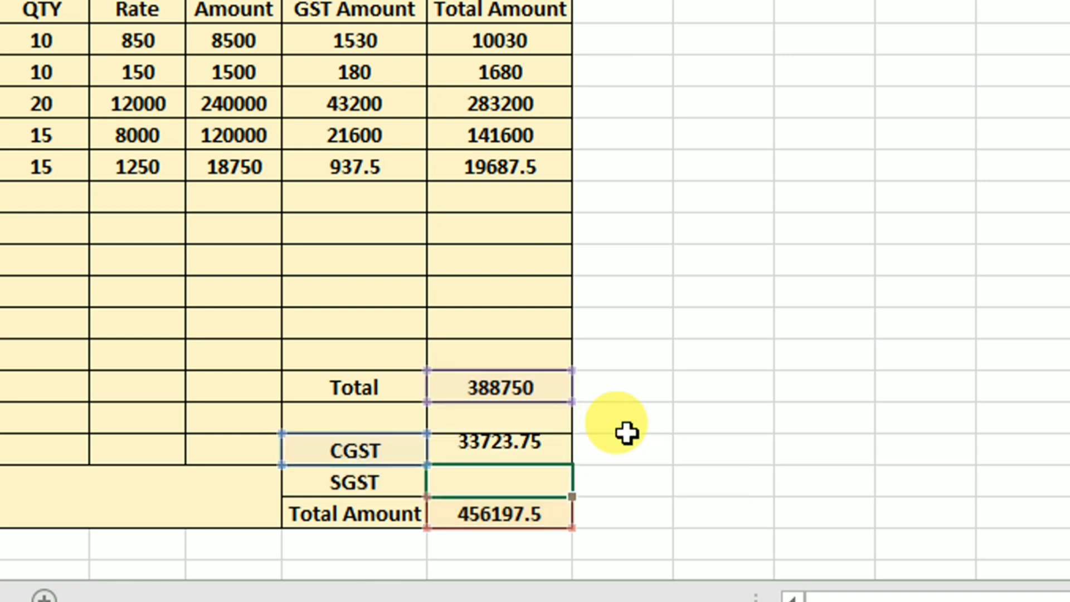
Begin the SGST amount formula with =IF(H24="","", blank when there is no label.
click(390, 446)
click(439, 446)
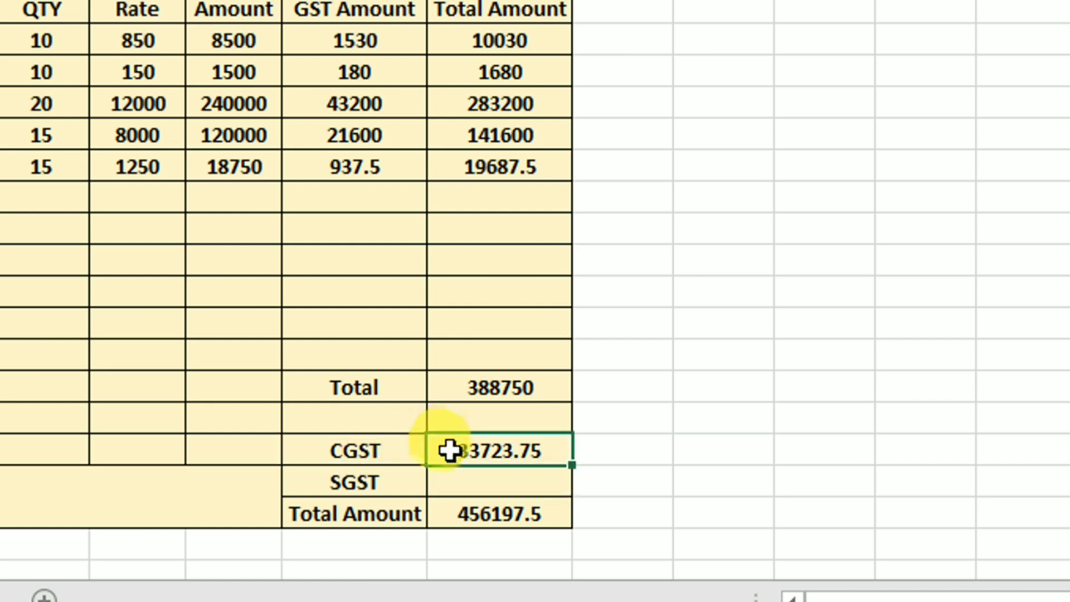
click(450, 475)
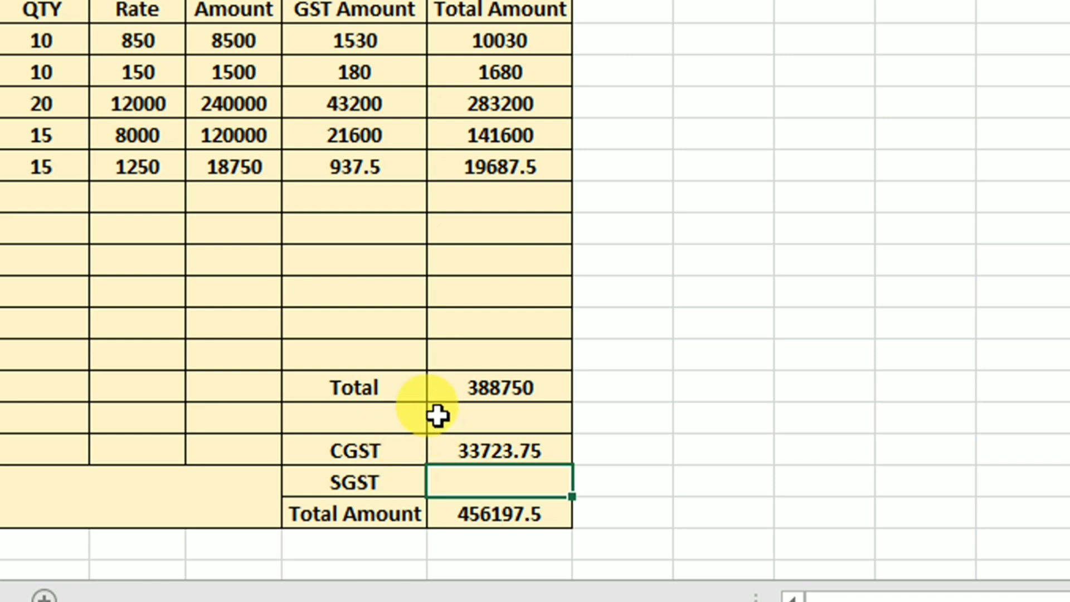
text(=)
text(If)
key(Tab)
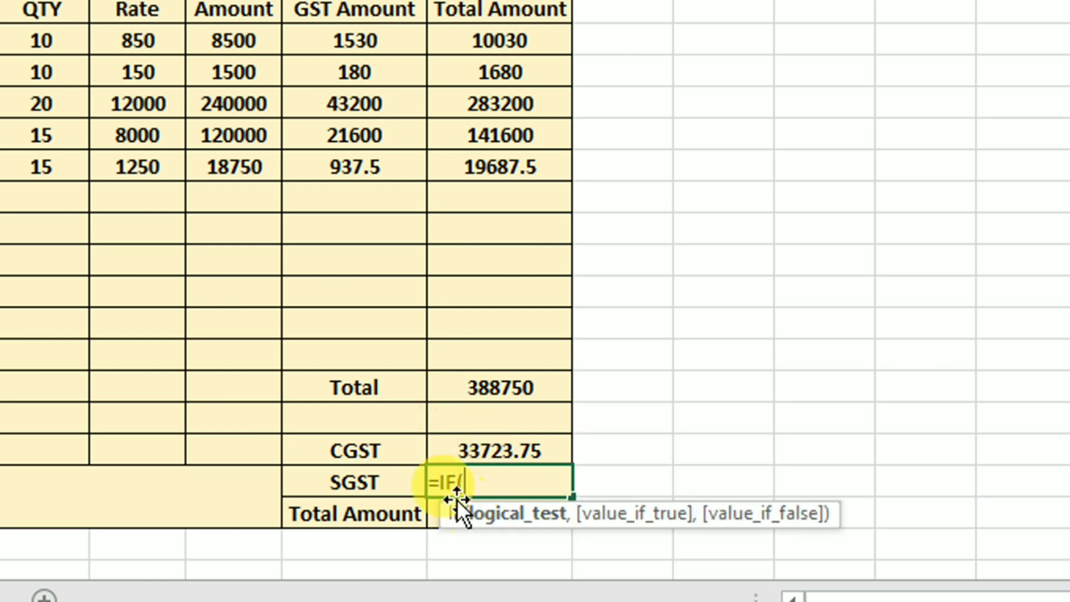
click(368, 484)
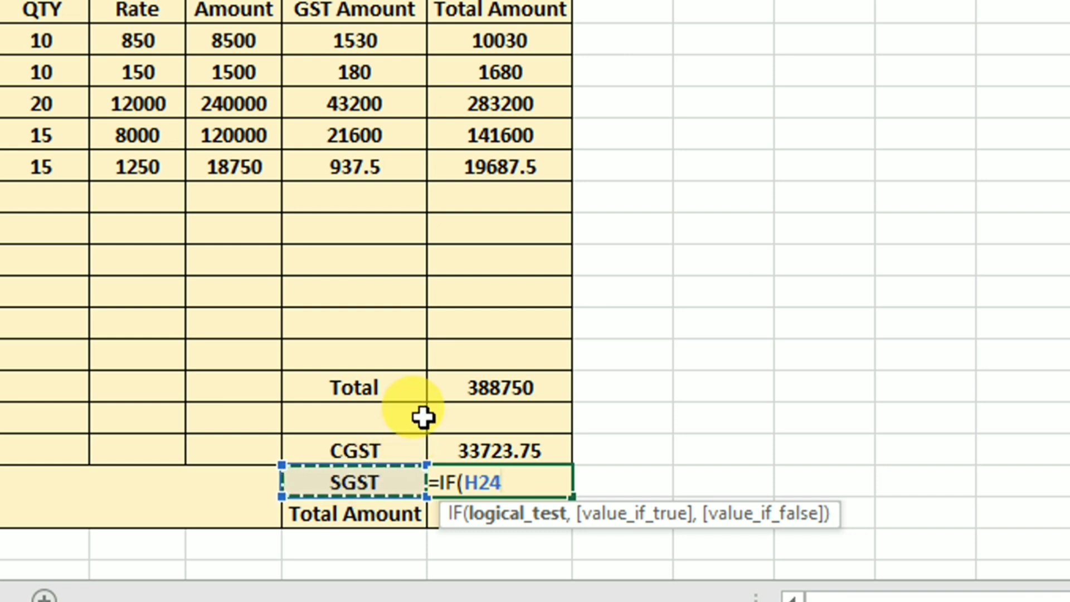
text(=)
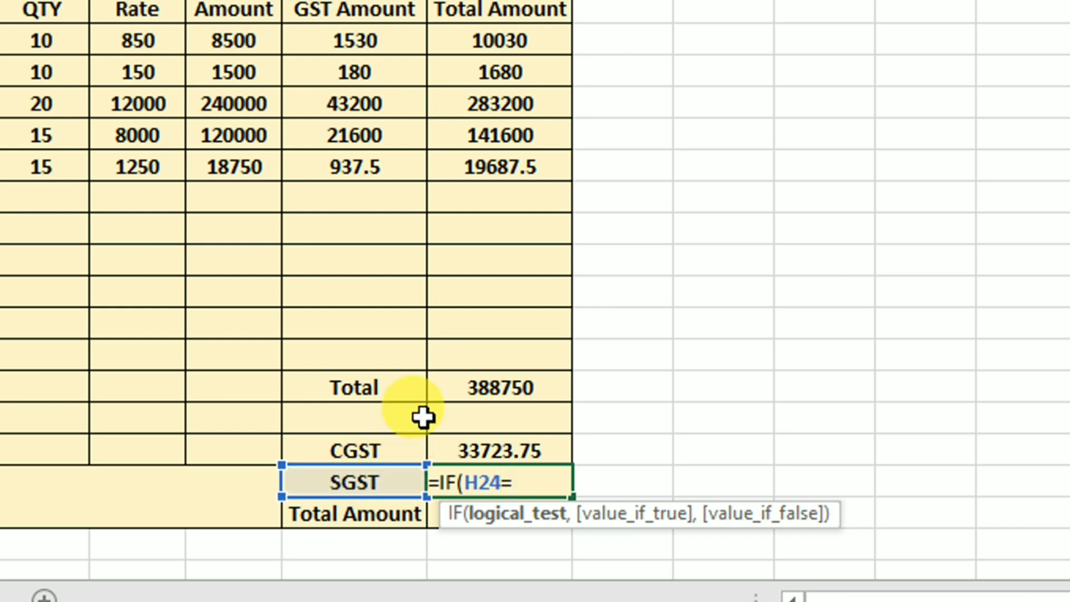
text("")
text(,)
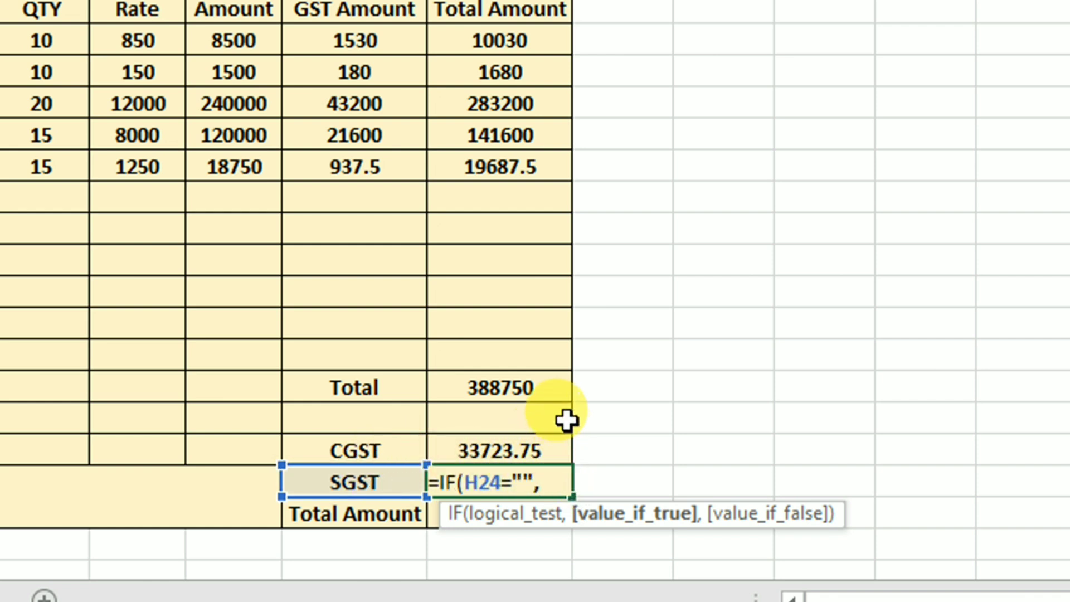
text("")
text(,)
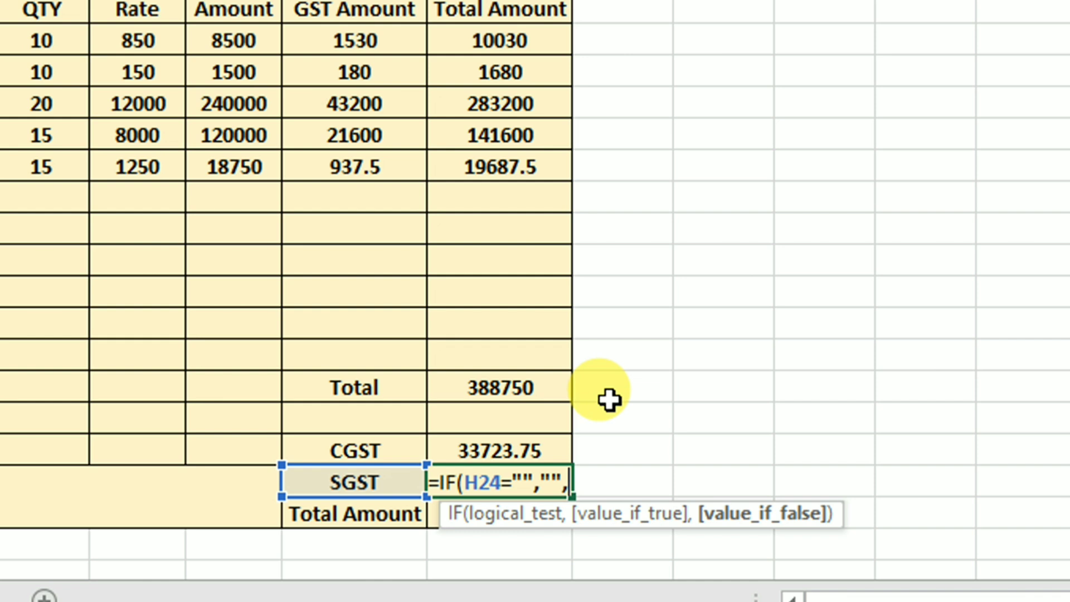
Complete the SGST formula with (I25-I21)/2, also giving 33723.75.
text(()
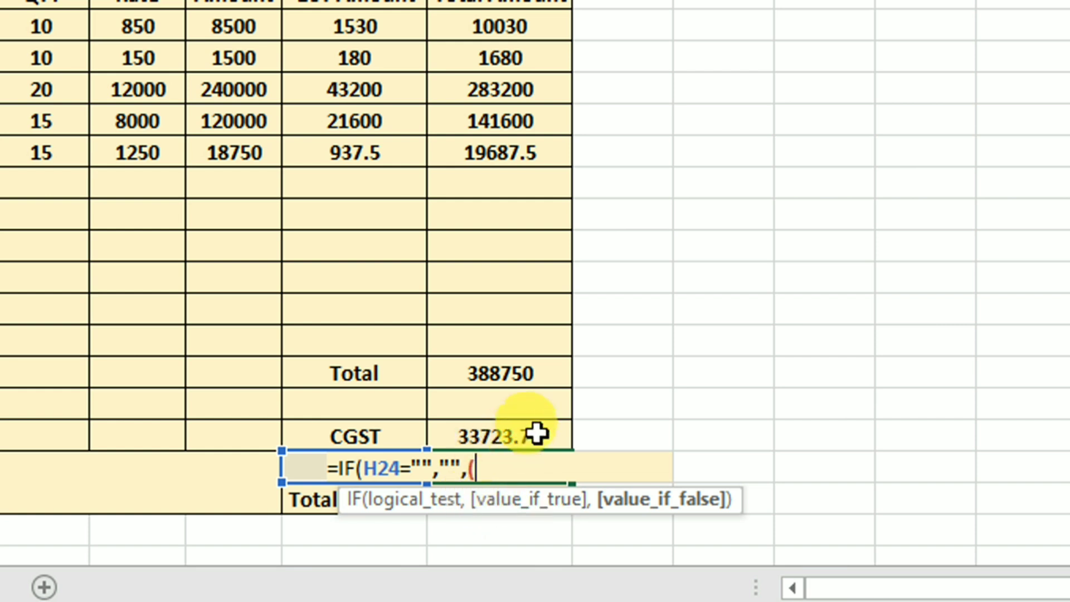
text(i)
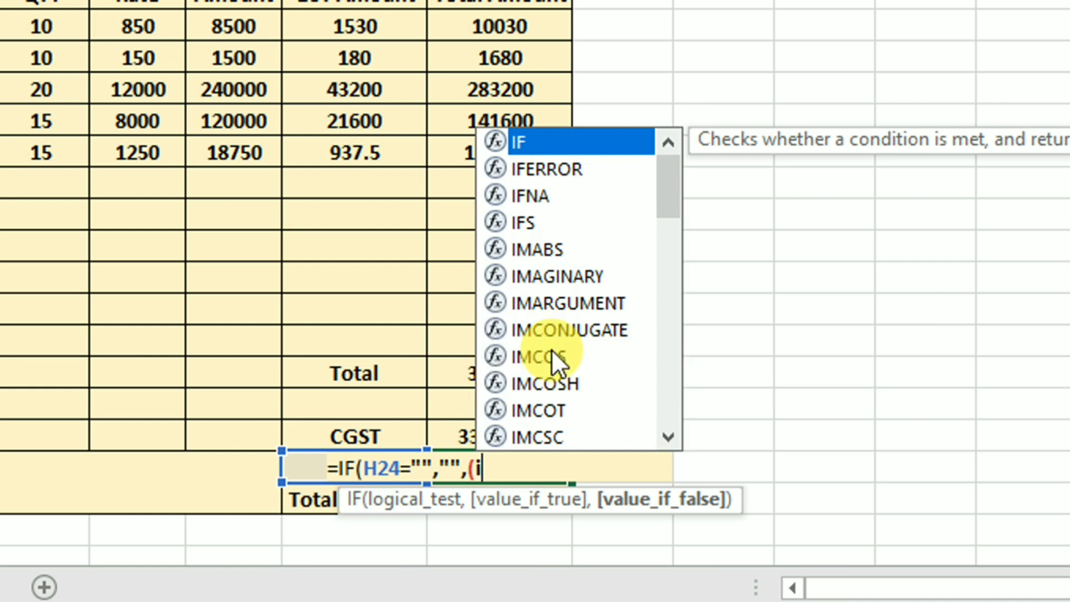
text(25)
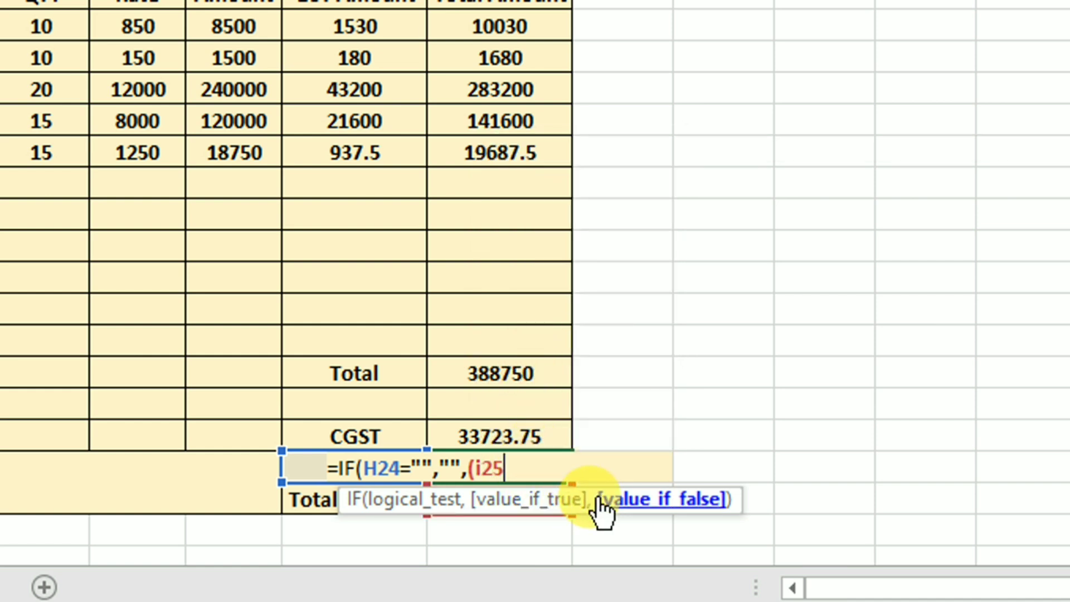
drag(590, 497, 568, 337)
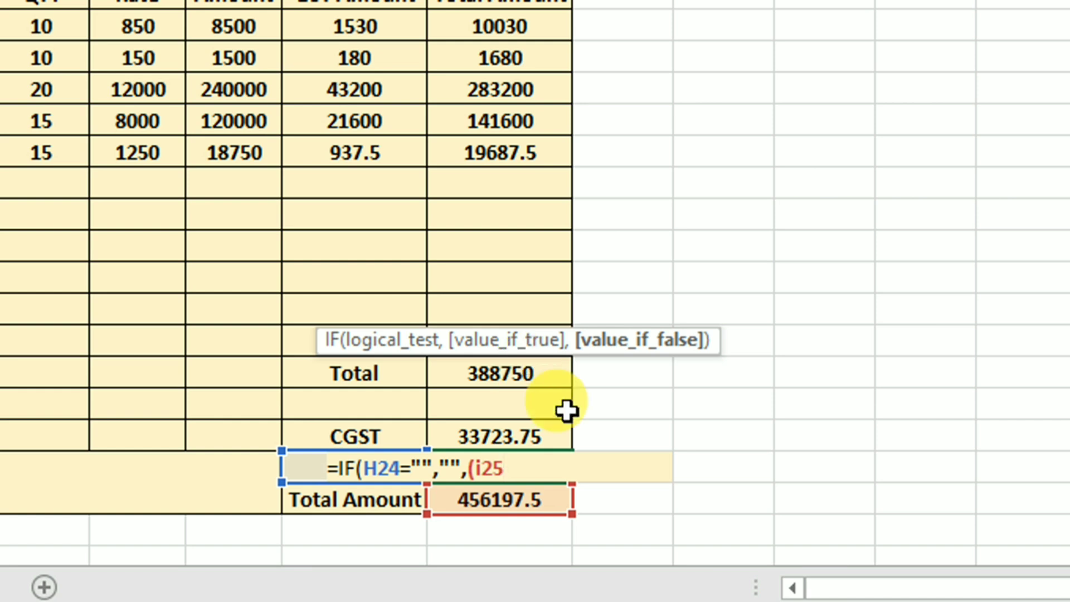
text(-)
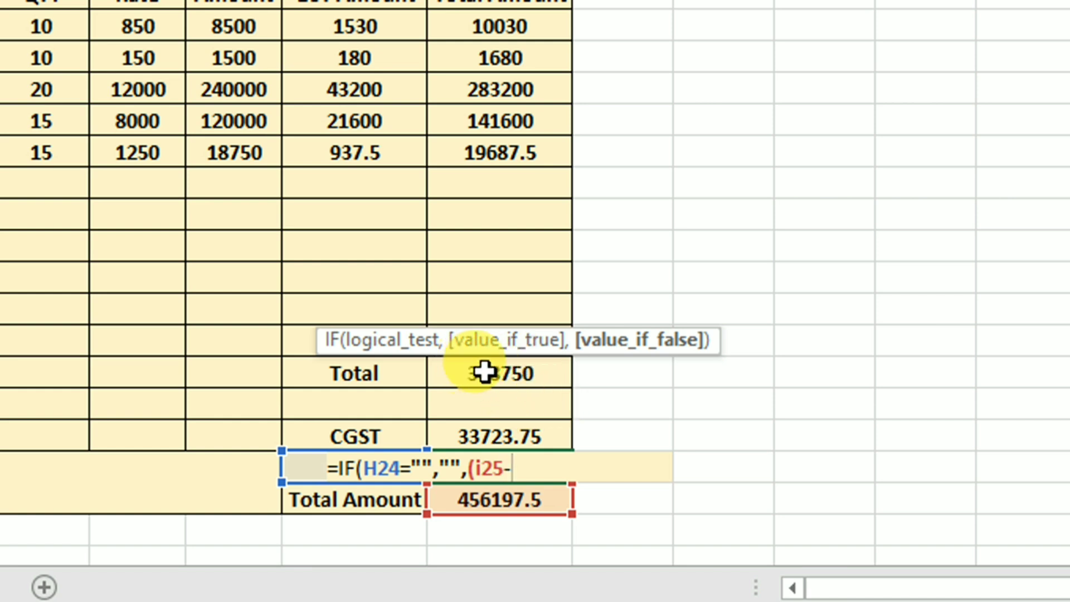
click(486, 372)
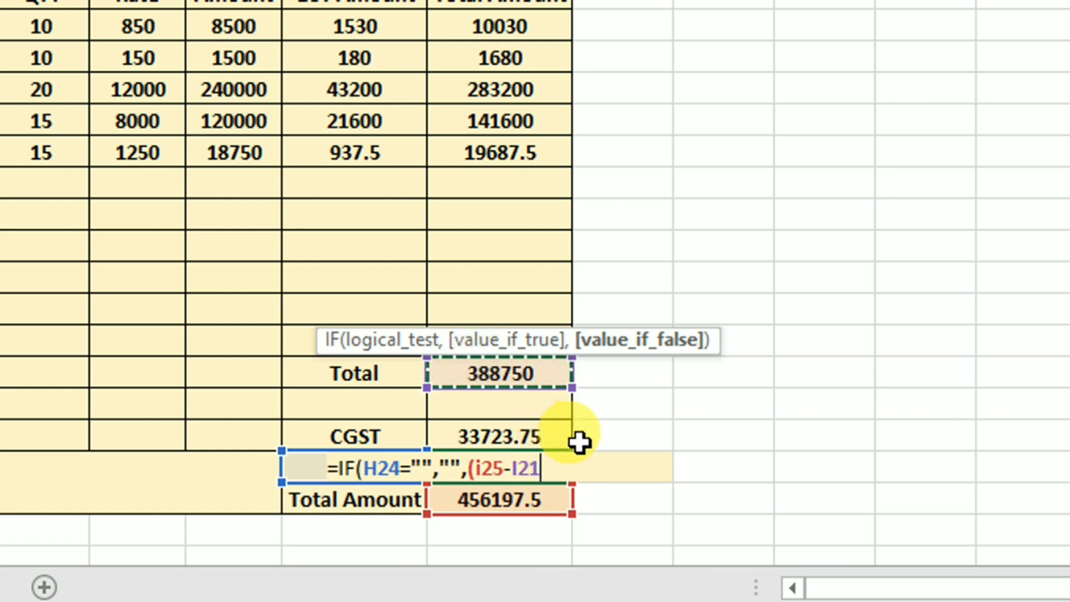
text())
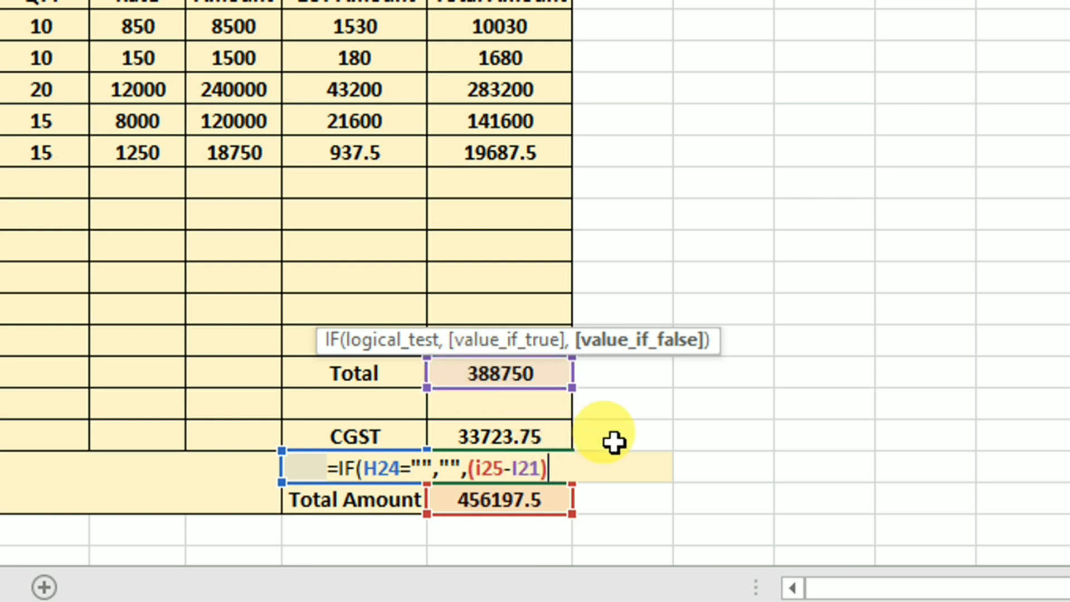
text(/)
text(2)
text())
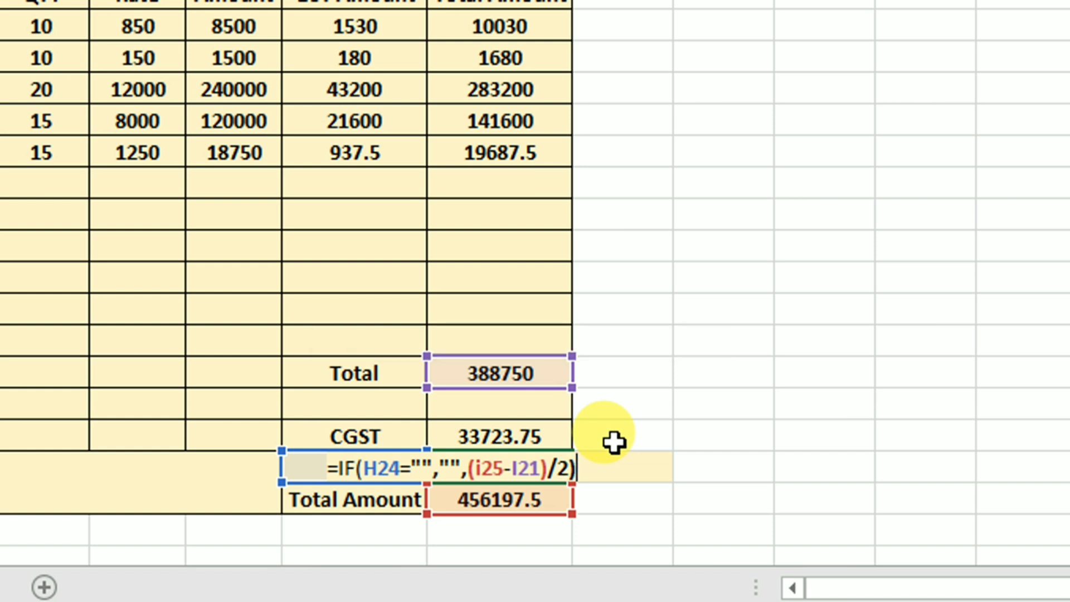
key(Return)
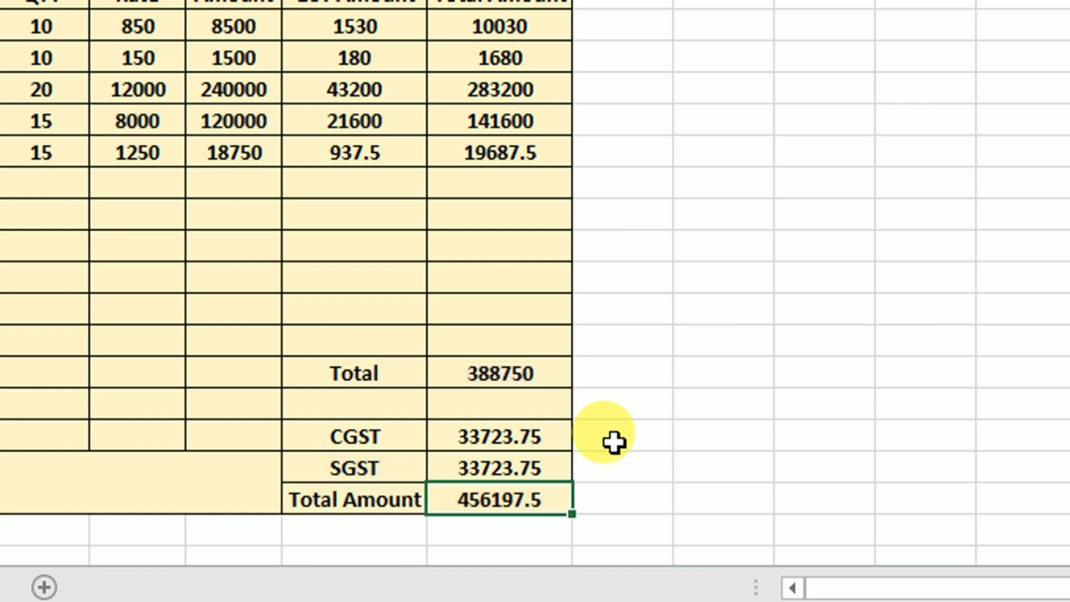
Set the Sale Type dropdown to InterState Sale and select the IGST amount cell.
click(488, 461)
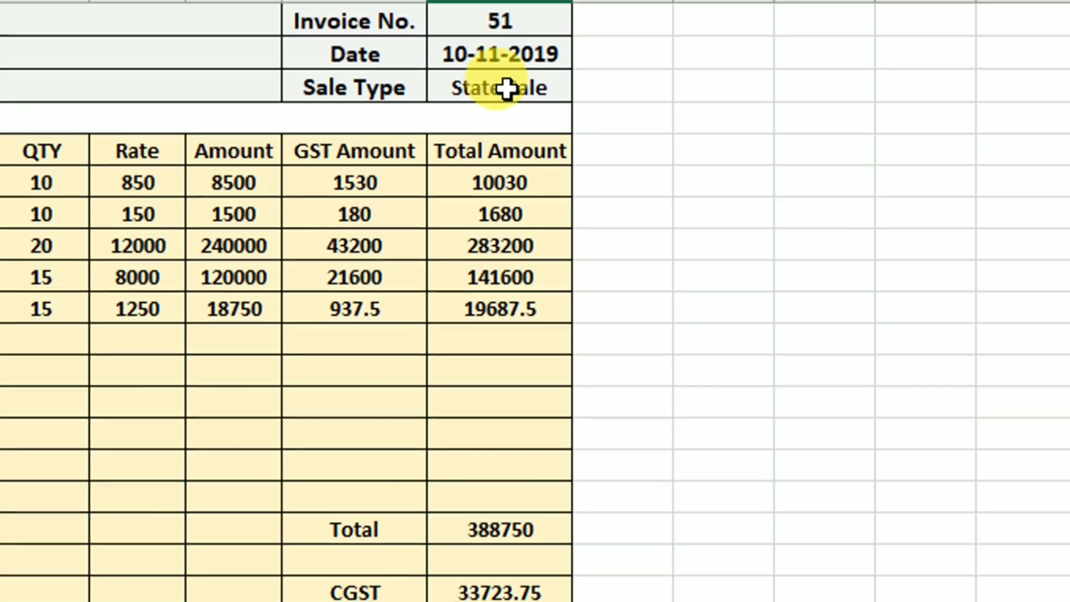
click(506, 88)
click(583, 89)
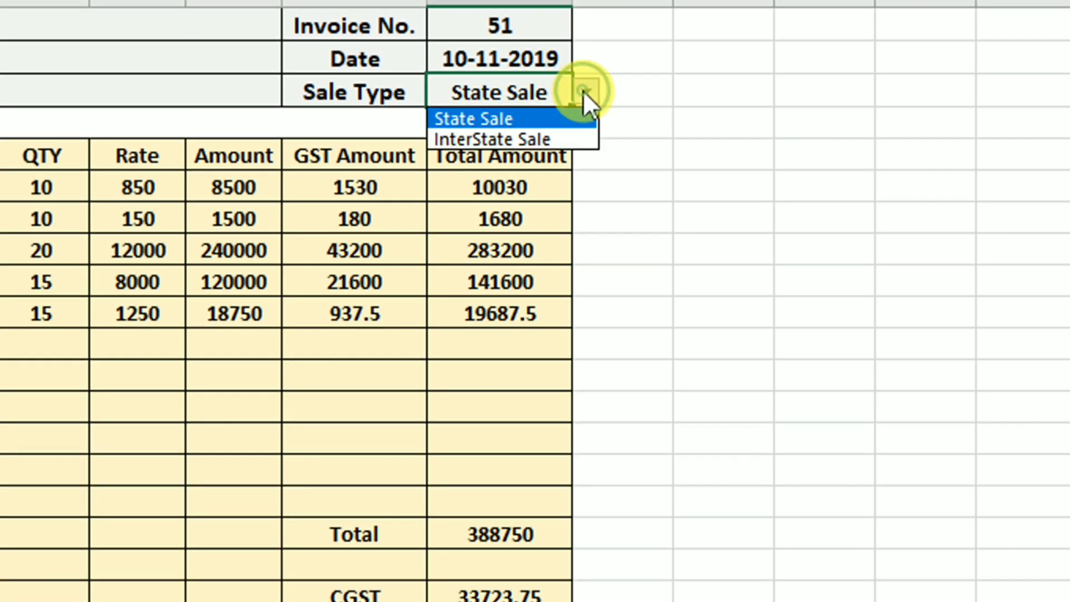
click(563, 139)
scroll(449, 485, down, 2)
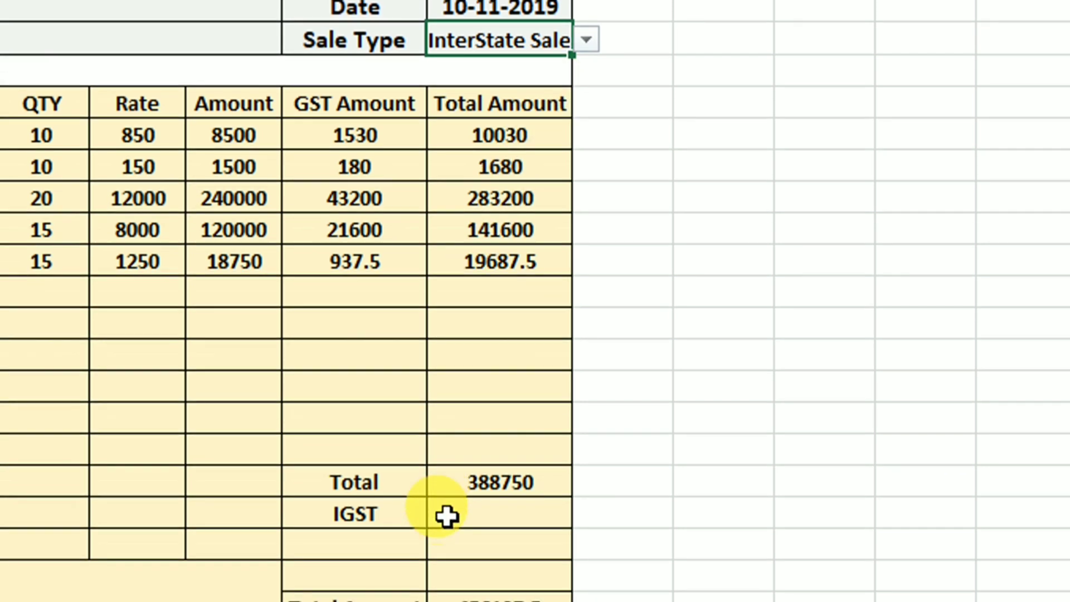
scroll(382, 513, down, 1)
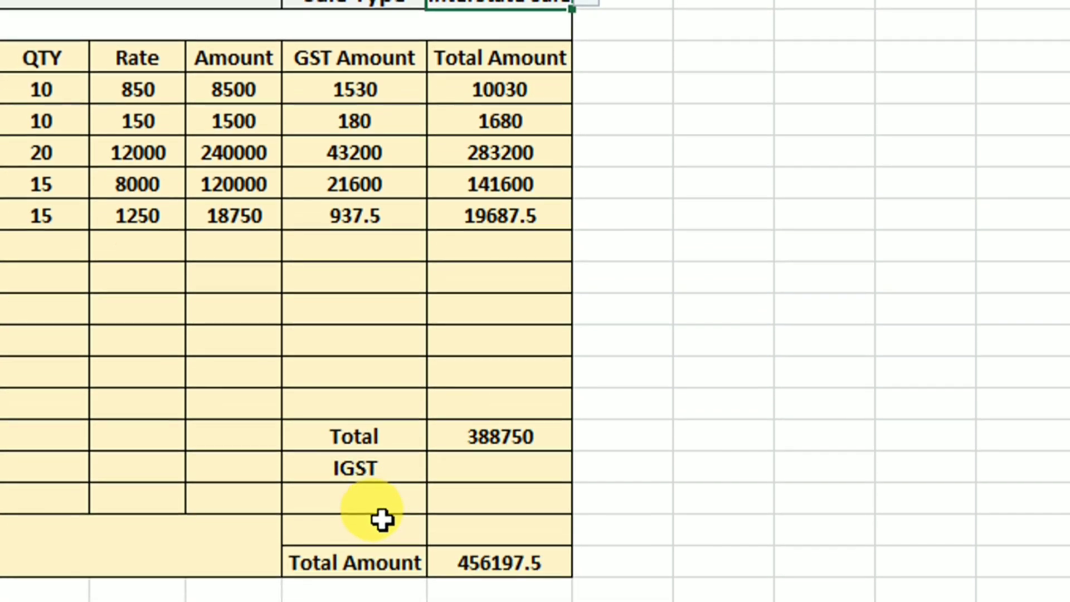
click(452, 456)
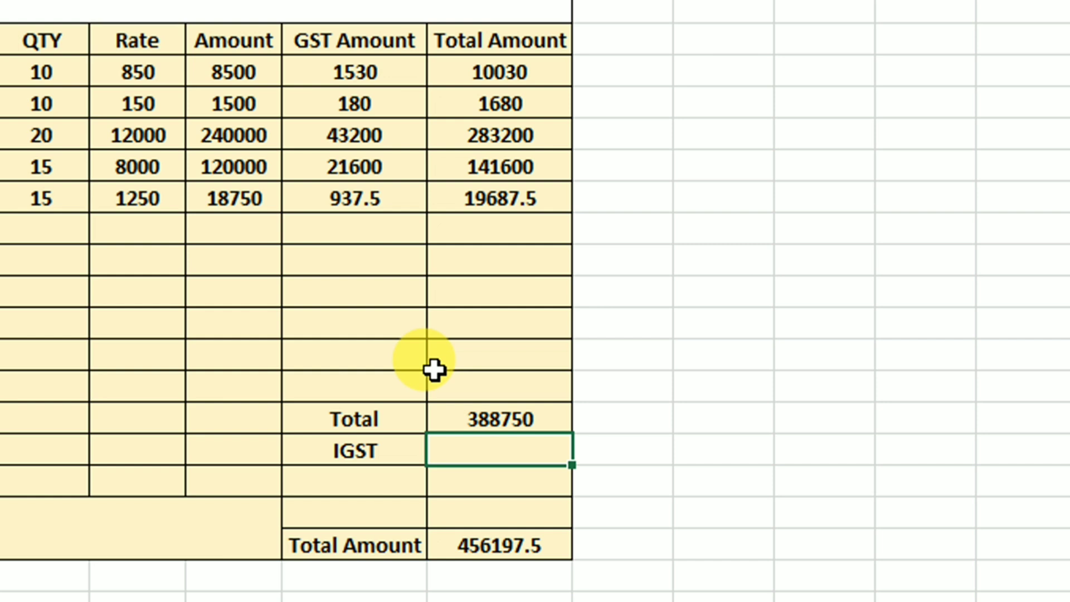
Enter =IF(H22="","",(I25-I21)) in the IGST value cell, giving 67447.5.
text(=i)
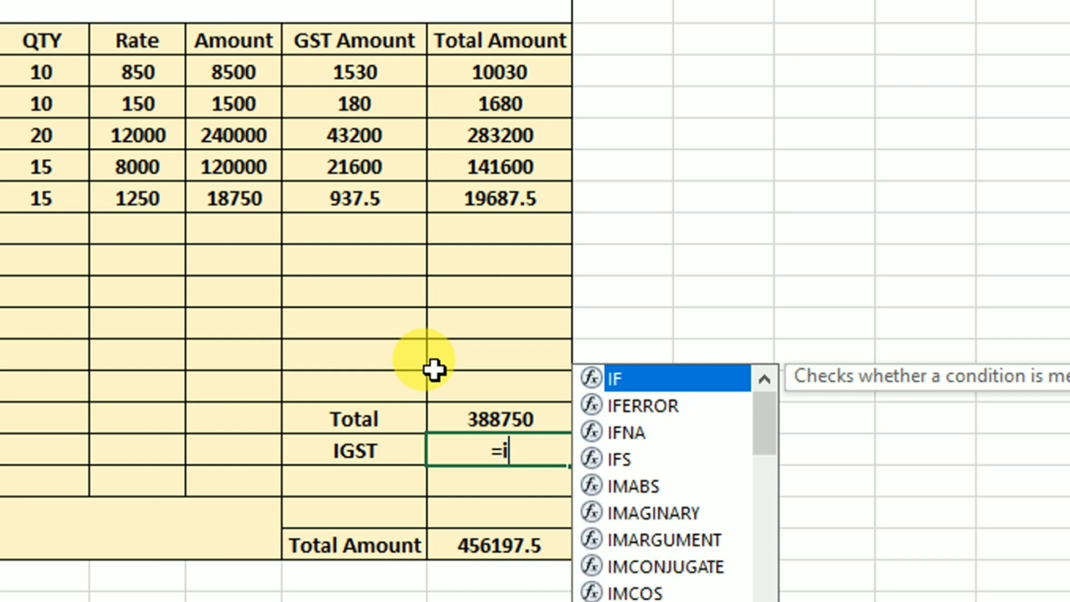
text(f)
key(Tab)
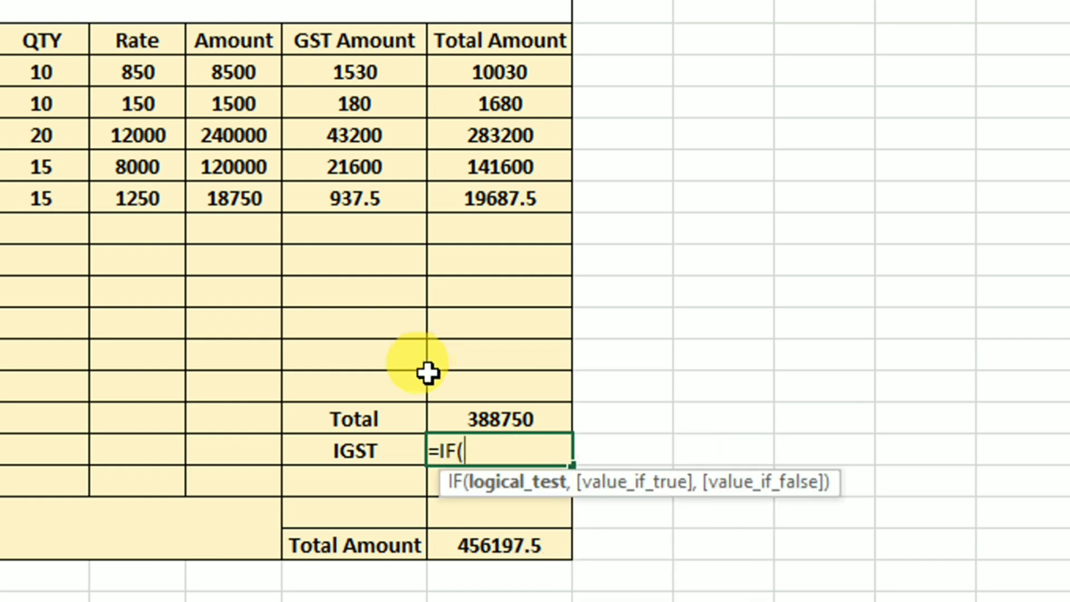
click(352, 444)
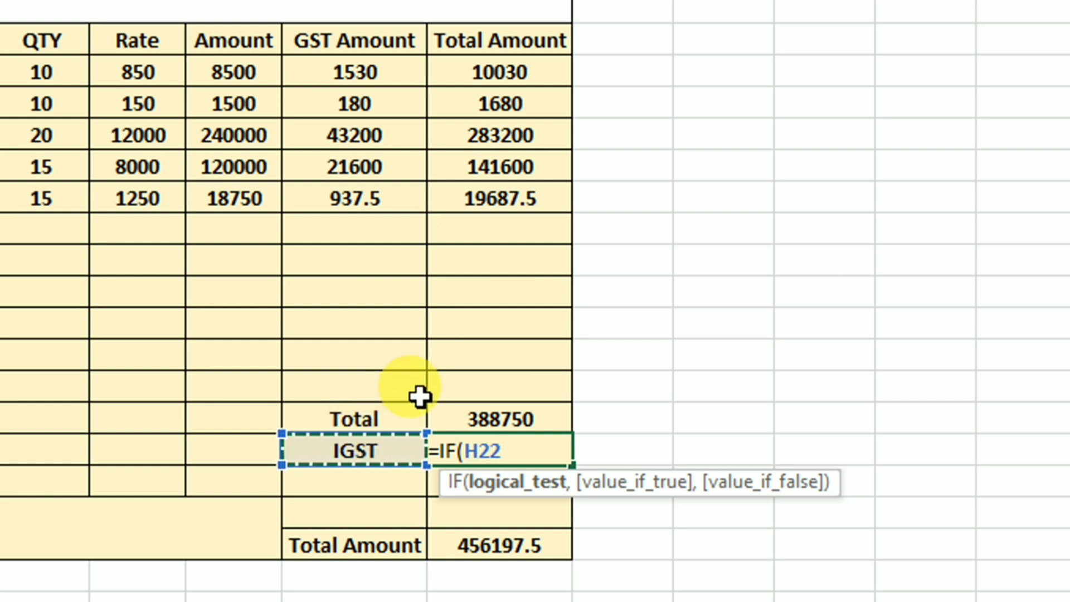
text(=)
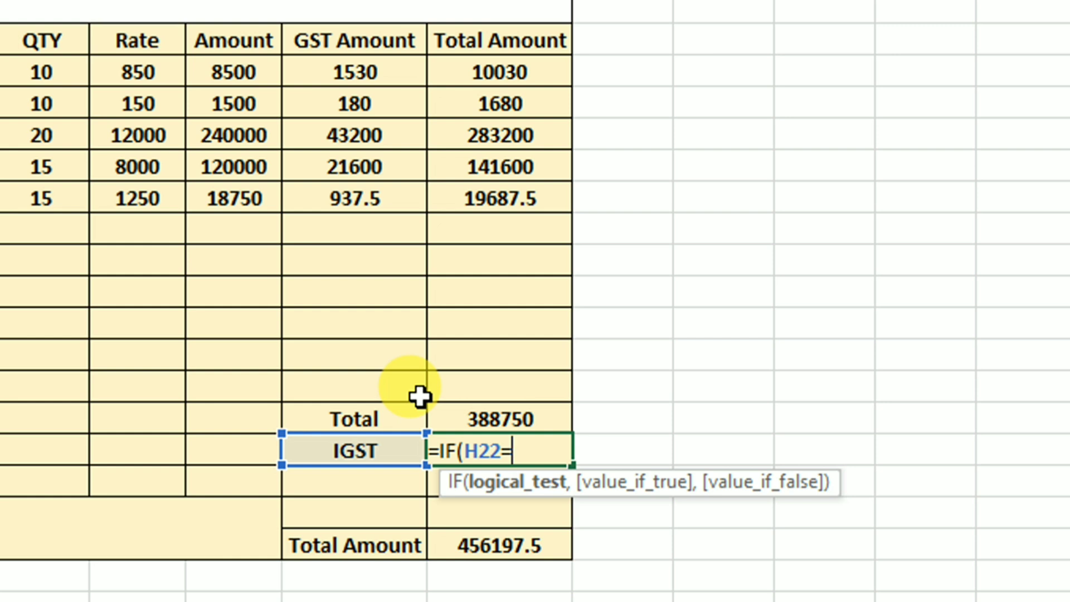
text("")
text(,)
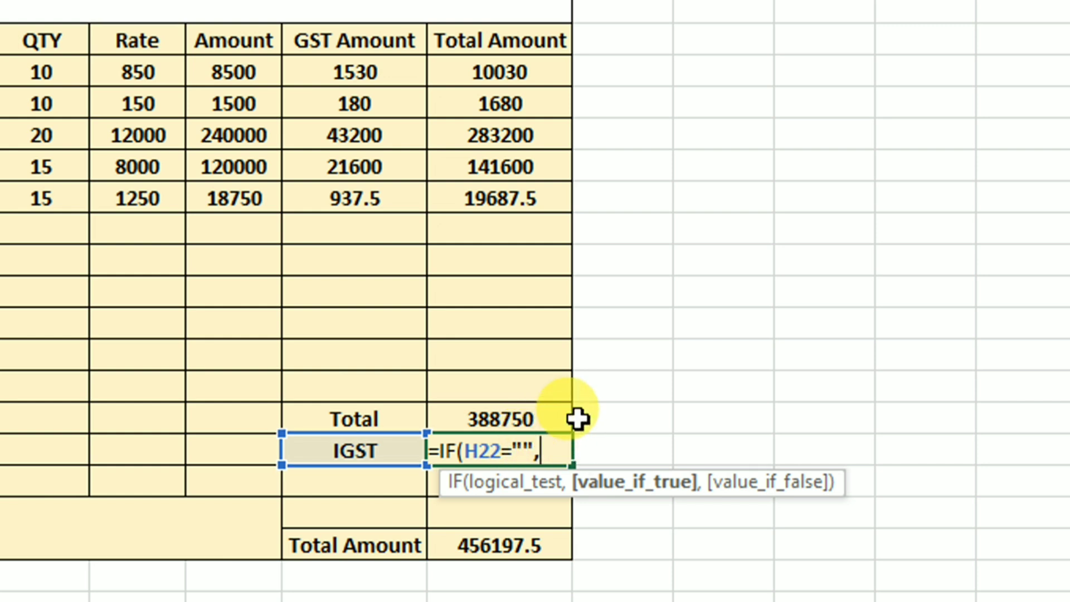
text("")
text(,)
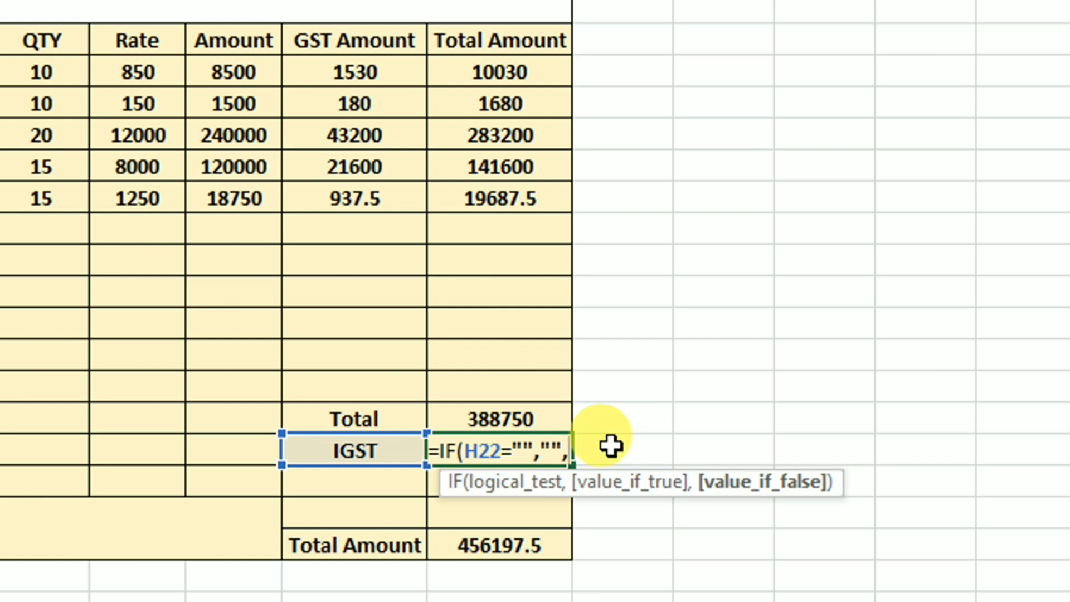
text(()
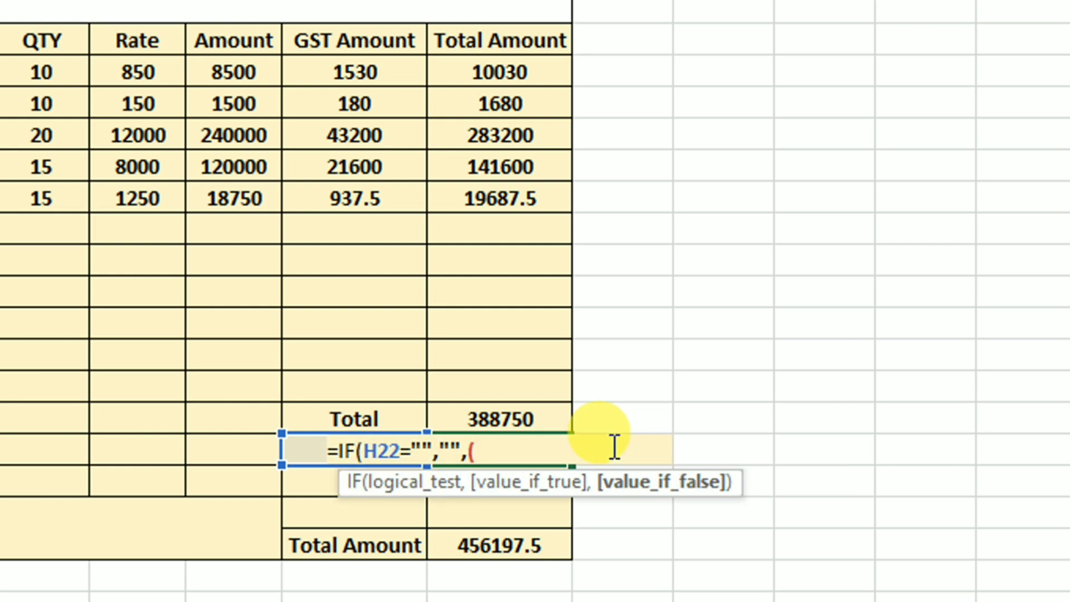
scroll(613, 446, down, 1)
click(540, 510)
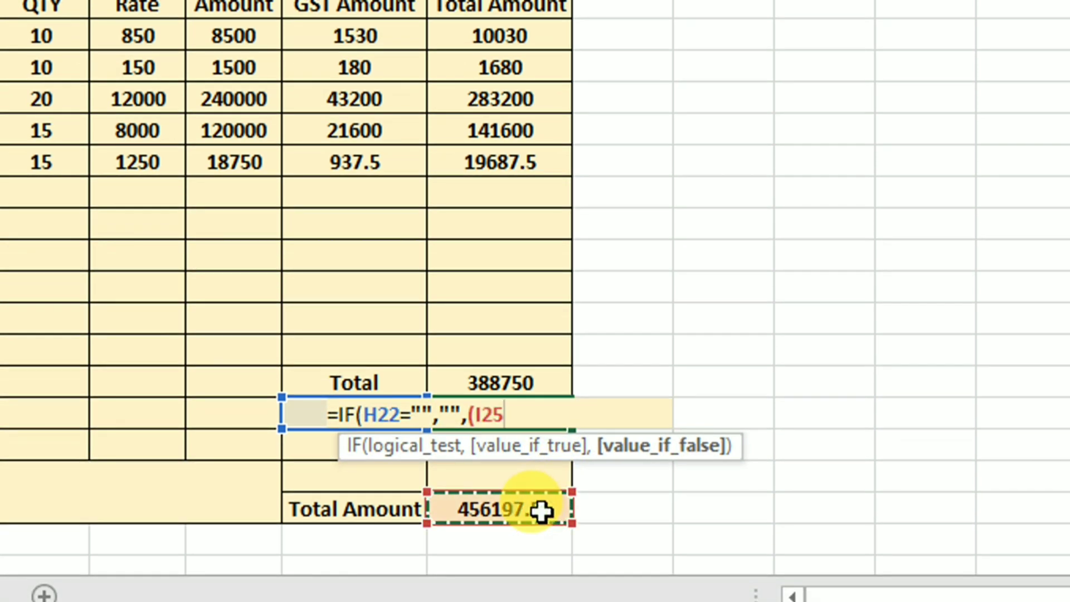
text(-)
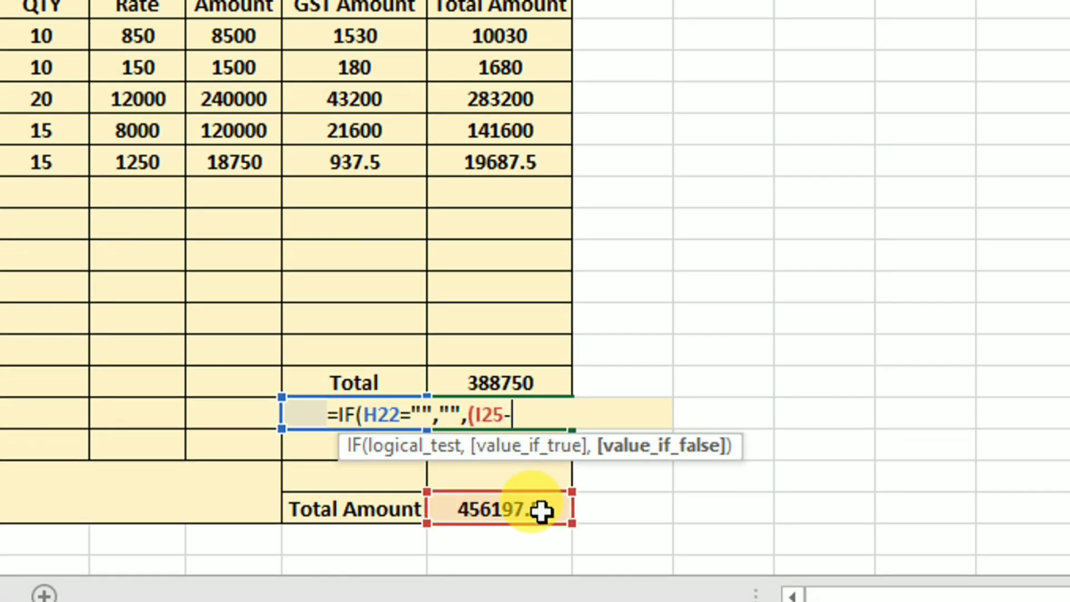
click(526, 382)
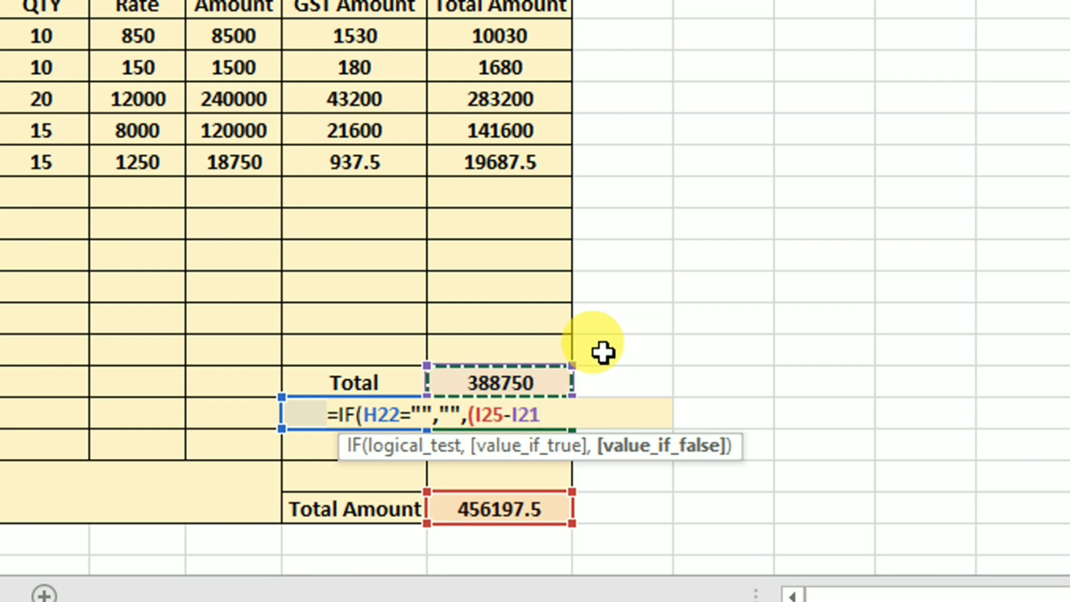
text())
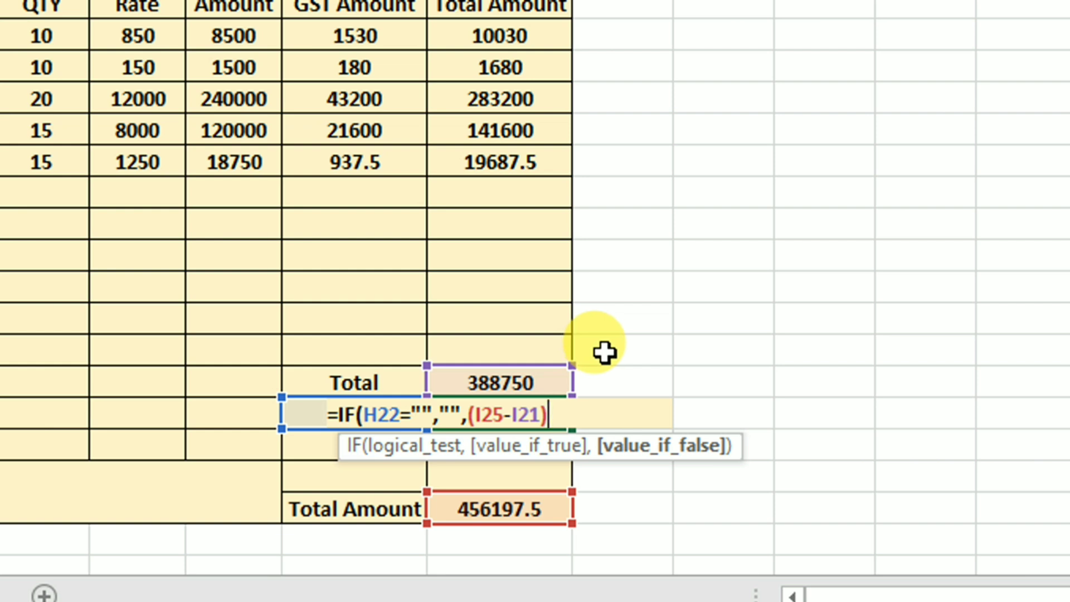
text())
key(Return)
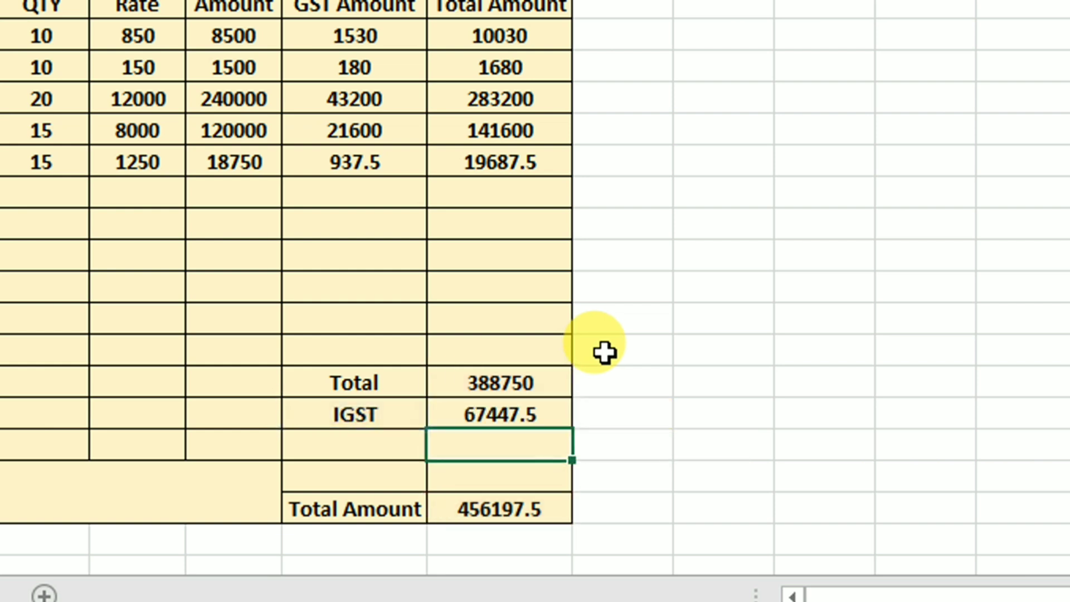
Rename the Total label above IGST to 'Amount'.
click(477, 404)
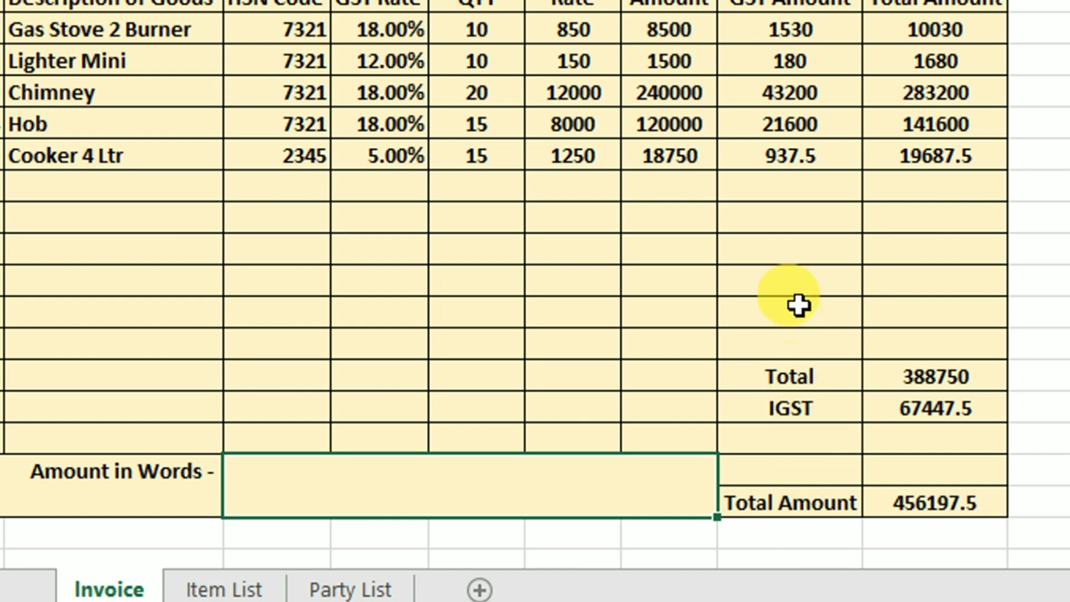
click(829, 375)
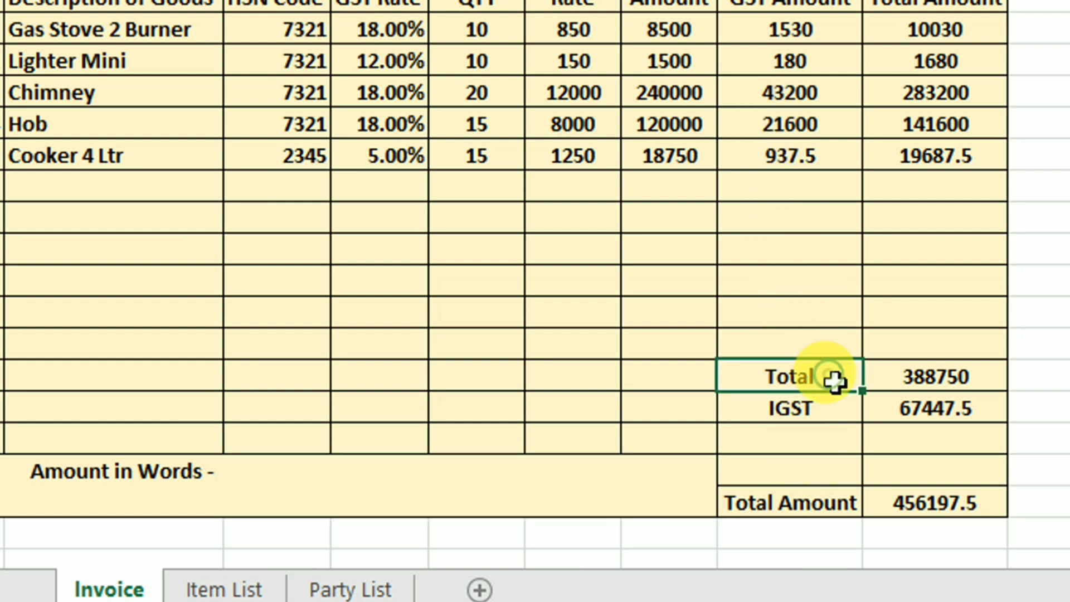
text(Amount)
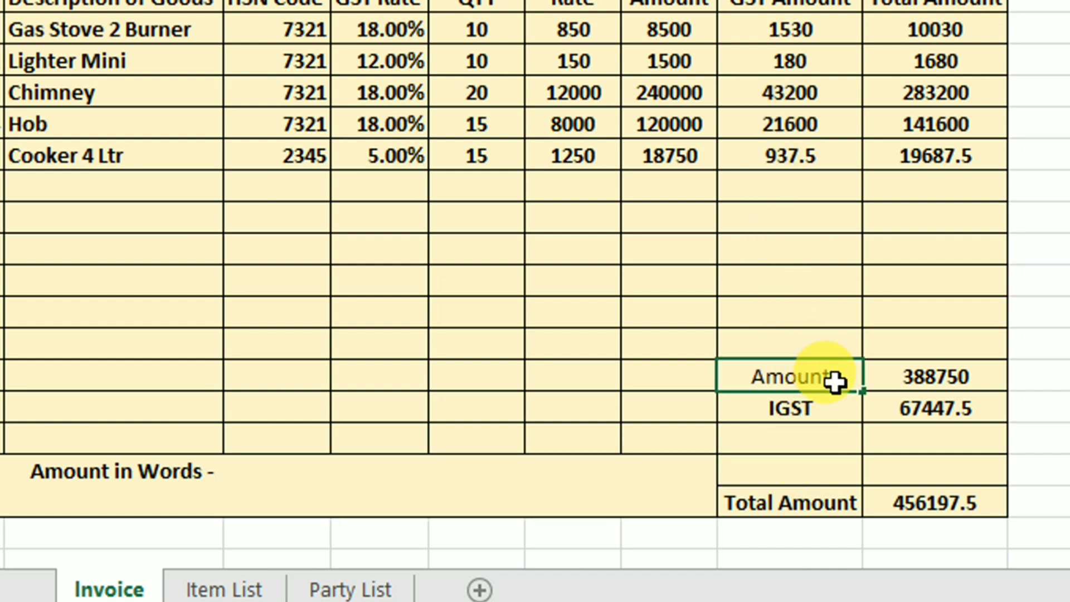
key(Return)
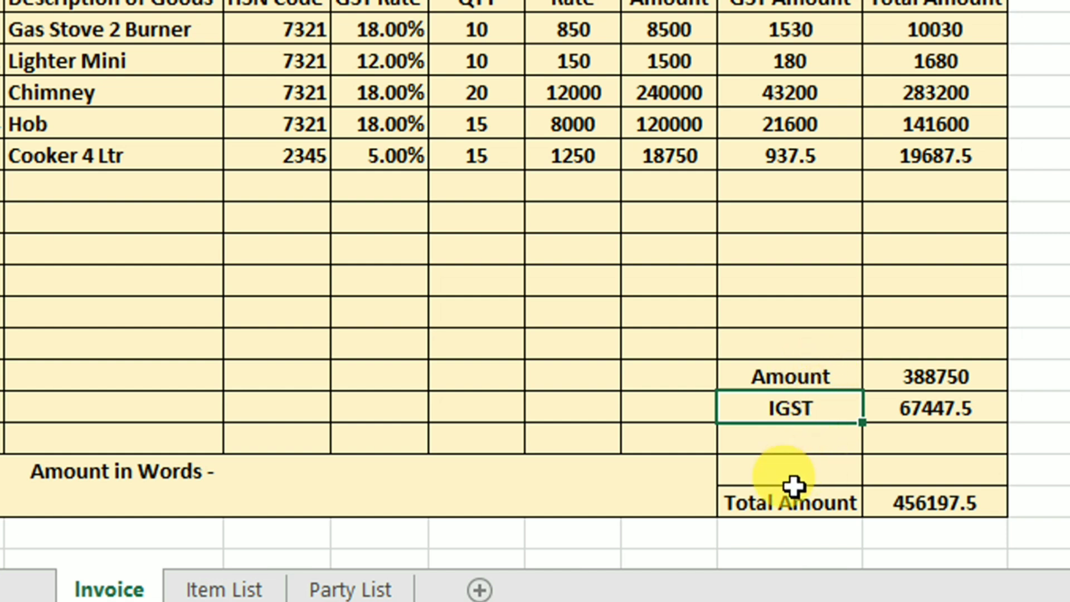
Check the Total Amount and Amount in Words cells, then open the File backstage view.
click(898, 504)
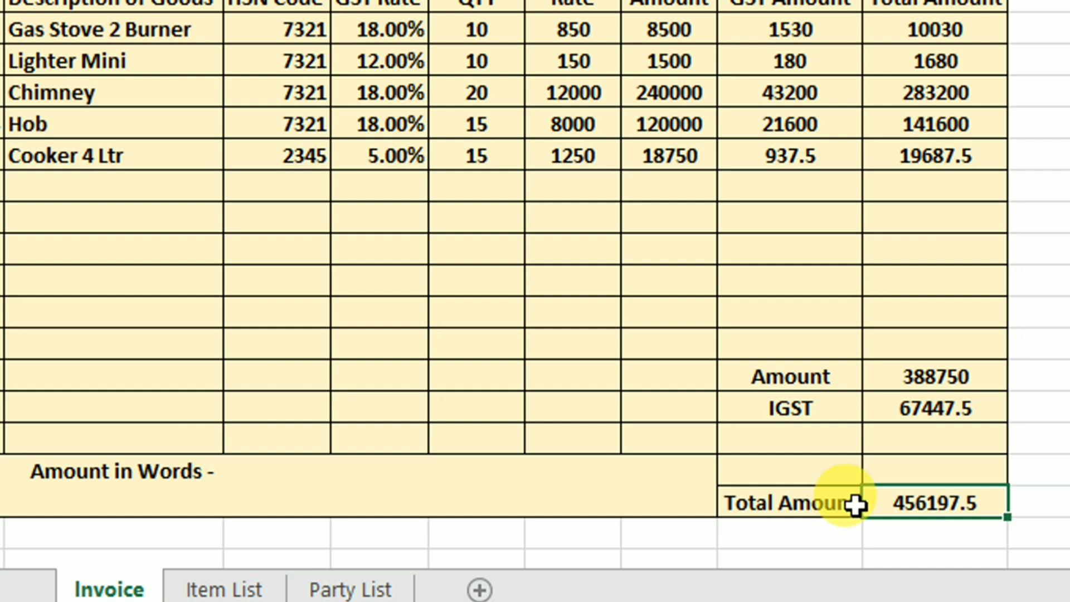
click(462, 488)
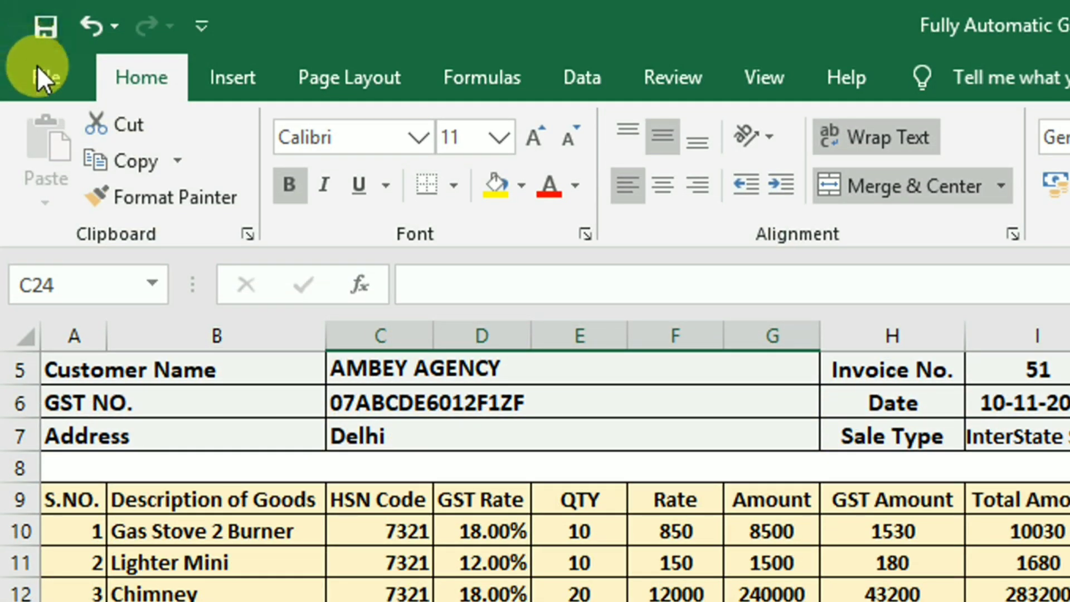
click(38, 75)
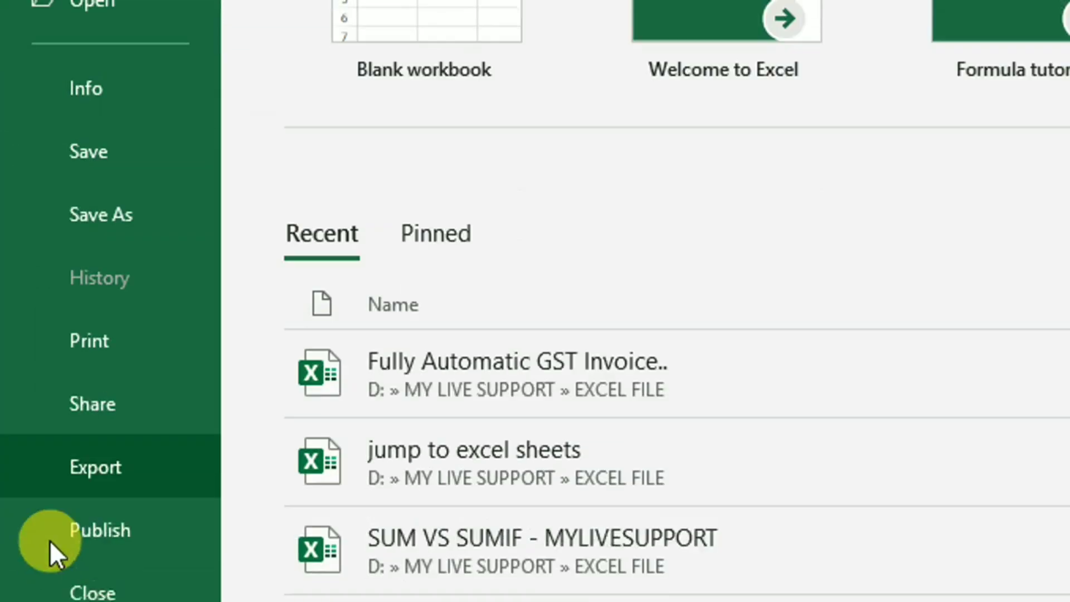
Add the SpellNumber-MY LIVE SUPPORT add-in file from the Desktop via Options > Add-ins and enable it.
click(93, 514)
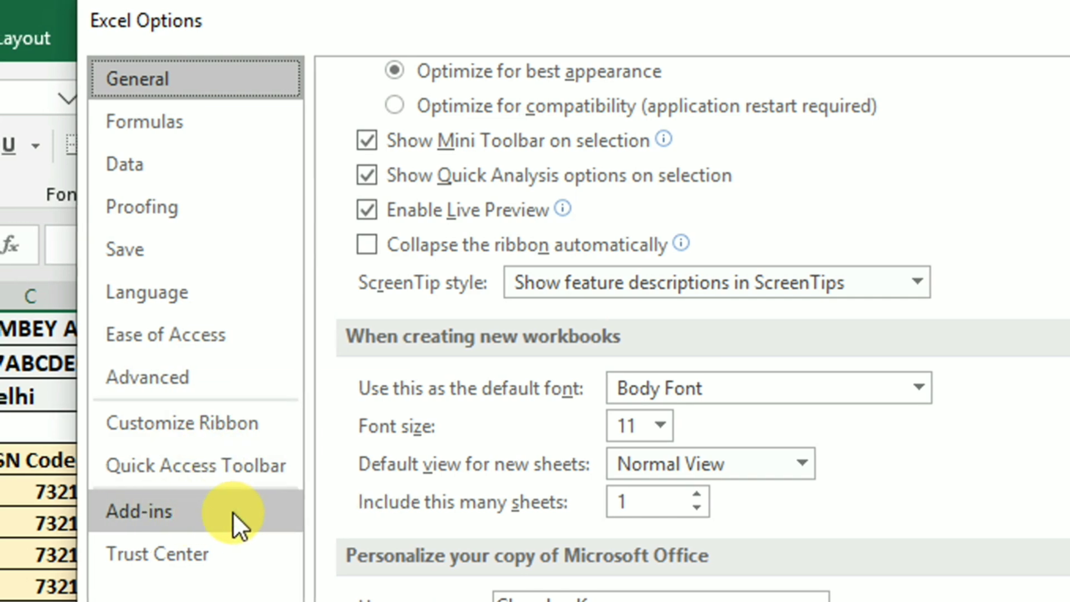
click(232, 511)
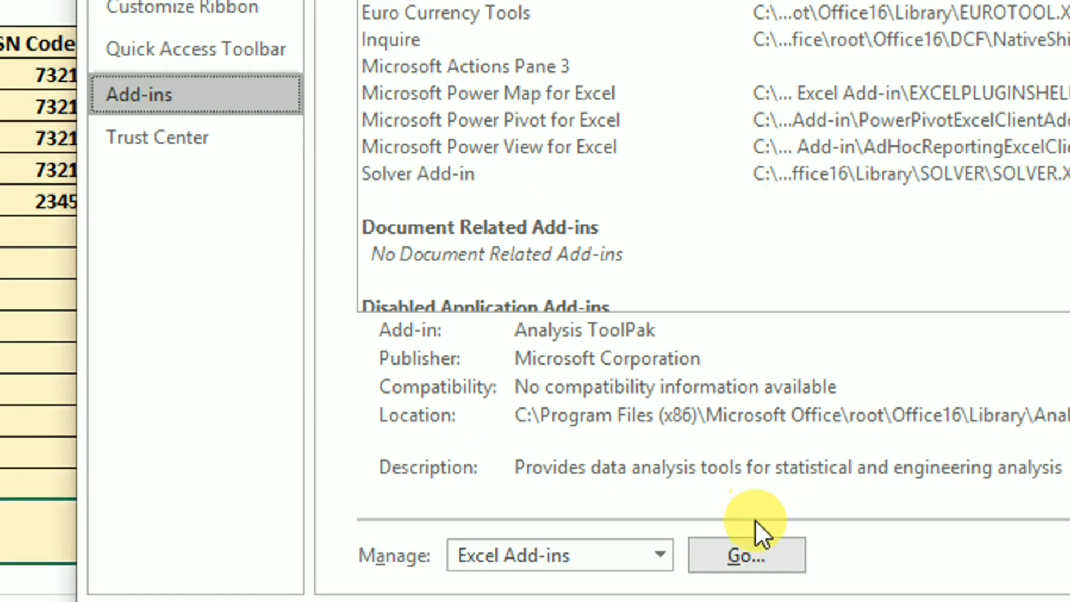
click(755, 552)
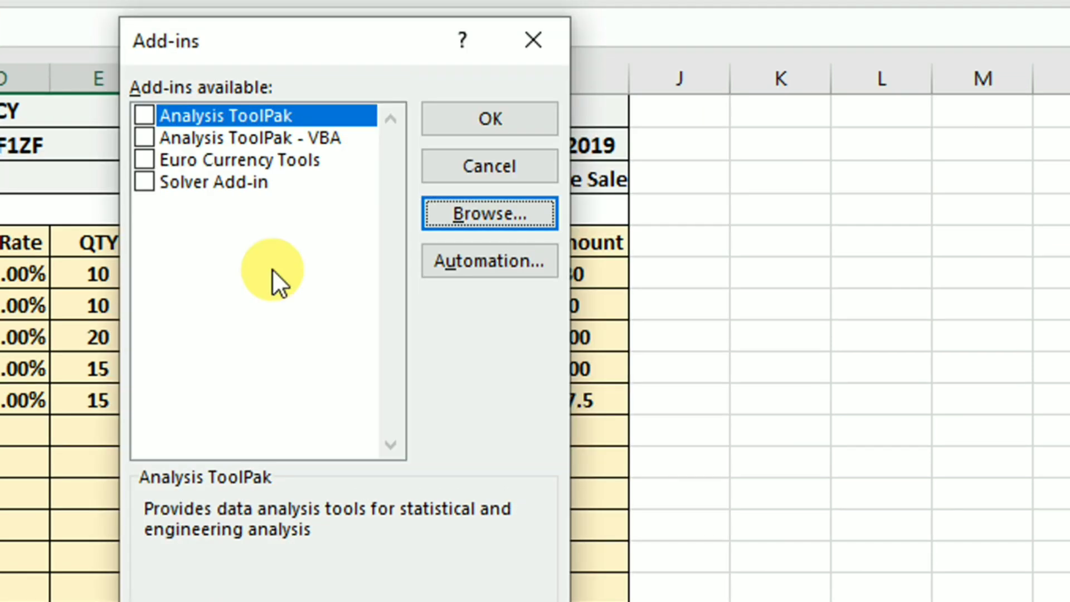
click(439, 219)
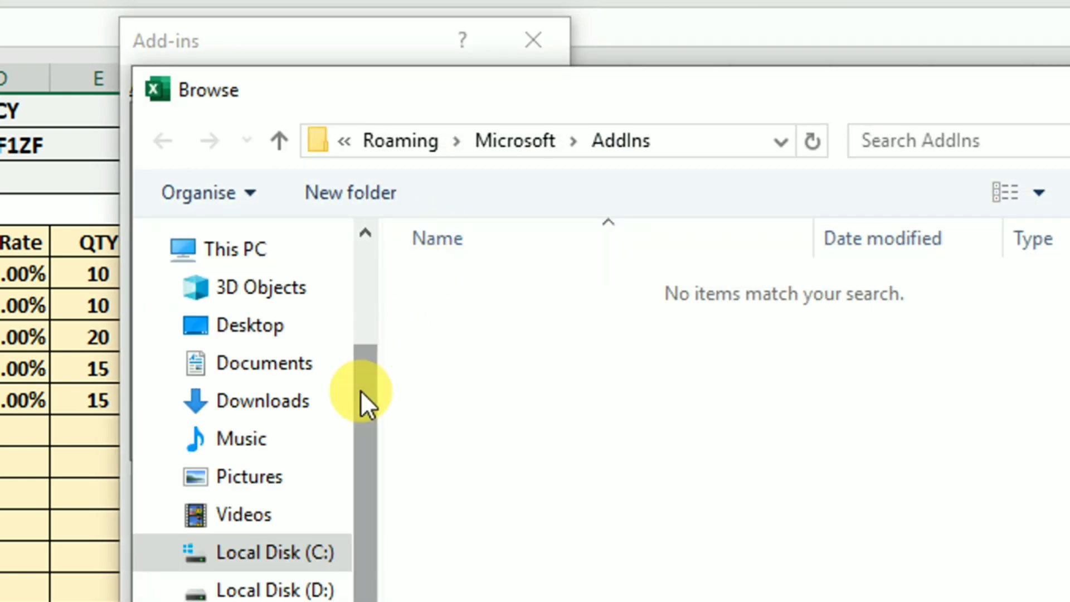
drag(362, 401, 365, 282)
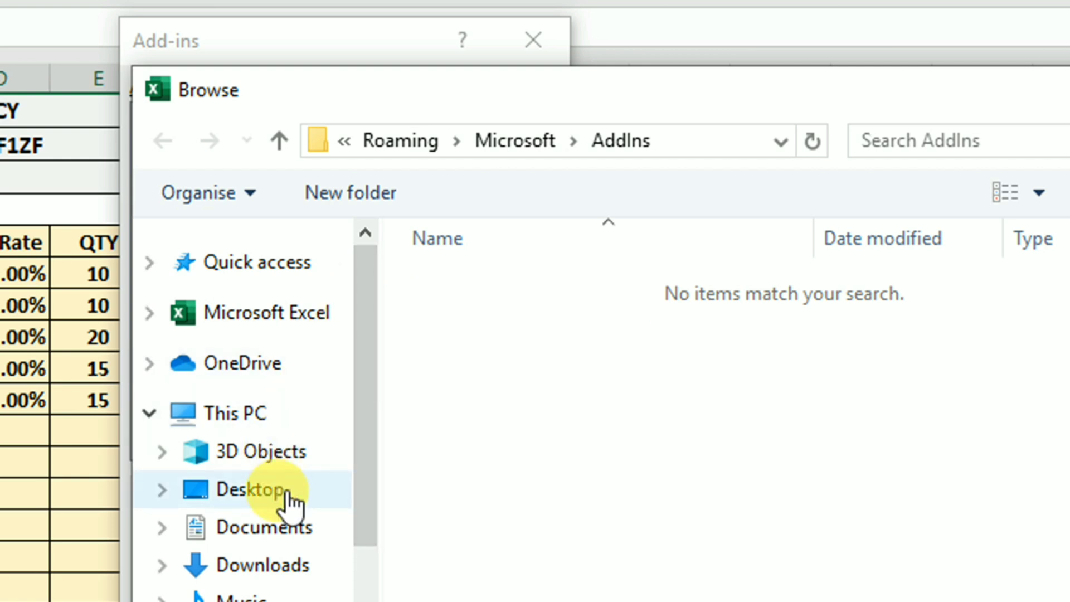
click(237, 491)
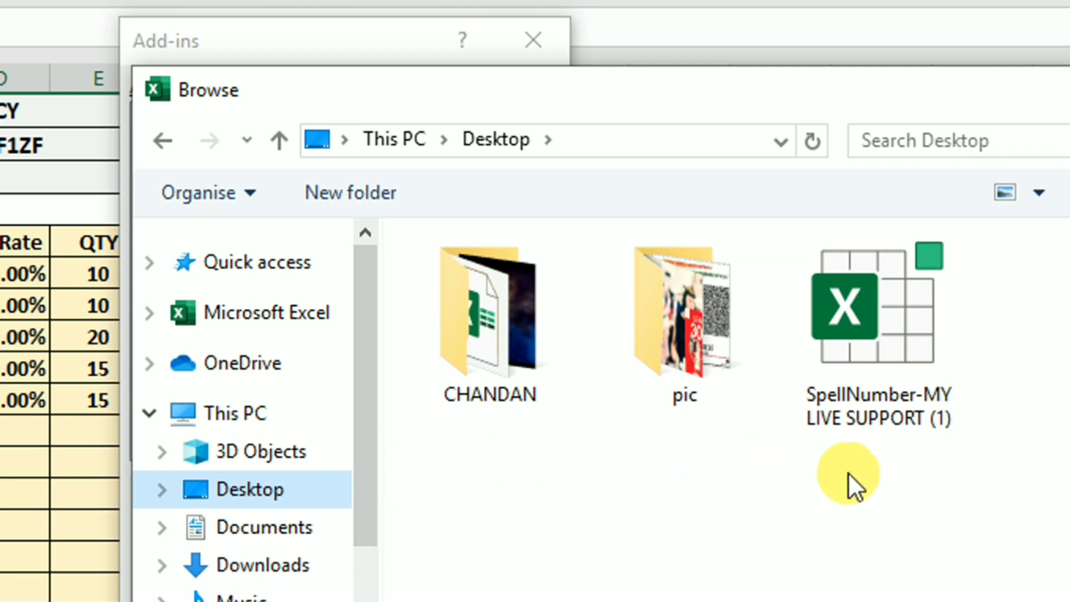
click(746, 321)
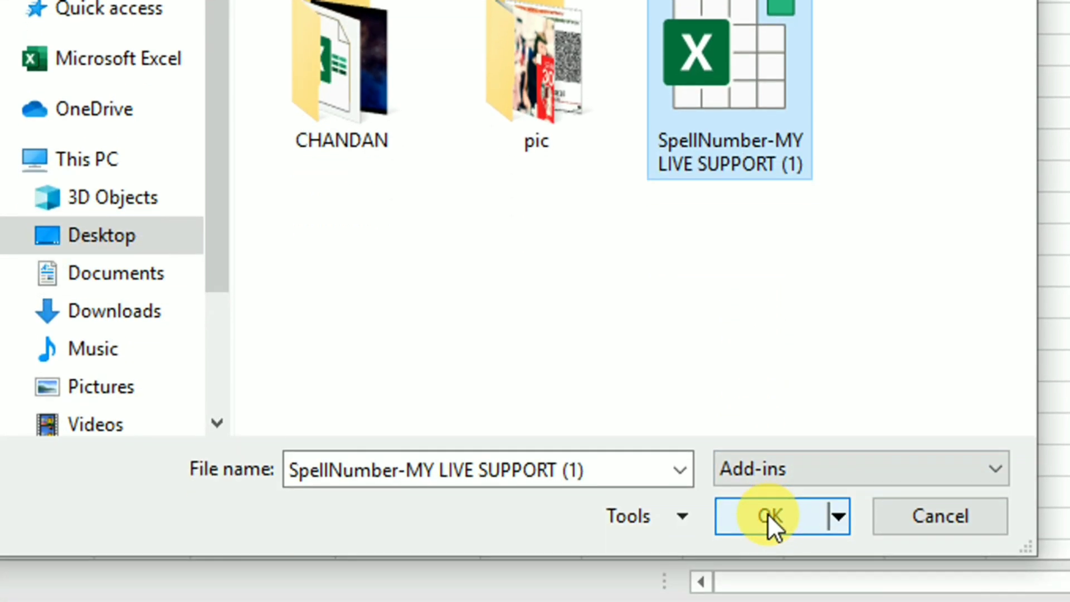
click(768, 514)
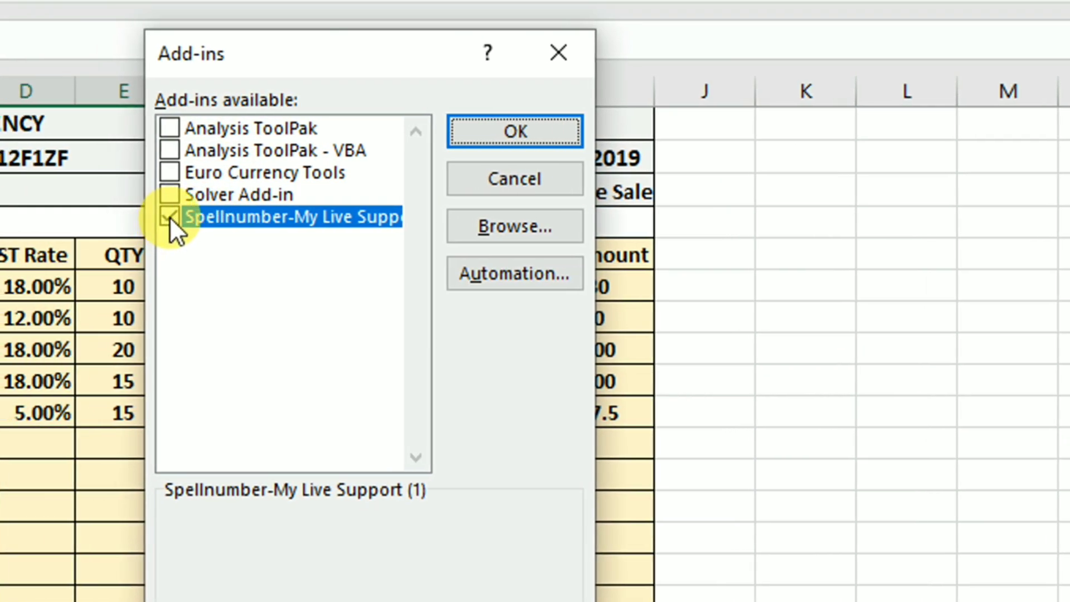
click(484, 136)
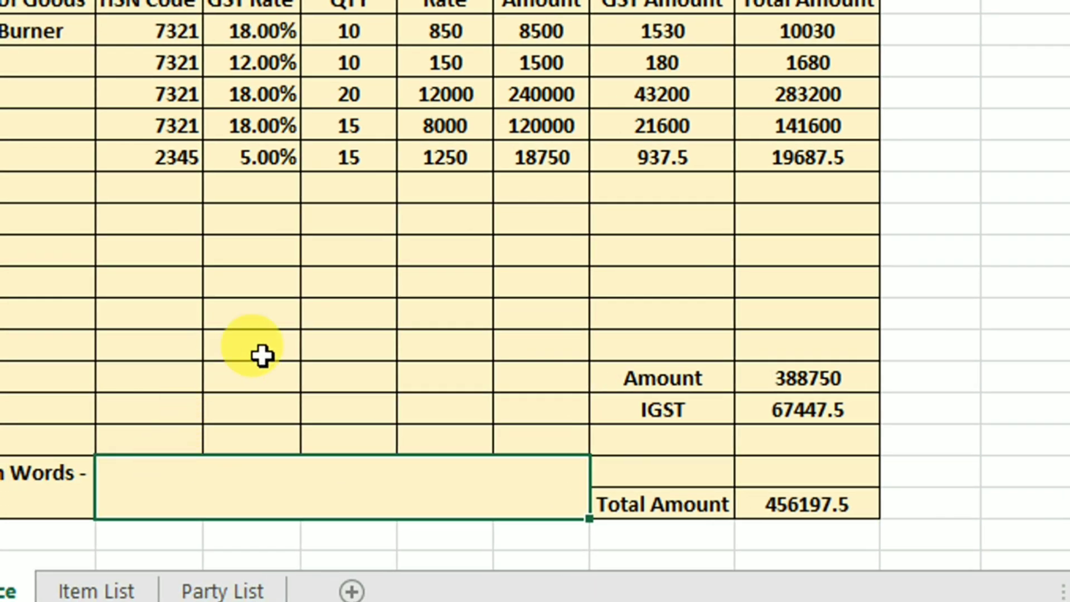
text(=)
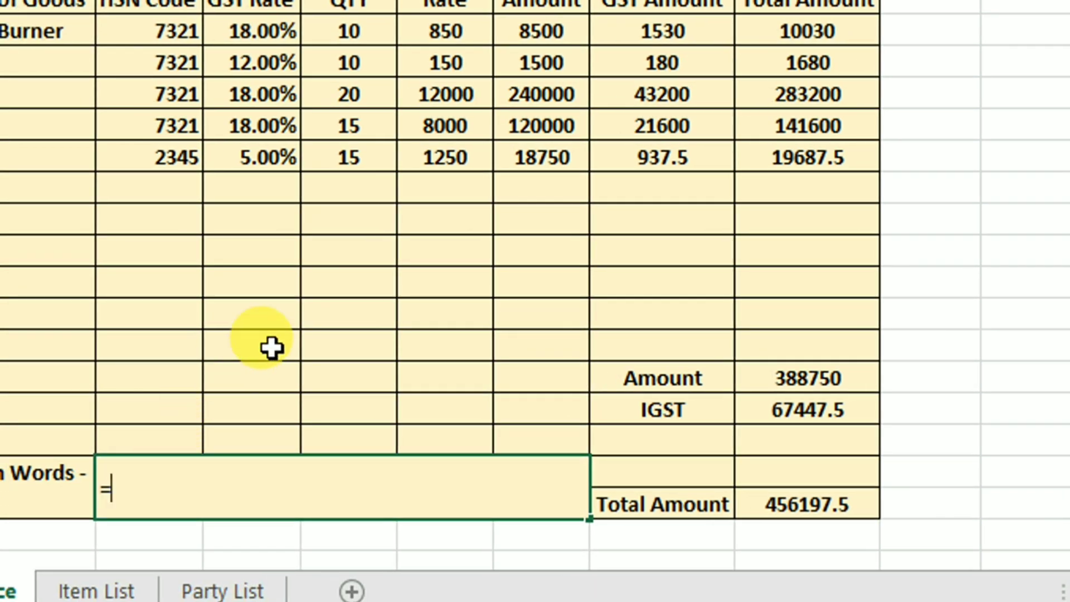
text(spe)
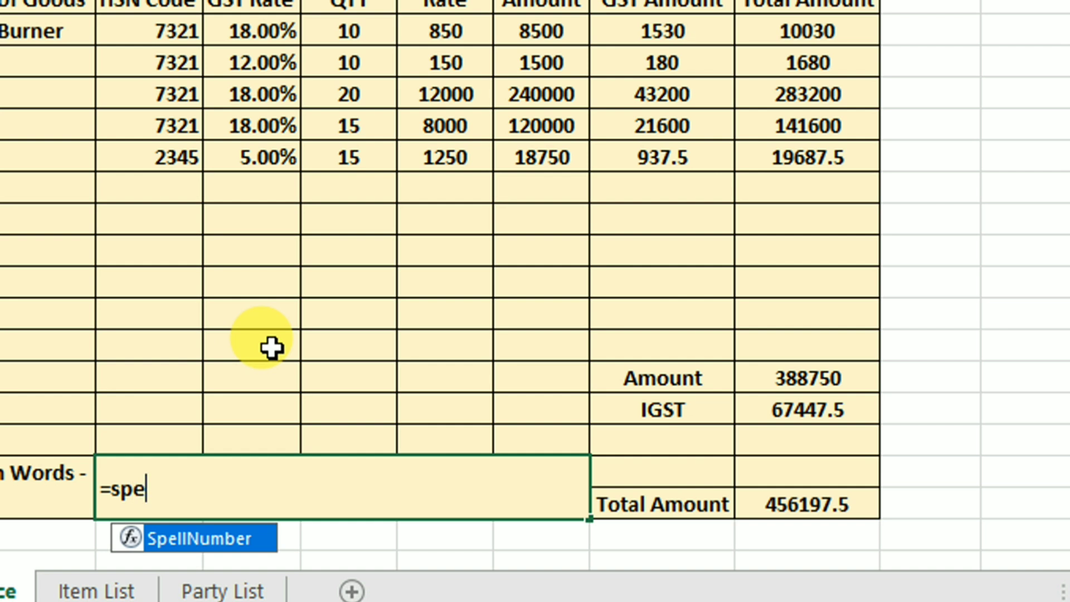
key(Tab)
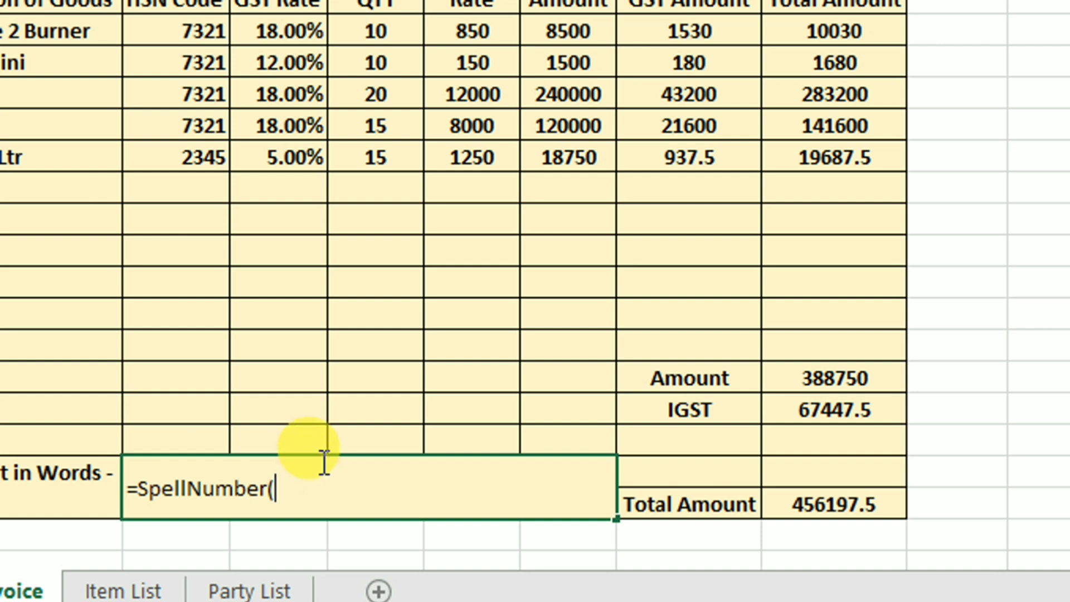
click(780, 504)
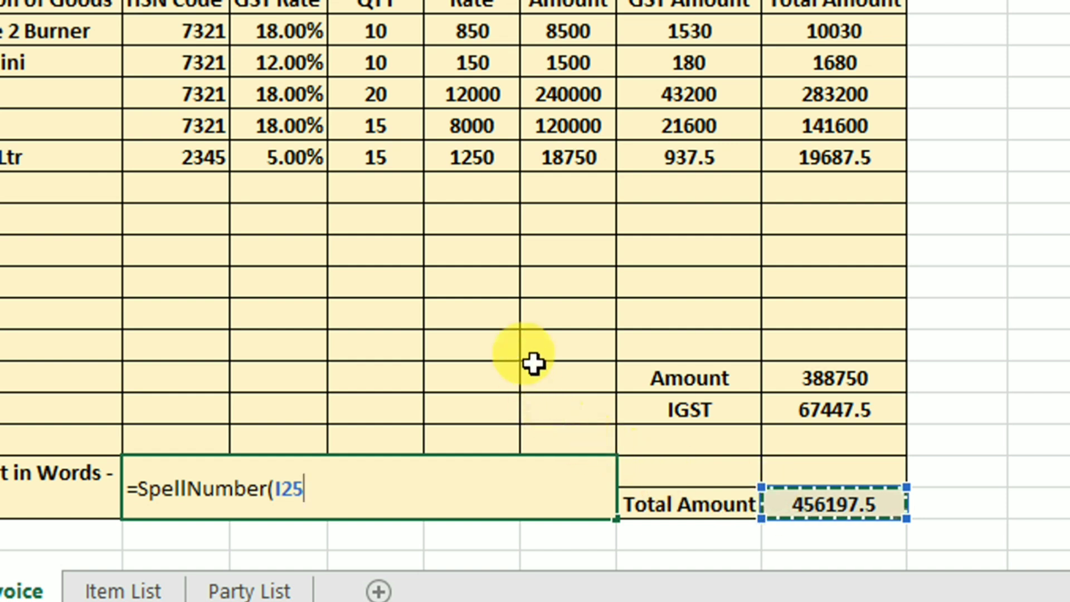
text())
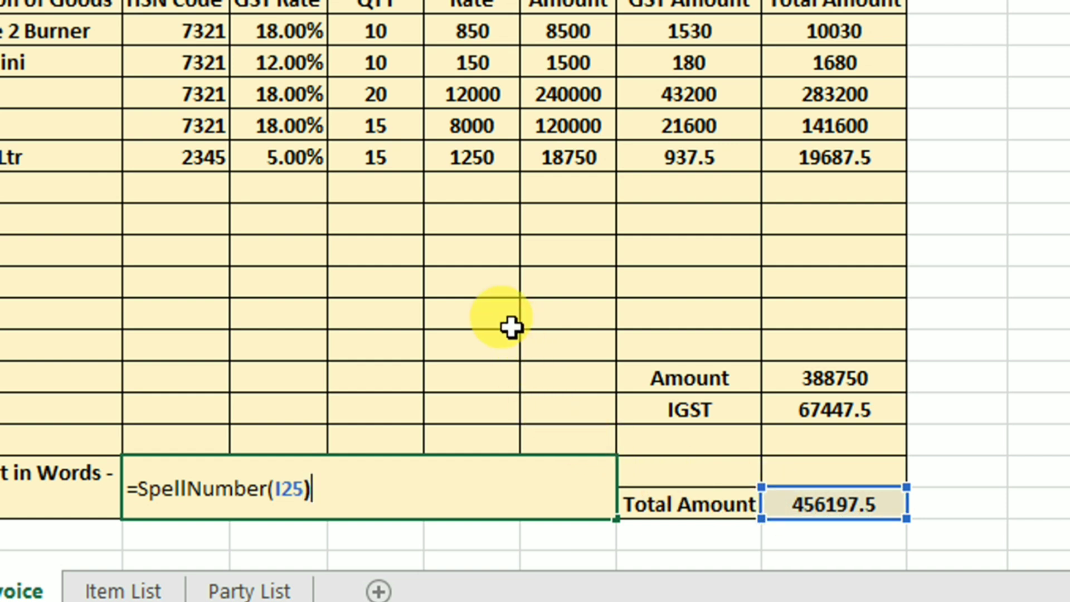
key(Return)
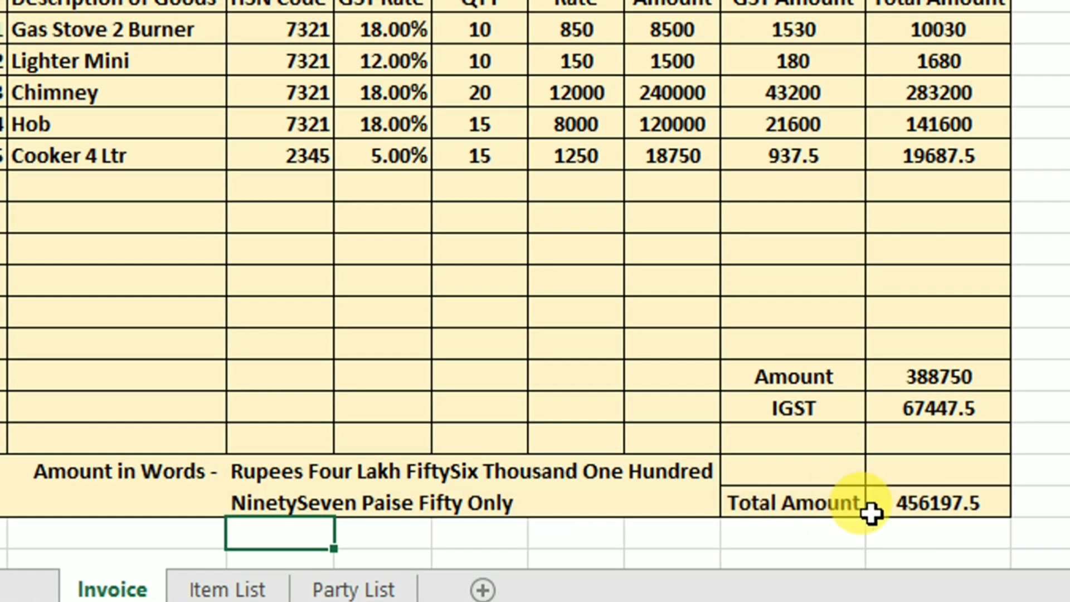
click(900, 504)
click(471, 482)
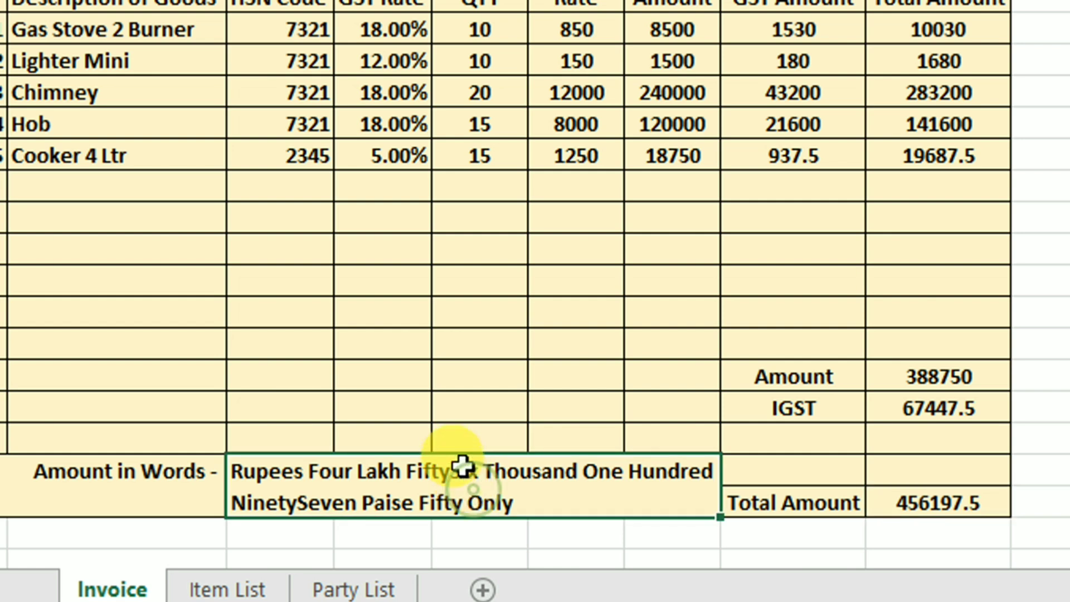
click(453, 404)
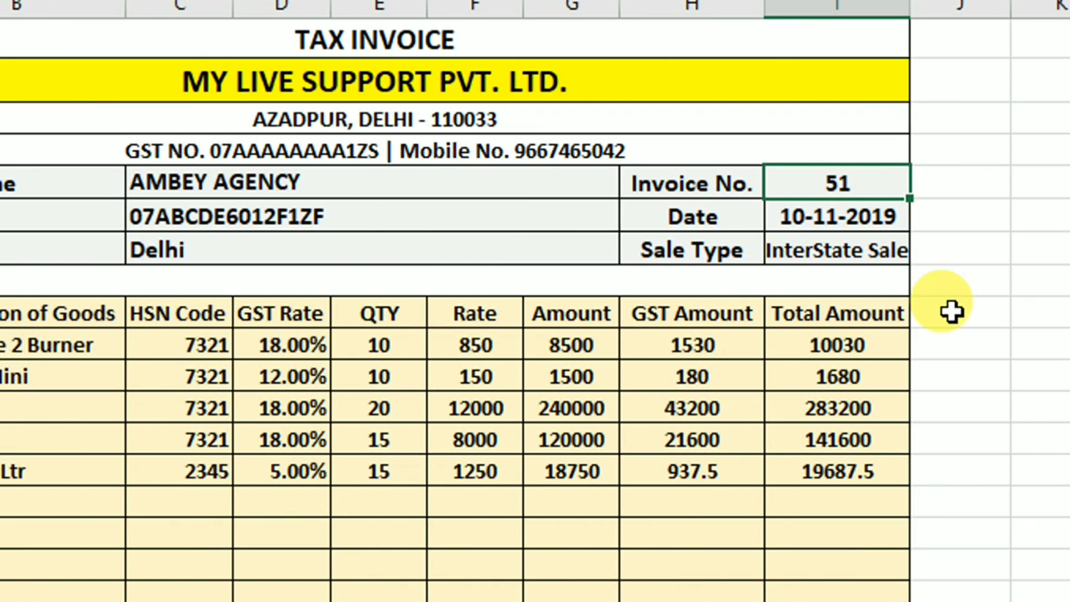
Draw a rectangle in columns J–K beside the invoice and apply an orange theme shape style.
click(530, 313)
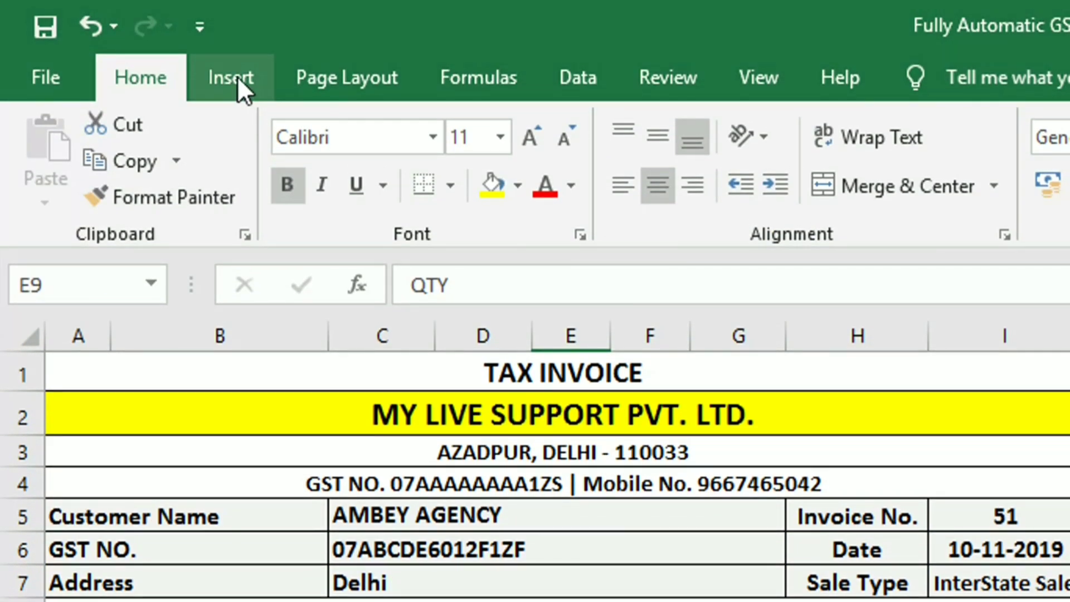
click(237, 76)
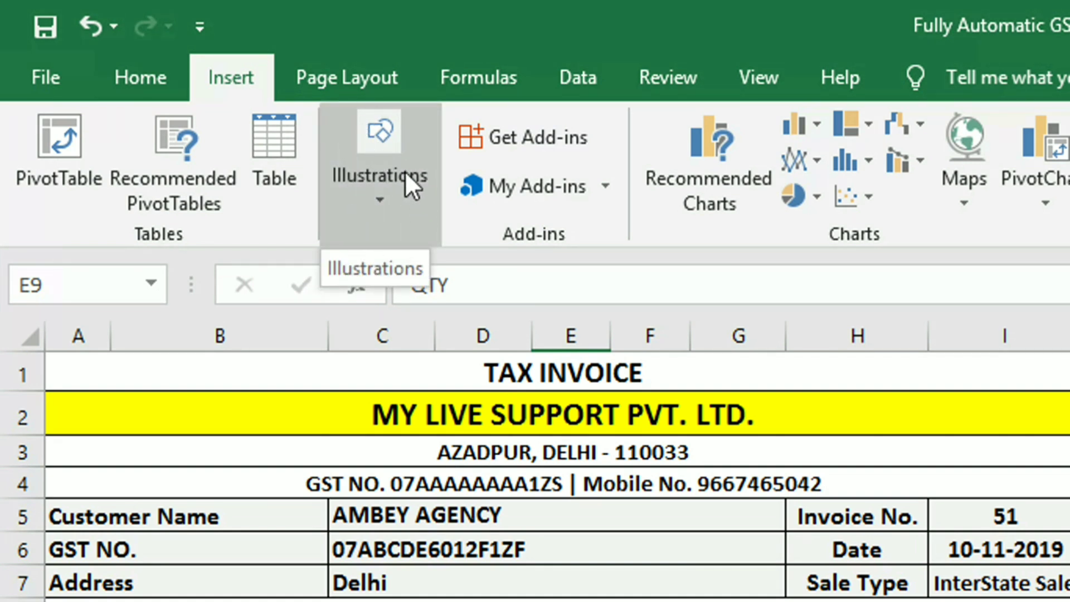
click(382, 209)
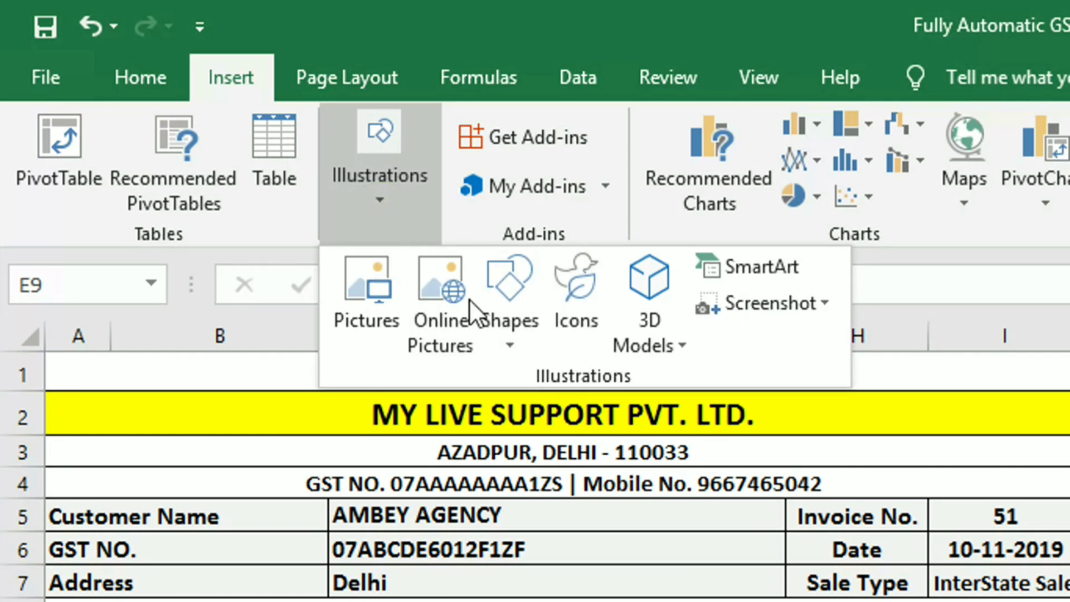
click(506, 290)
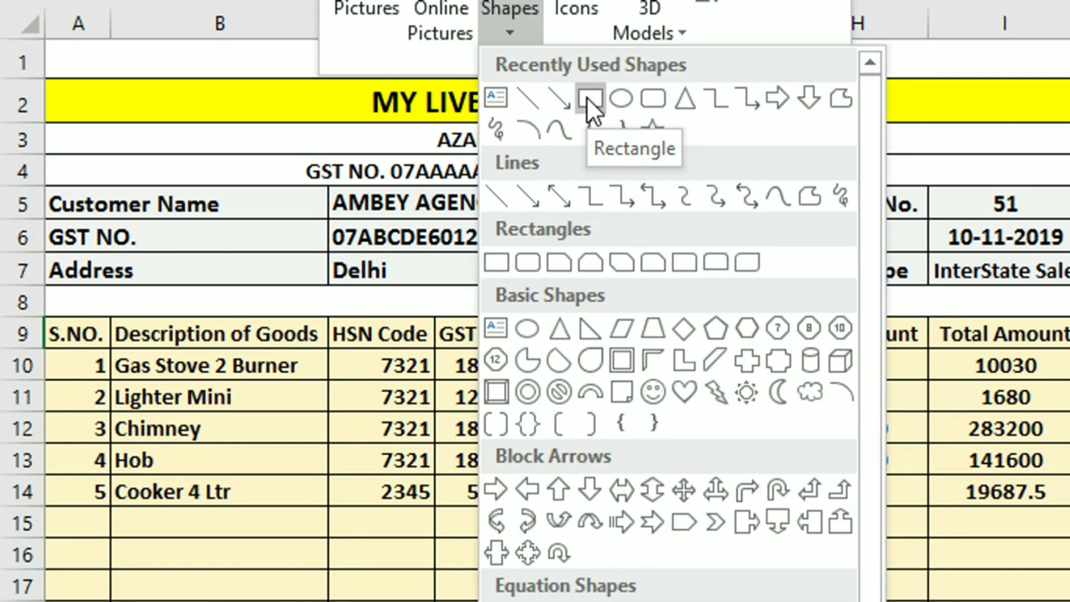
click(593, 99)
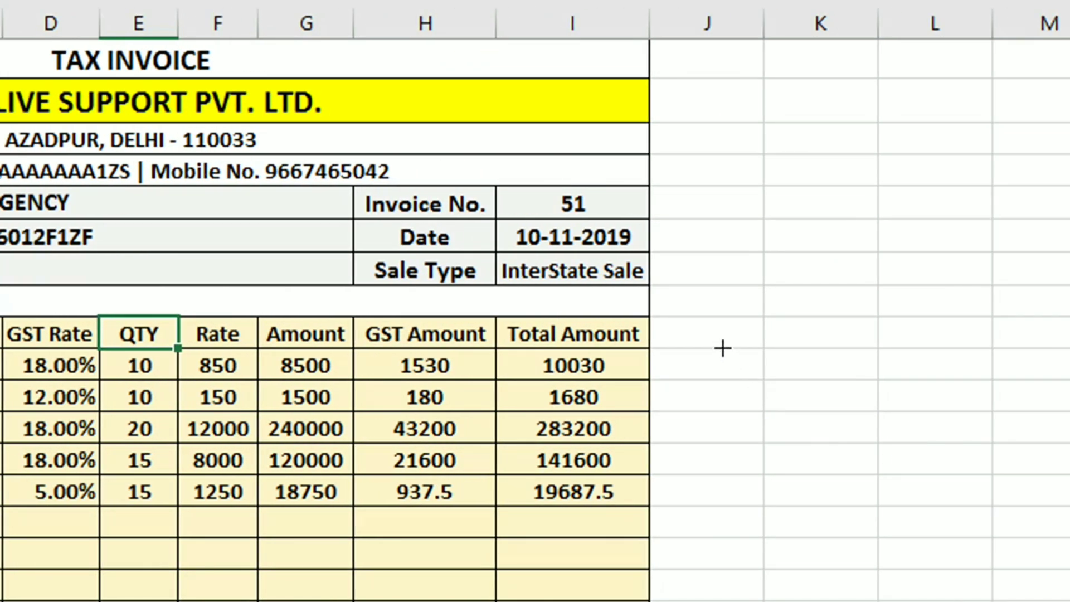
drag(708, 333, 906, 403)
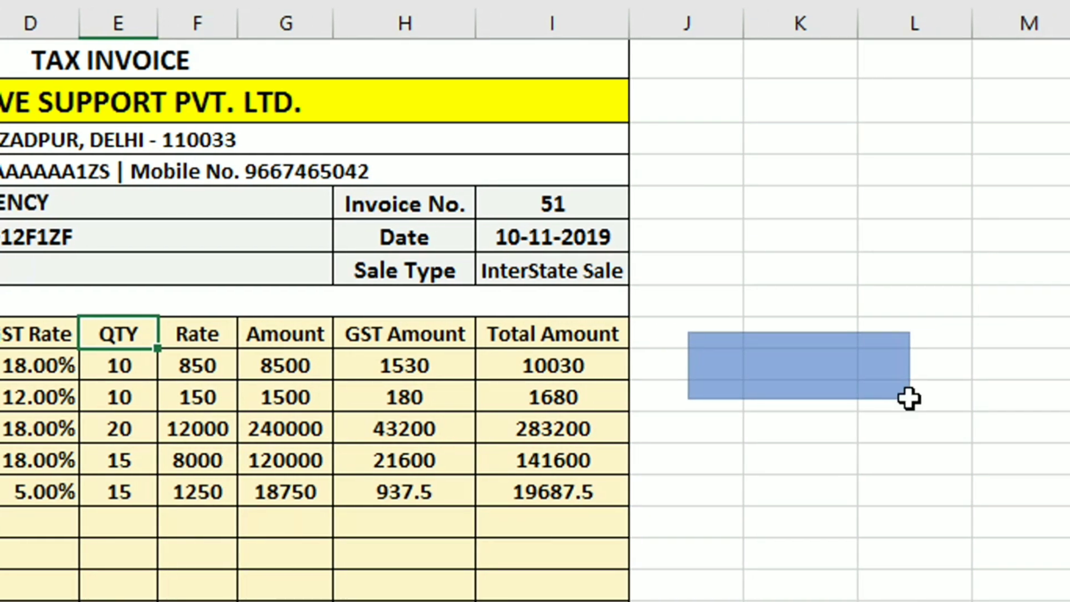
drag(907, 403, 908, 399)
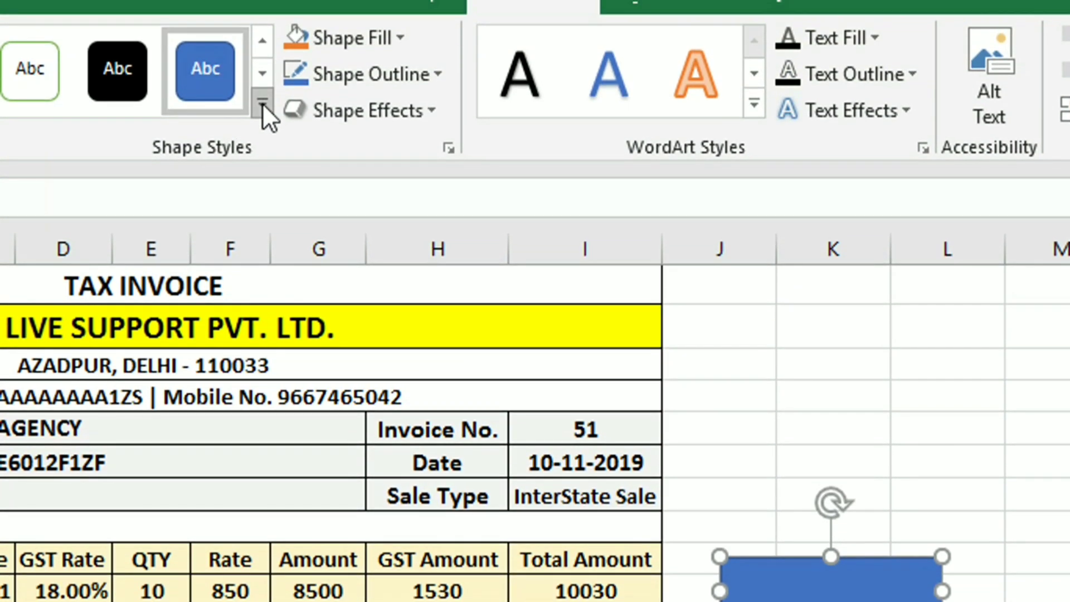
click(262, 106)
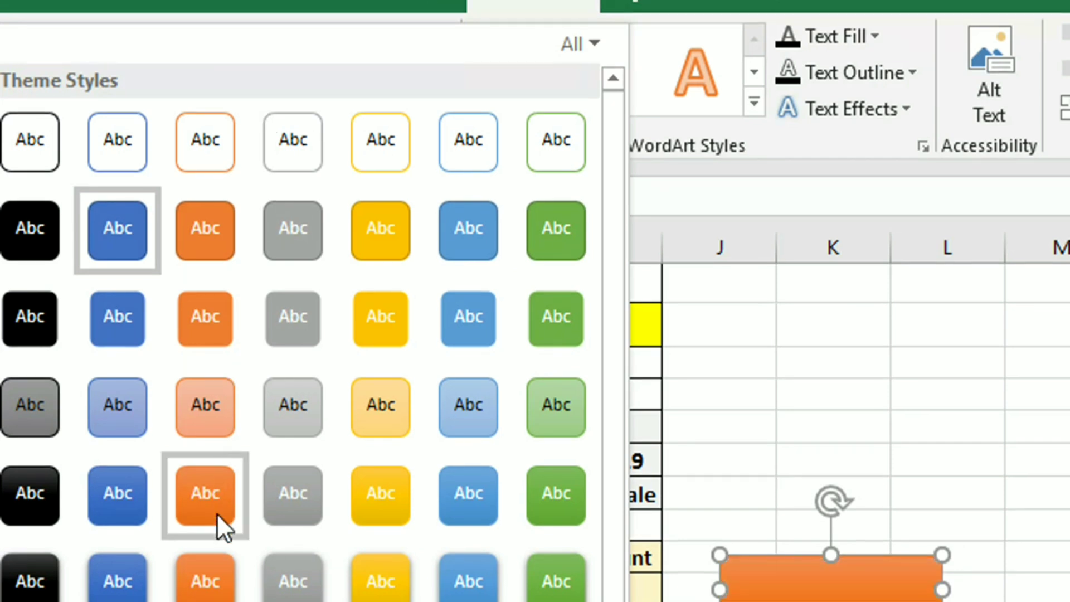
click(216, 513)
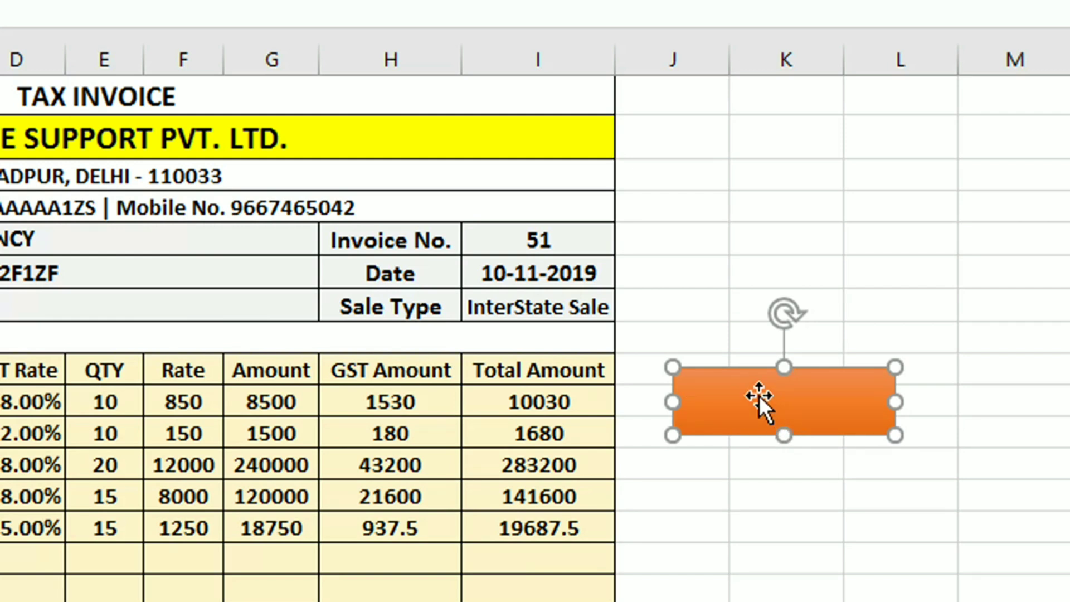
Type the label 'Next Invoice' inside the orange rectangle.
click(758, 395)
text(Next)
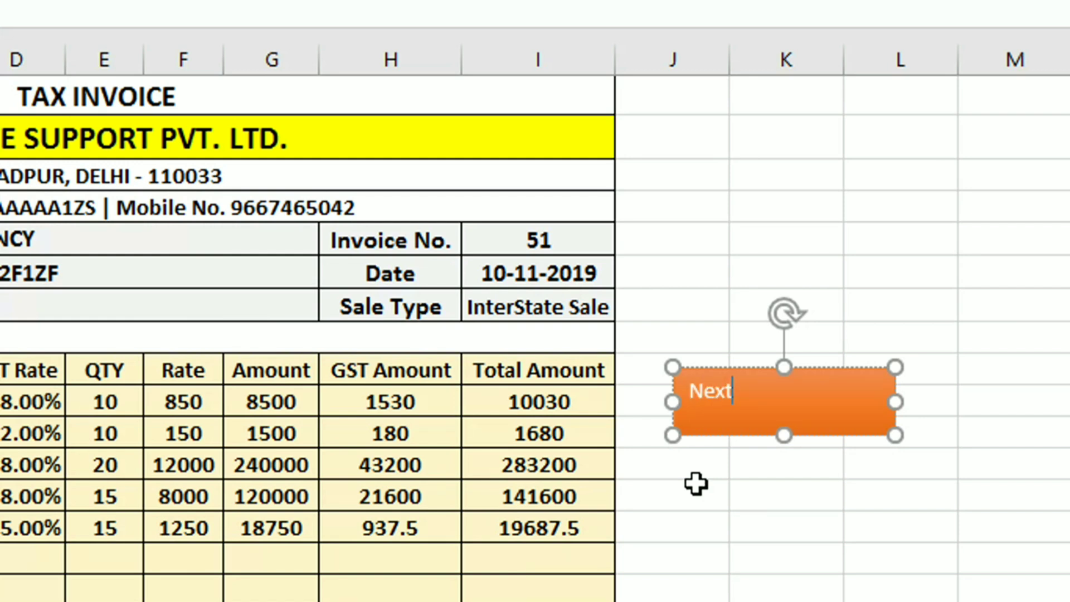
text( I)
key(BackSpace)
text(Invoice)
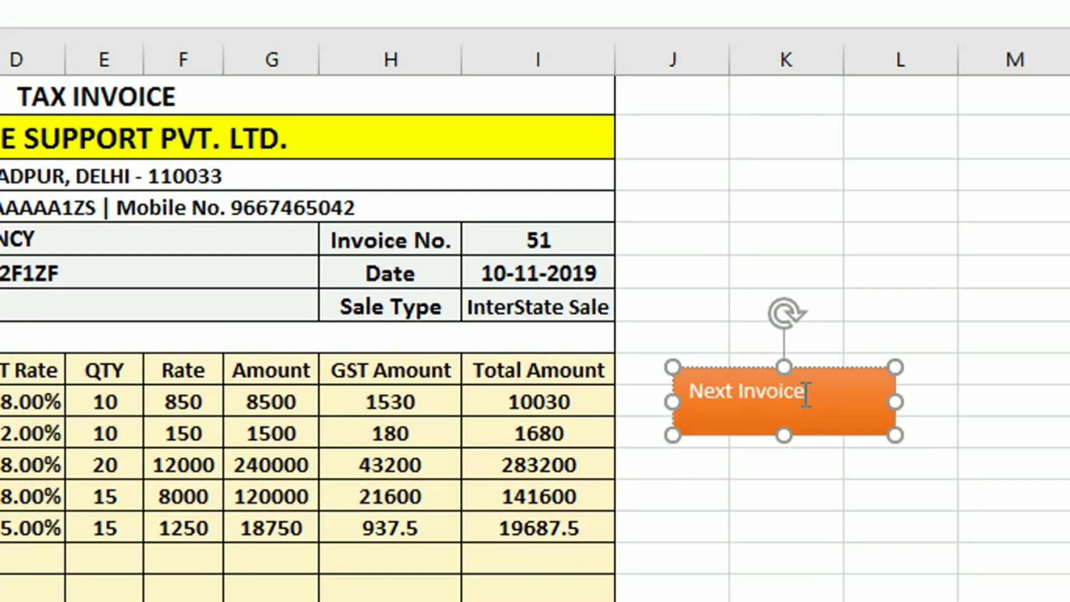
Enlarge and italicize the label, then resize the shape so it fits one line.
drag(806, 394, 712, 389)
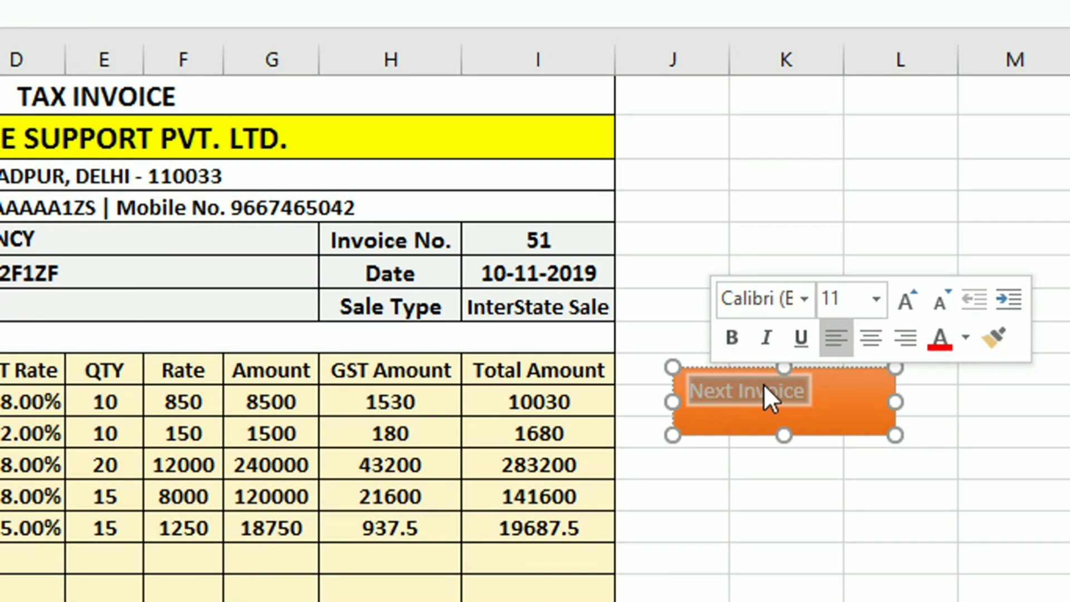
click(874, 302)
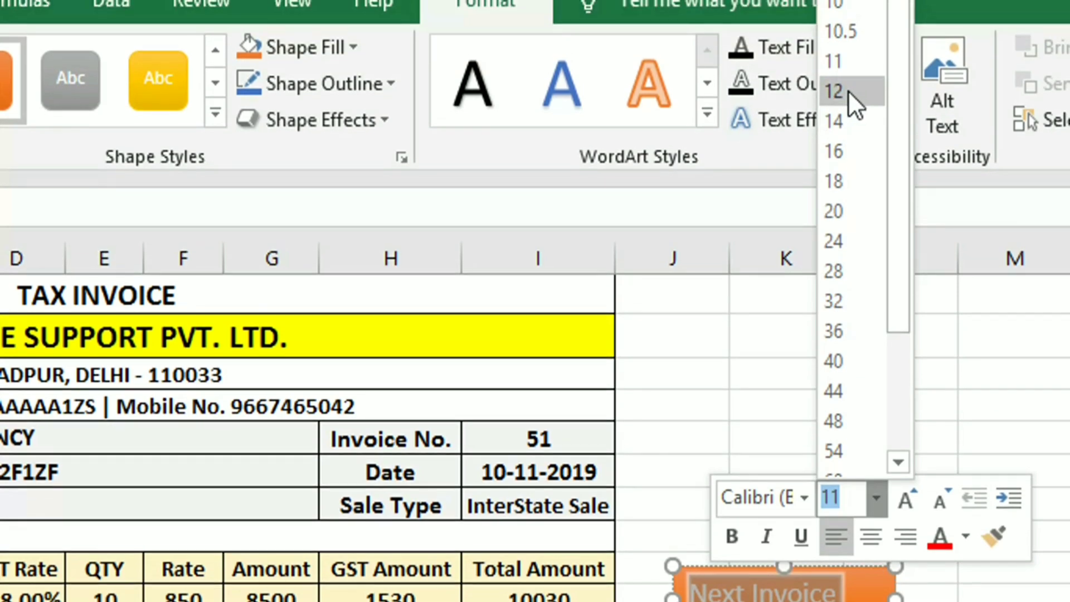
click(837, 149)
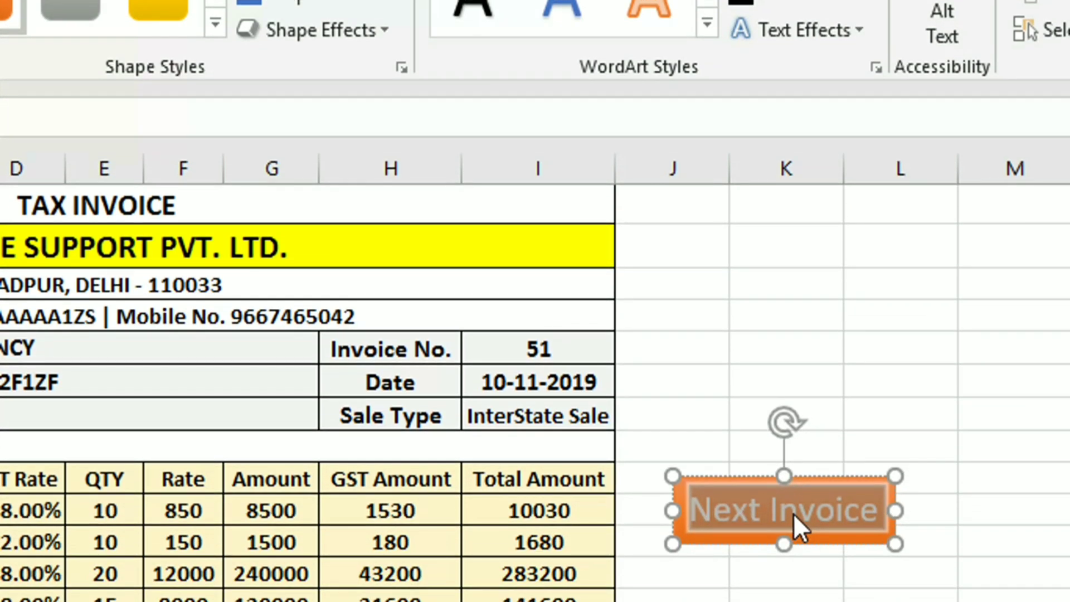
key(ctrl+shift+period)
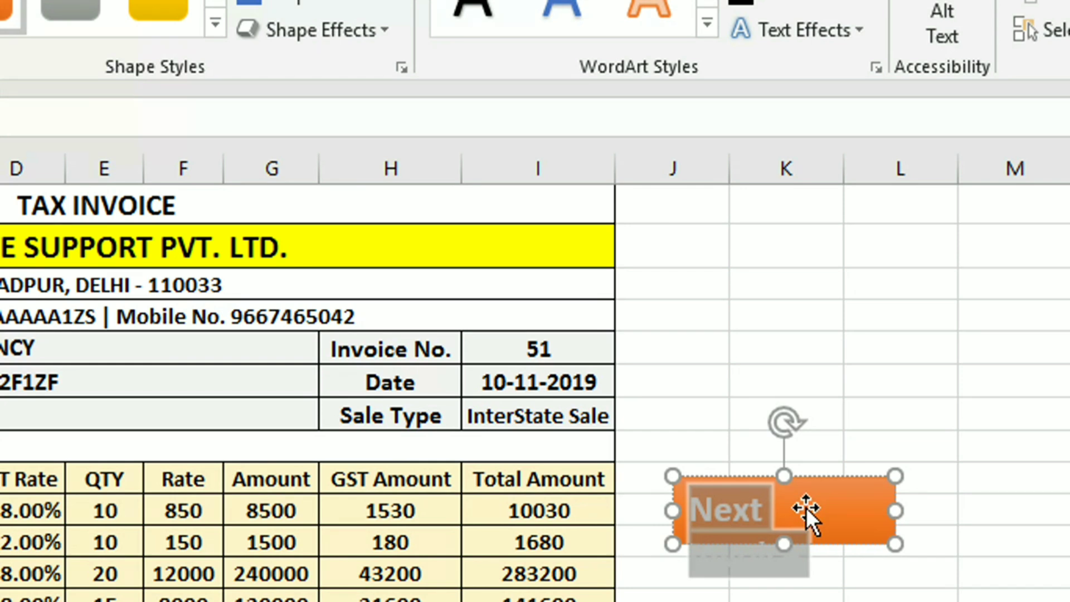
drag(805, 507, 805, 508)
key(ctrl+i)
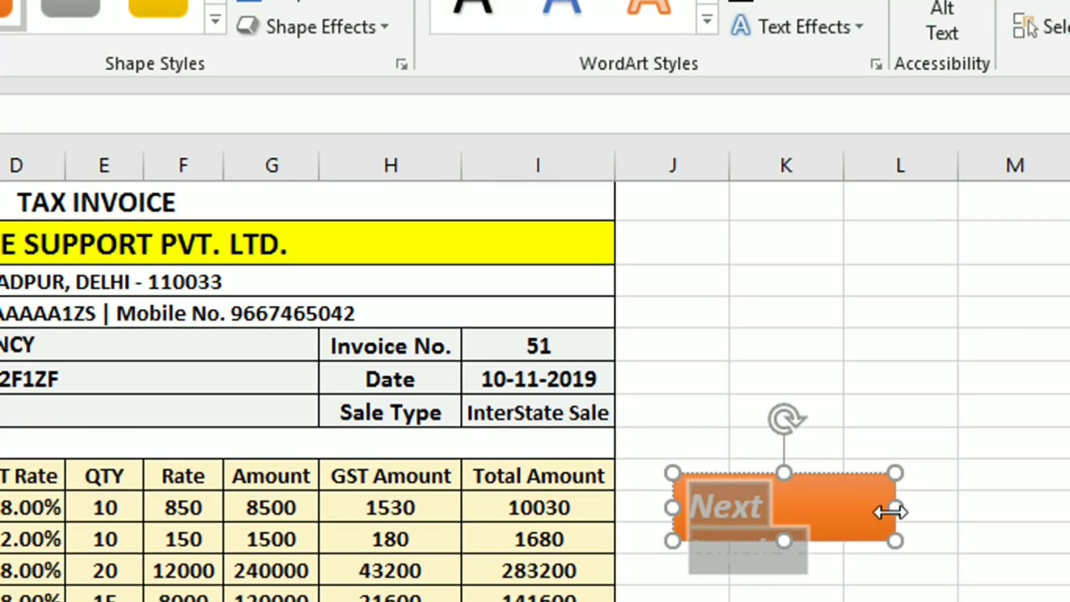
drag(890, 511, 909, 507)
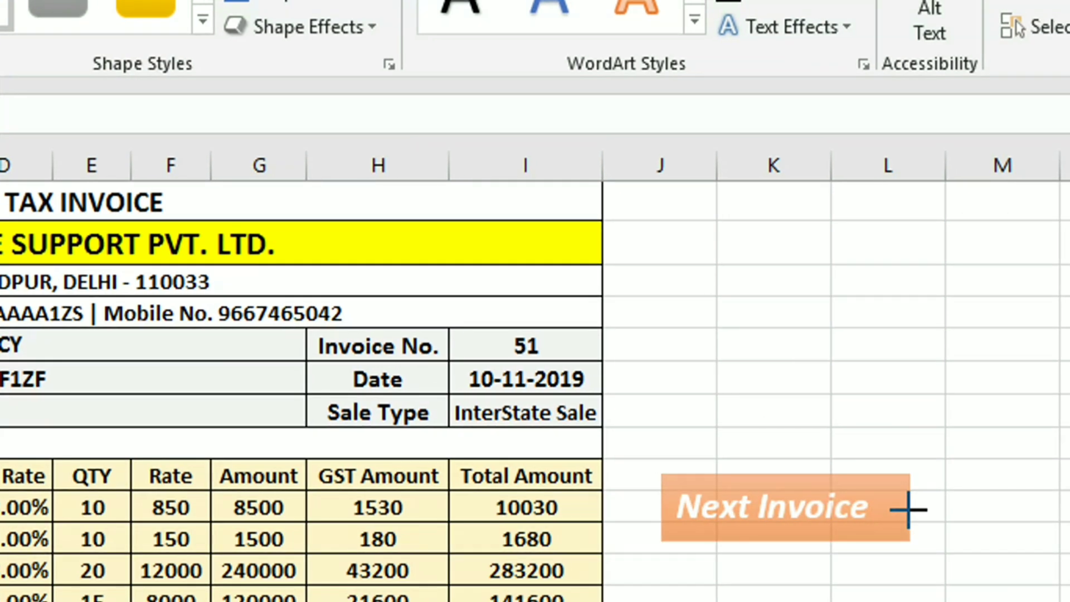
drag(908, 509, 897, 510)
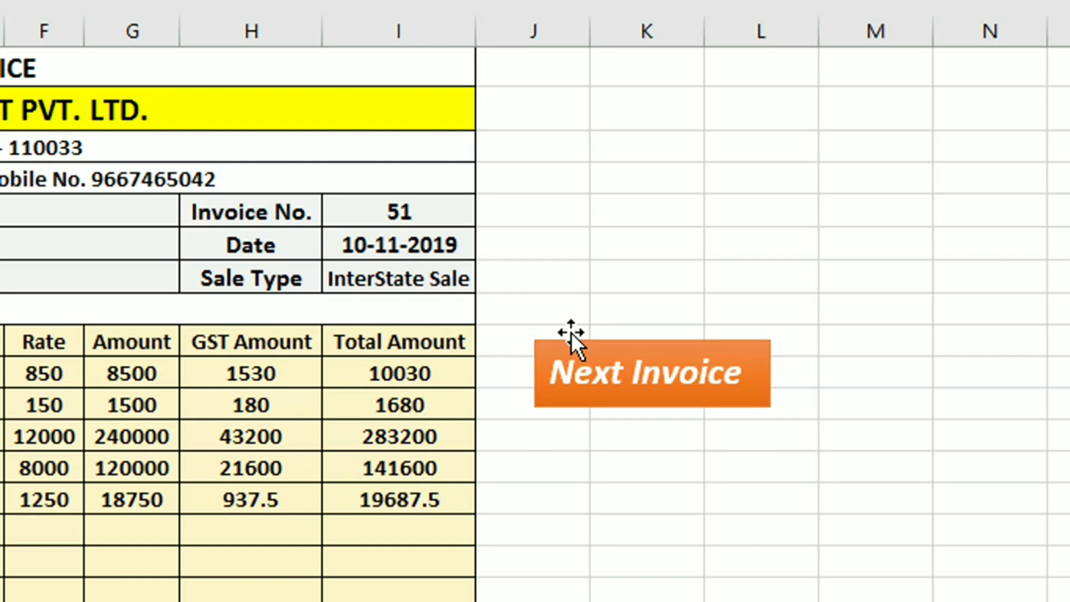
Select the Invoice No. cell I5 and open the VBA editor with Alt+F11.
click(357, 216)
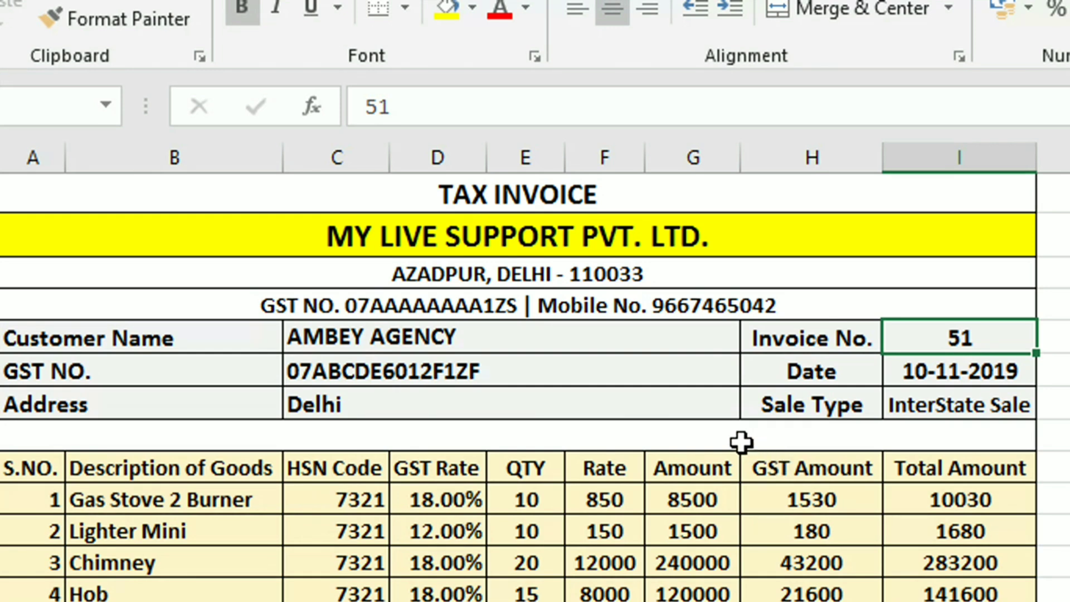
key(alt+F11)
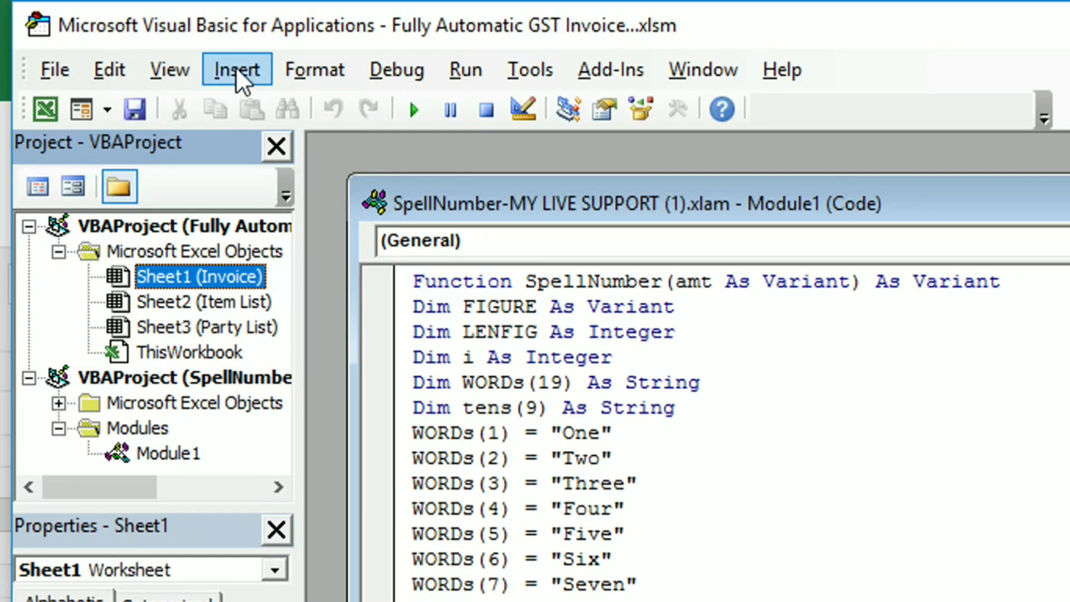
Insert a new empty Module1 into the invoice workbook's VBA project.
click(236, 67)
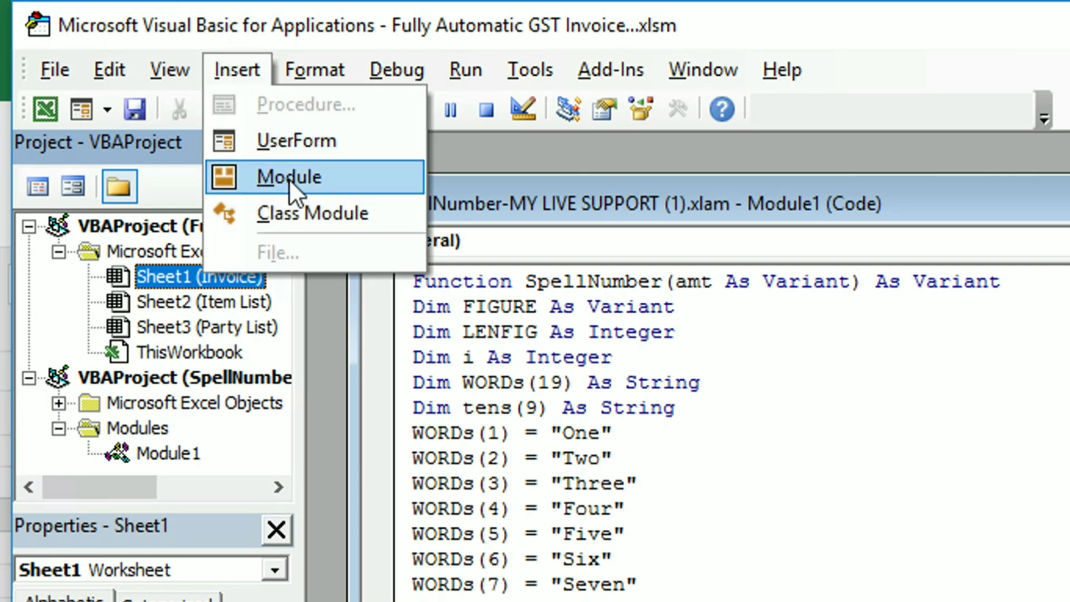
click(340, 176)
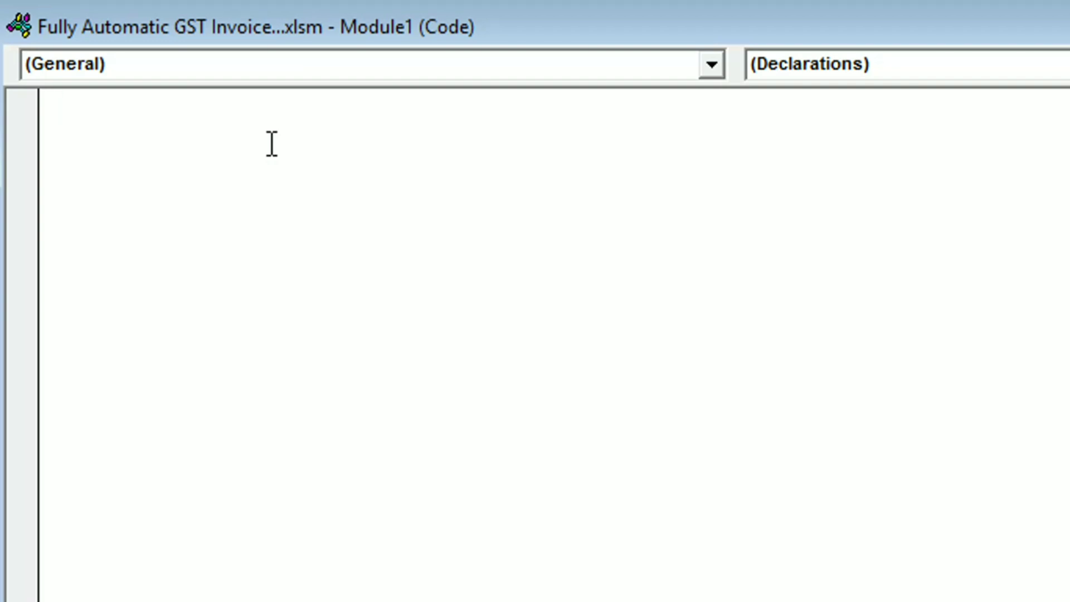
Declare Sub NextInvoice() in Module1 so an empty procedure with End Sub is created.
text(Sub)
text(NextInv)
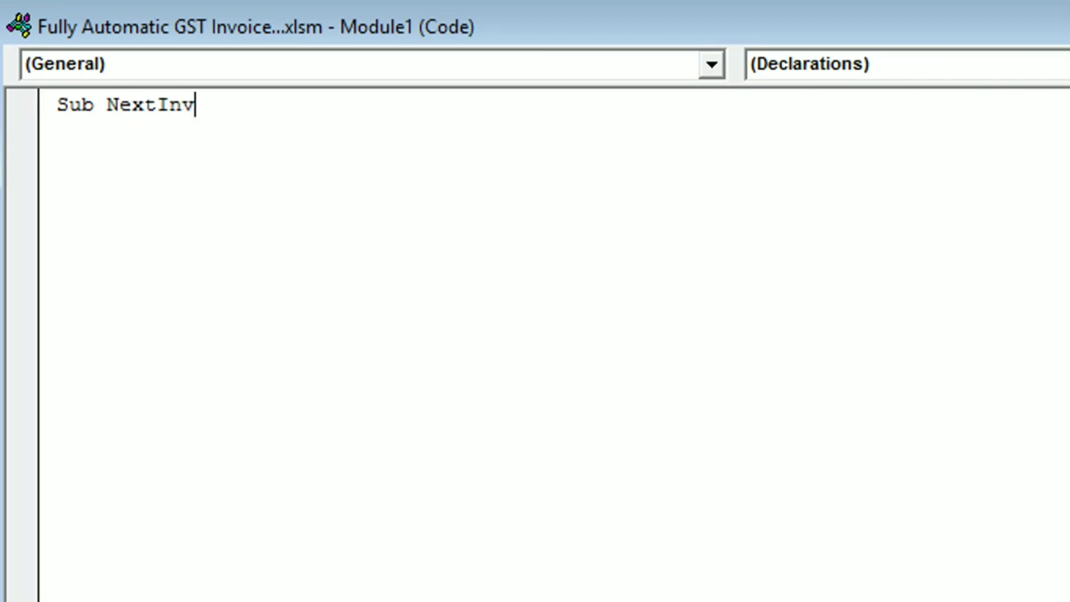
text(oice)
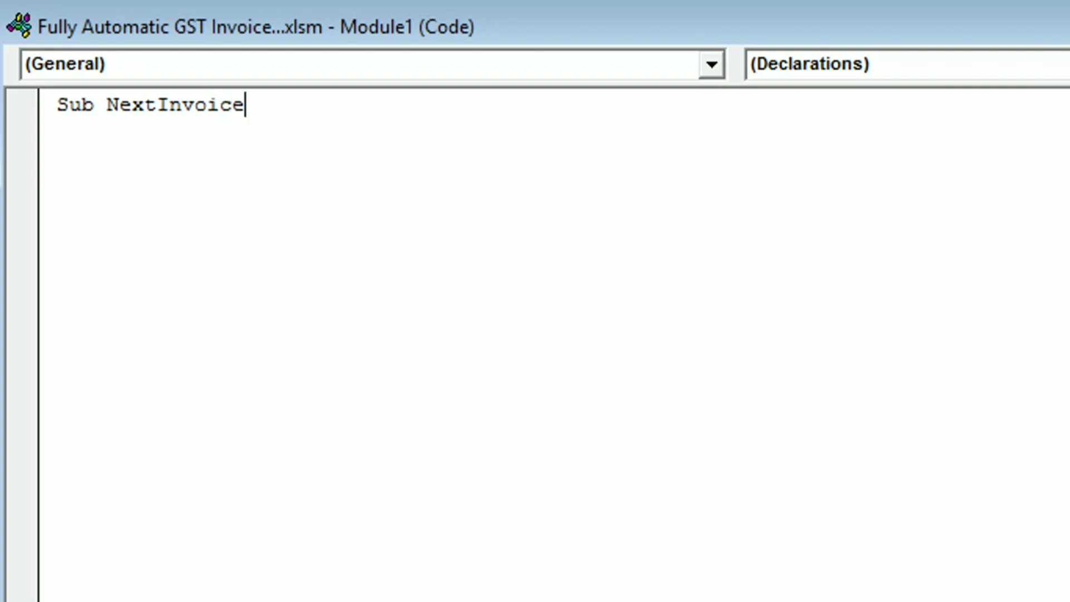
text(())
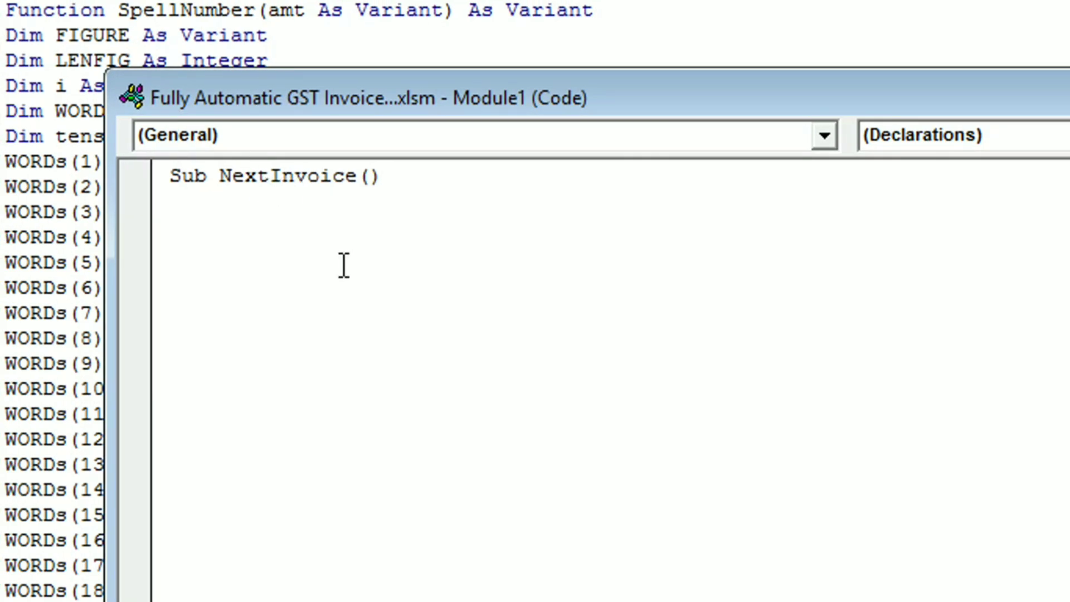
key(Return)
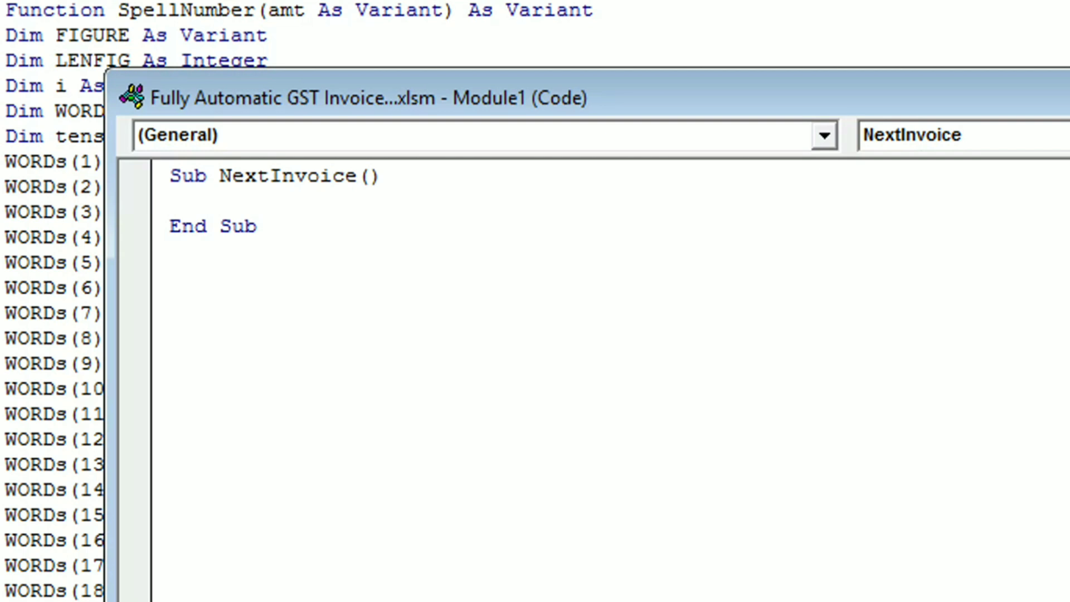
Add the line Range("i5").Value = Range("i5").Value + 1 inside NextInvoice.
text(Range)
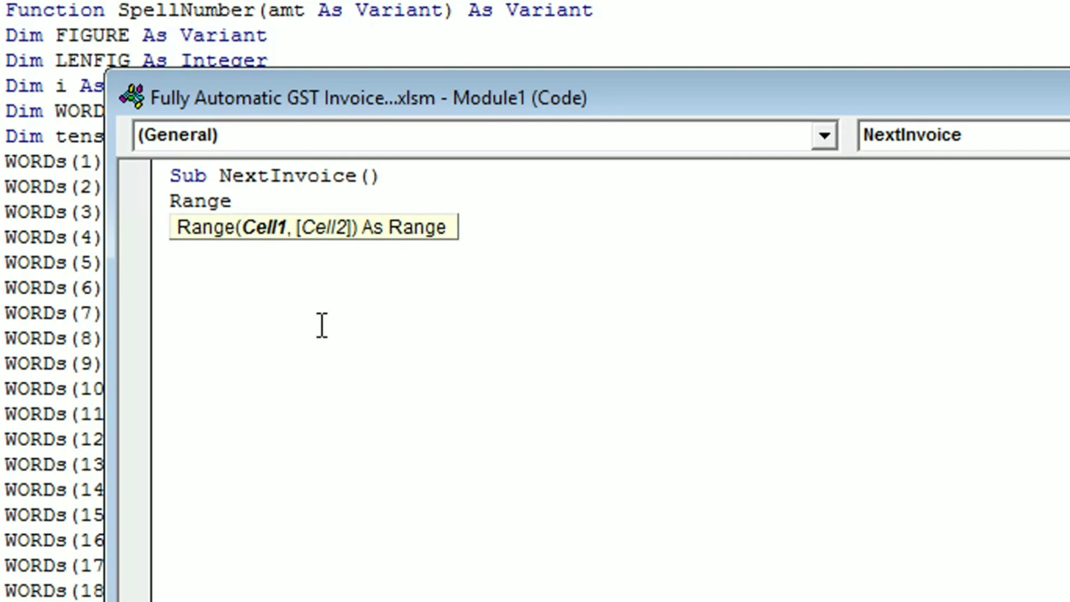
text( ()
text("i)
text(5)
text("))
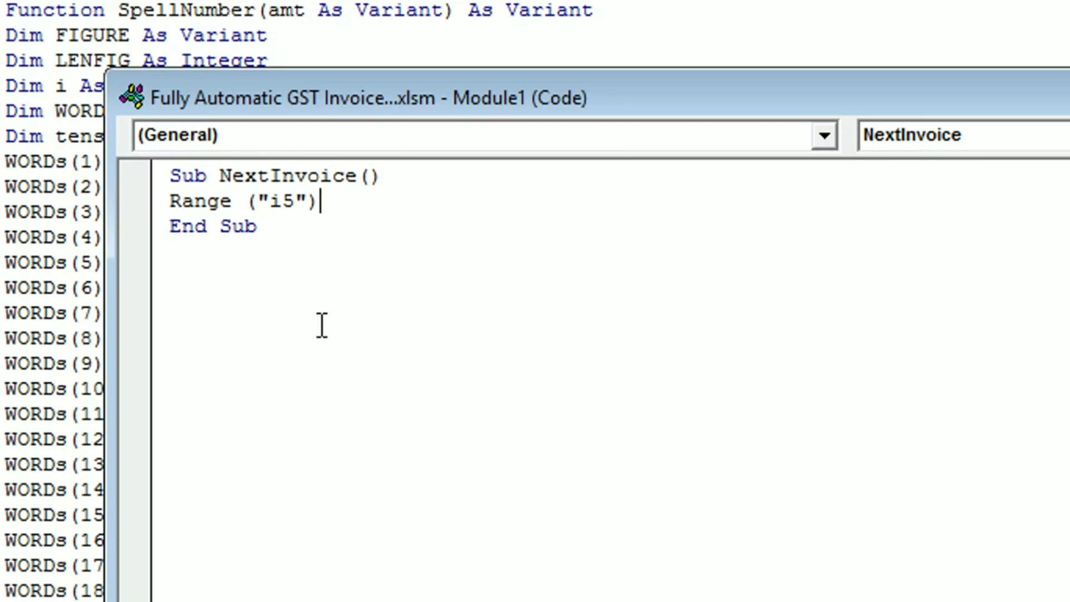
text(.value)
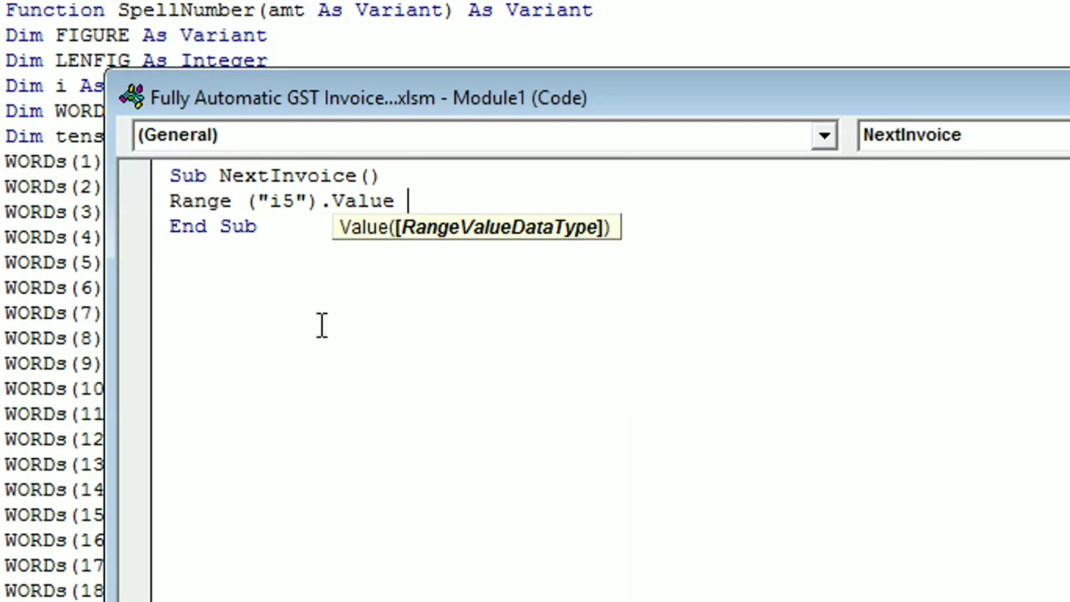
text( =)
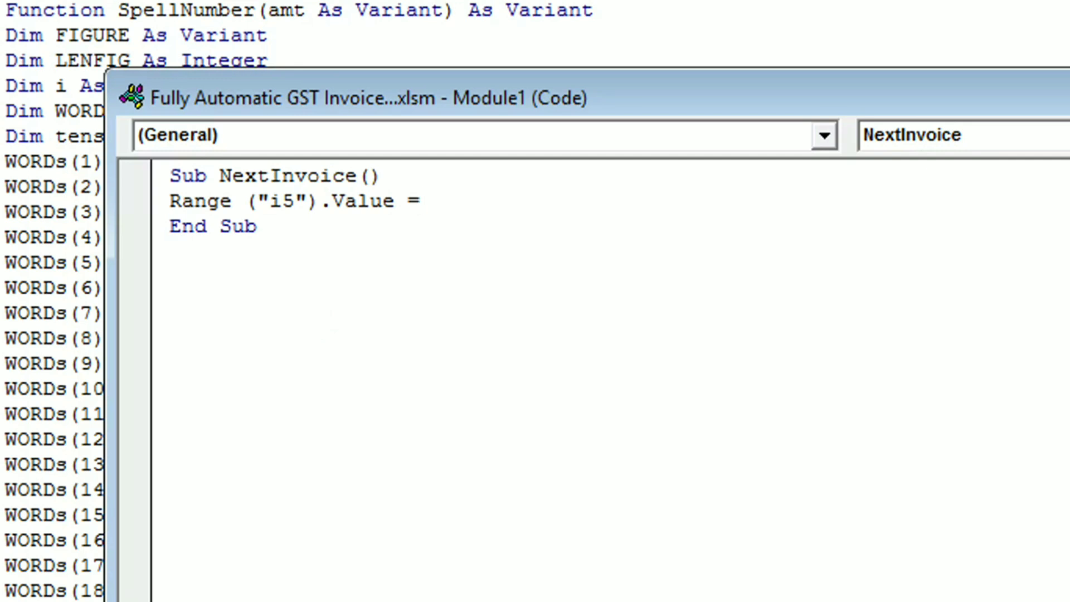
text( Rn)
key(BackSpace)
text(an)
text(ge)
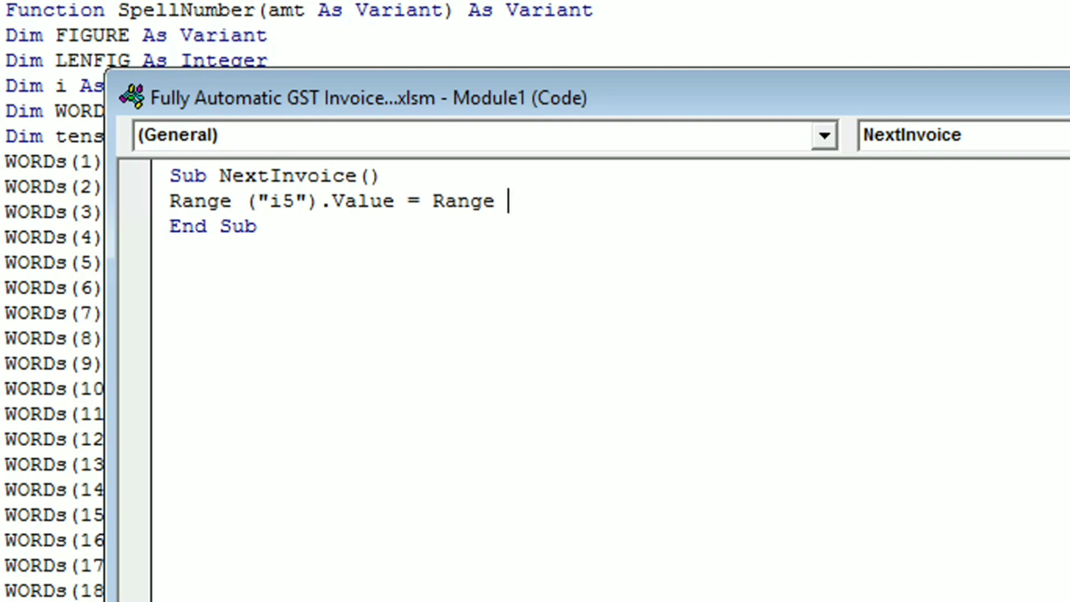
text( ()
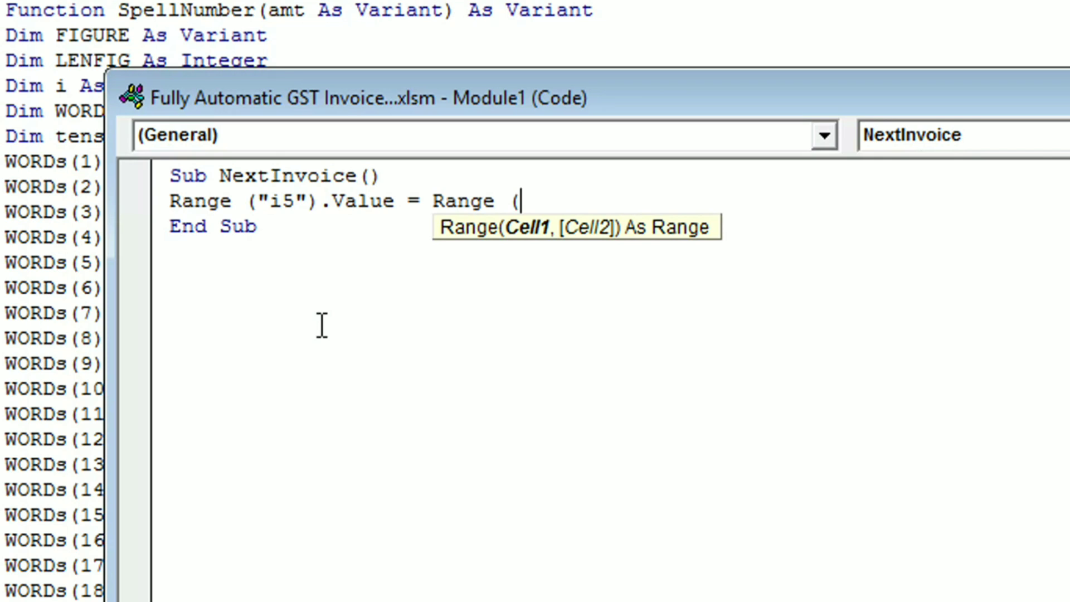
text(")
text(i5)
text("))
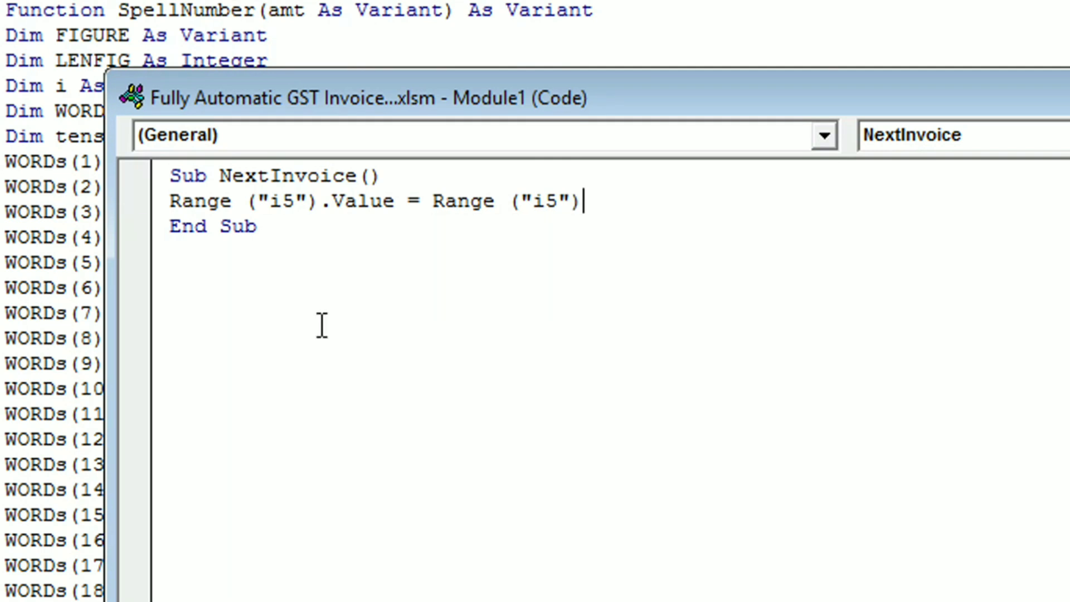
text(.valu)
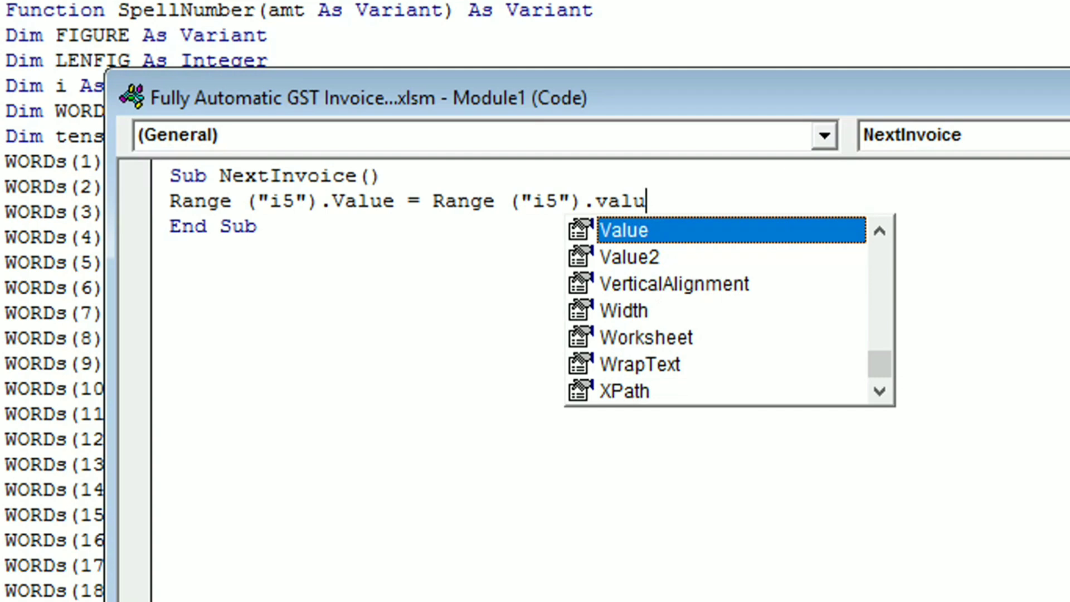
text(e+1)
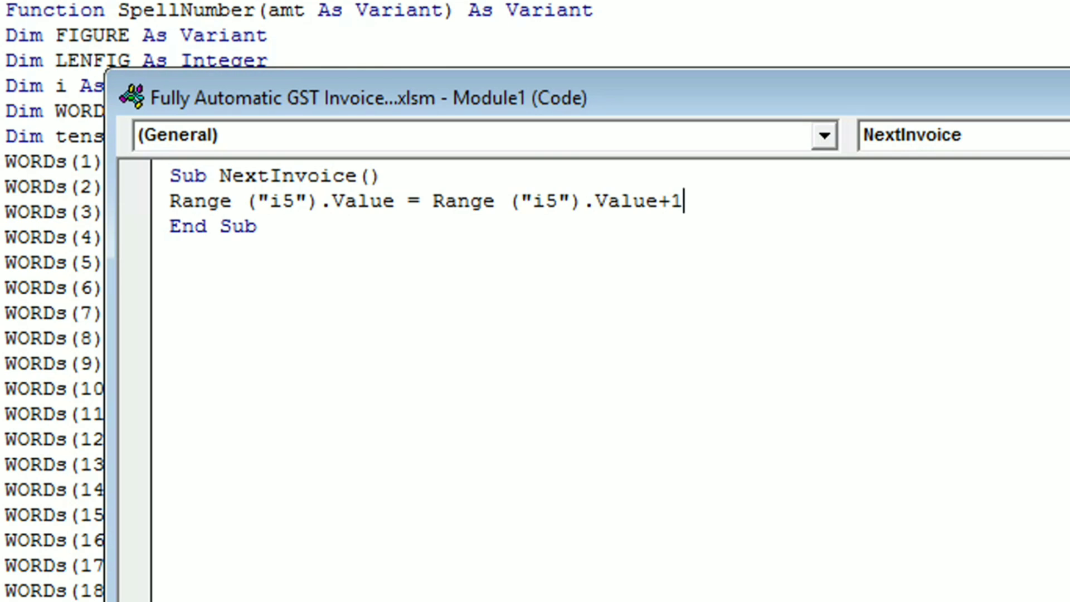
key(Return)
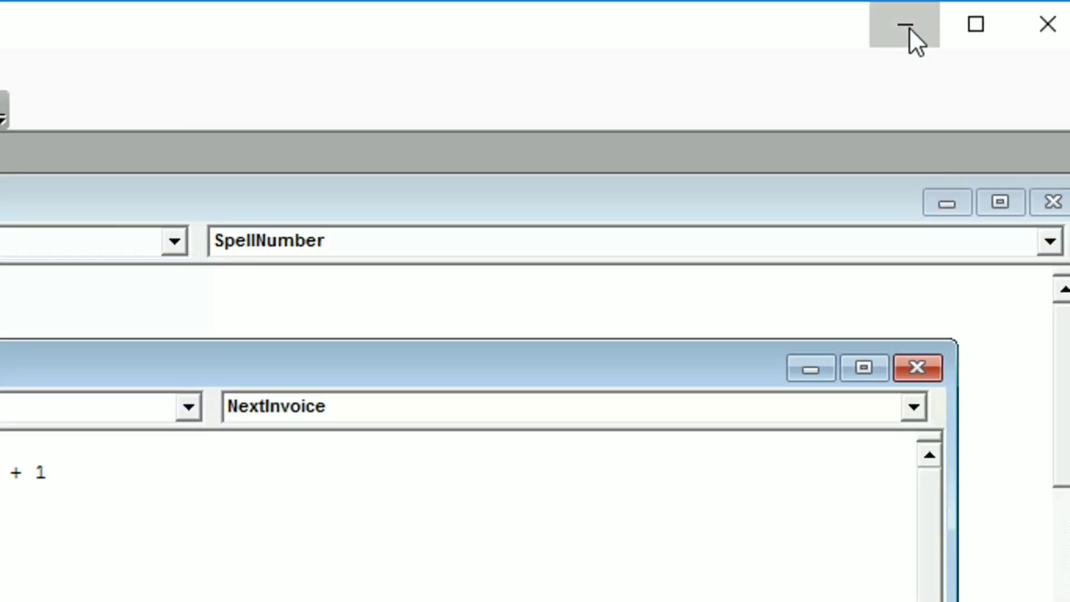
Assign the NextInvoice macro to the orange Next Invoice shape on the invoice sheet.
click(909, 28)
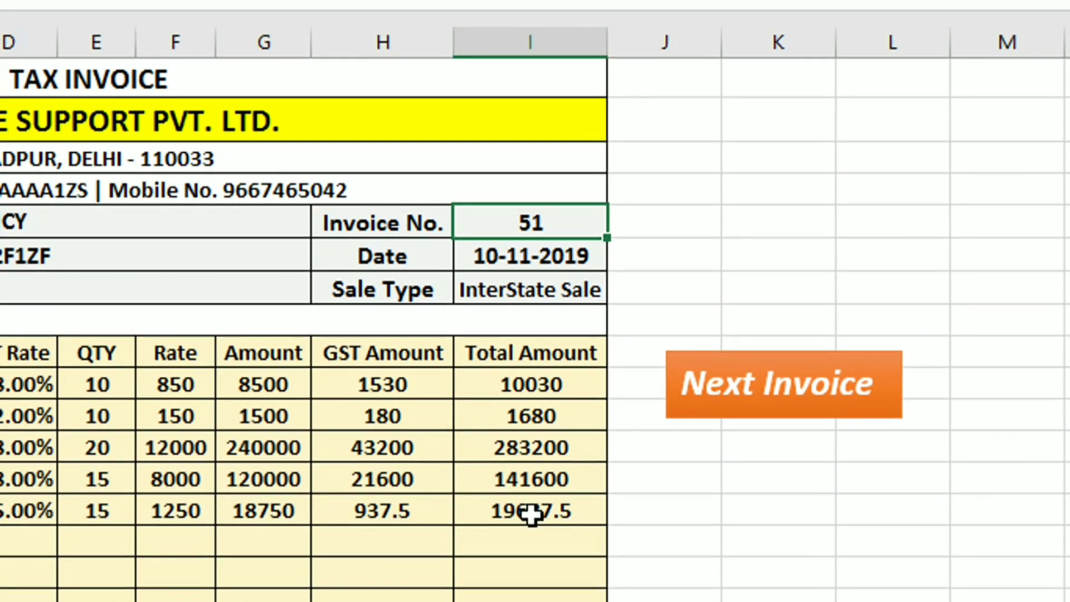
click(770, 385)
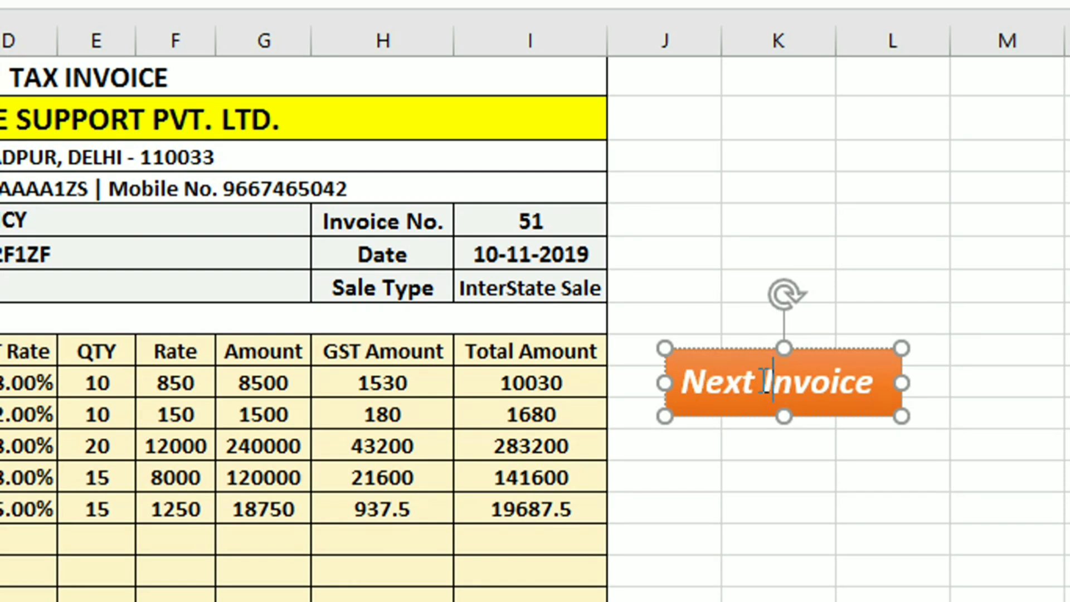
right_click(827, 383)
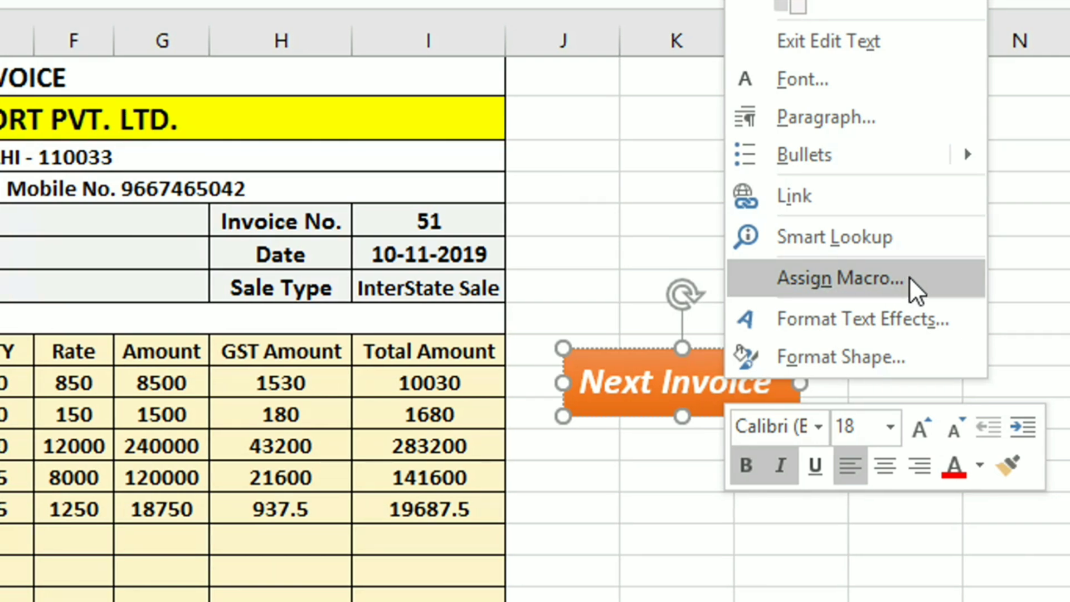
click(910, 277)
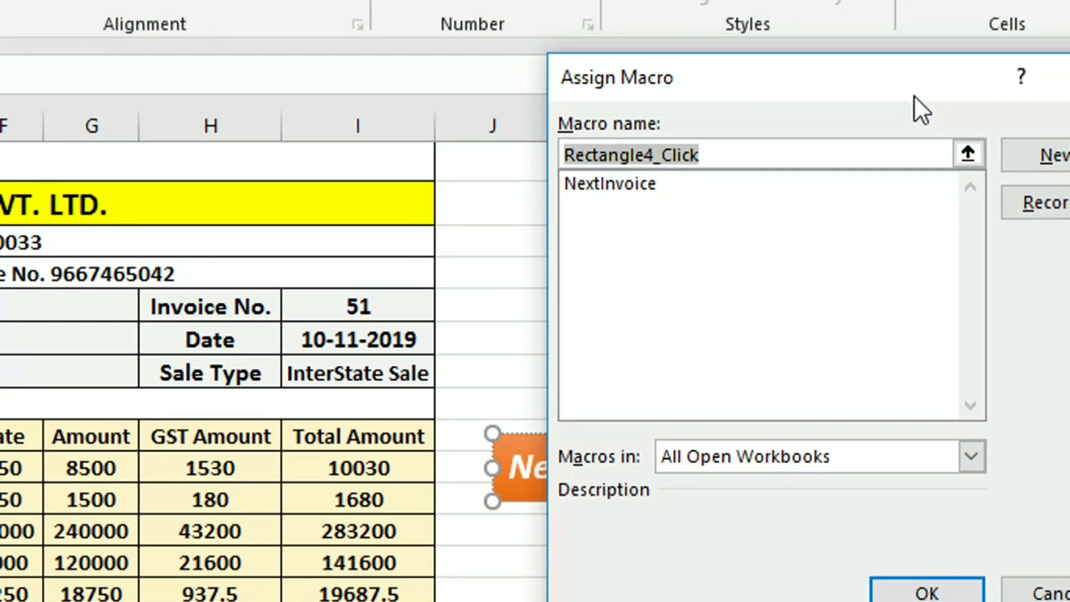
click(492, 183)
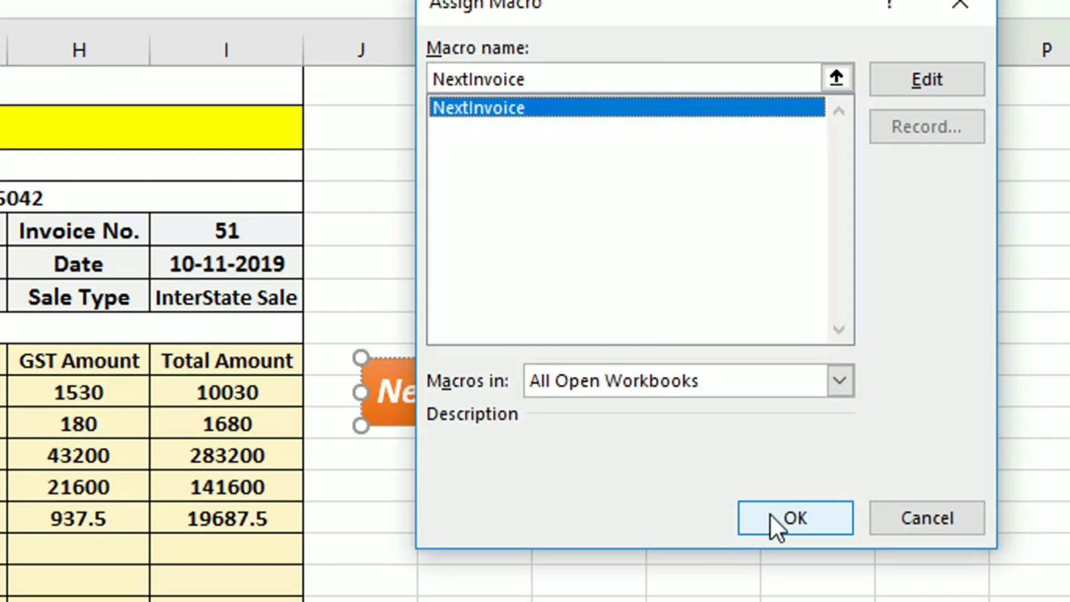
click(770, 513)
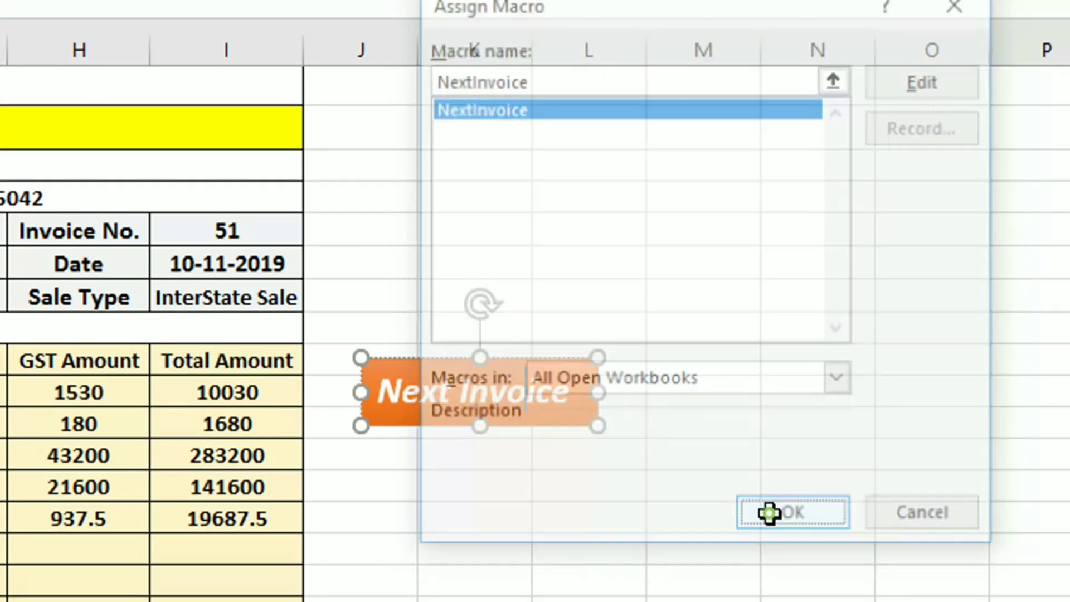
click(374, 496)
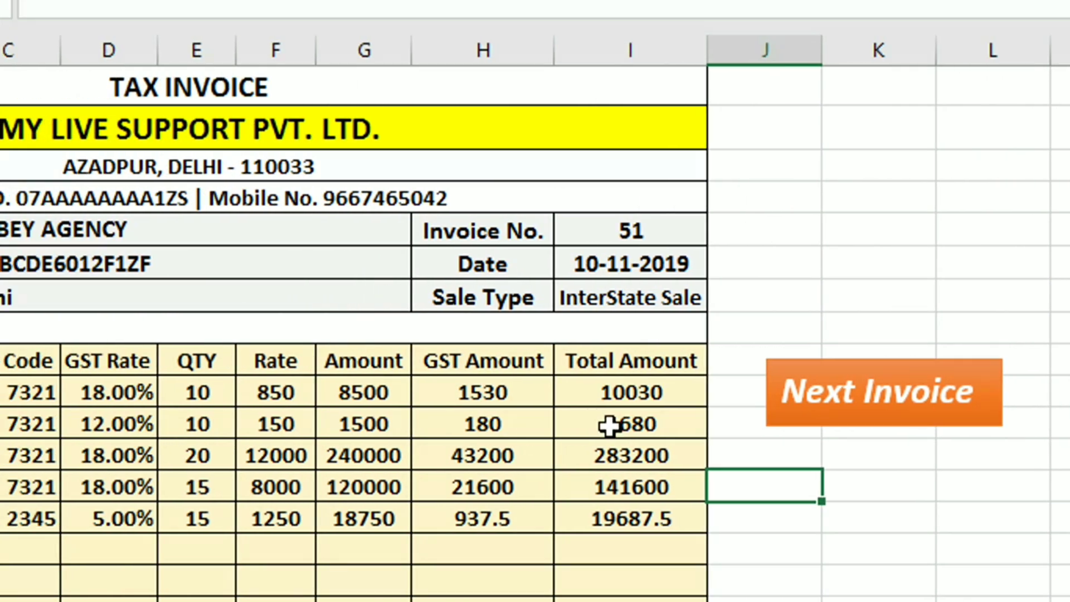
Run the Next Invoice button five times, raising Invoice No. from 51 to 56.
click(867, 383)
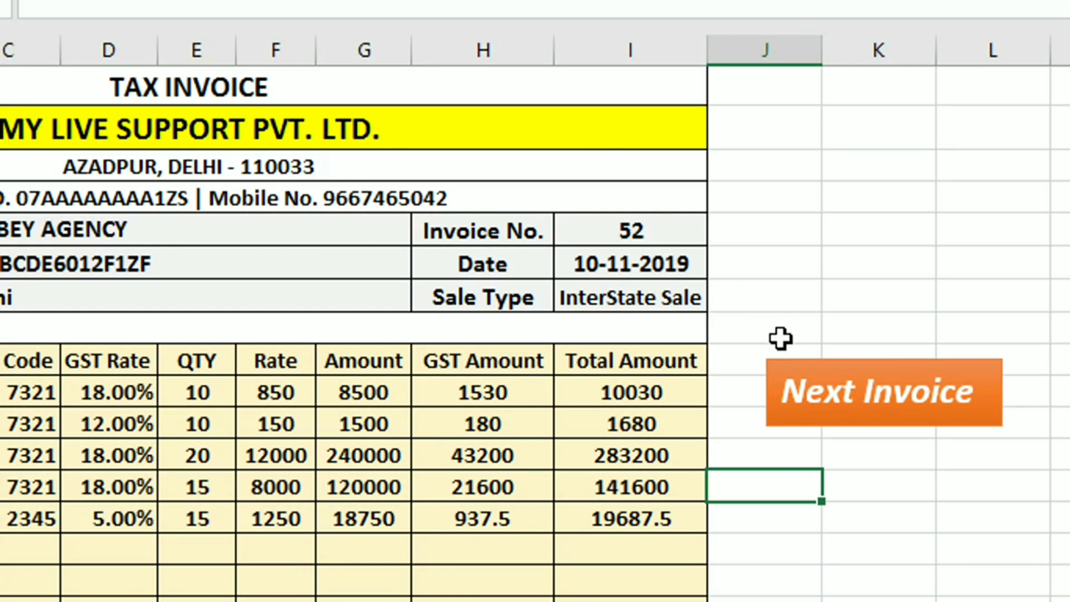
click(791, 377)
click(791, 377)
click(792, 384)
click(791, 385)
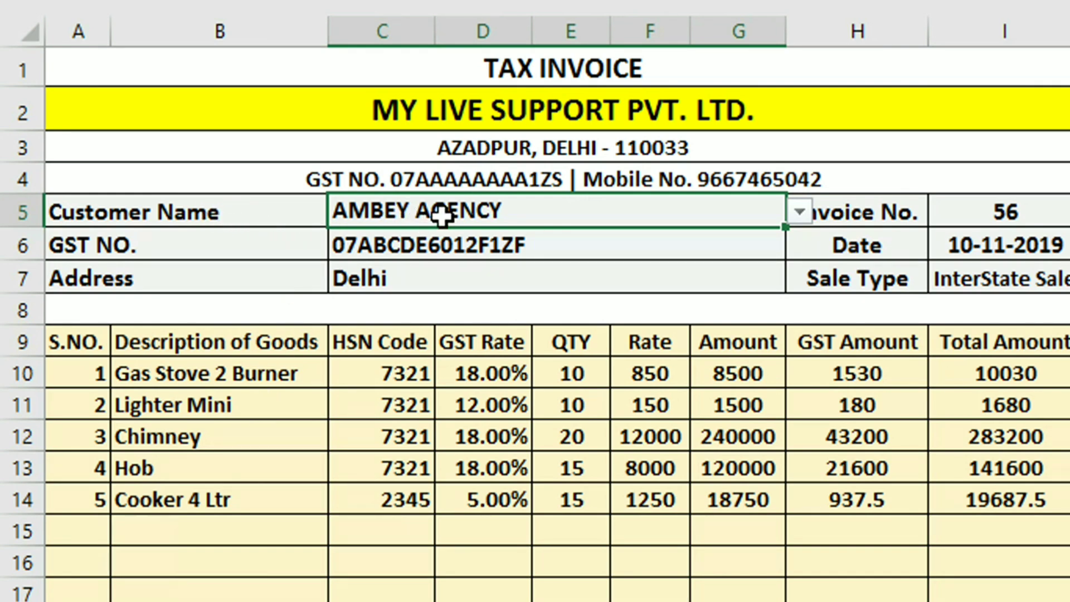
Clear the customer name in C5, item descriptions B10:B15 and quantities E10:E15.
key(Delete)
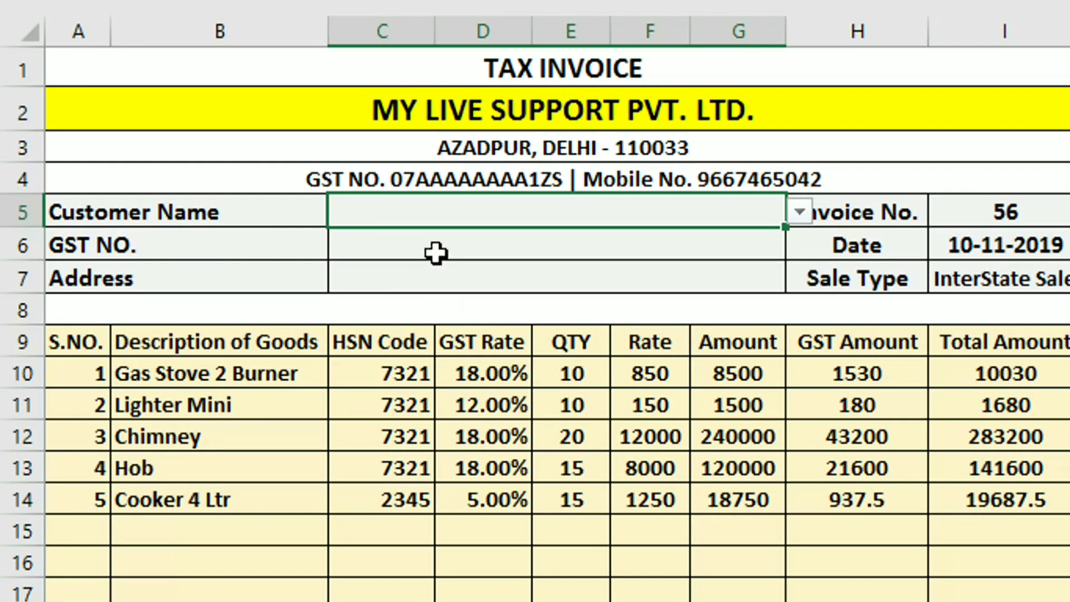
click(798, 212)
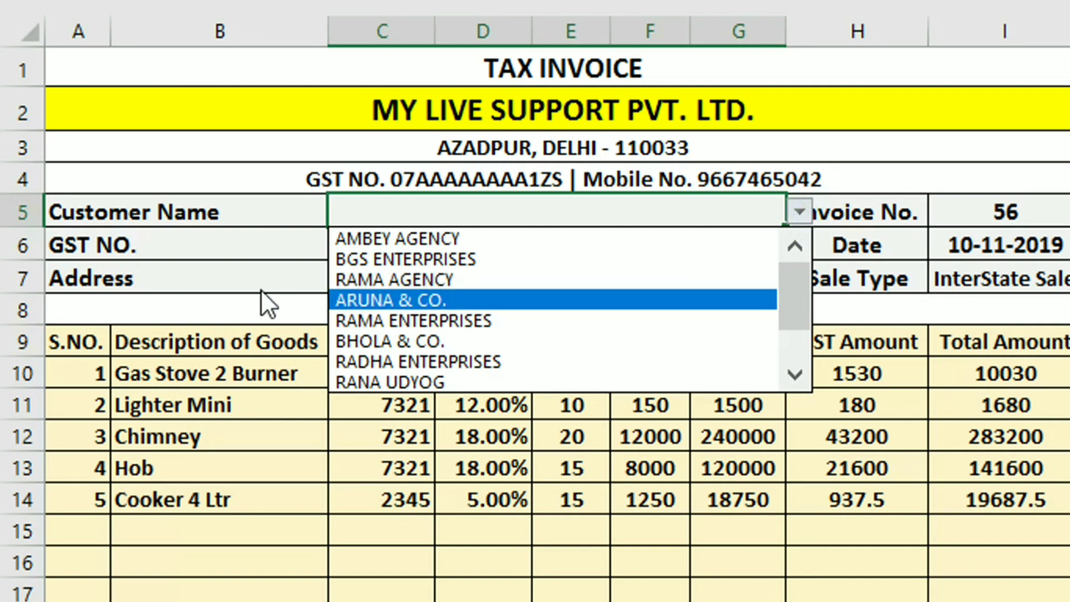
key(Escape)
drag(178, 382, 149, 513)
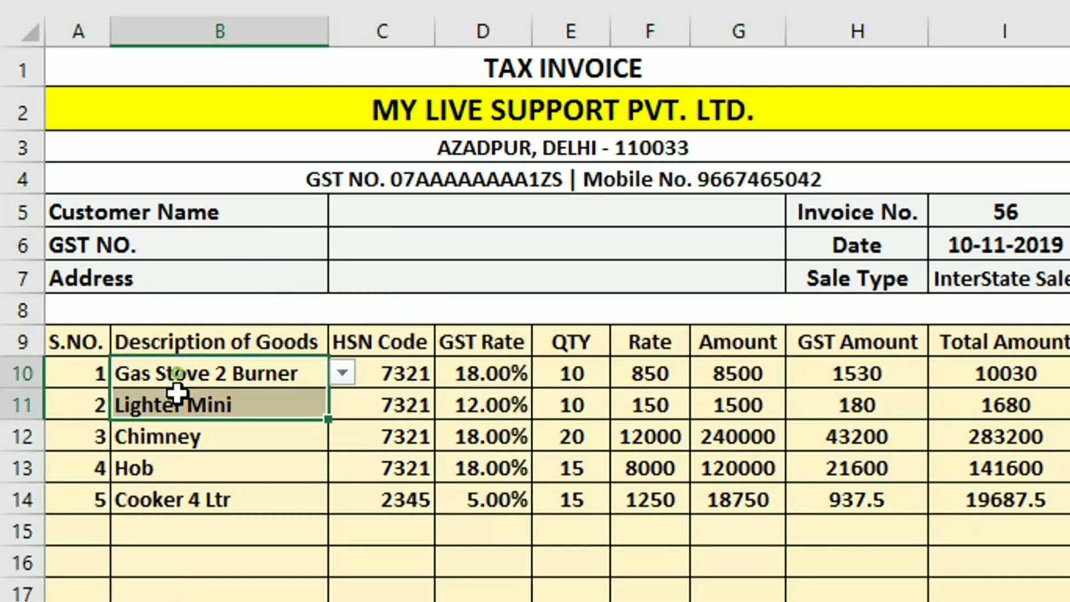
key(Delete)
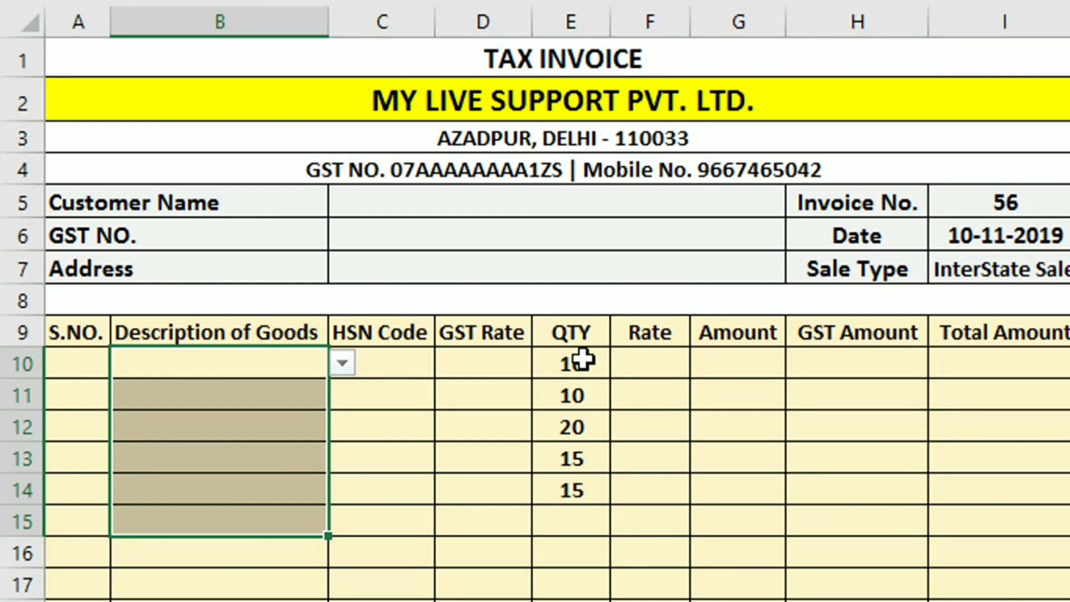
drag(585, 361, 578, 513)
key(Delete)
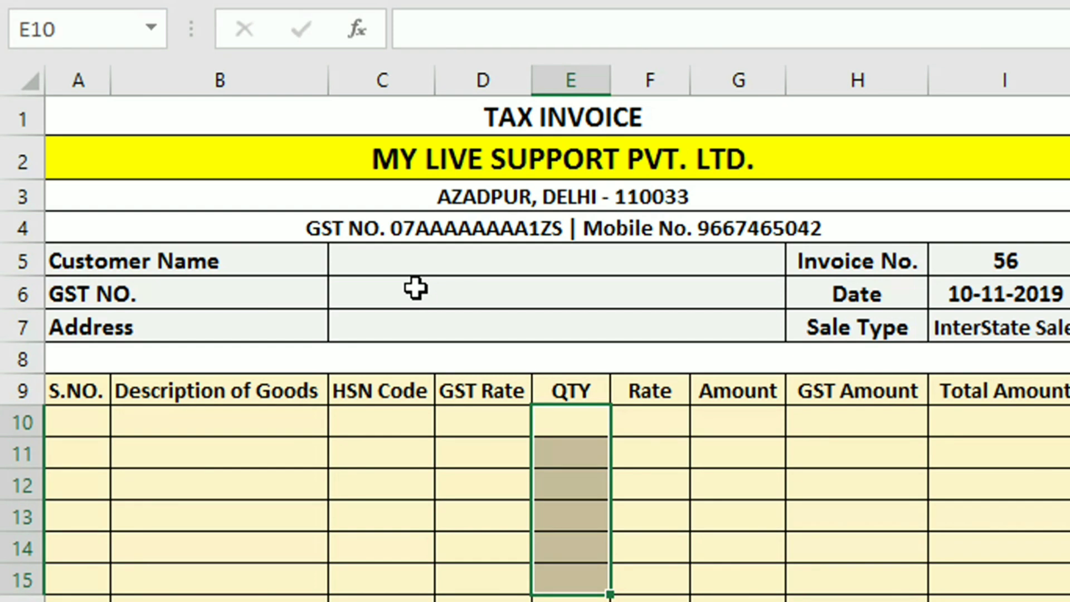
Check that the formulas in C6, C7 and row 10 (C10 through I10) remain intact.
click(415, 288)
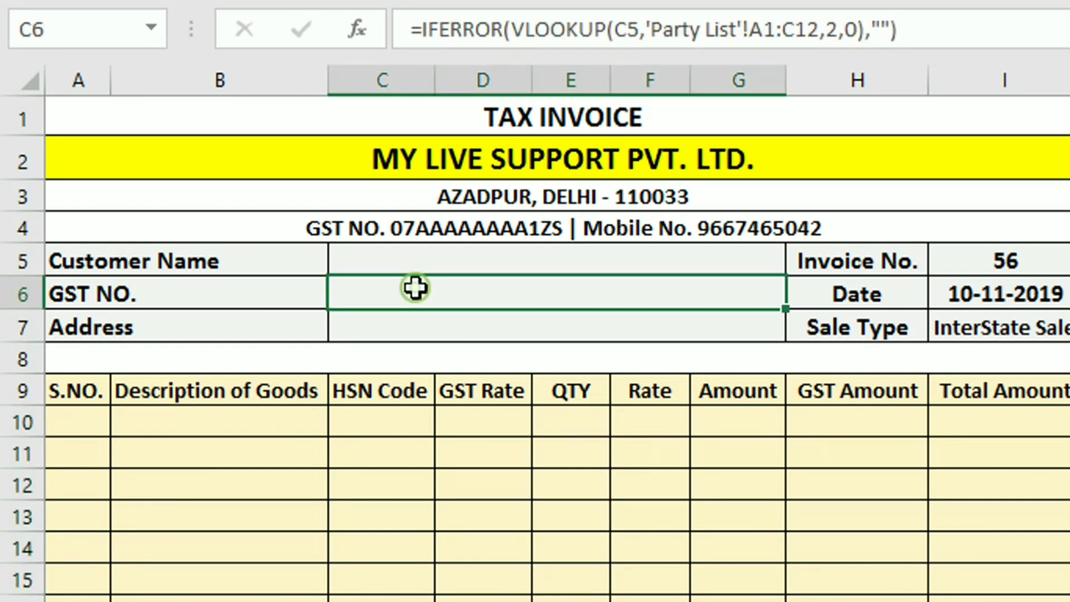
click(407, 331)
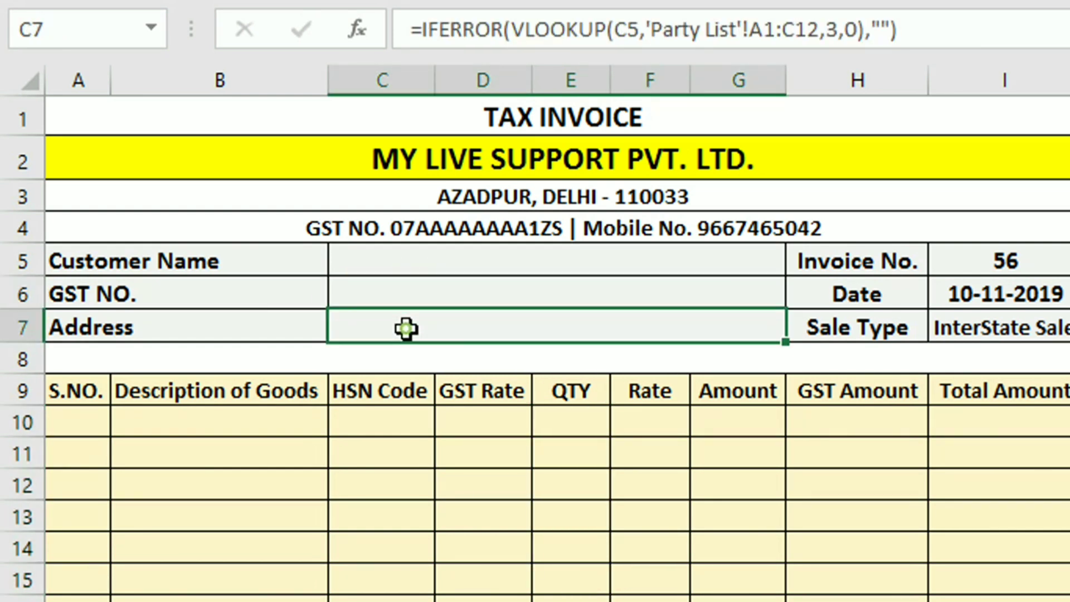
click(385, 419)
click(461, 412)
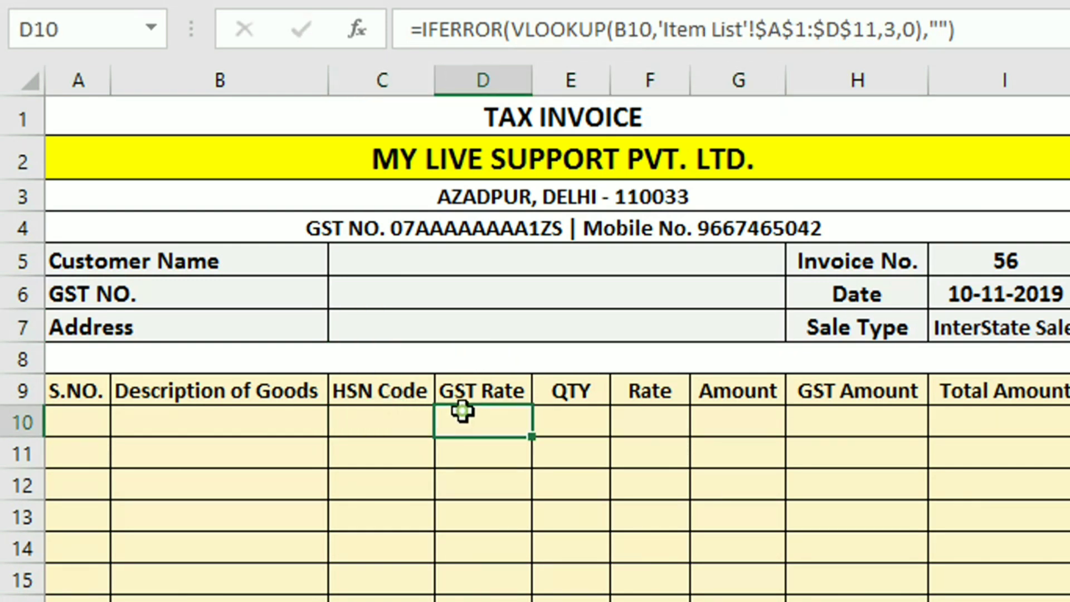
click(649, 417)
click(732, 418)
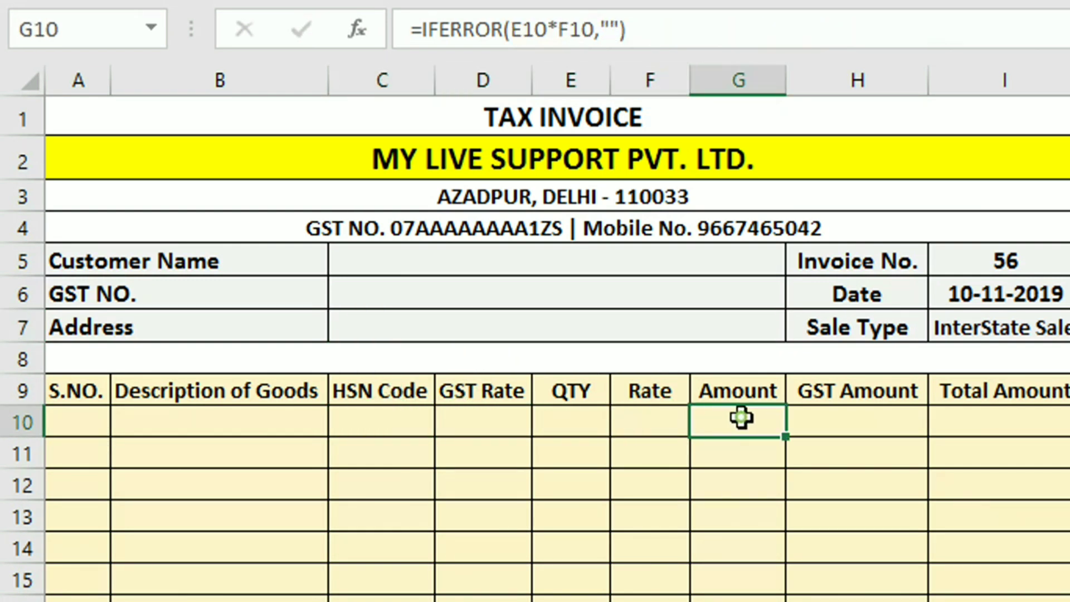
click(847, 420)
click(942, 420)
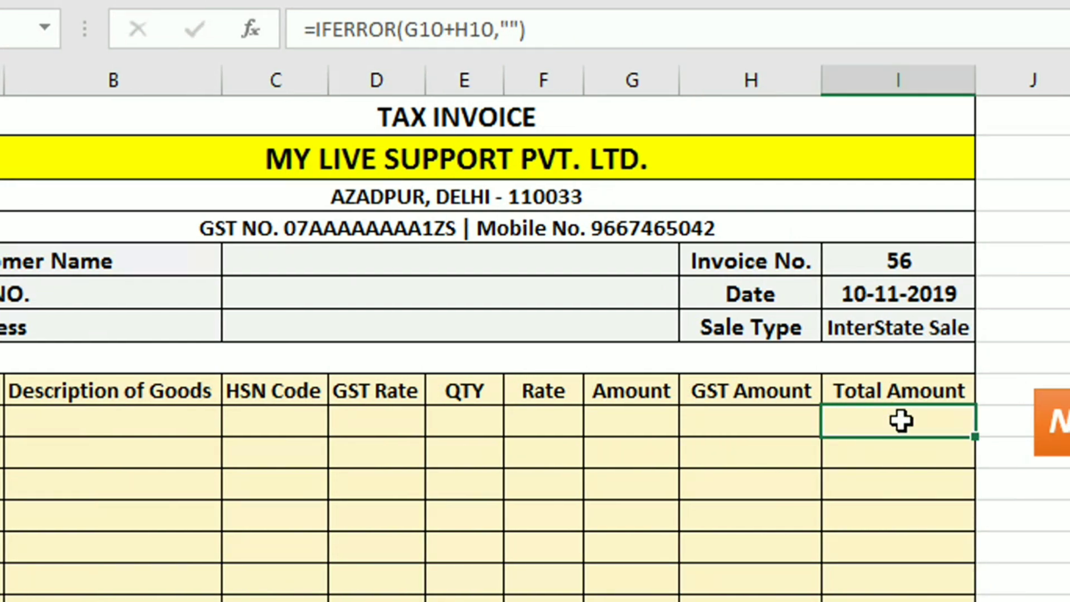
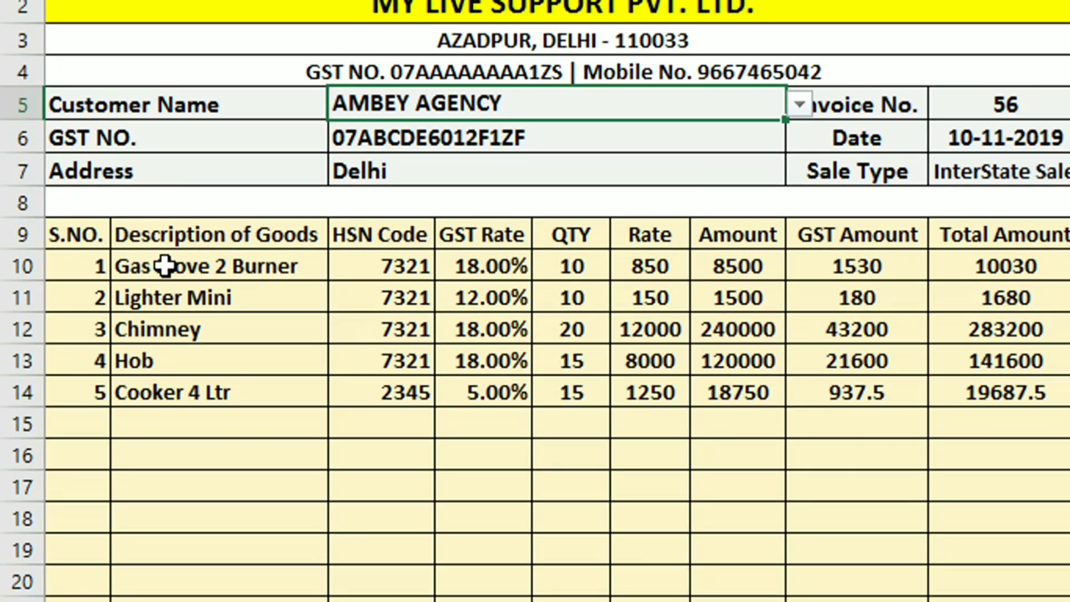
Check the item range B10:B20 and quantity range E10:E20, then bring up the VBA editor.
drag(165, 267, 150, 490)
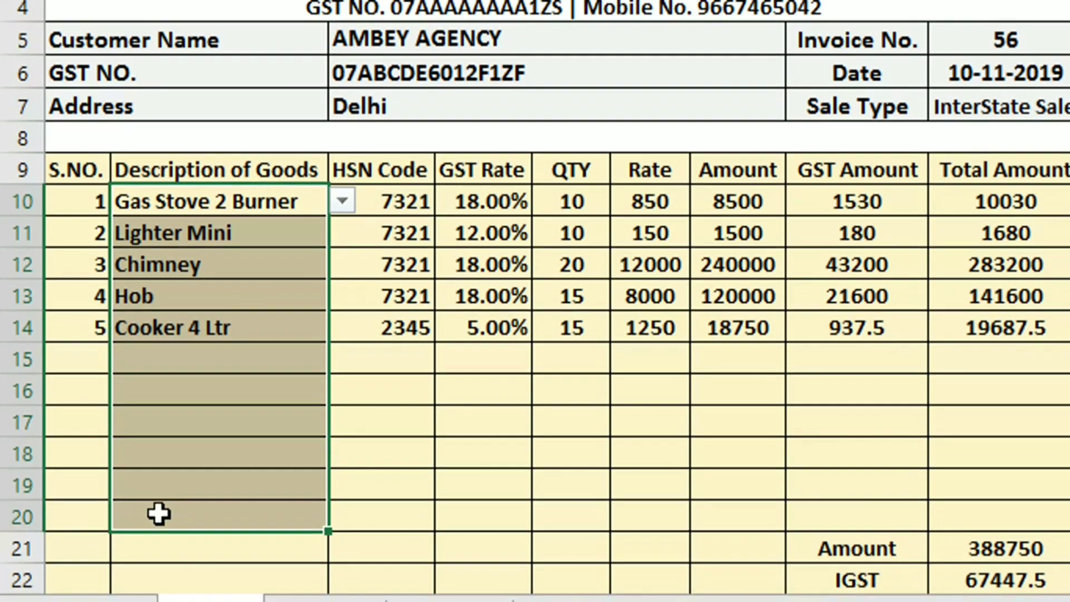
drag(151, 490, 158, 580)
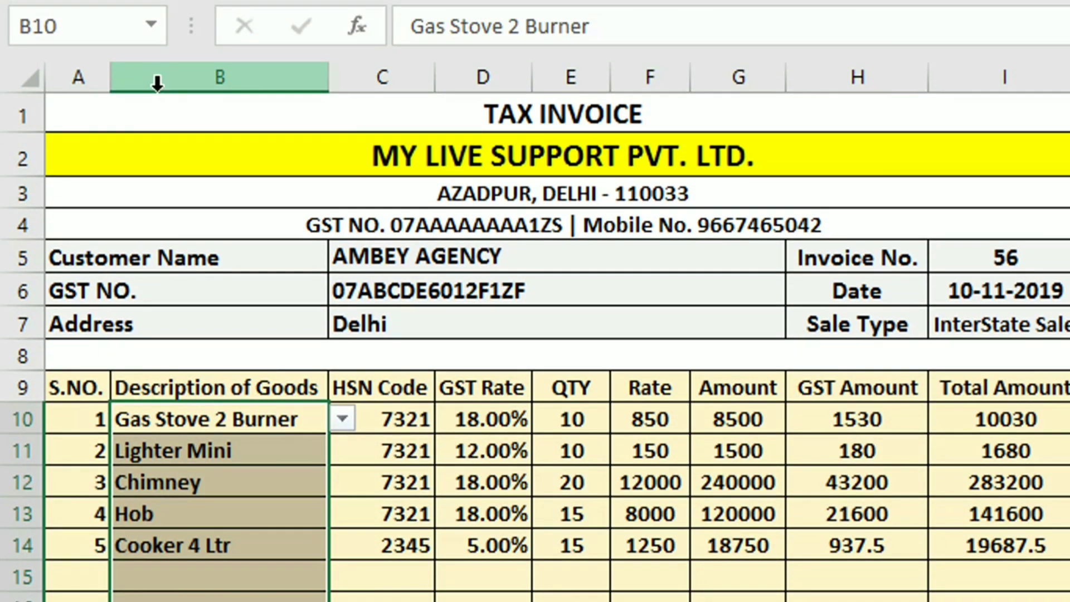
scroll(609, 490, down, 1)
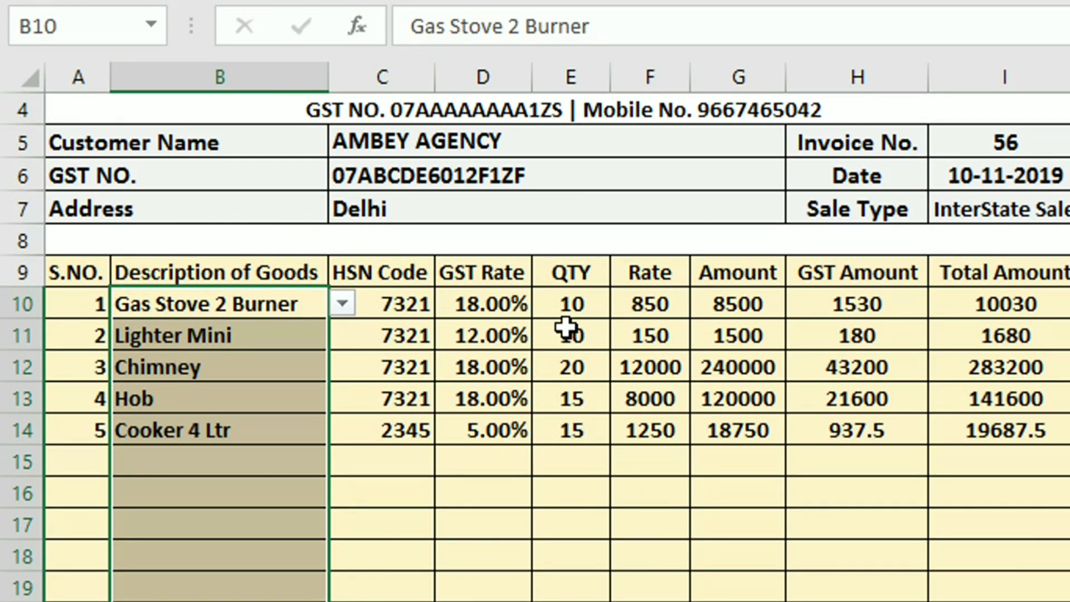
scroll(566, 332, down, 1)
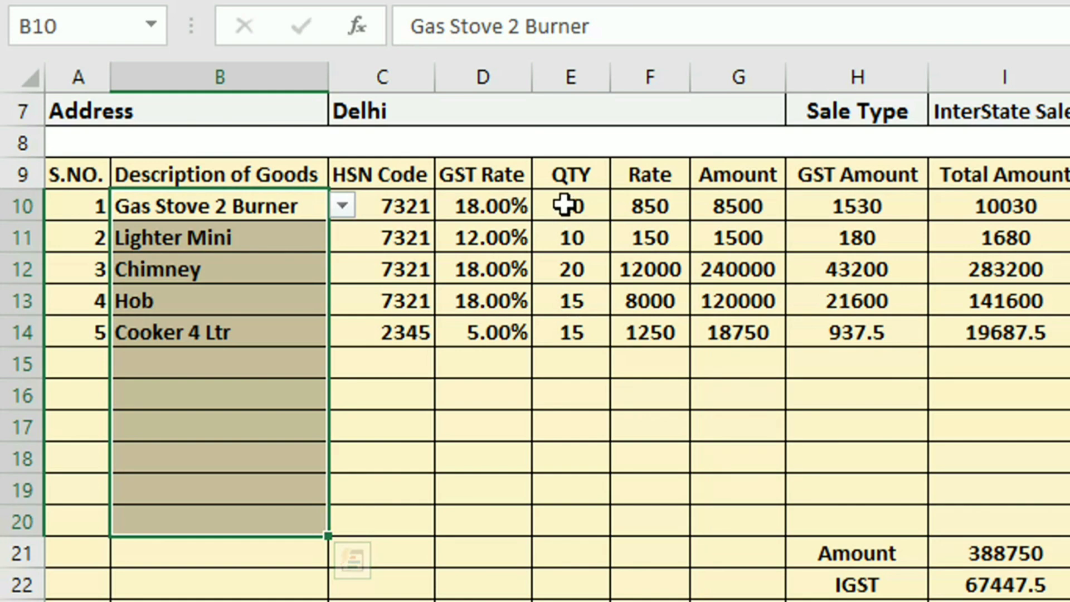
drag(564, 205, 563, 516)
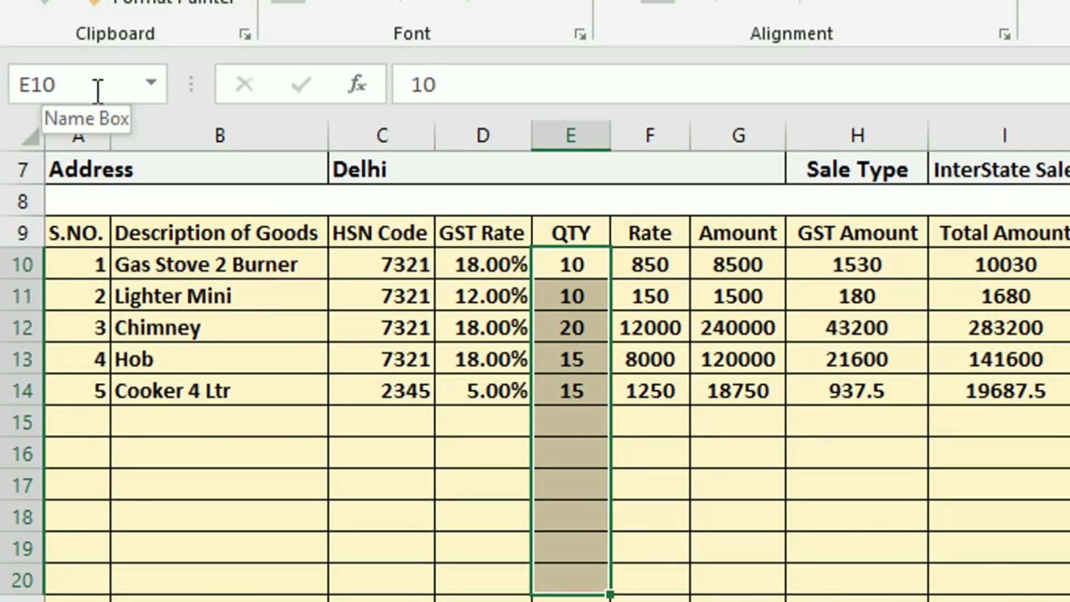
click(305, 449)
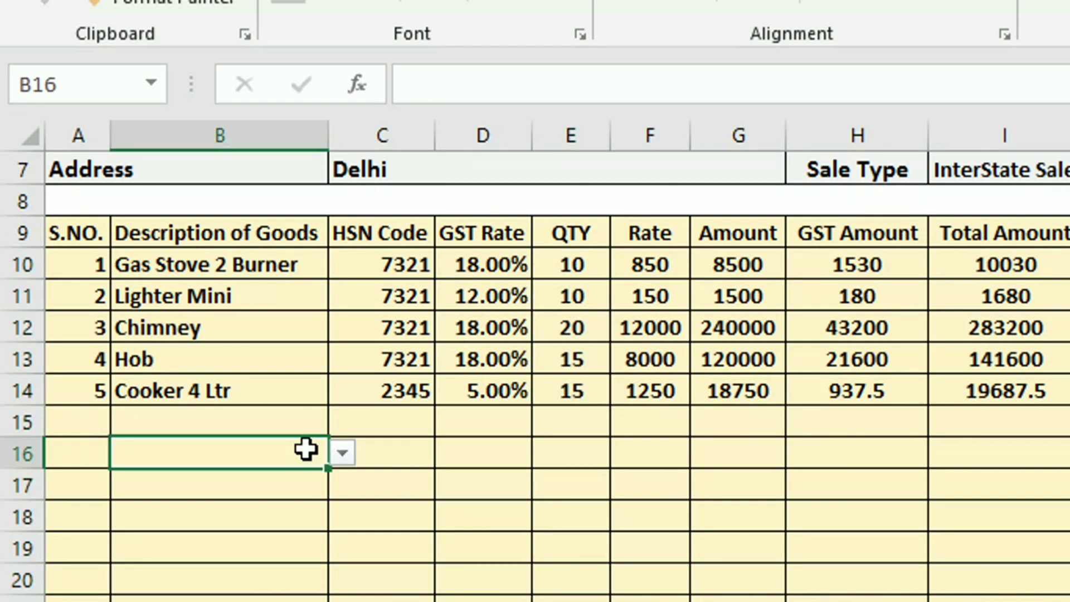
key(alt+F11)
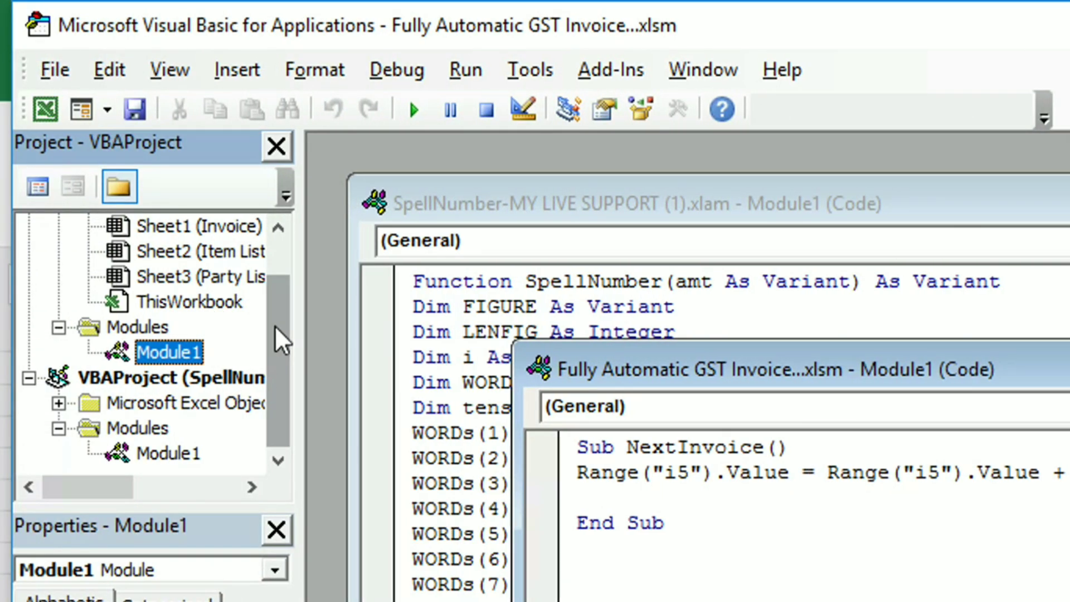
drag(282, 341, 284, 290)
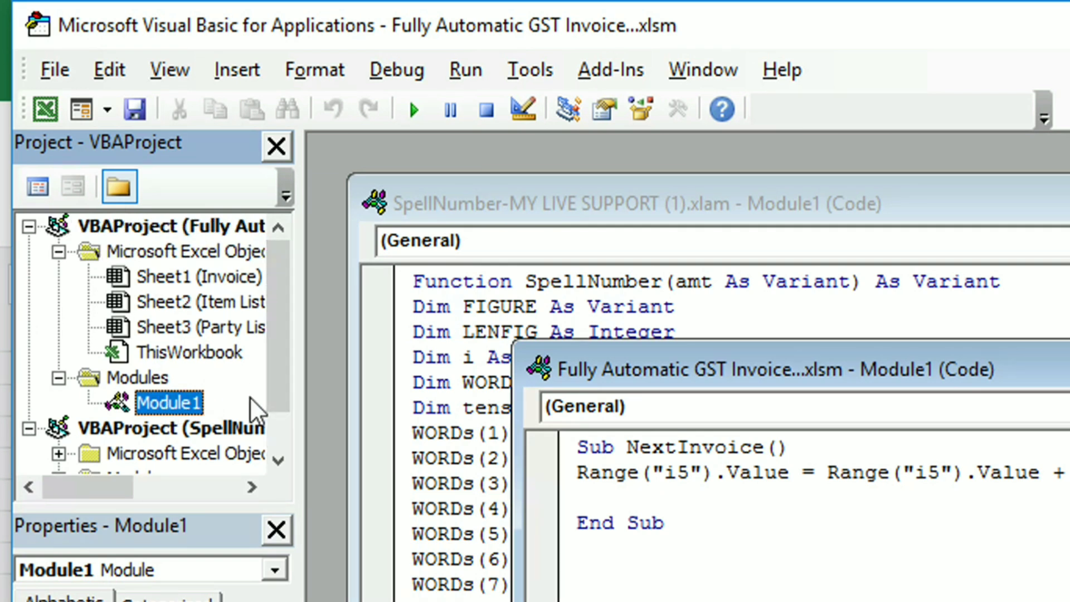
drag(282, 351, 282, 426)
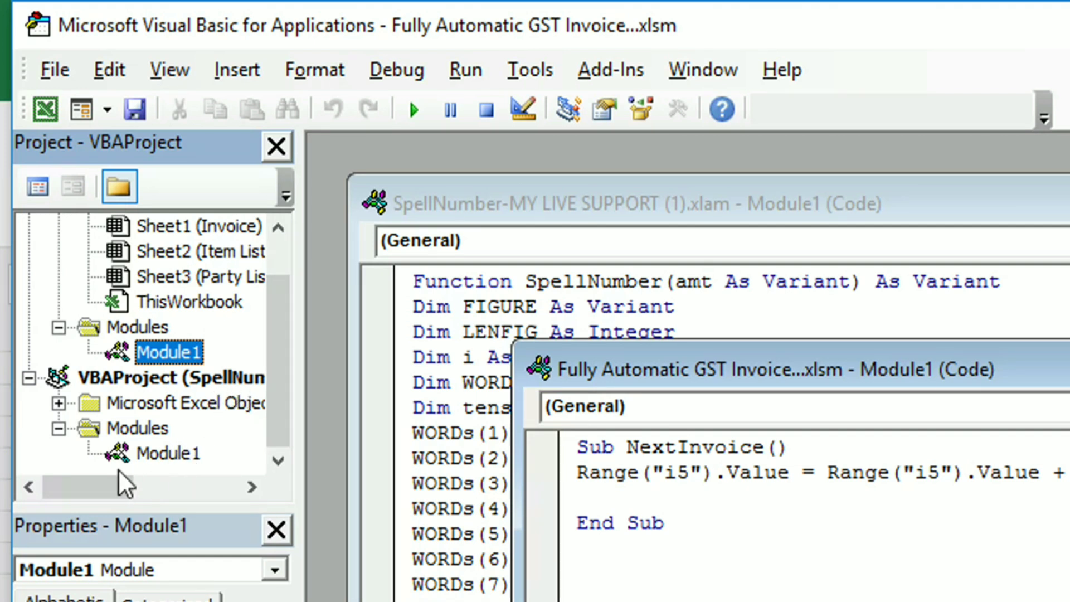
drag(112, 490, 127, 490)
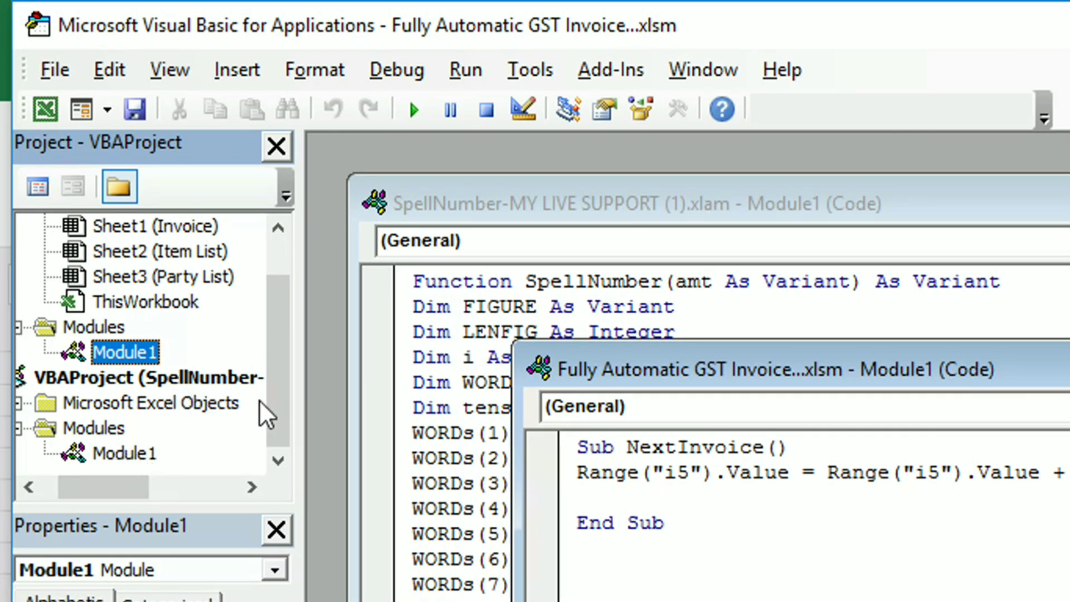
drag(285, 372, 293, 326)
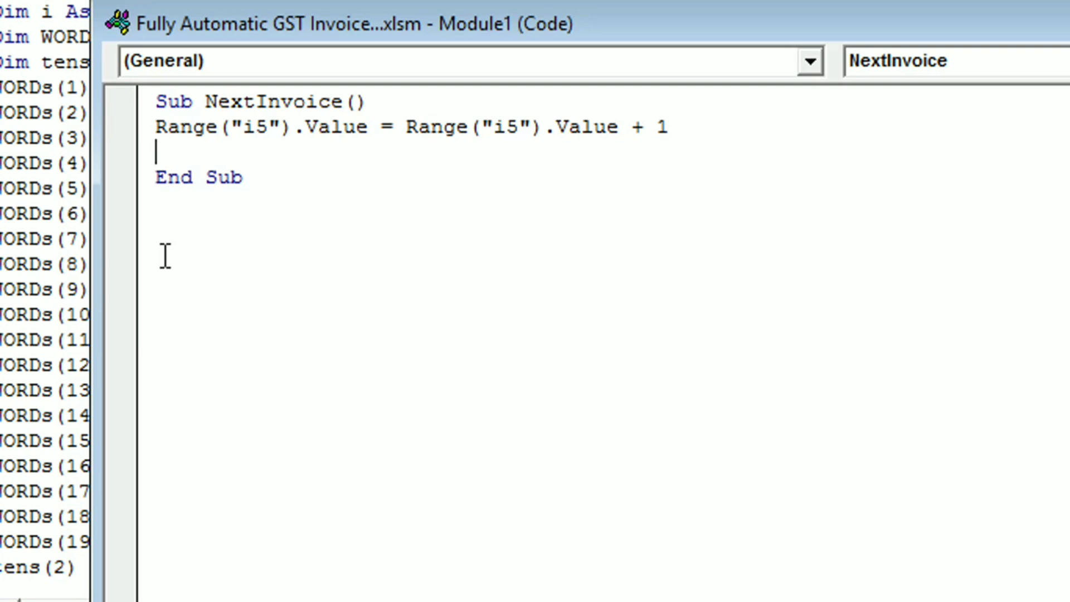
Add the line Range("c5:g5").ClearContents below the I5 line in NextInvoice.
text(R)
text(ange)
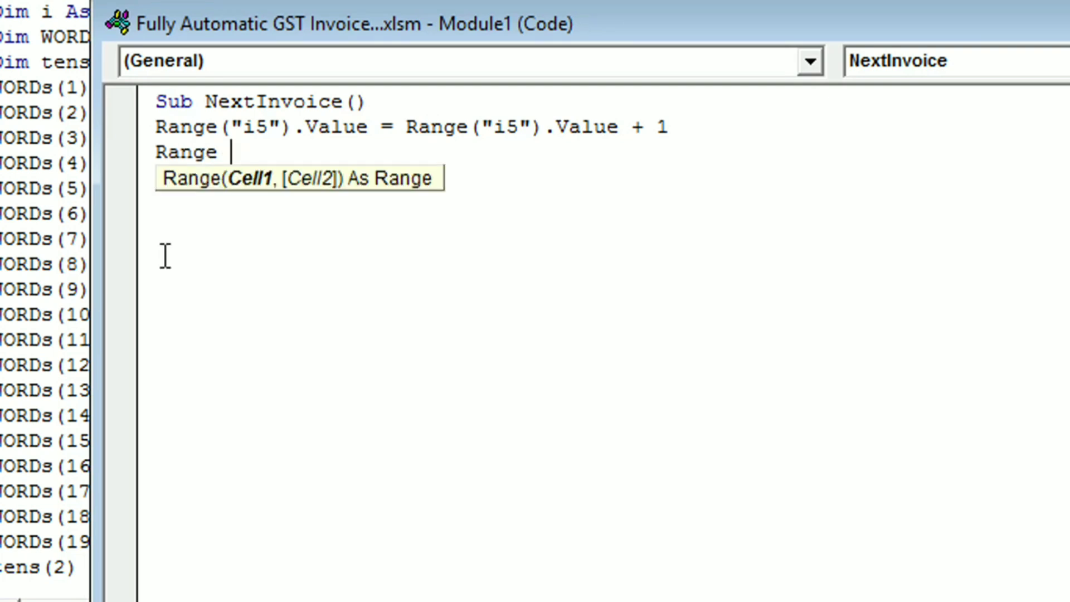
text( ()
text(")
text(c5)
text(:)
text(g5)
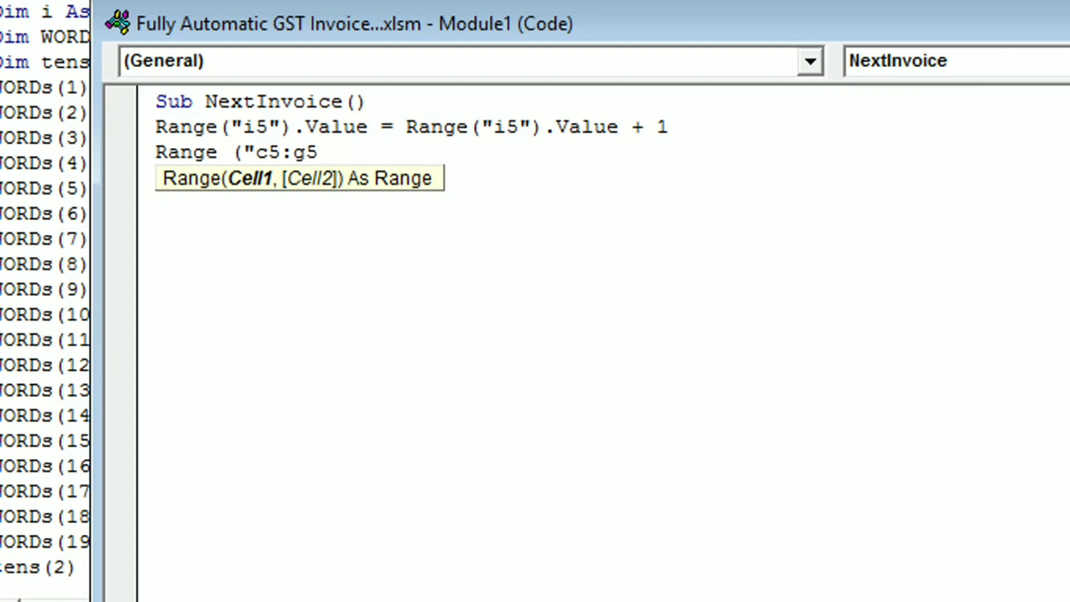
text(")
text())
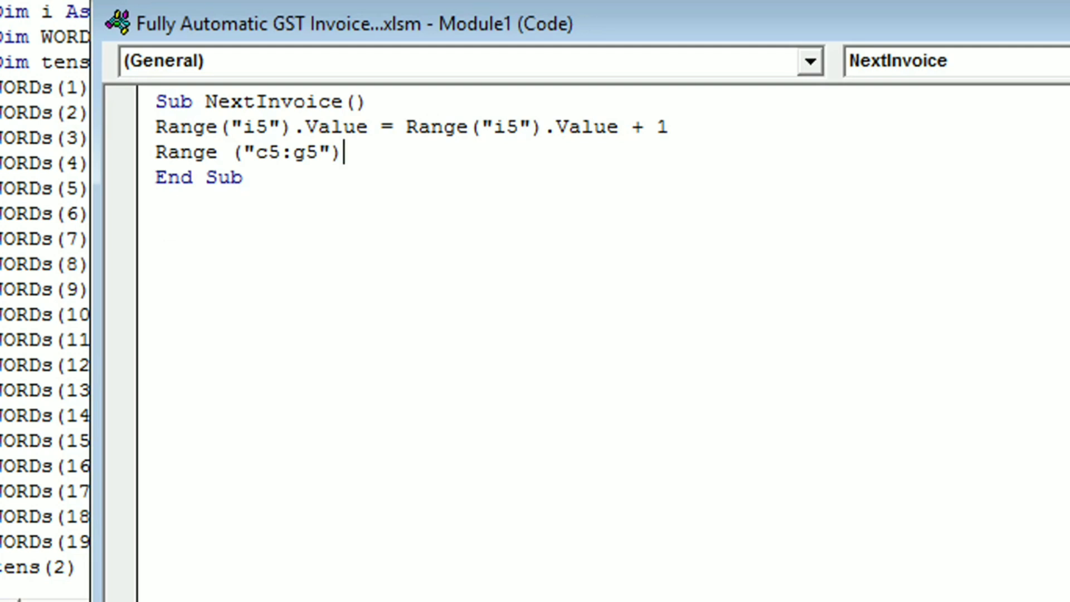
text(.c)
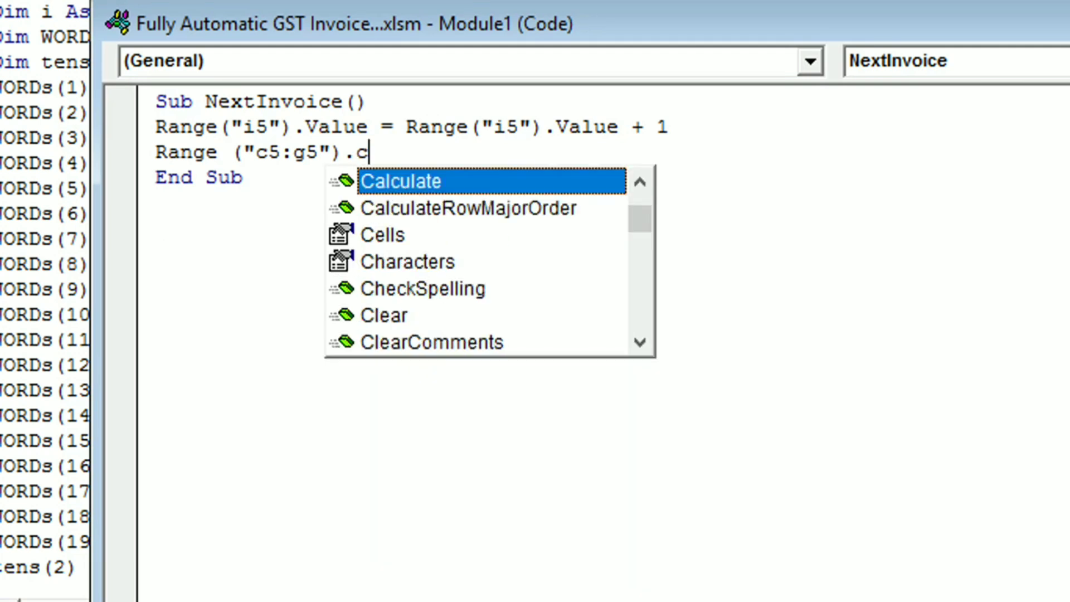
text(learcon)
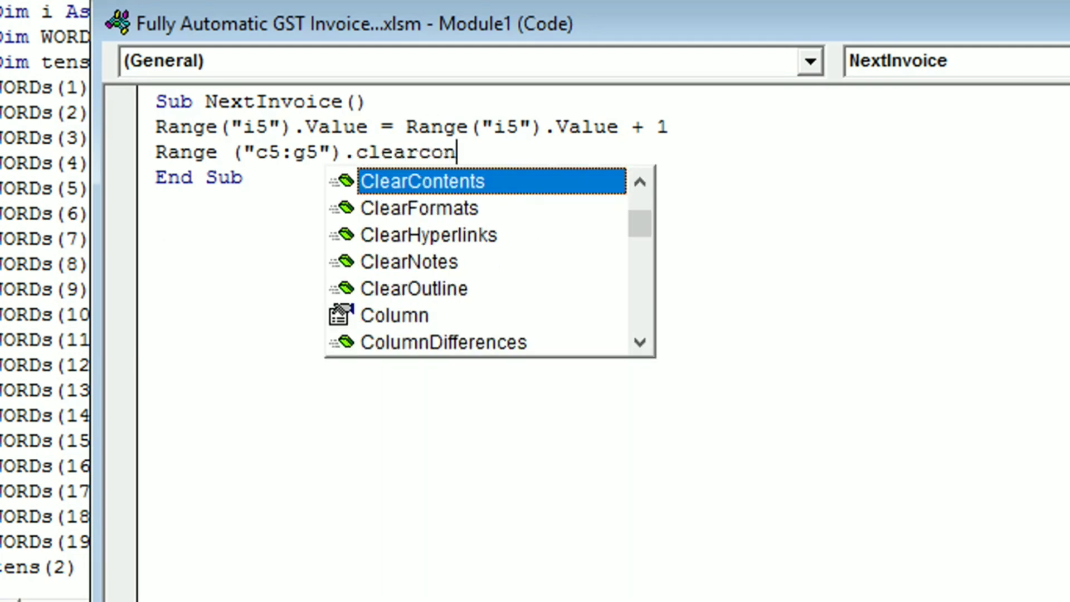
text(tents)
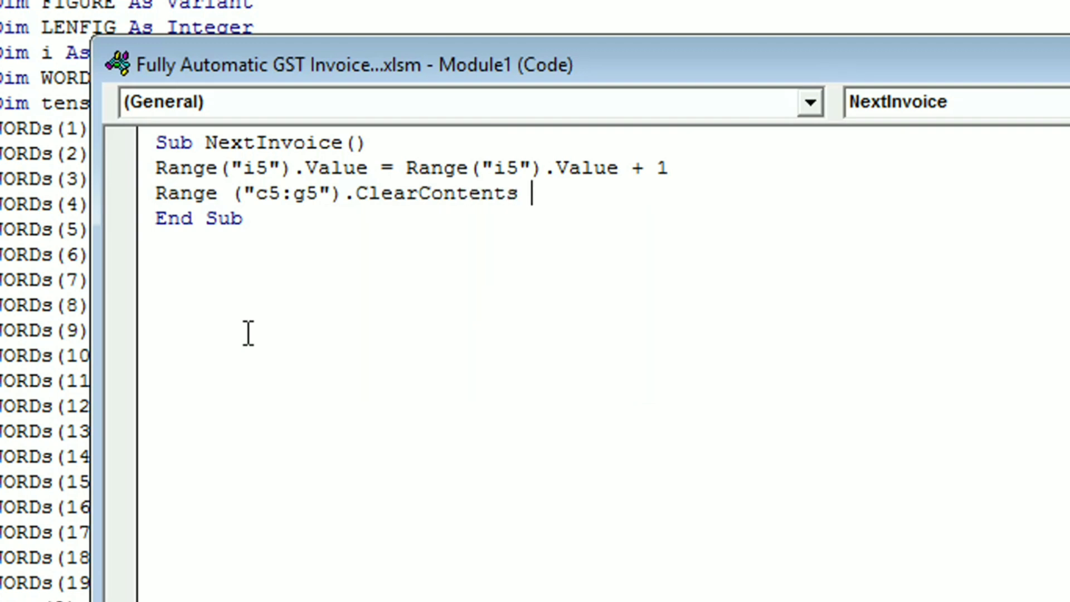
key(Return)
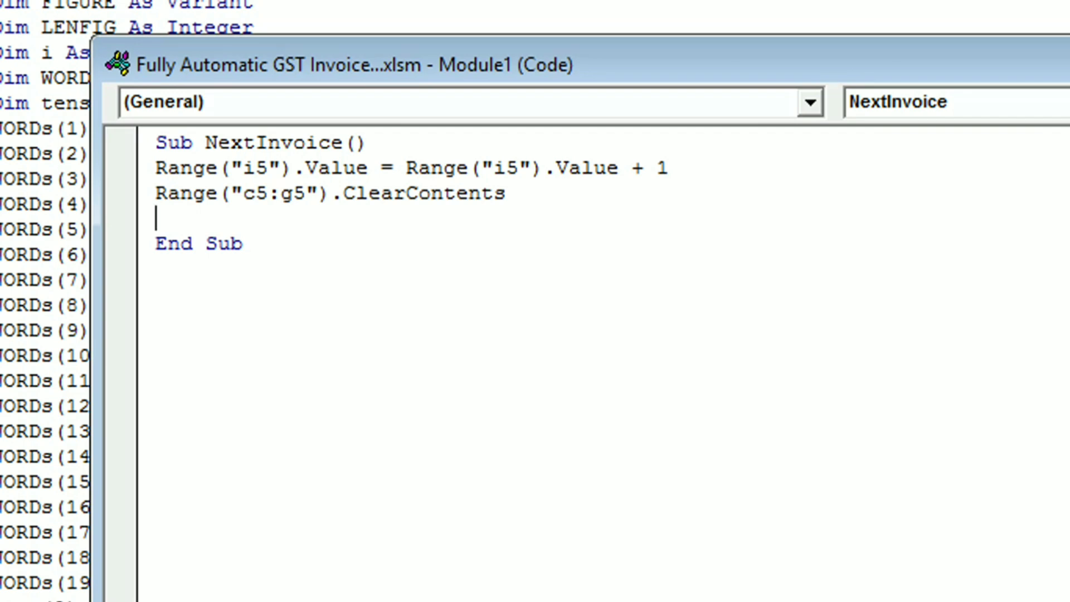
Add Range("b10:b20").ClearContents as the next line of NextInvoice.
text(Range)
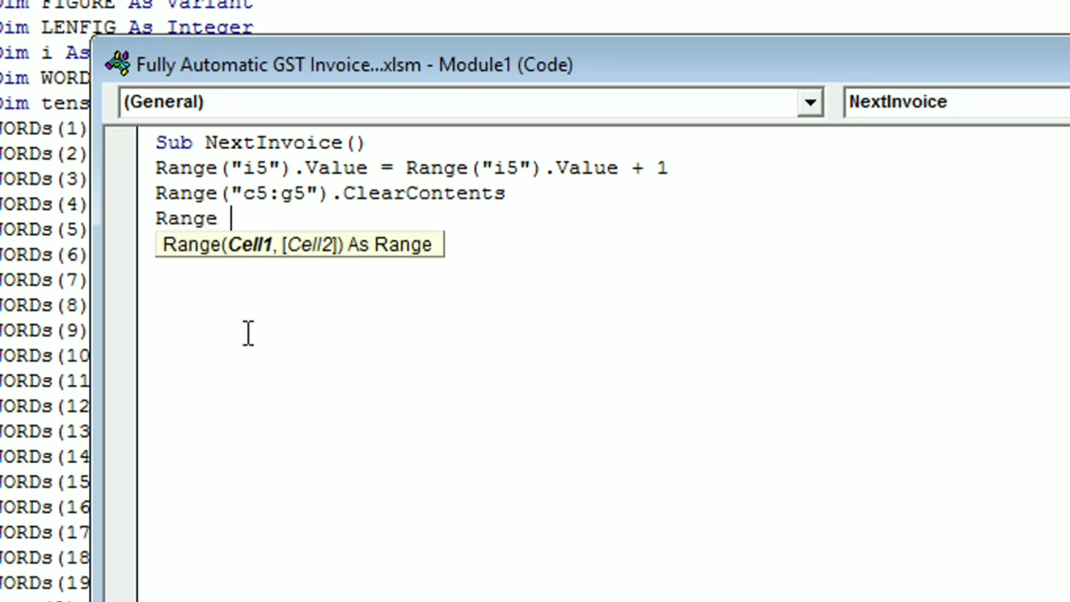
text( ()
text(")
text(b10)
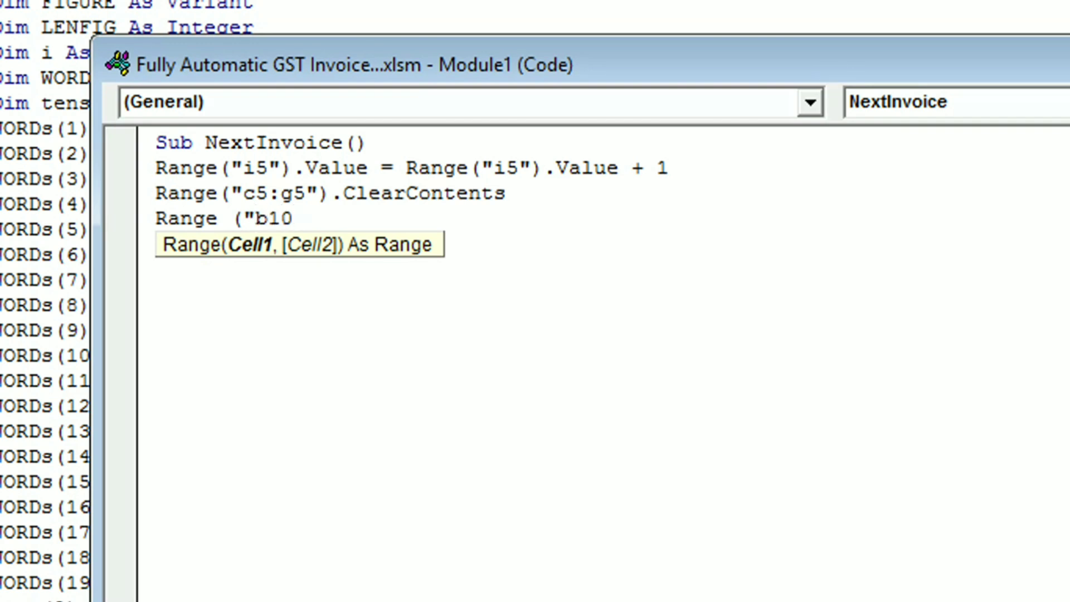
text(:b20)
text(")
text())
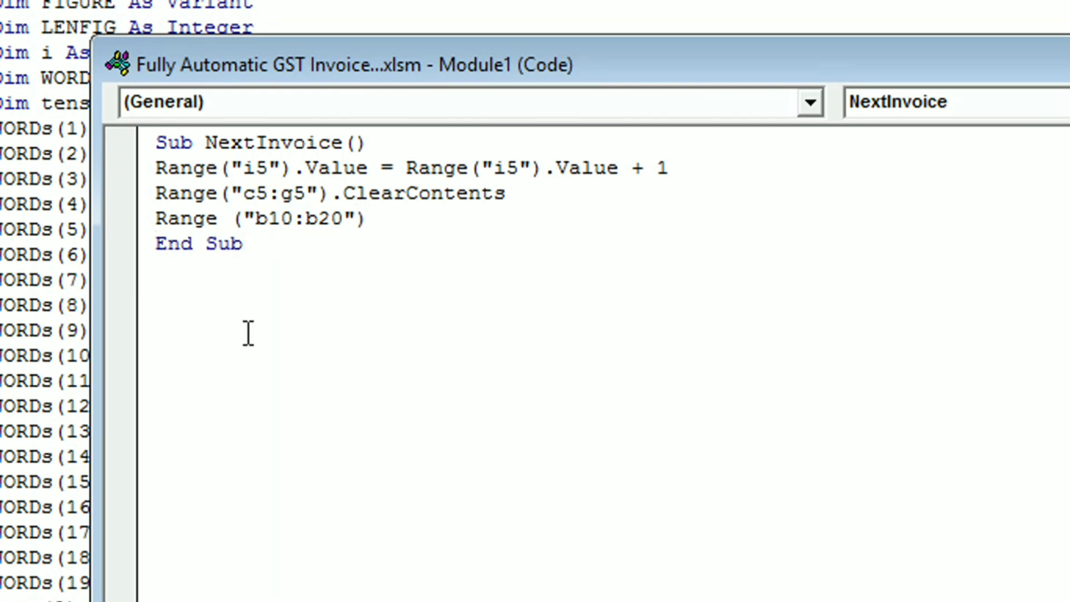
text(.c)
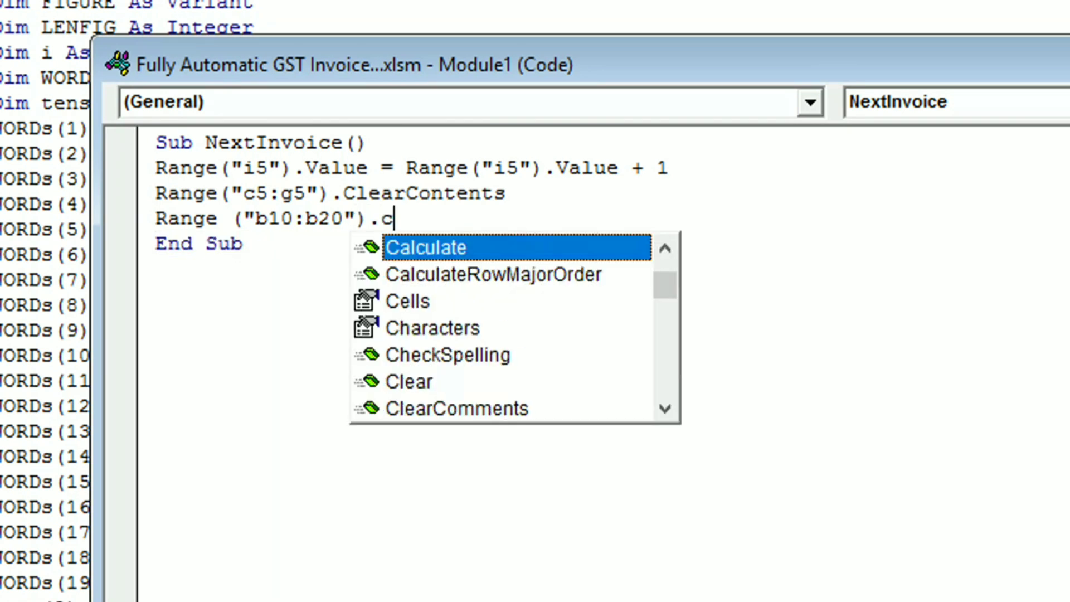
text(lear)
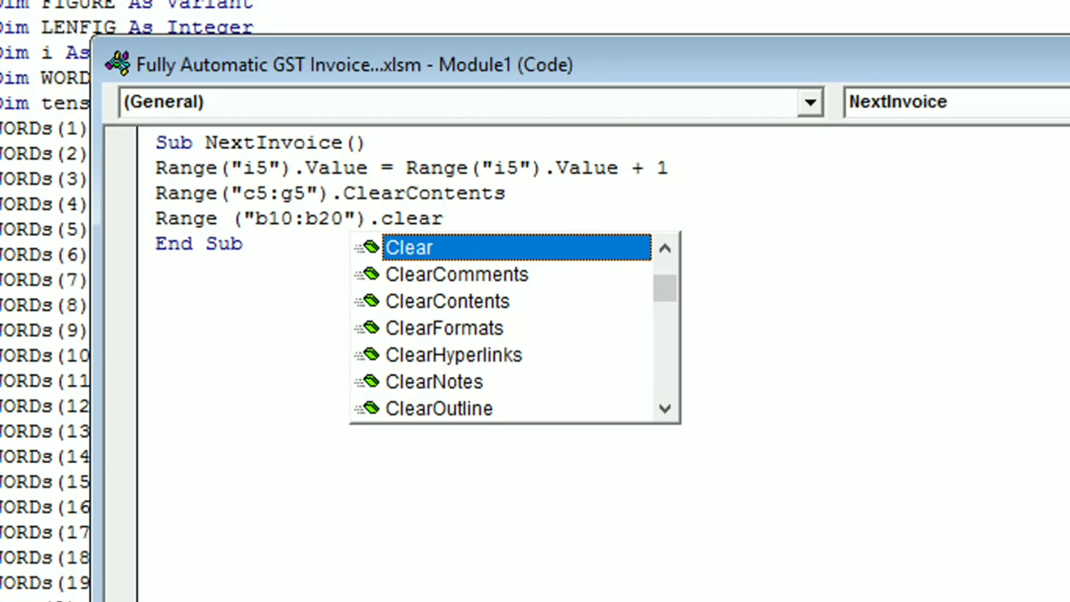
text(conte)
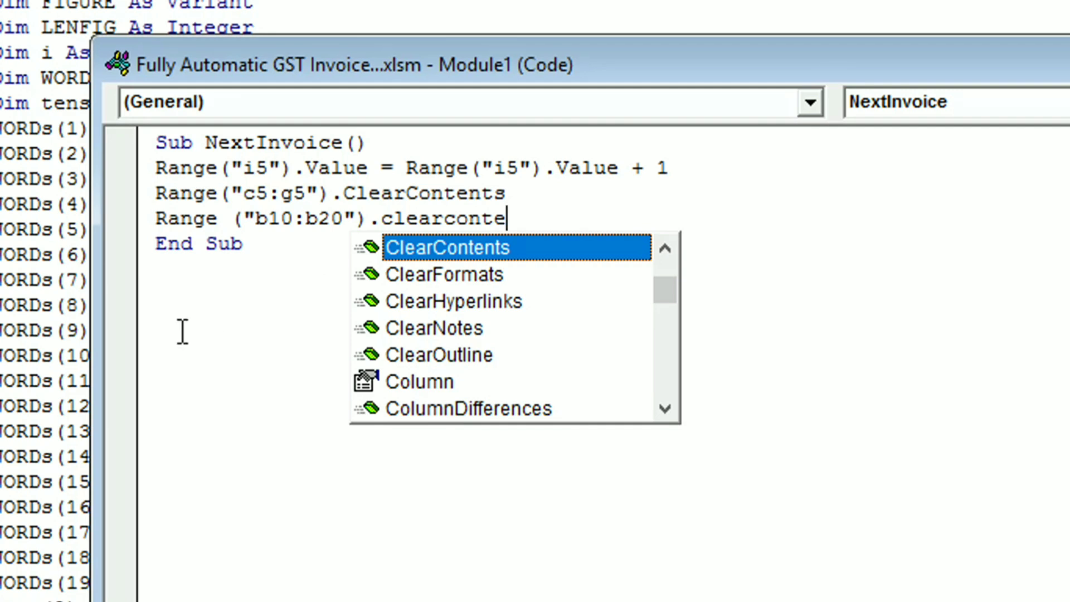
key(Tab)
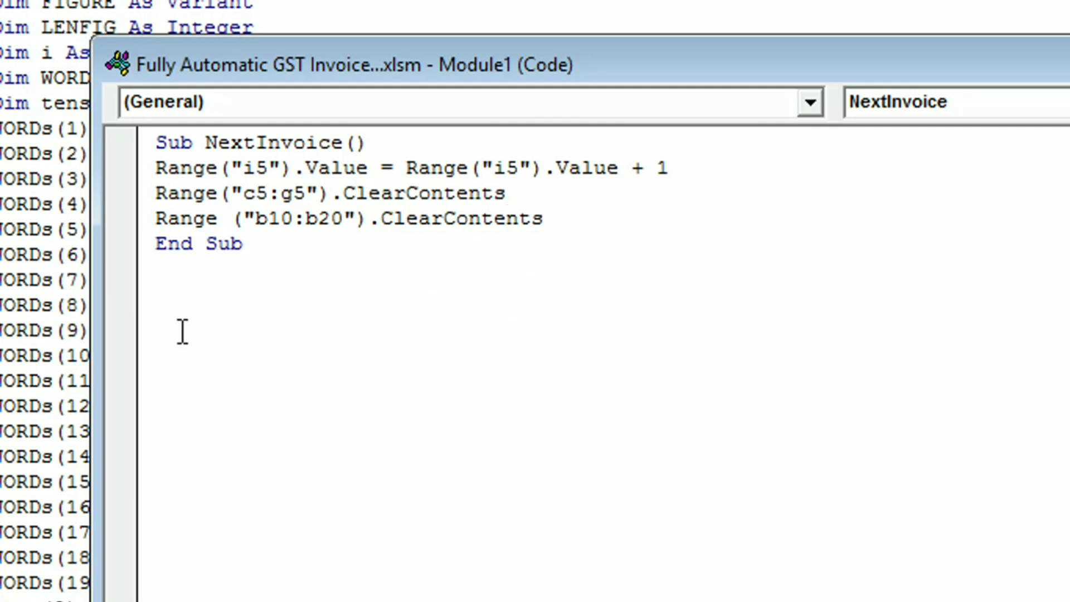
key(Return)
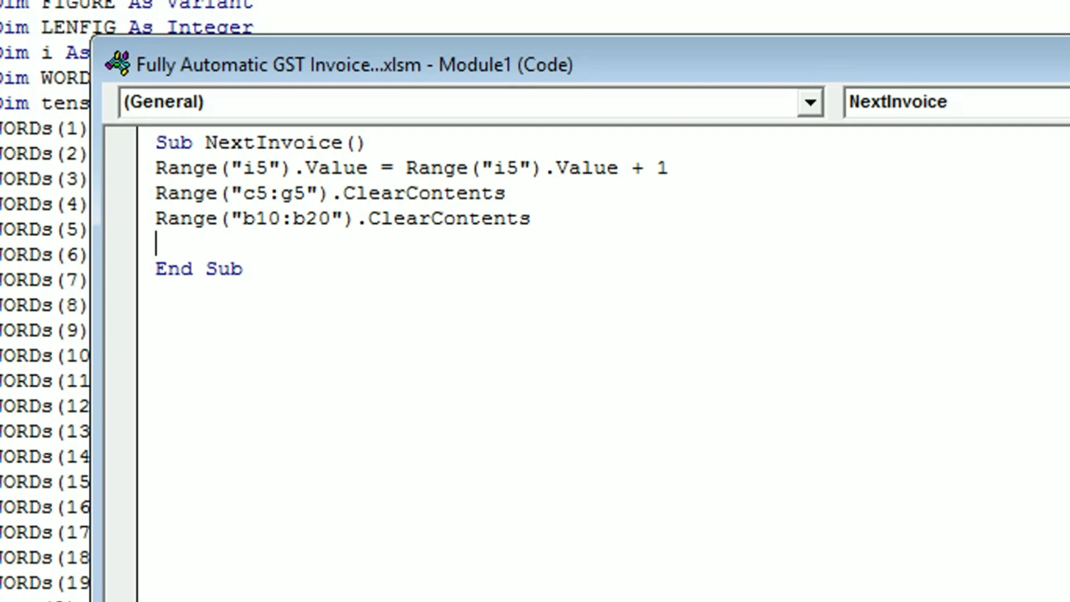
Add Range("e10:e20").ClearContents, then minimize the VBA editor to show the invoice.
text(Ran)
text(ge)
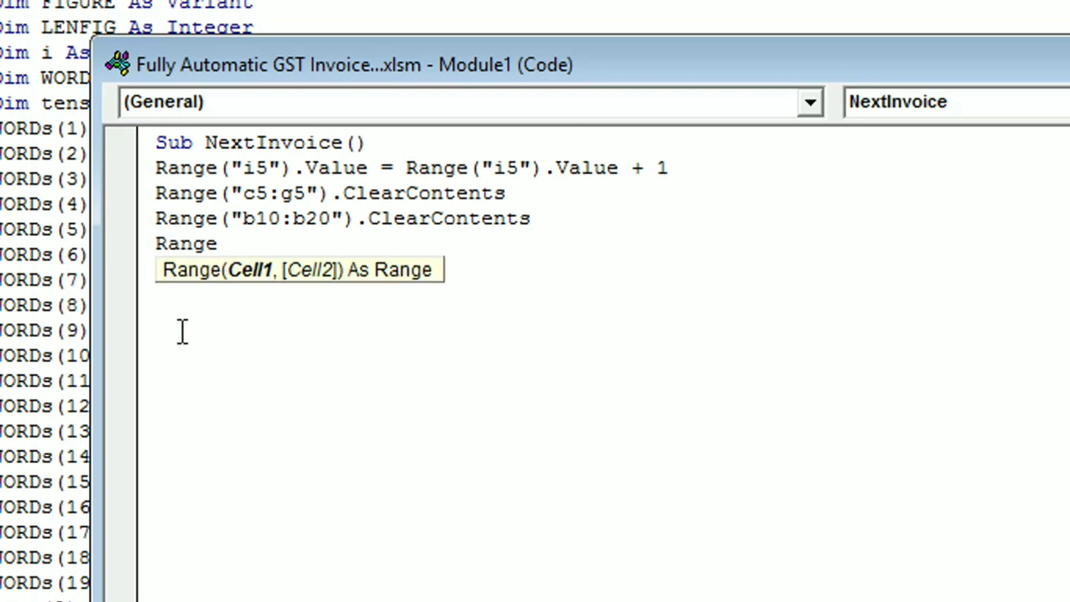
text( ()
text(")
text(e10)
text(:e20)
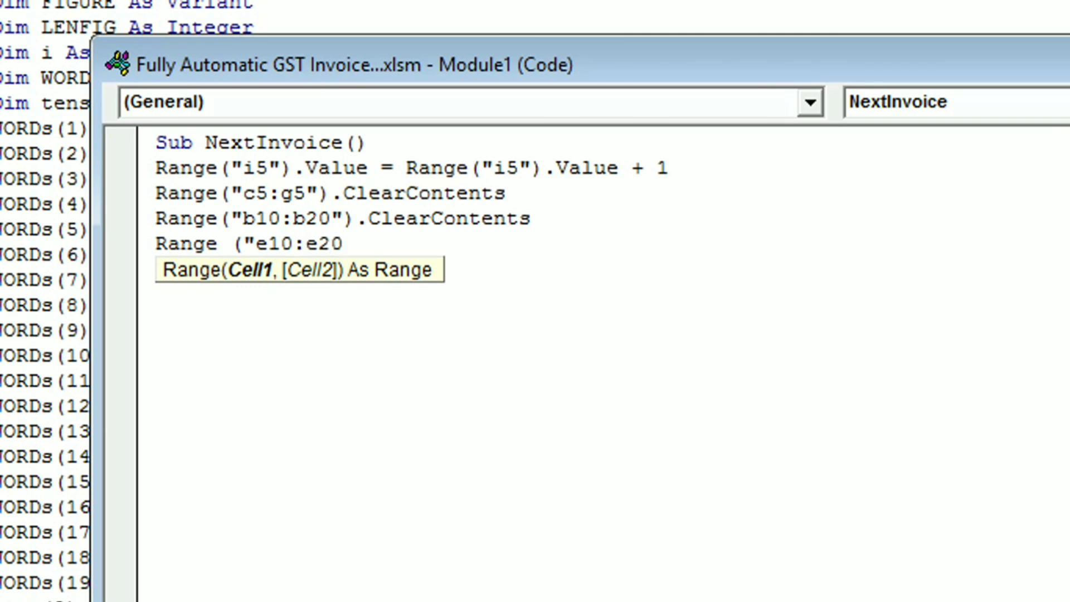
text(")
text())
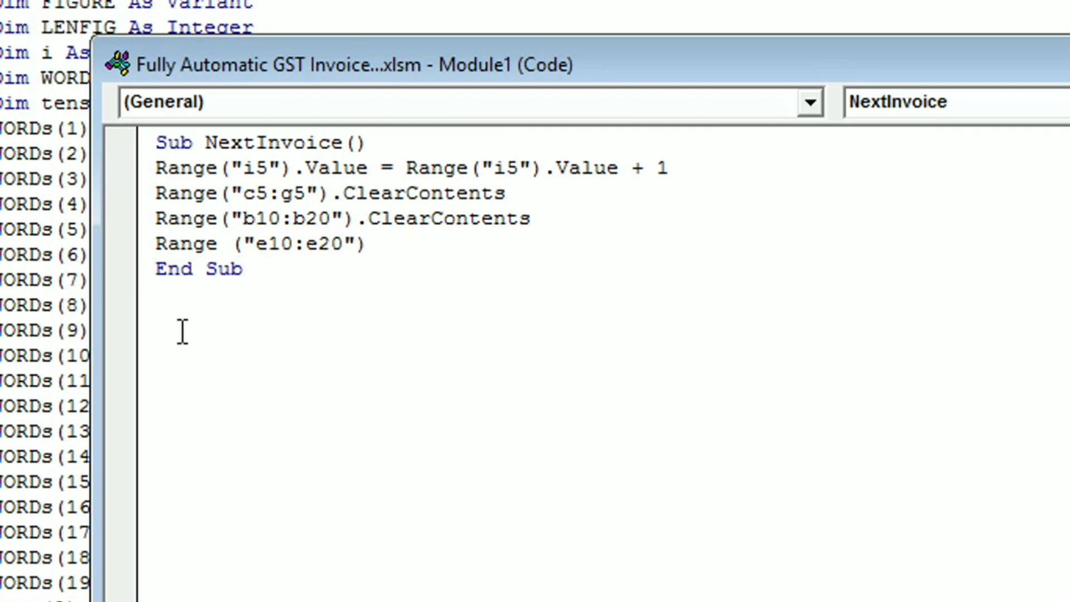
text(.c)
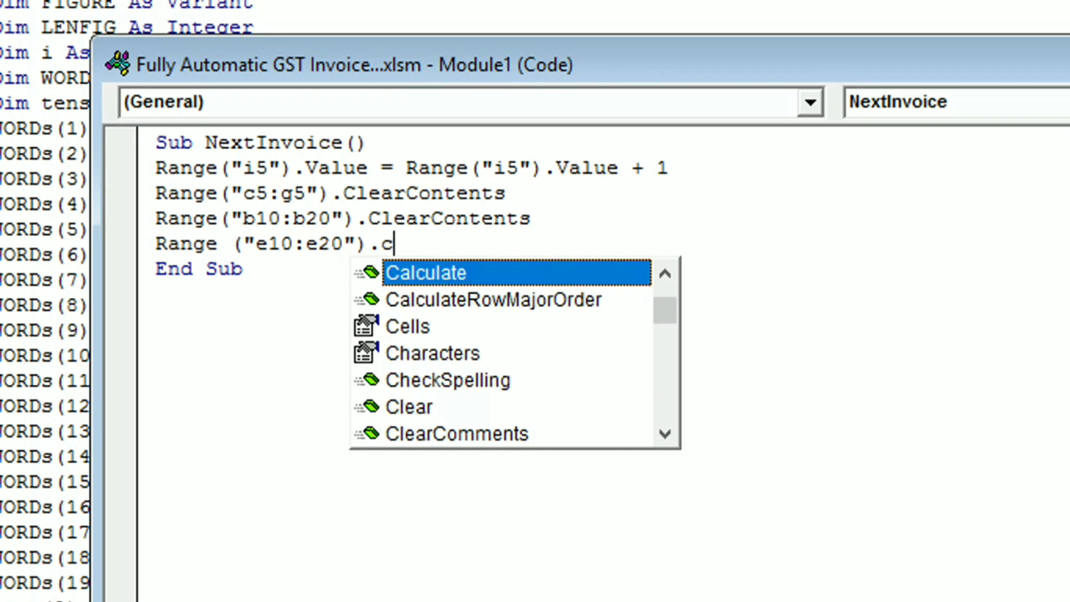
text(learconte)
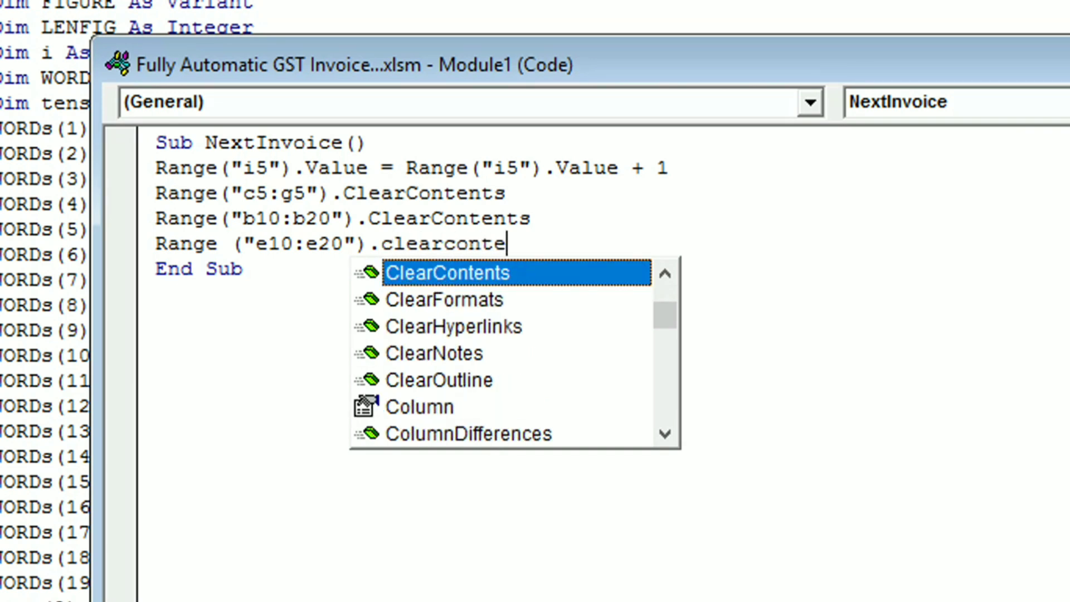
text(nt)
key(Tab)
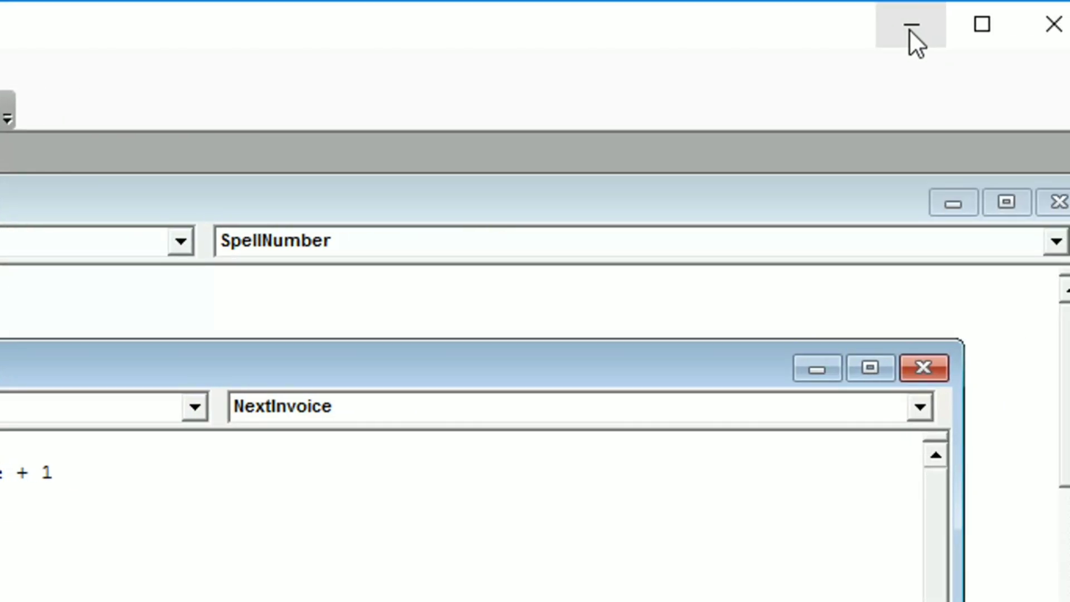
click(908, 29)
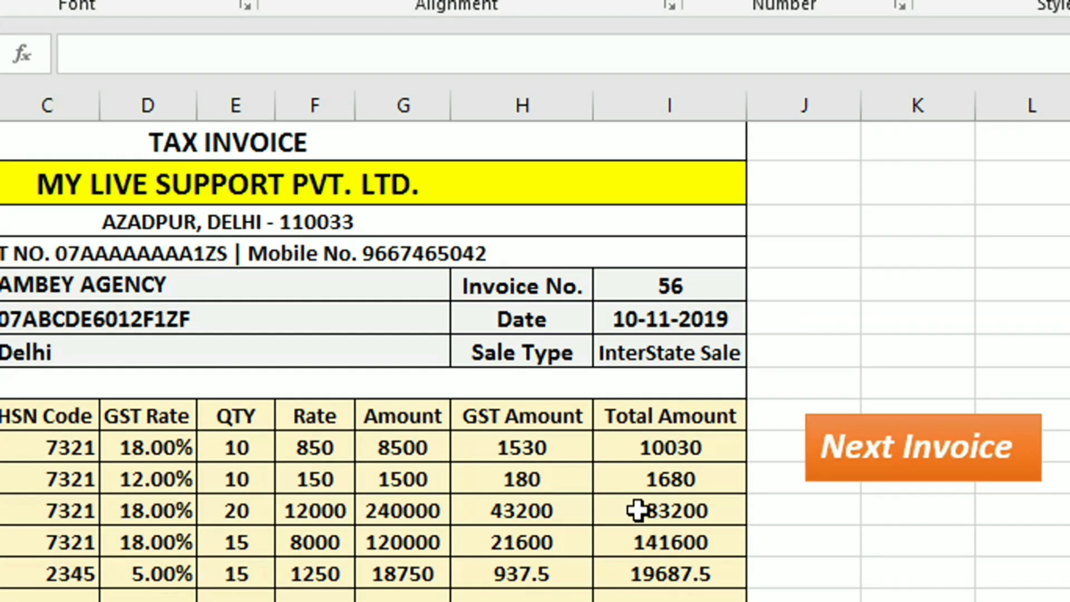
Advance to blank invoice 57 and choose BGS ENTERPRISES as the customer.
click(861, 479)
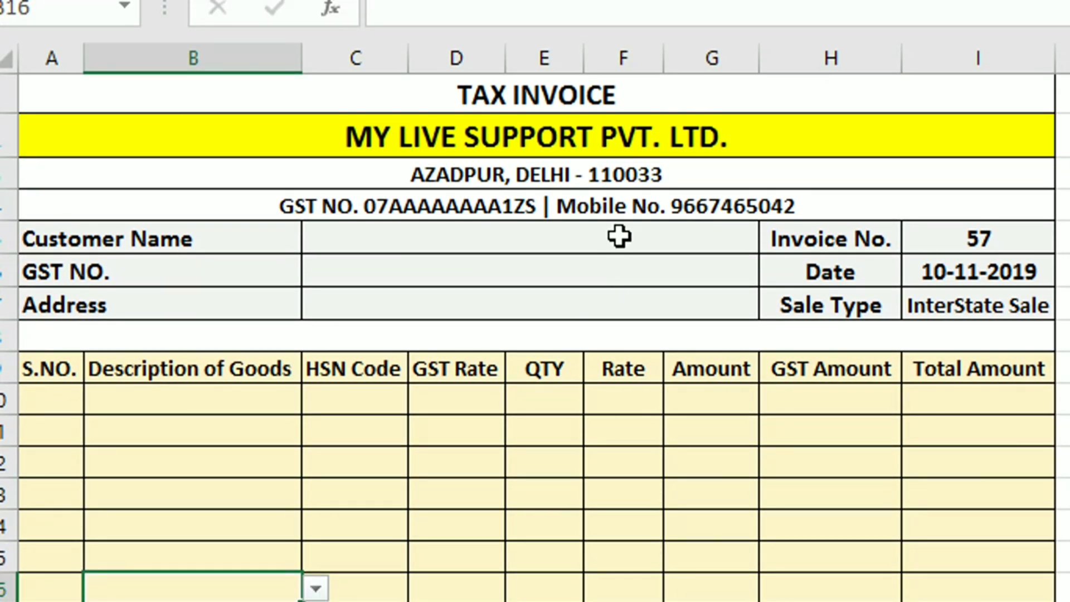
click(619, 235)
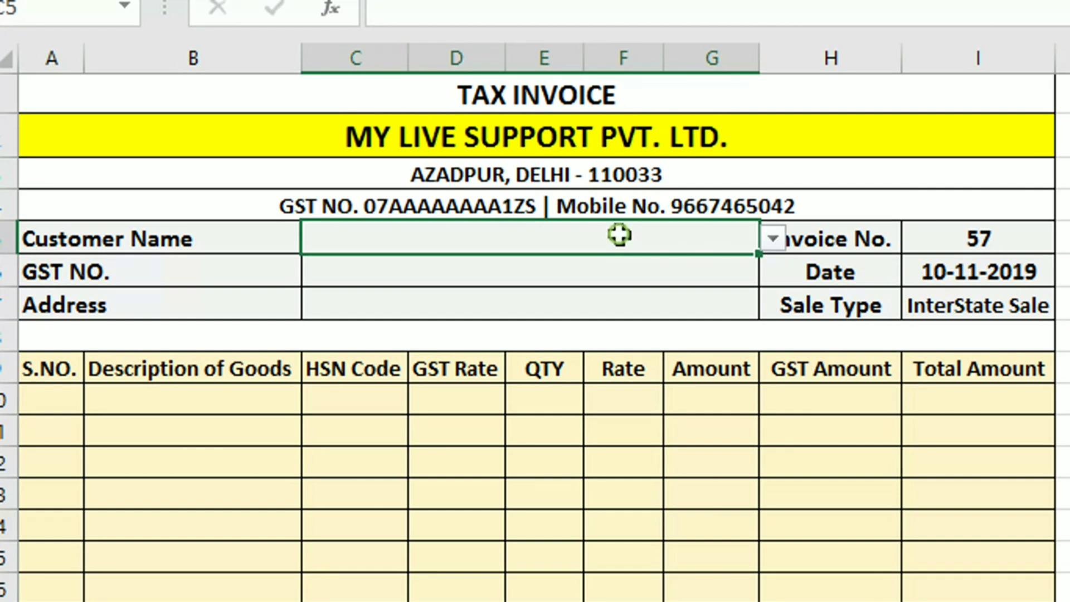
click(774, 240)
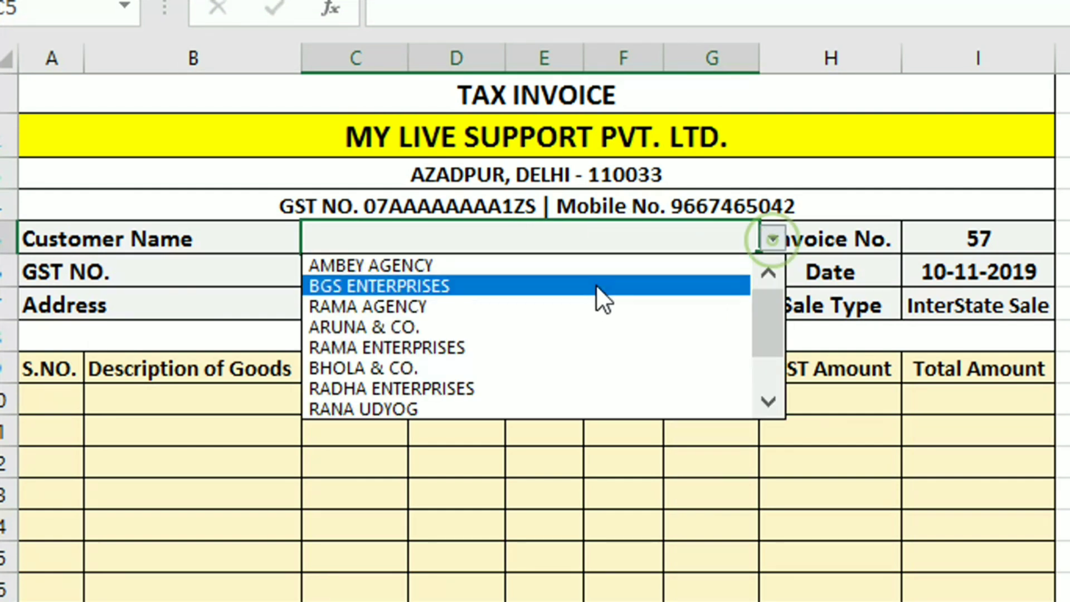
click(596, 285)
Pick Gas Stove 2 Burner, Chimney and Hob as the three items in B10:B12.
click(253, 412)
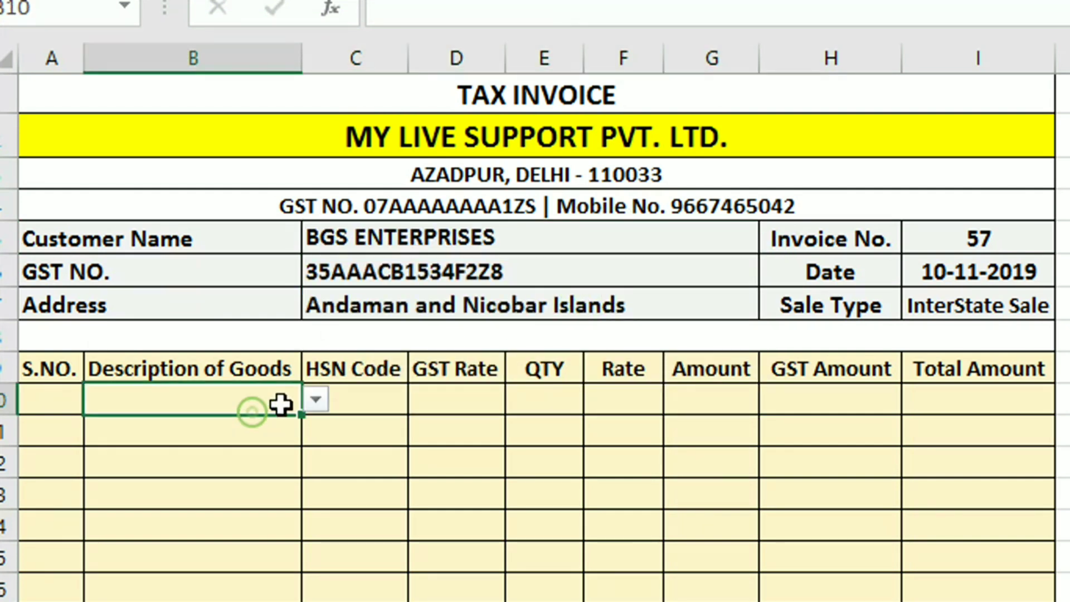
click(315, 400)
click(234, 426)
click(229, 438)
click(316, 429)
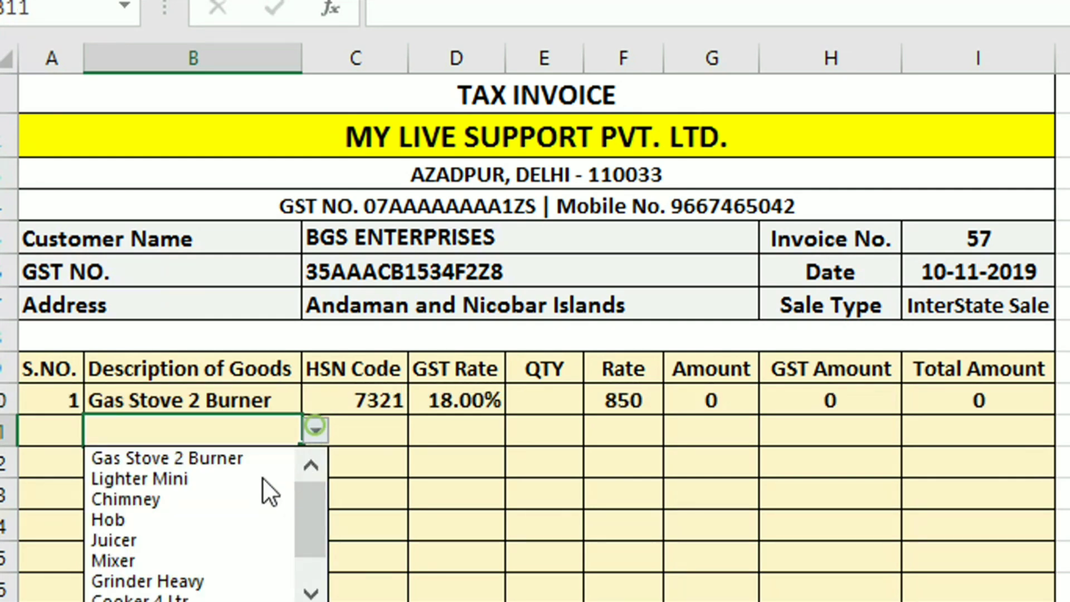
click(249, 503)
click(237, 473)
click(315, 462)
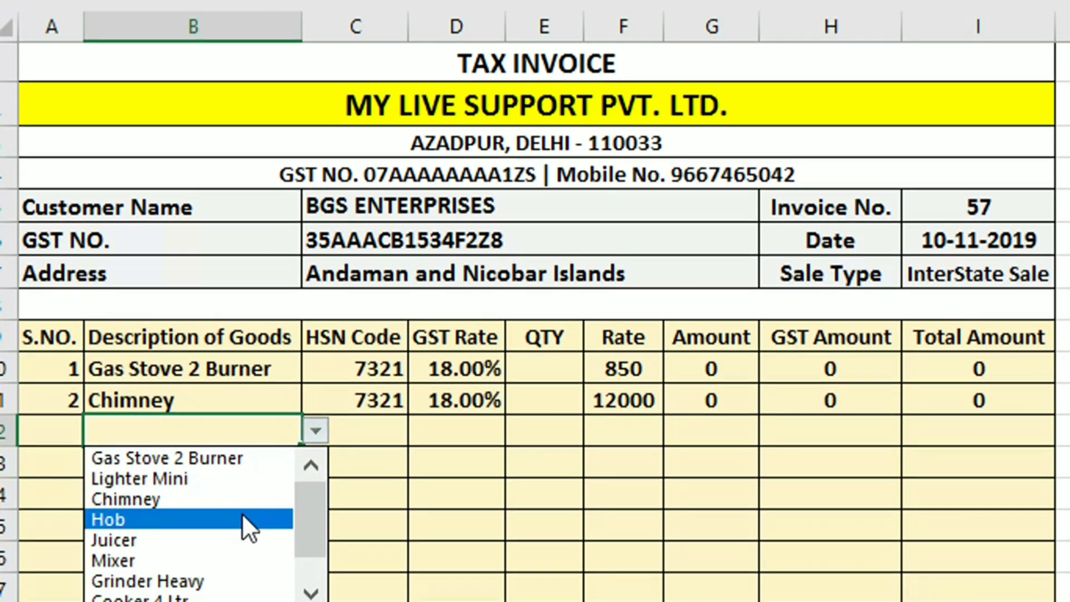
click(242, 513)
Enter quantities 10, 20 and 30, then advance to invoice 58.
click(541, 379)
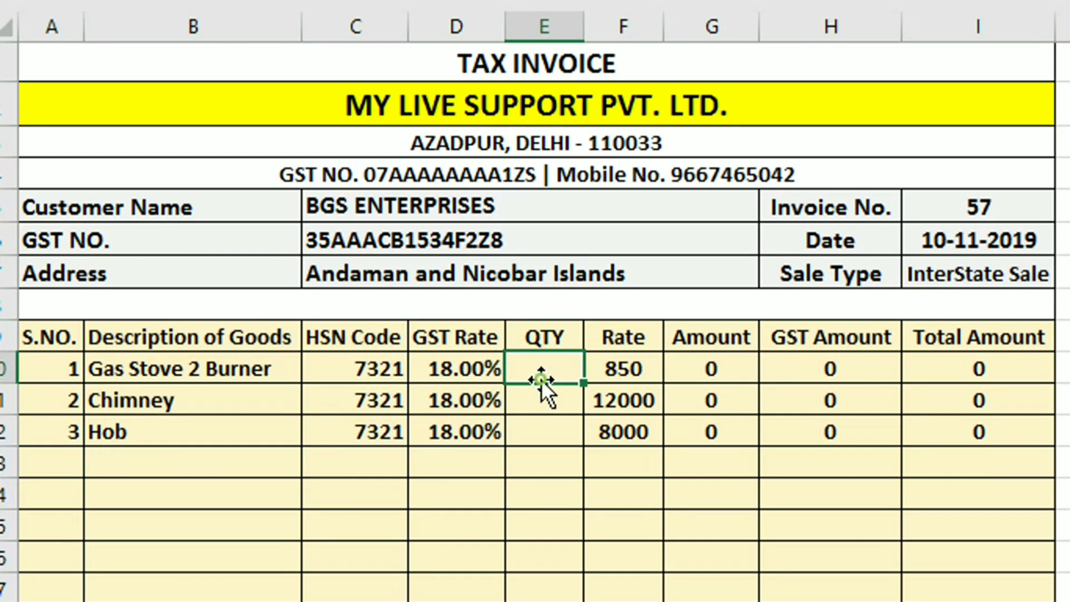
text(10)
key(Return)
text(20)
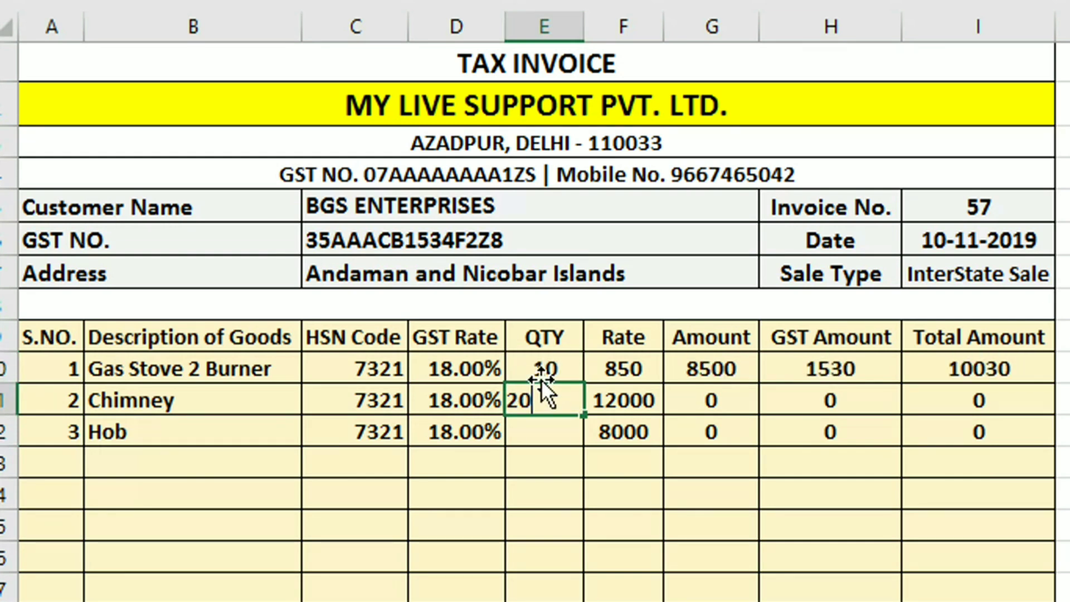
key(Return)
text(30)
key(Return)
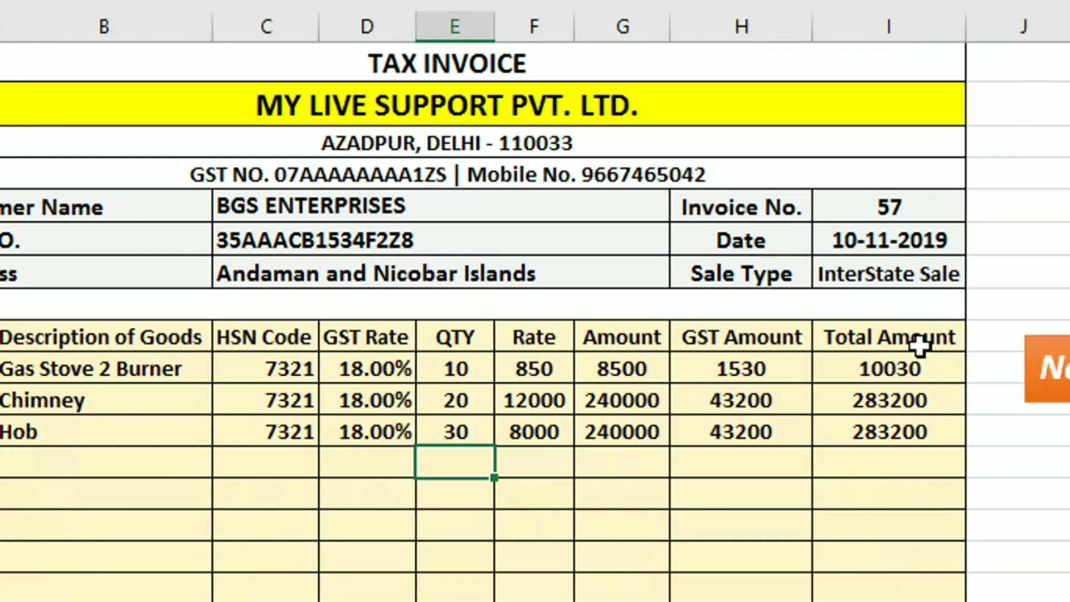
click(914, 376)
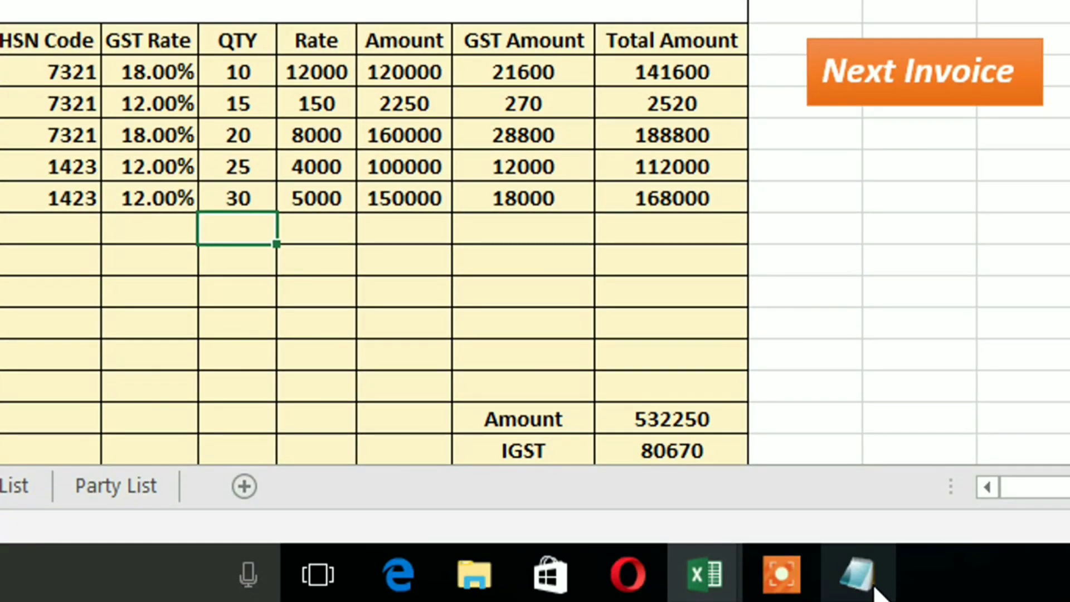
Select all the SaveInvoiceWithNewName macro text in Notepad, then close Notepad via the save prompt.
click(873, 586)
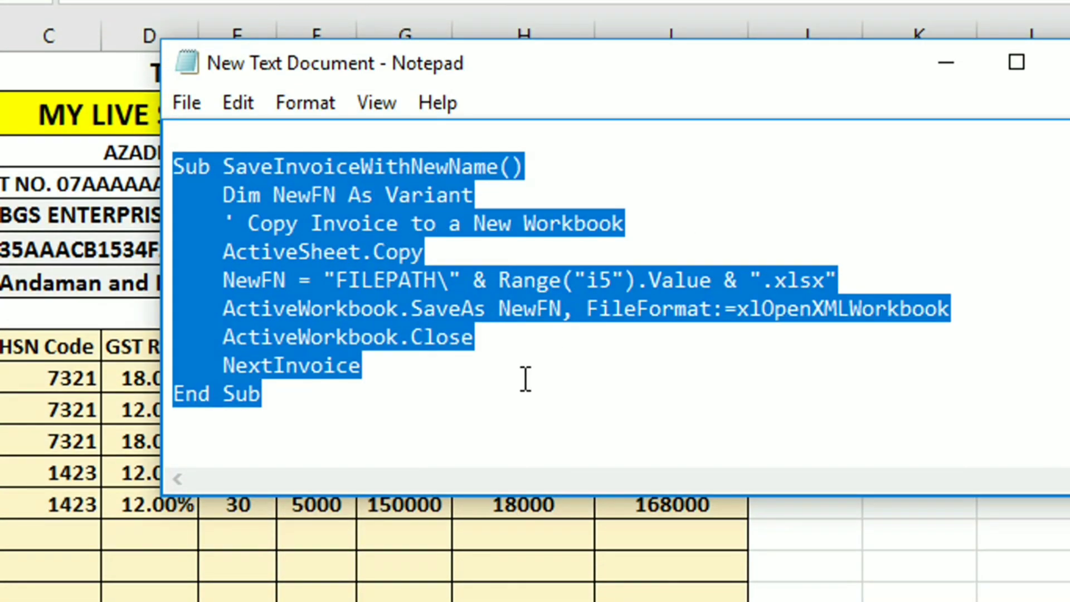
click(526, 379)
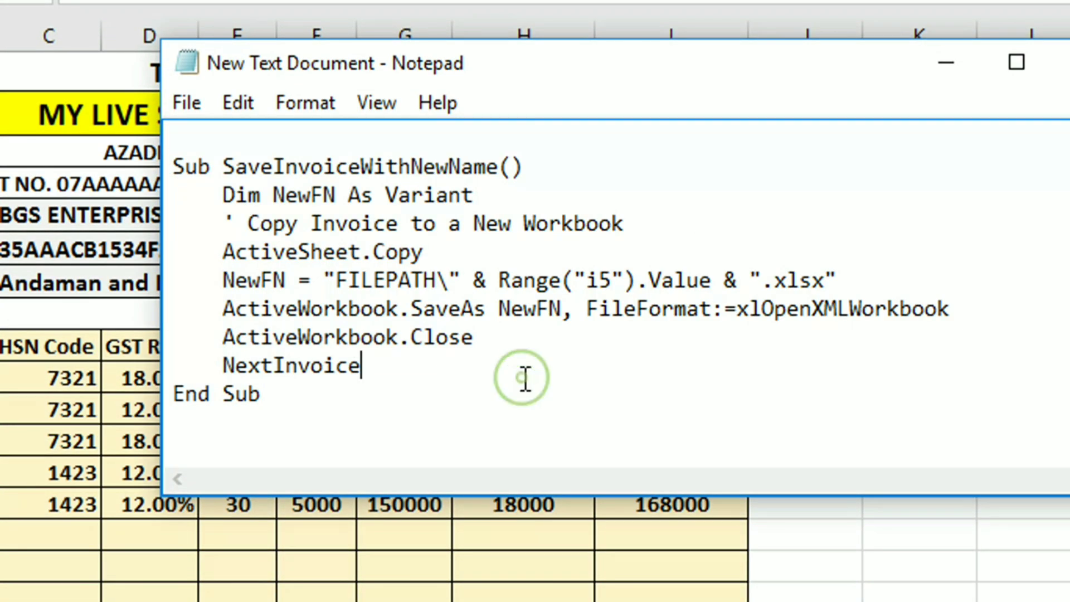
click(350, 398)
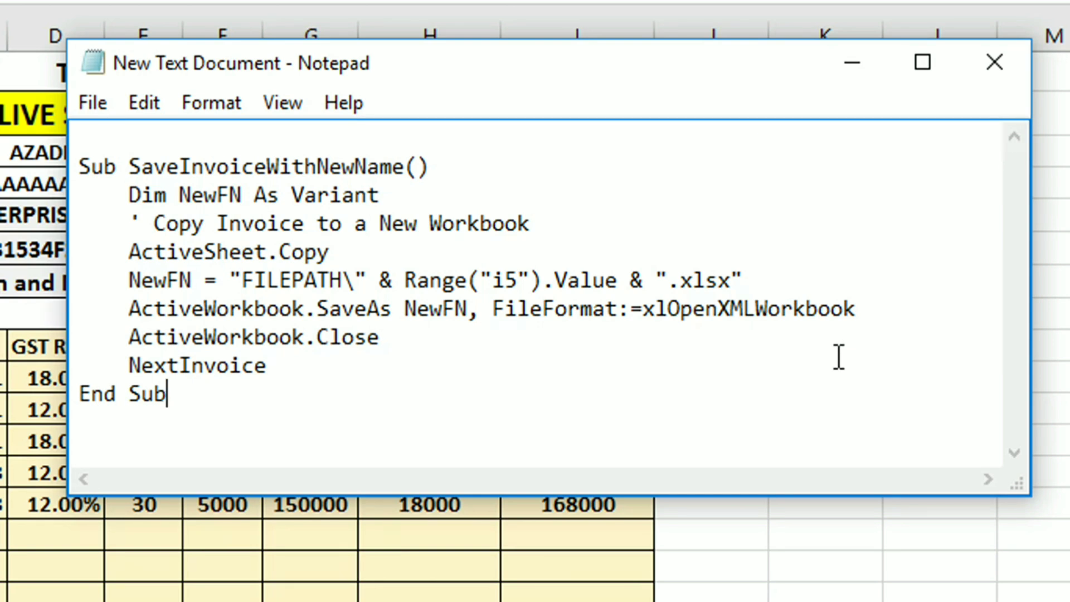
key(ctrl+a)
key(ctrl+c)
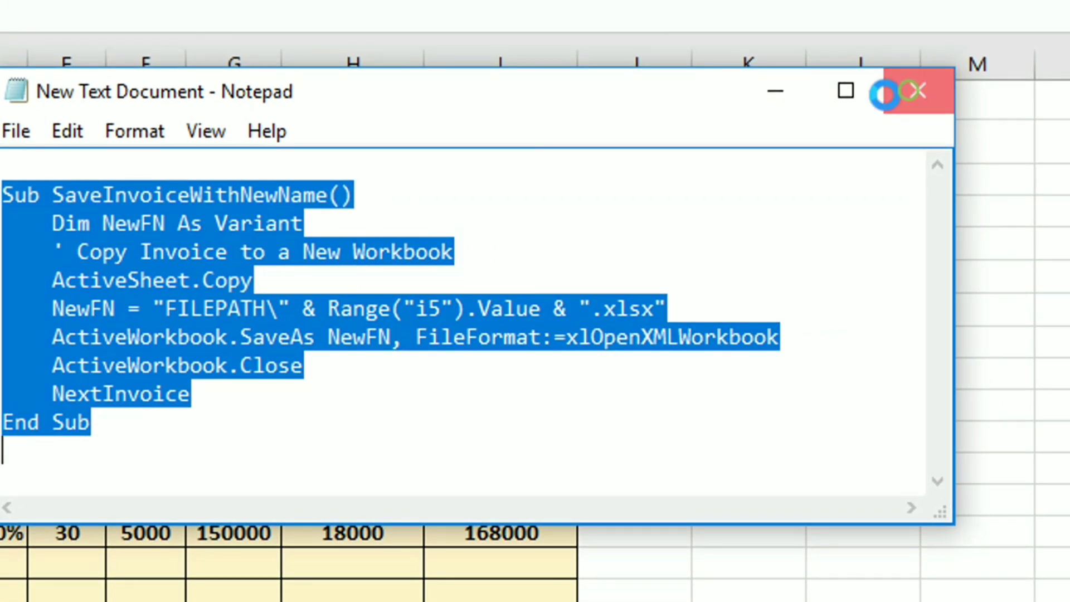
click(928, 63)
click(640, 339)
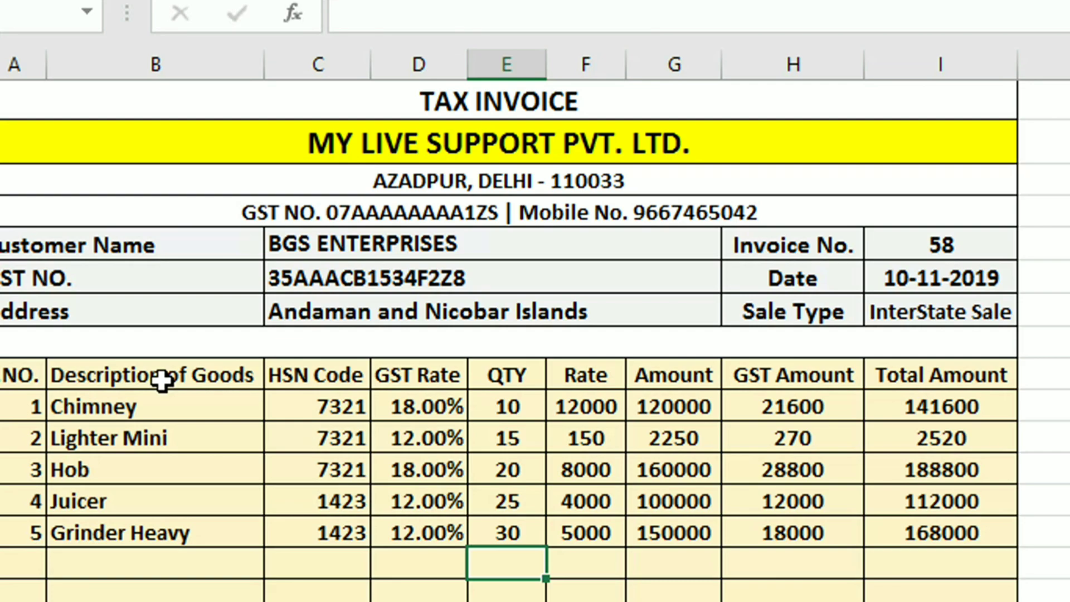
Insert a new Module2, paste the SaveInvoiceWithNewName macro, and select its FILEPATH placeholder.
key(alt+F11)
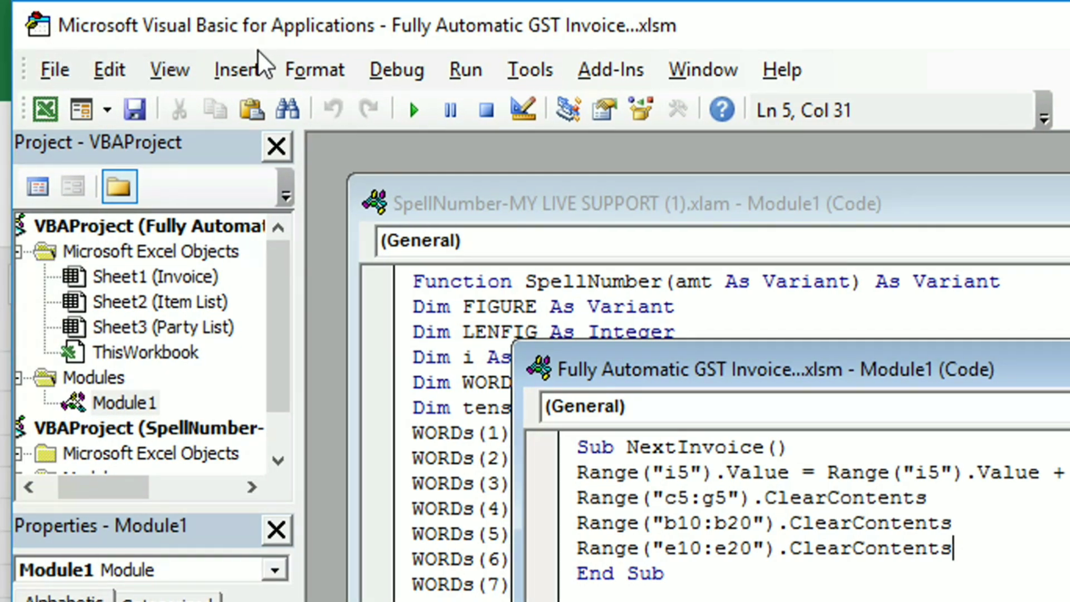
click(234, 74)
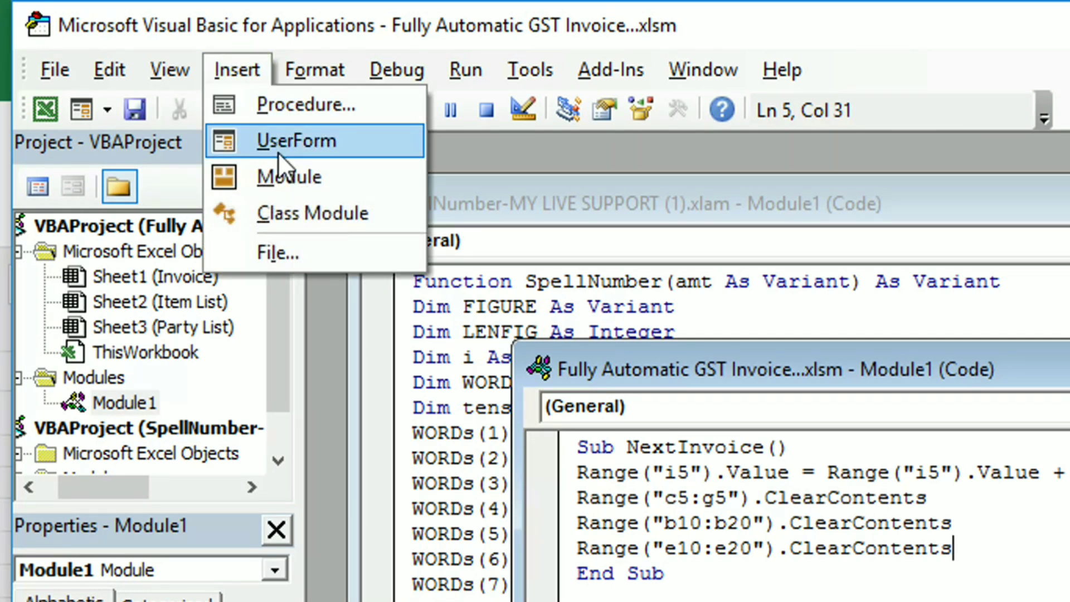
click(362, 177)
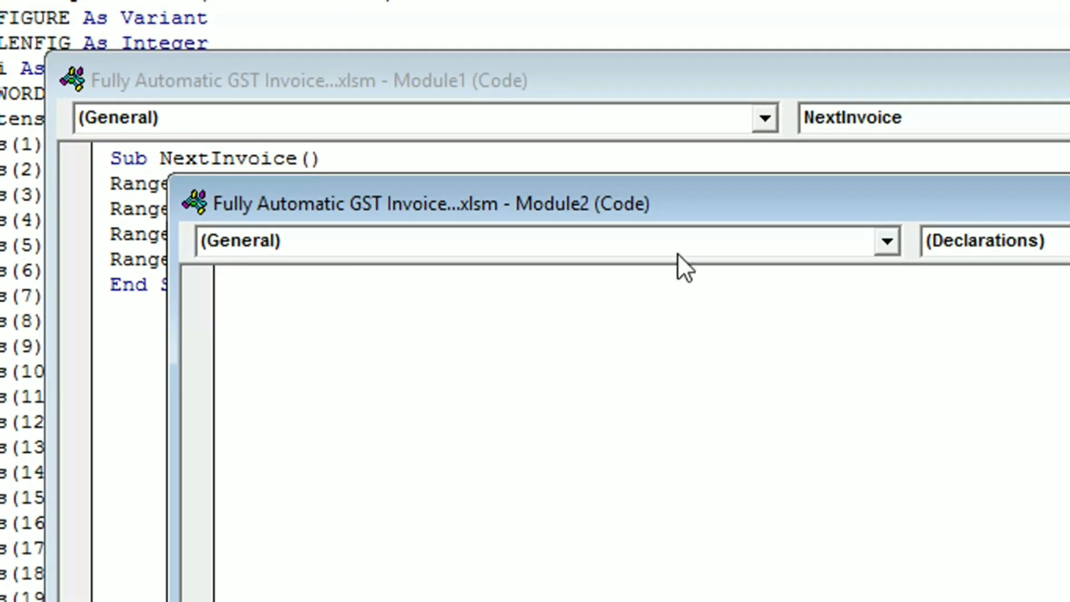
drag(637, 207, 443, 88)
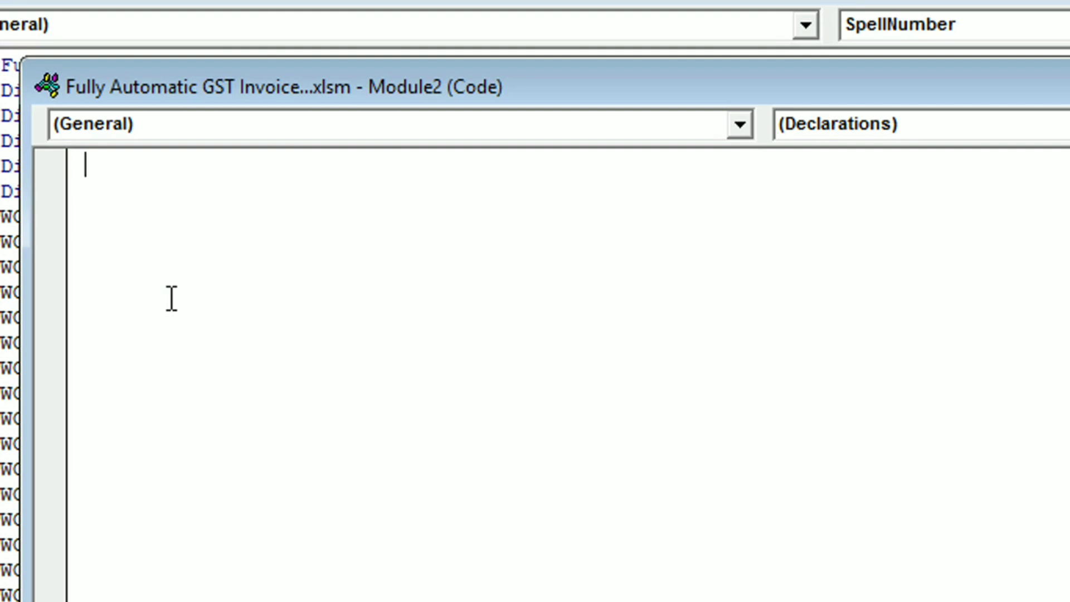
key(ctrl+v)
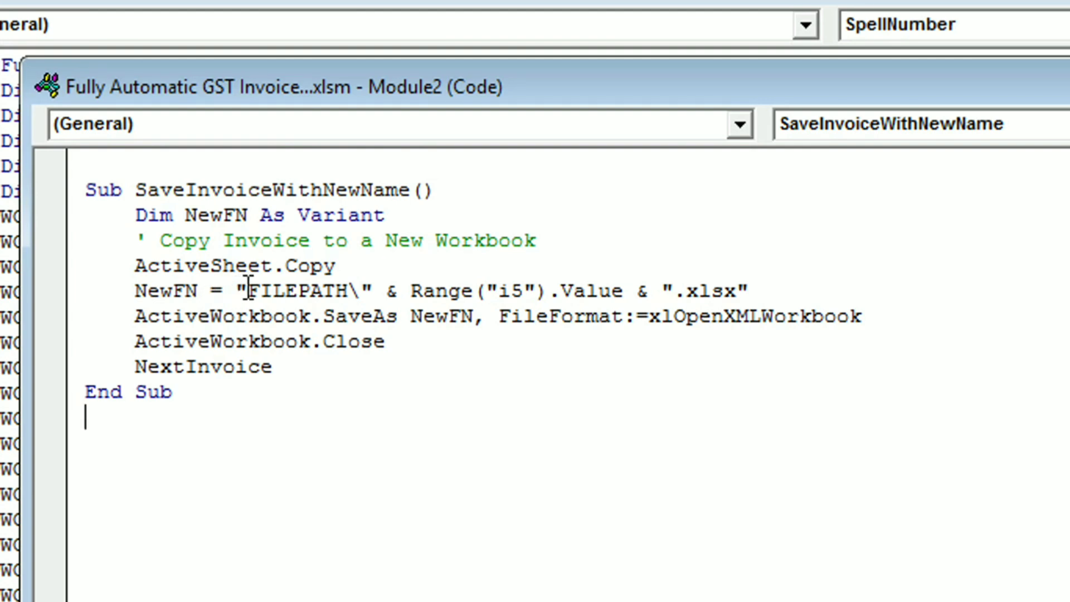
drag(248, 291, 349, 287)
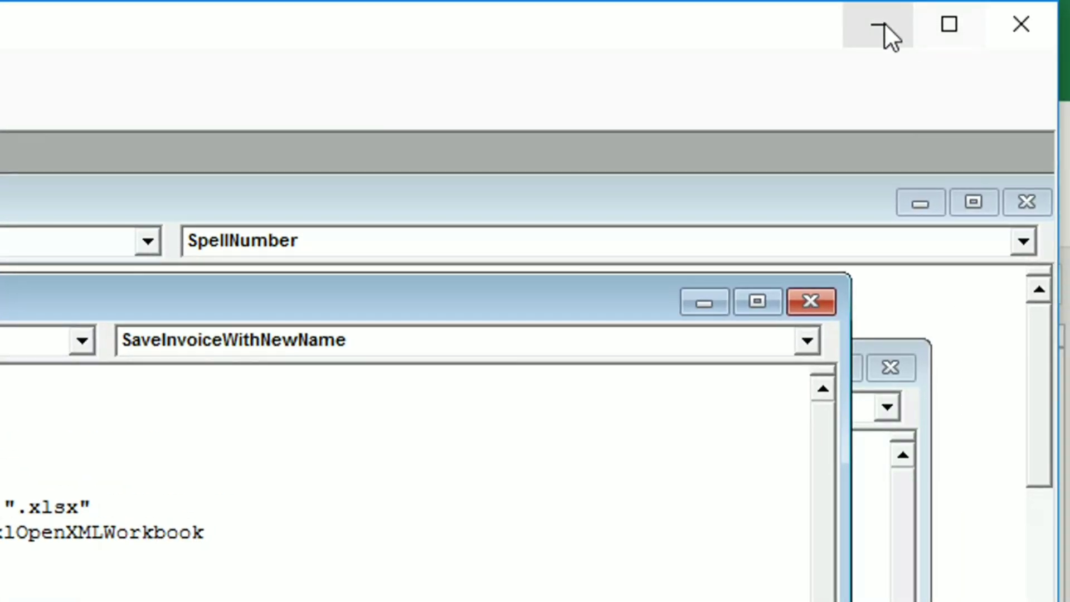
Create an Invoice Data folder on the desktop, open it, and select its full path in the address bar.
click(884, 22)
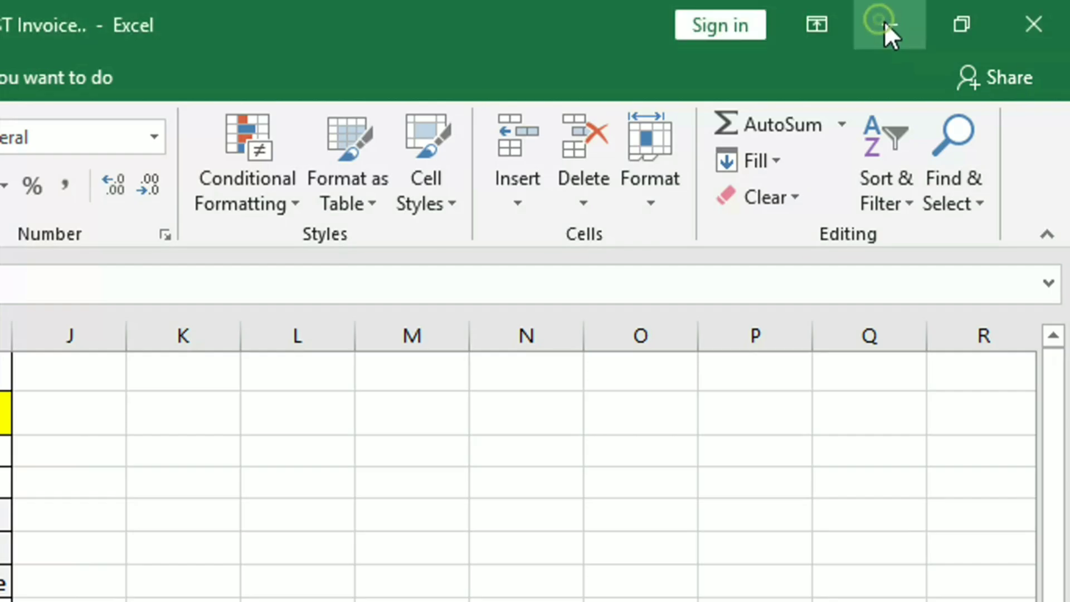
click(883, 23)
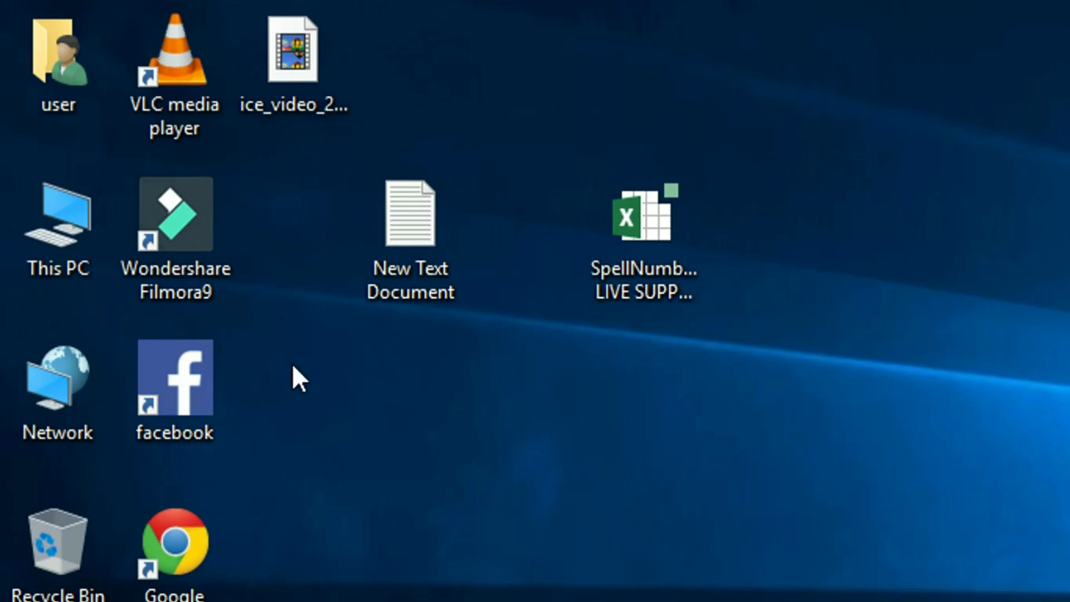
key(ctrl+shift+n)
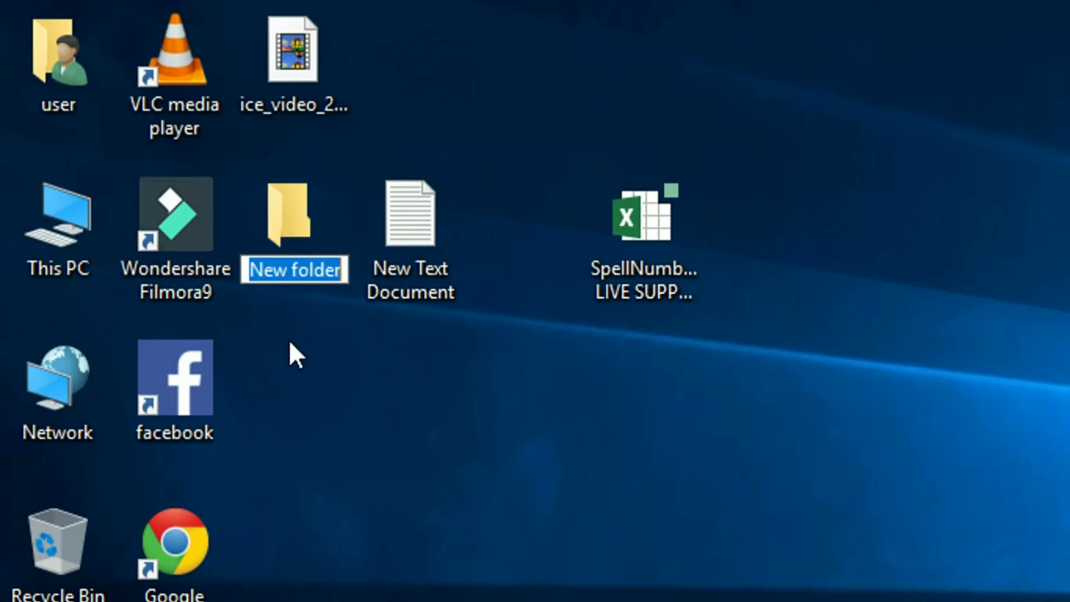
key(BackSpace)
text(Invoice)
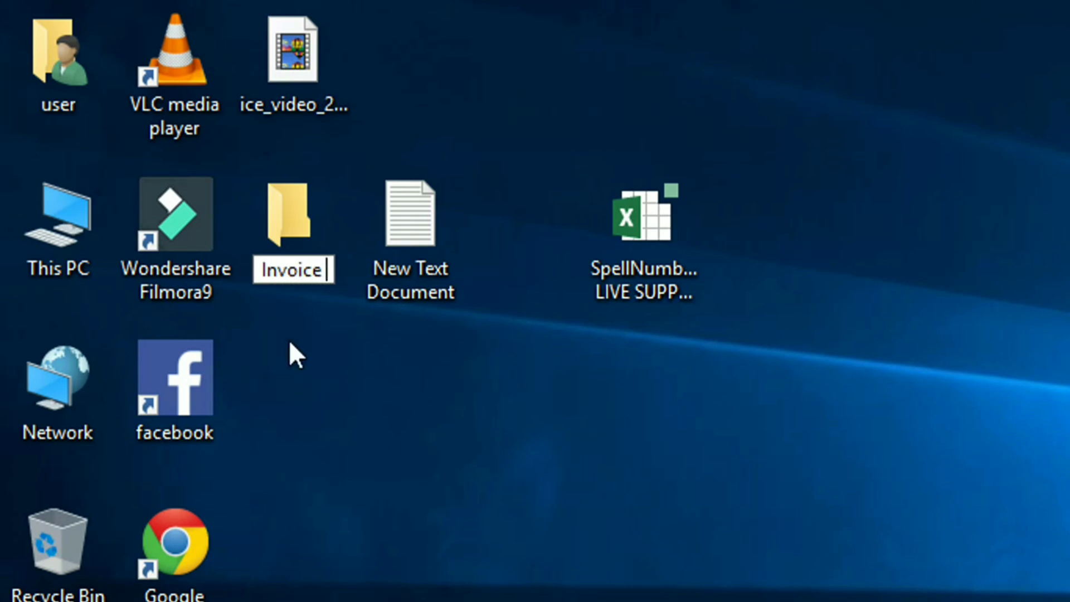
text( Data)
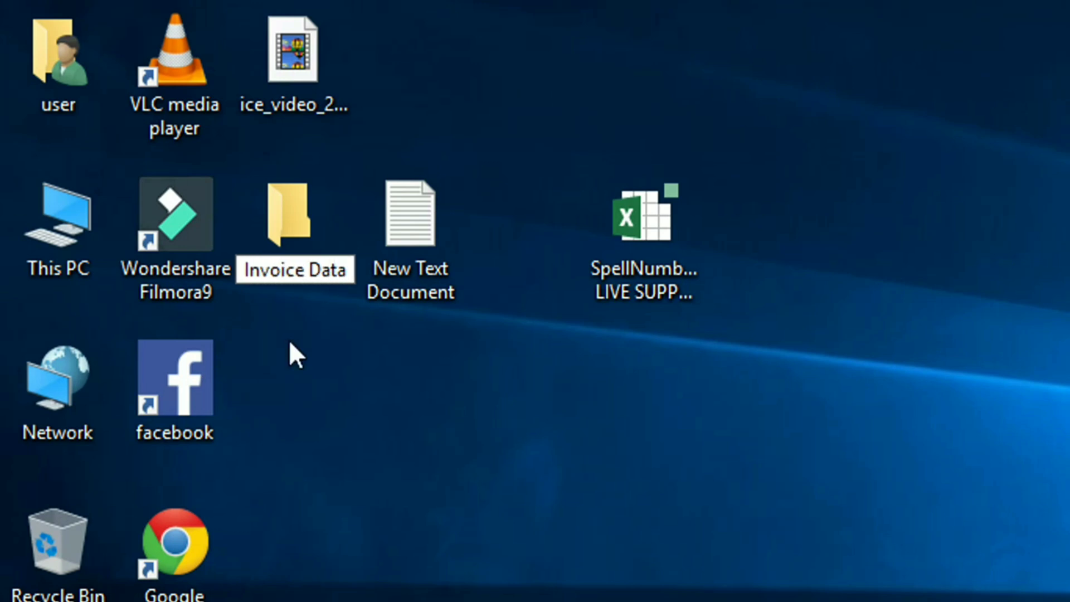
key(Return)
double_click(296, 204)
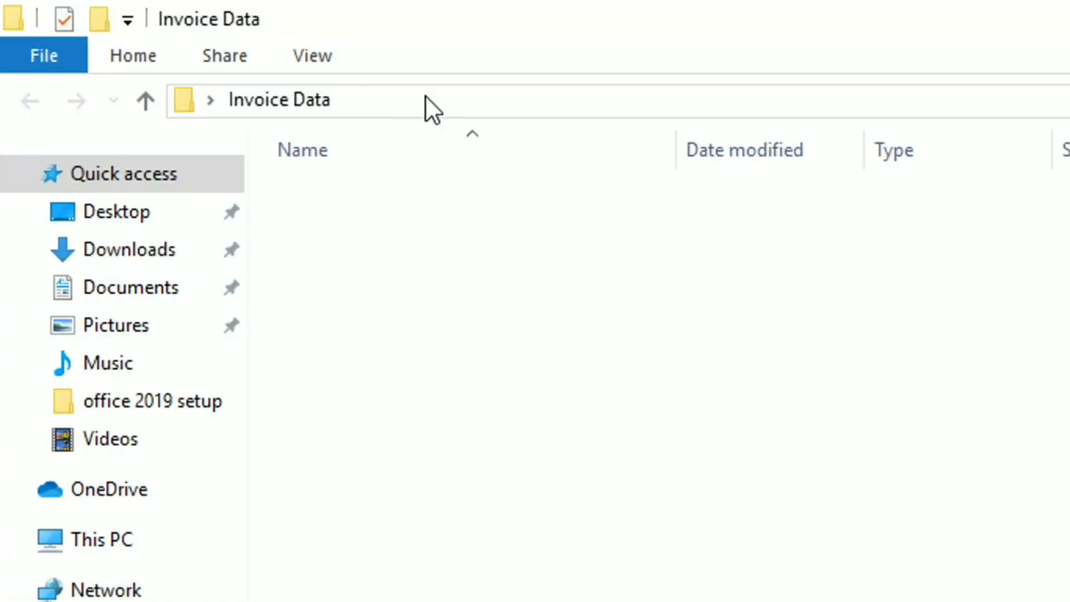
click(516, 101)
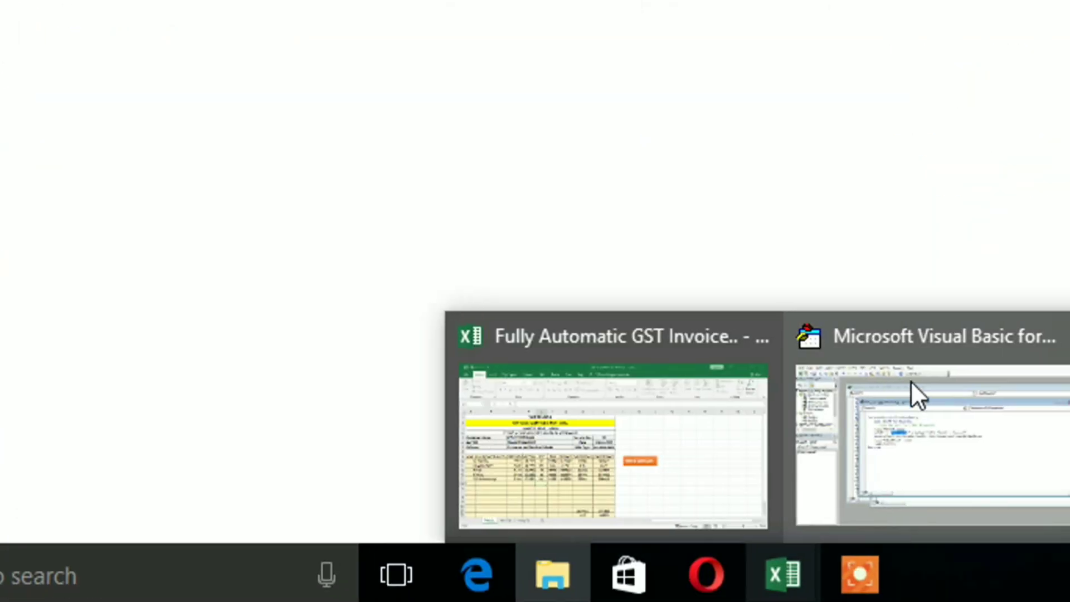
mouse_move(710, 574)
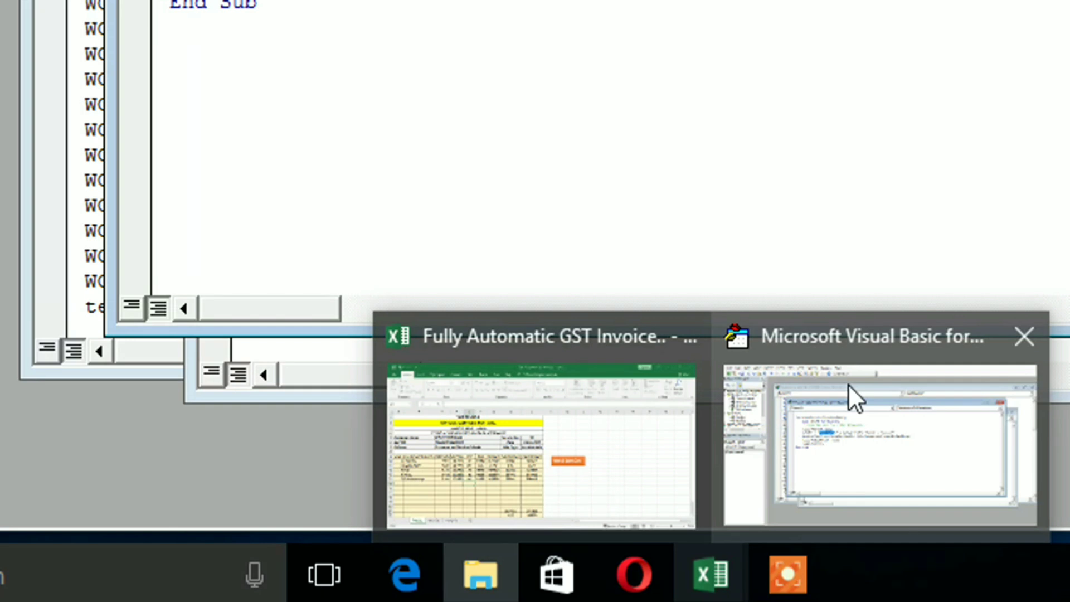
Replace FILEPATH with C:\Users\user\Desktop\Invoice Data and return to Excel.
click(848, 383)
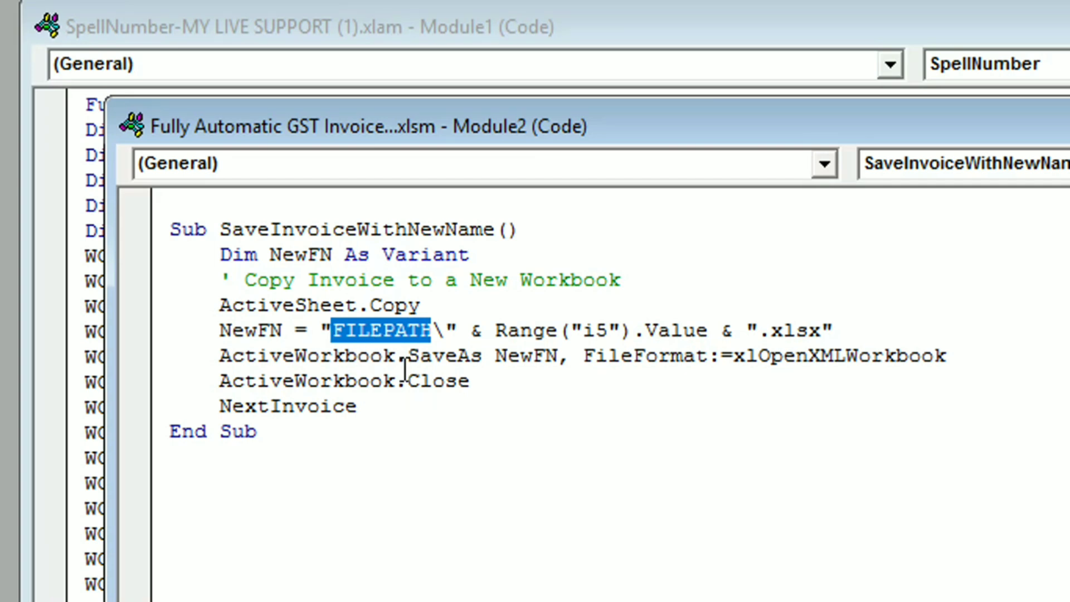
text(C:\Users\user\Desktop\Invoice Data)
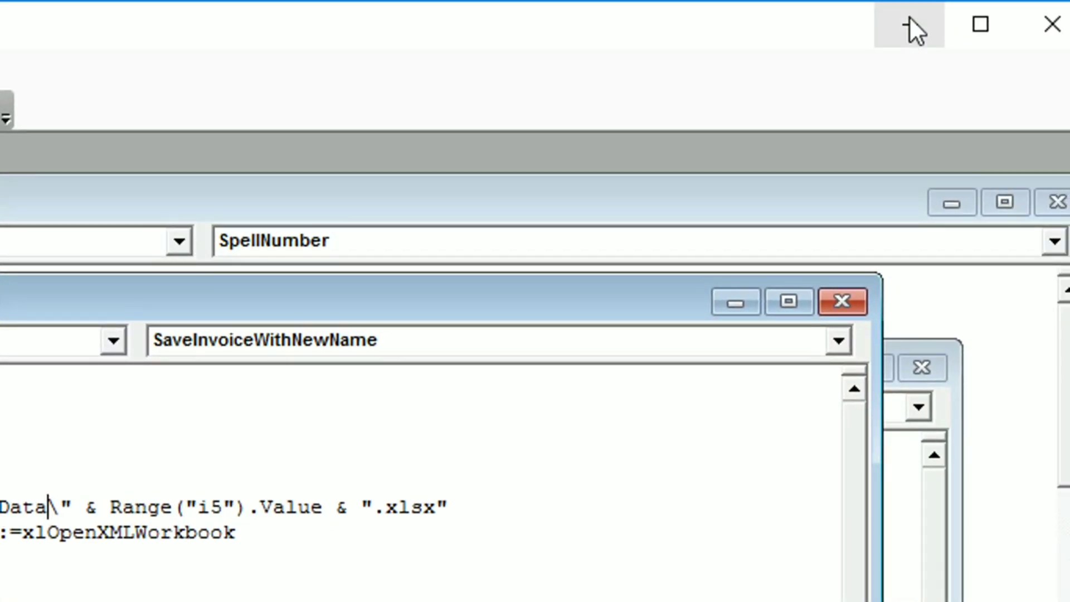
click(908, 17)
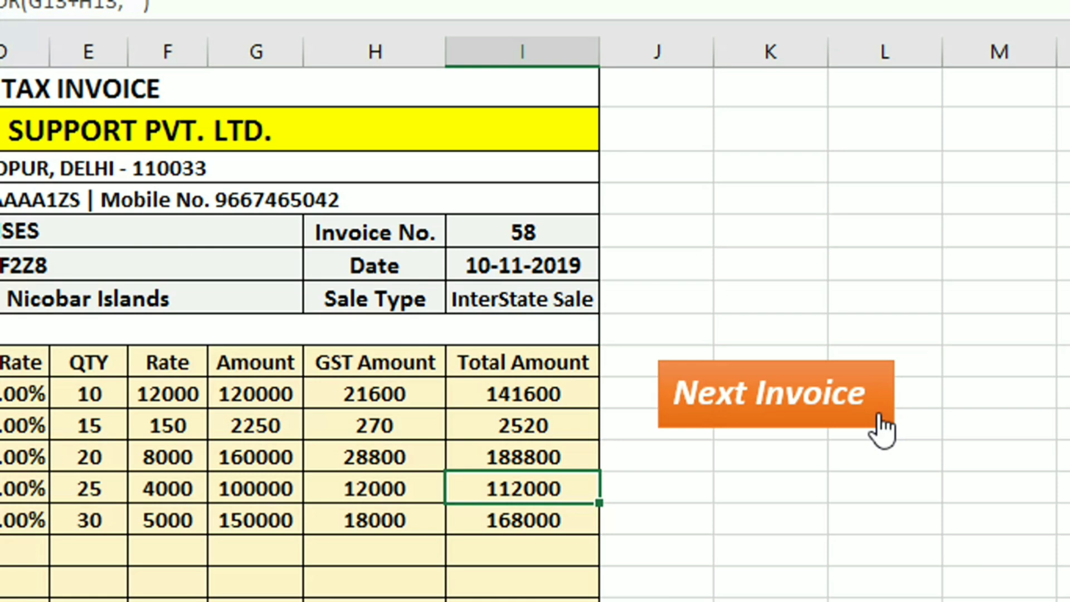
Assign the SaveInvoiceWithNewName macro to the Next Invoice button.
right_click(878, 415)
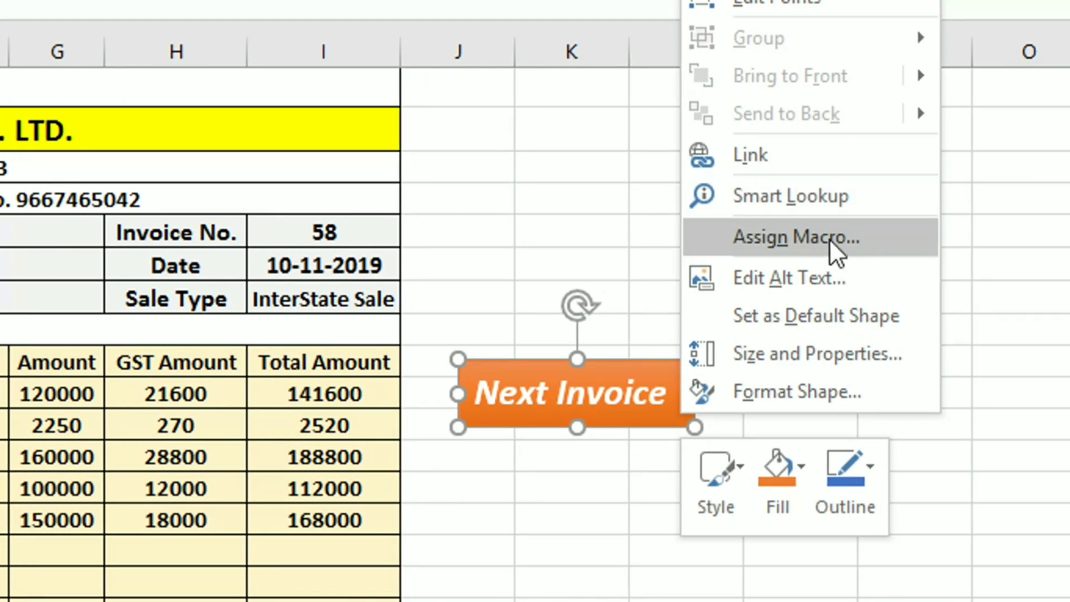
click(862, 237)
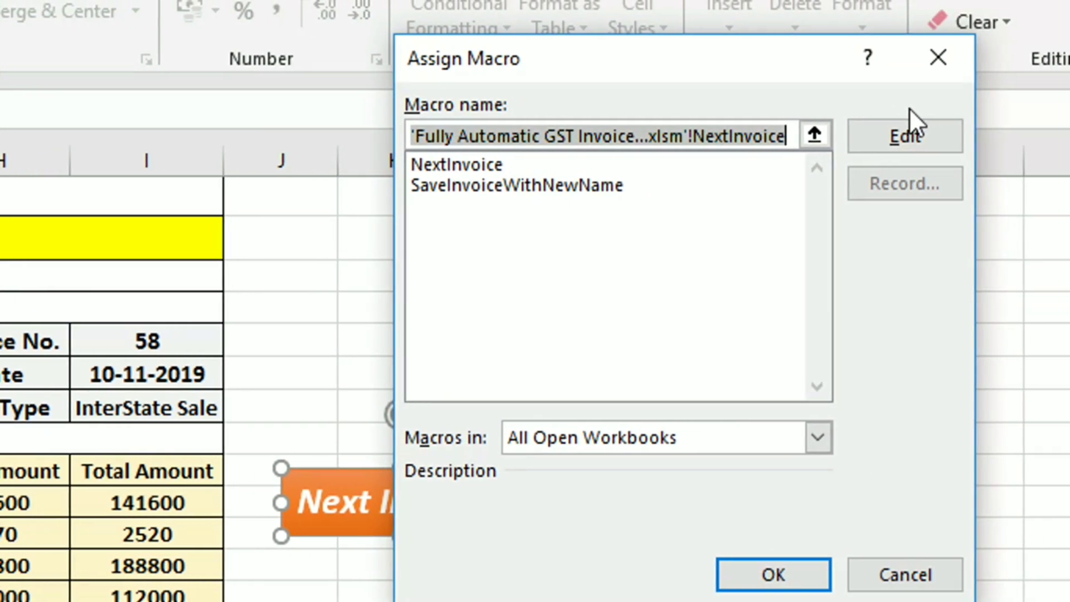
click(578, 187)
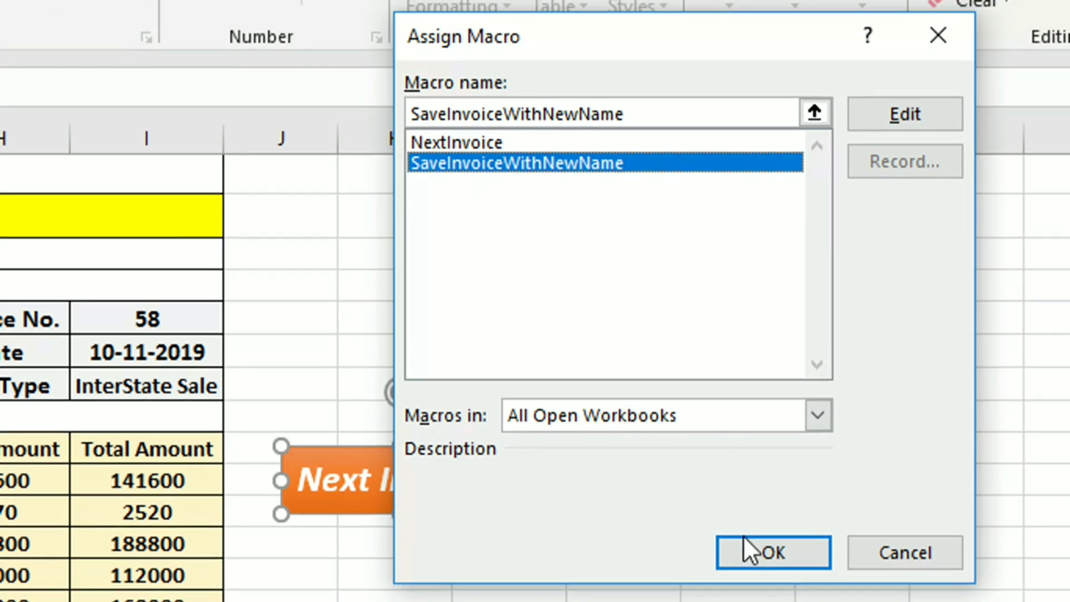
click(753, 574)
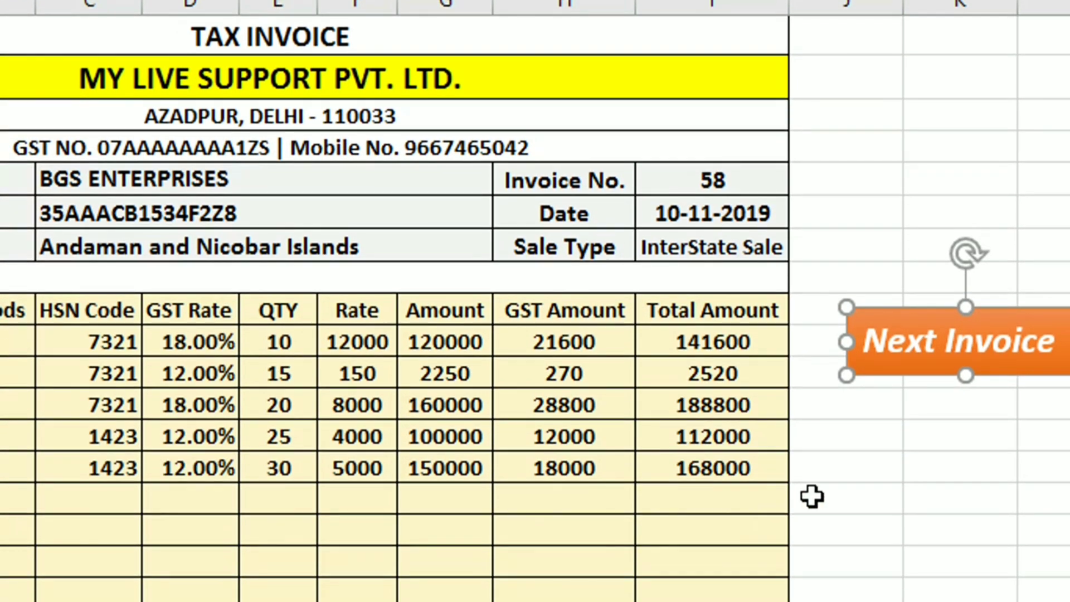
Save invoice 58 with Next Invoice and choose BGS ENTERPRISES as customer for invoice 59.
click(872, 452)
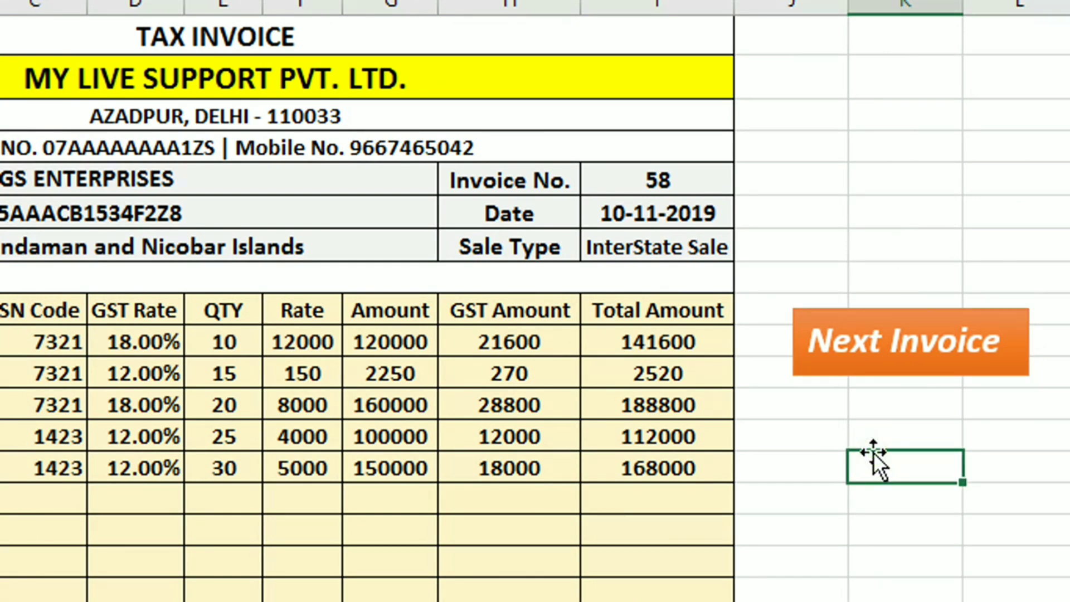
click(882, 347)
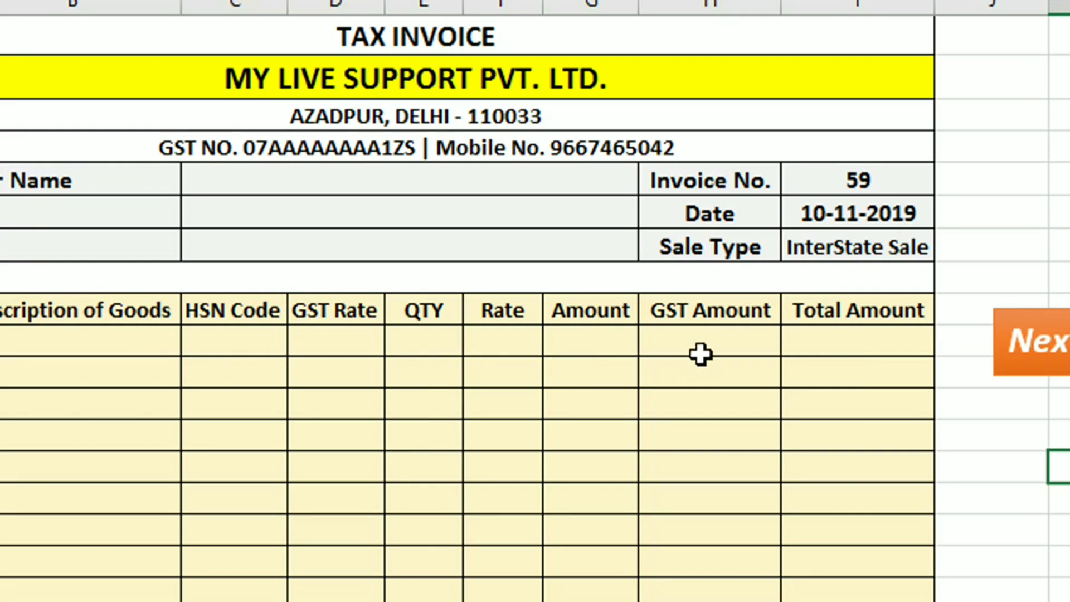
click(444, 174)
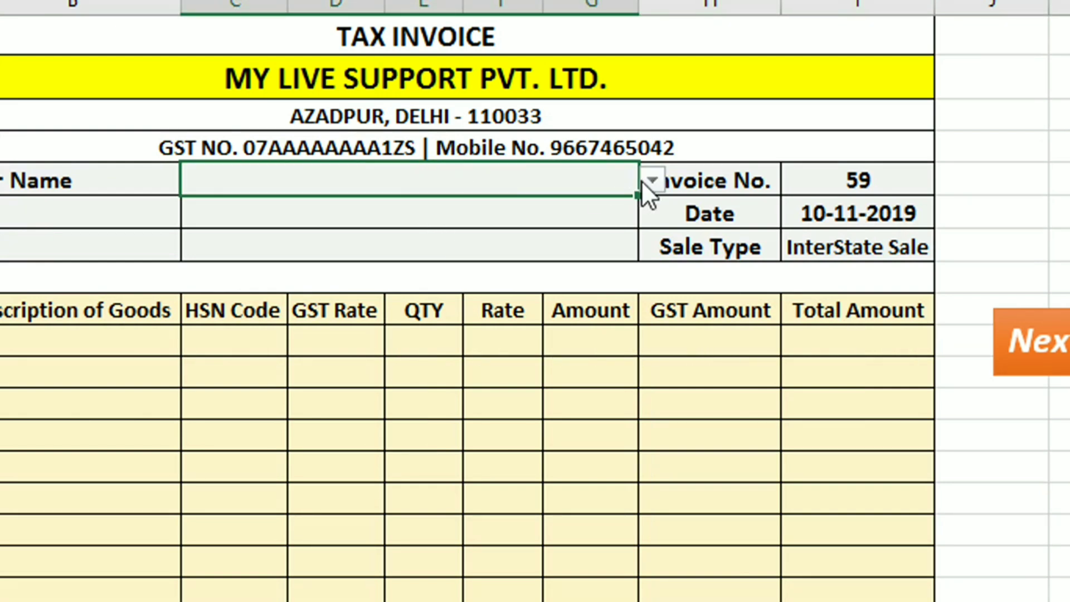
click(651, 178)
click(356, 235)
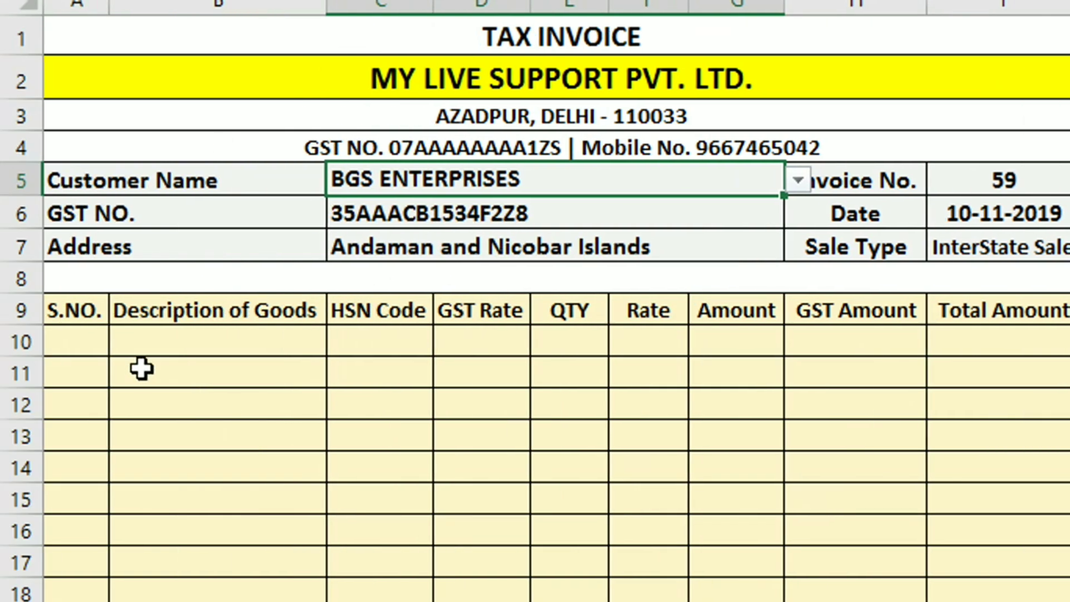
Pick Hob, Juicer and Mixer as the three invoice items.
click(163, 351)
click(342, 340)
click(277, 429)
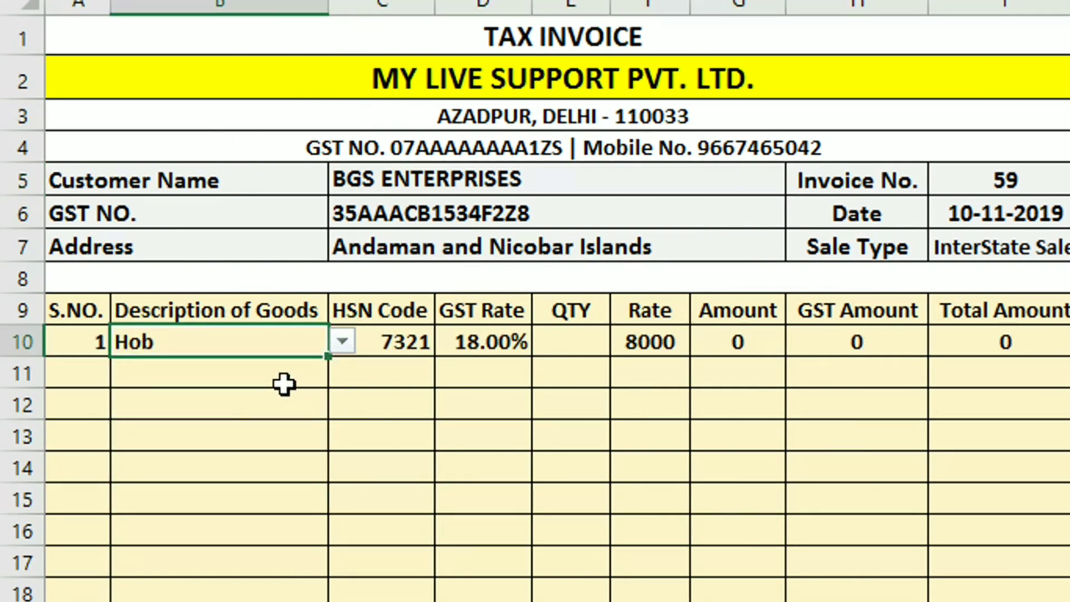
click(284, 379)
click(342, 372)
click(249, 478)
click(259, 410)
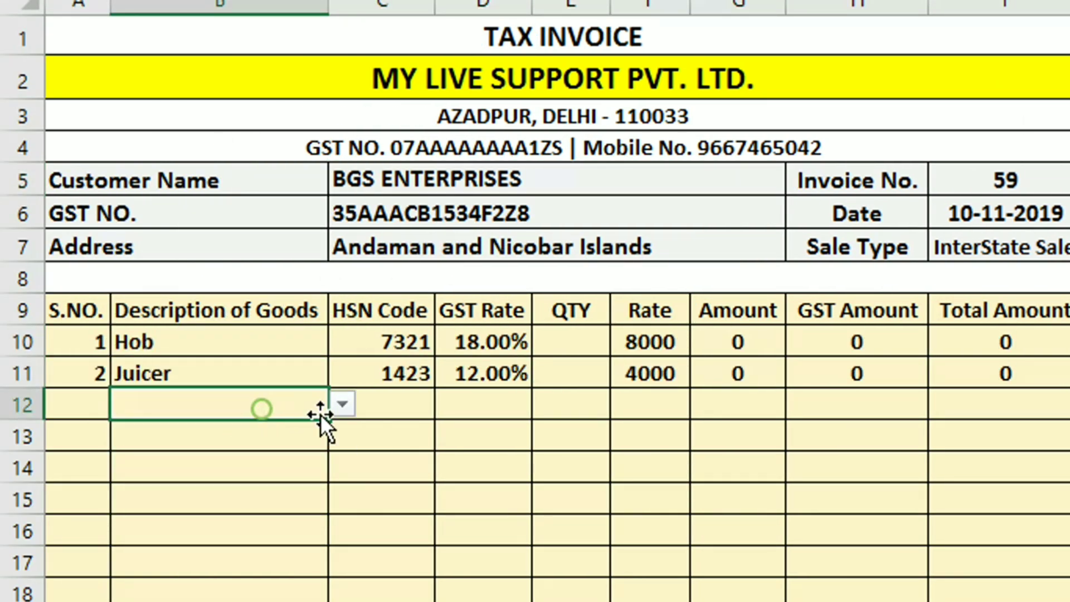
click(342, 405)
click(290, 514)
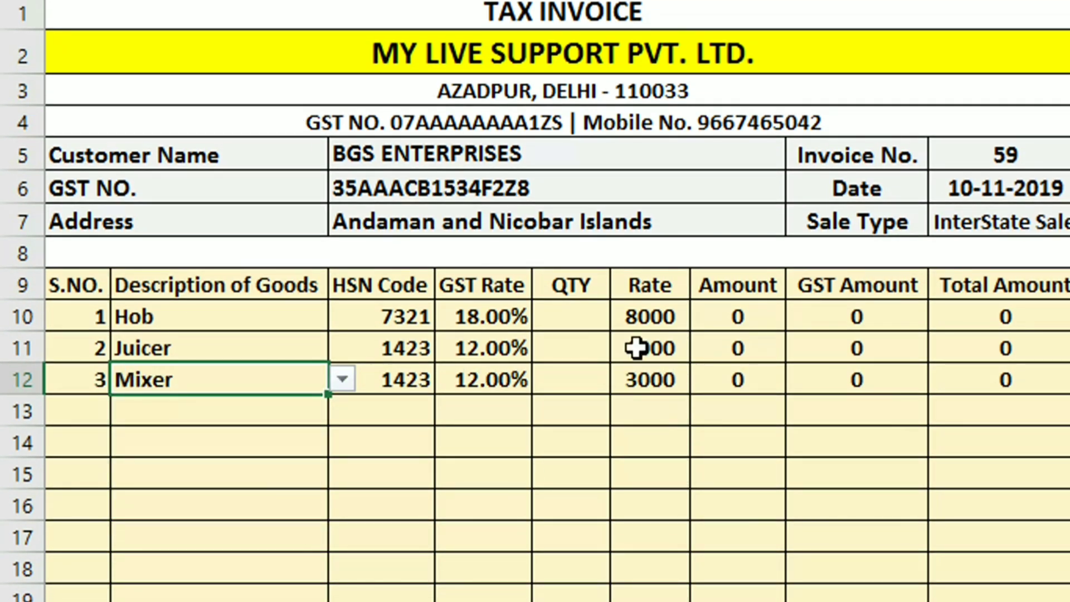
Enter quantities 5, 10 and 15, then save invoice 59 and start invoice 60.
click(580, 311)
text(5)
key(Return)
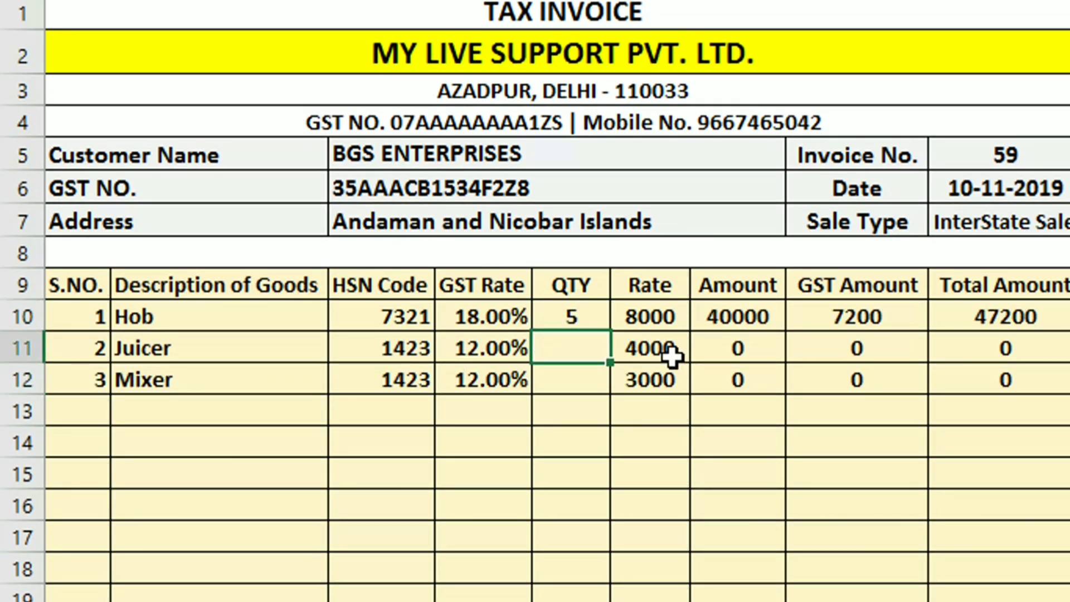
text(10)
key(Return)
text(15)
key(Return)
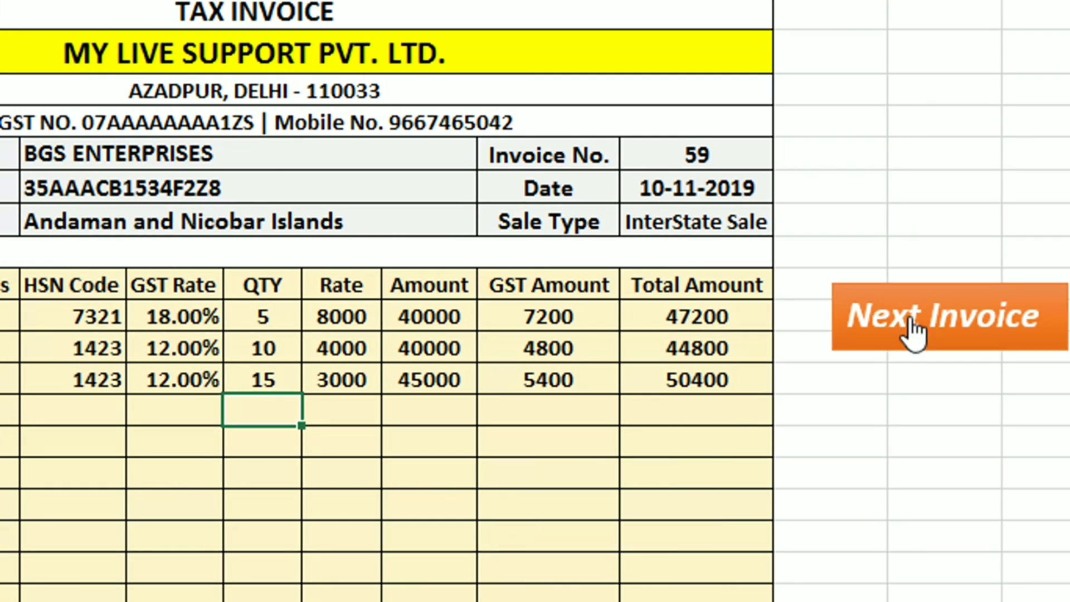
click(910, 320)
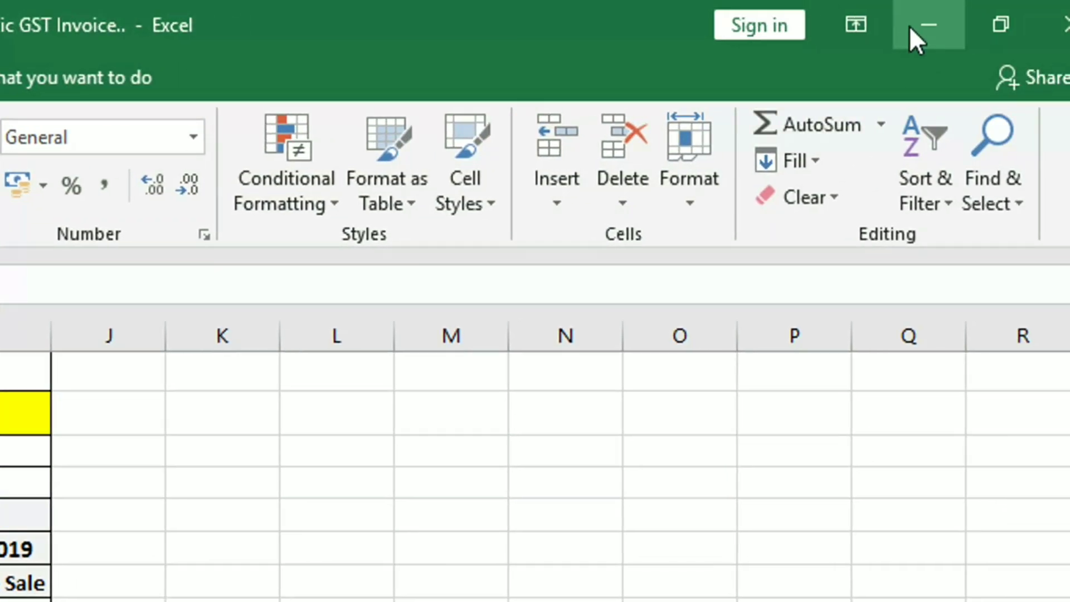
Minimize Excel and open invoice file 58 from the desktop's Invoice Data folder.
click(909, 26)
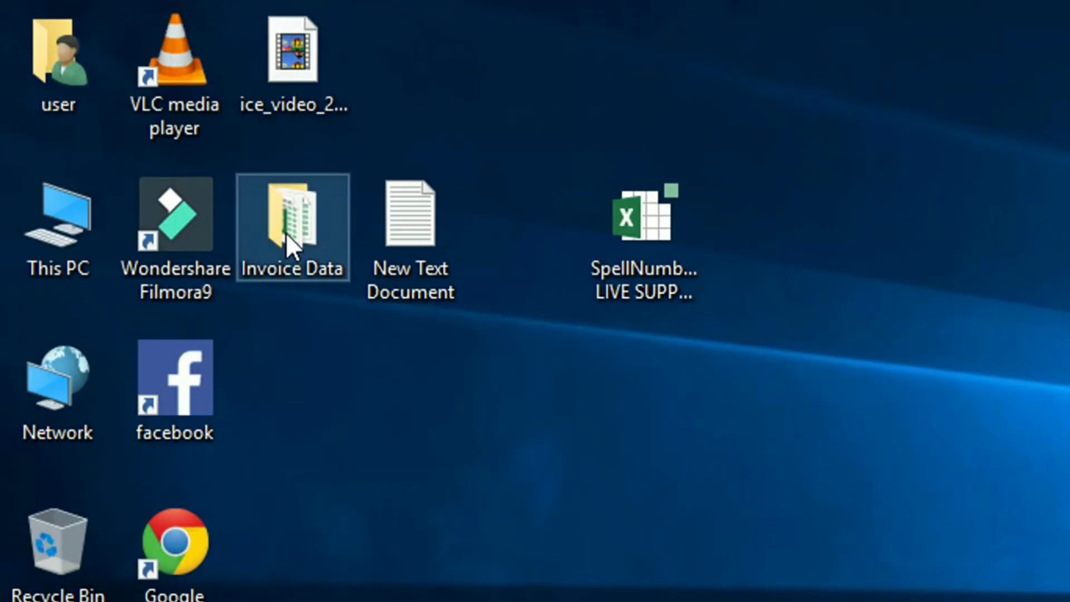
double_click(285, 232)
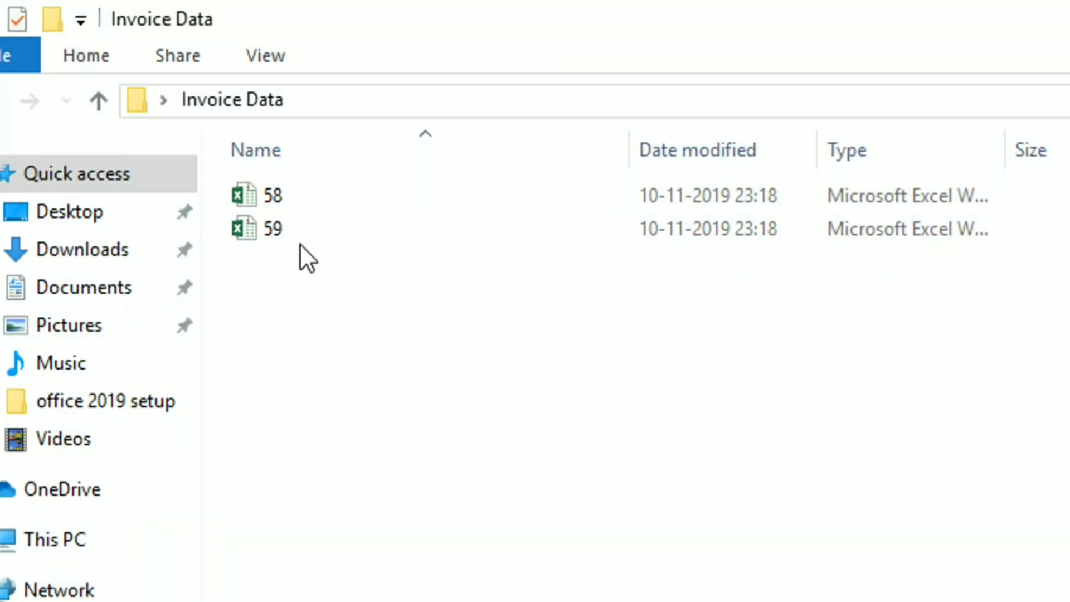
click(273, 198)
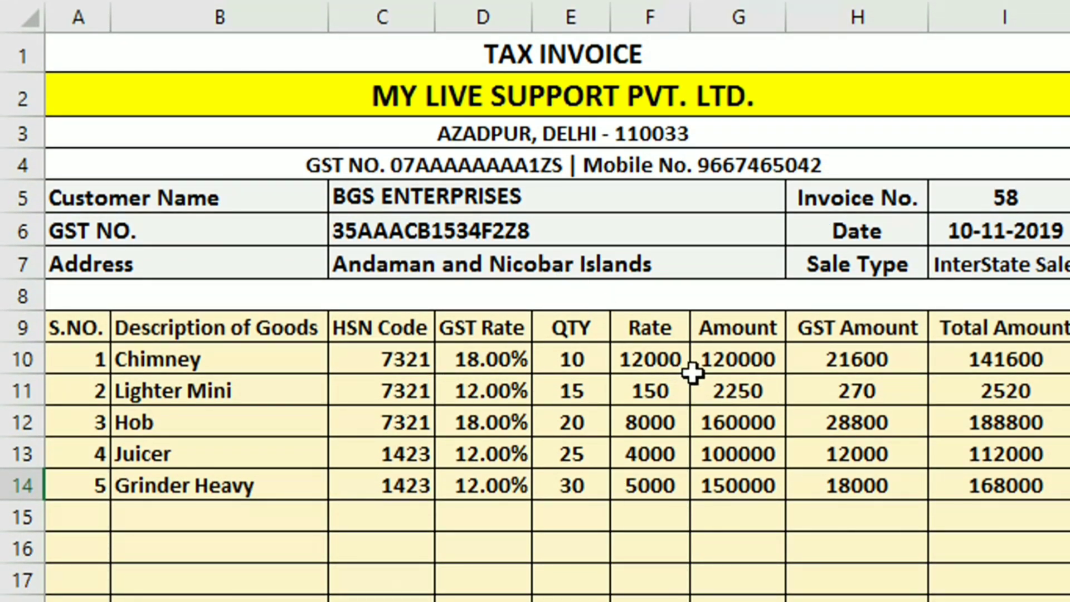
Scroll through invoice 58 to review its items and the 612920 total.
scroll(693, 396, down, 1)
scroll(692, 396, down, 3)
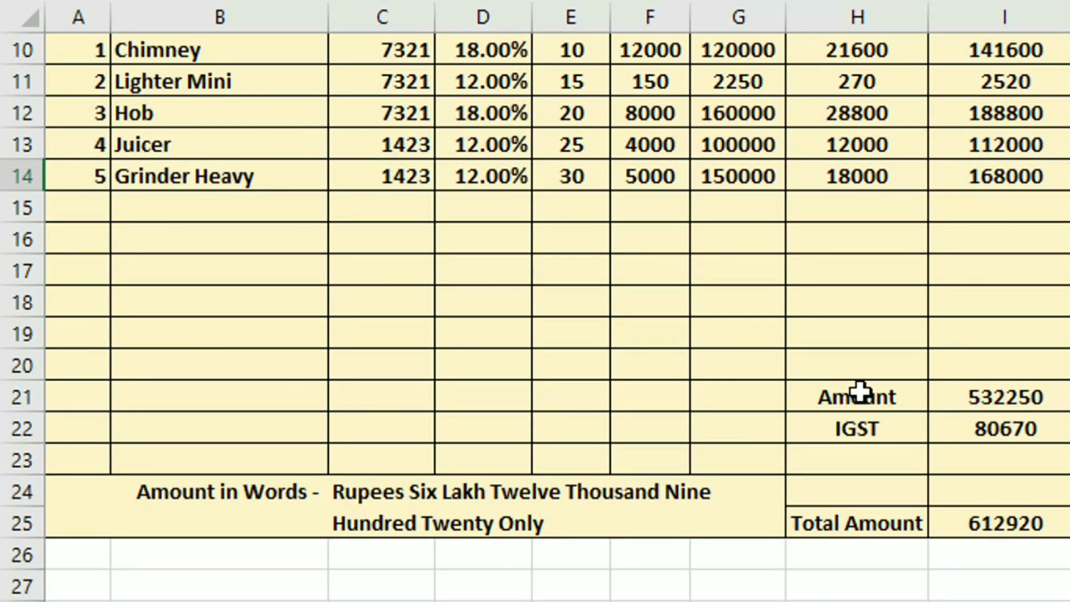
scroll(794, 394, up, 3)
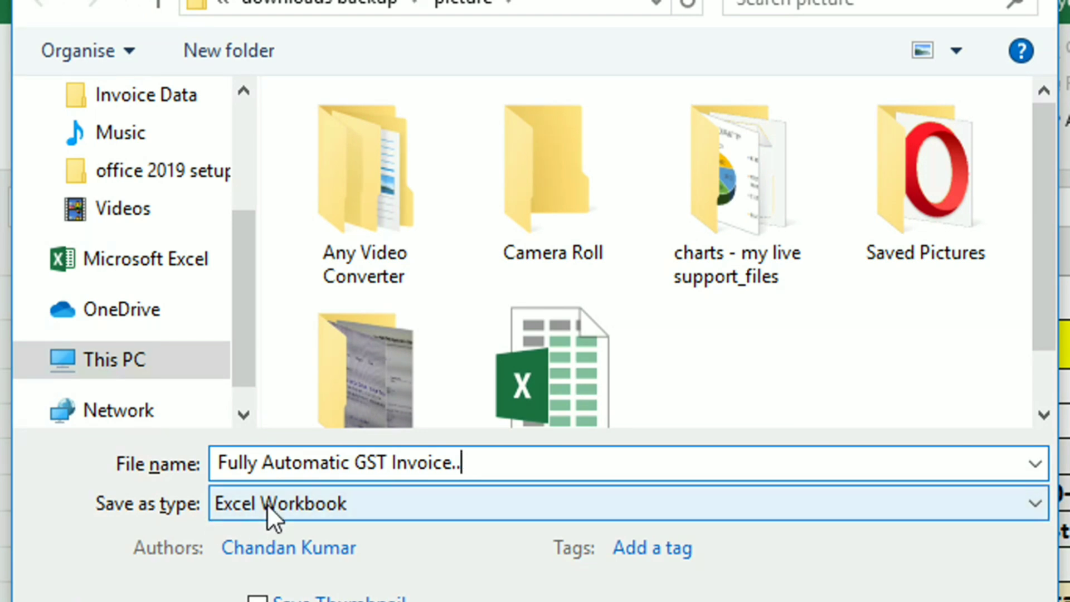
Save the workbook to the Desktop as Excel Macro-Enabled Workbook, then close Excel and Invoice Data.
click(266, 552)
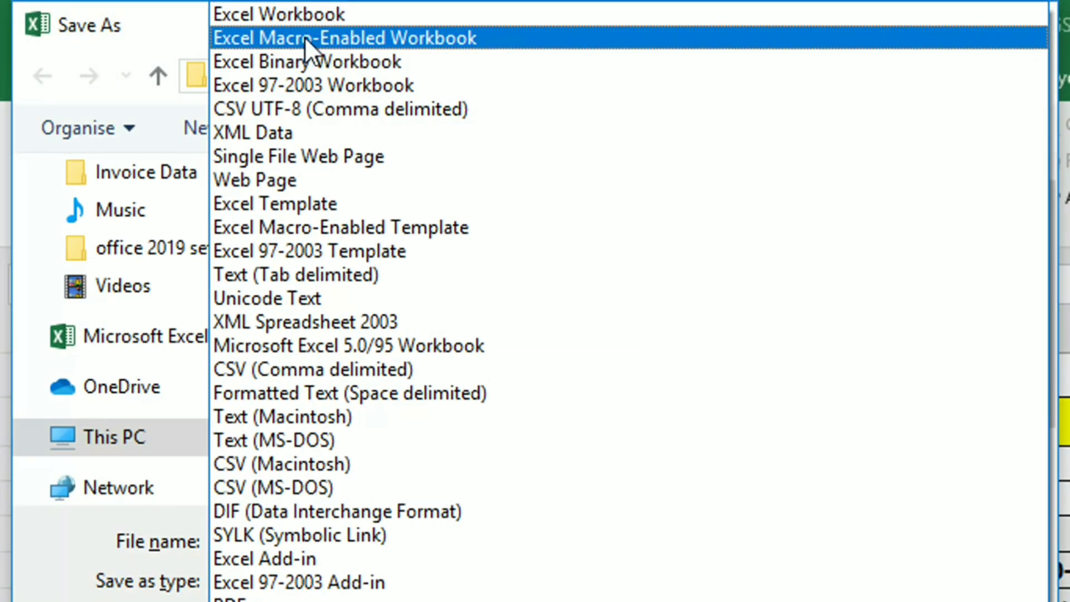
click(519, 37)
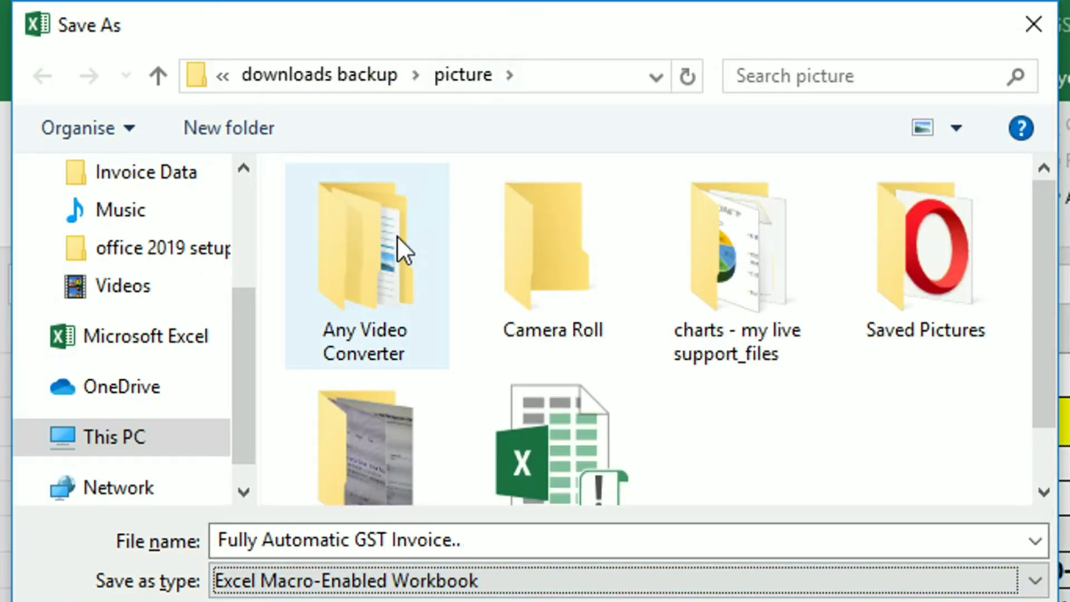
drag(236, 362, 239, 245)
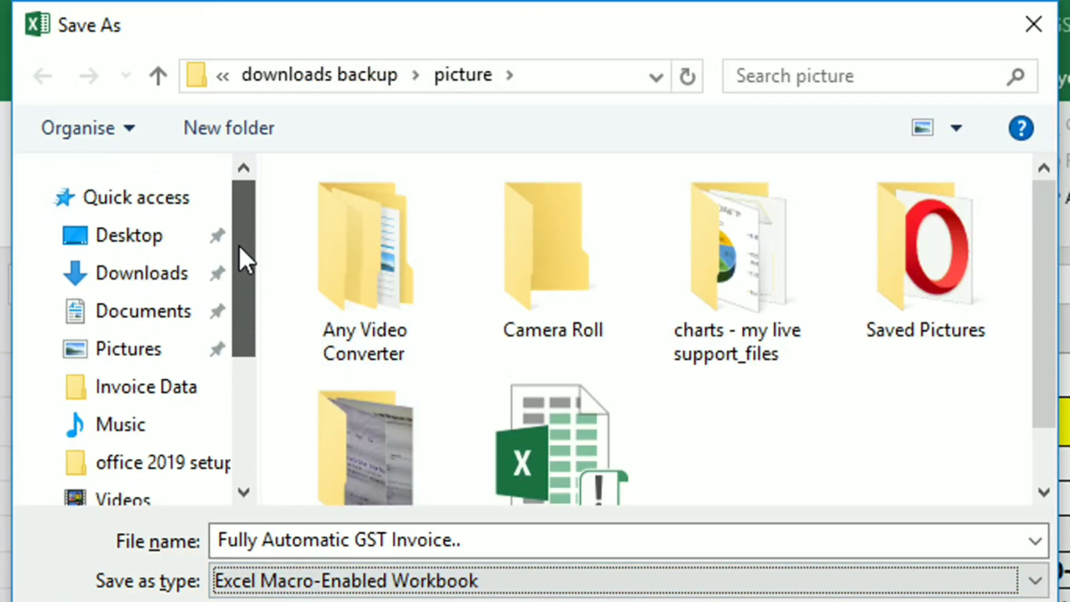
click(158, 238)
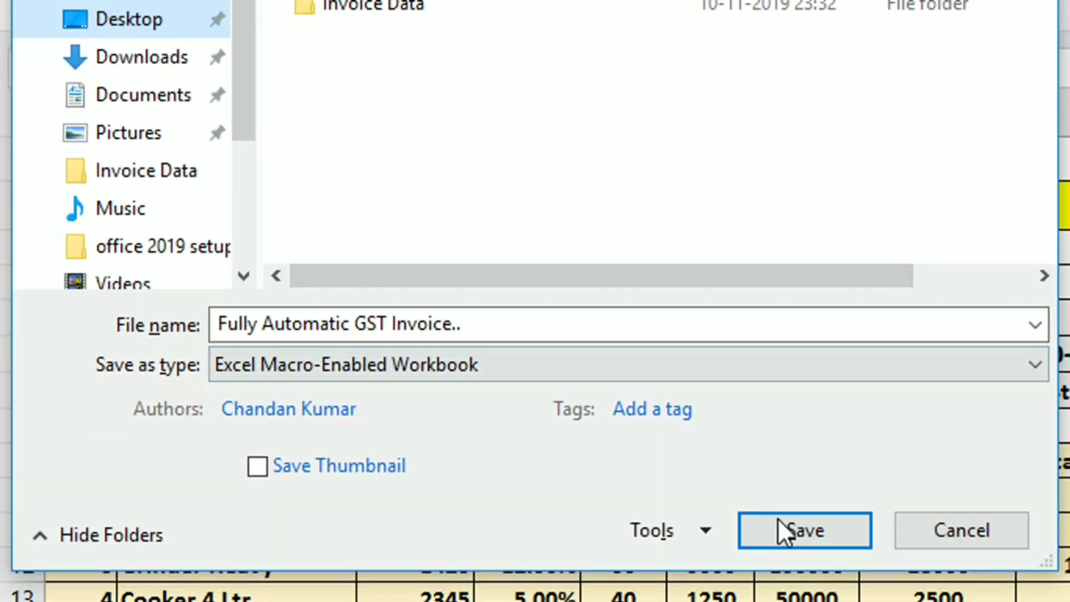
click(781, 513)
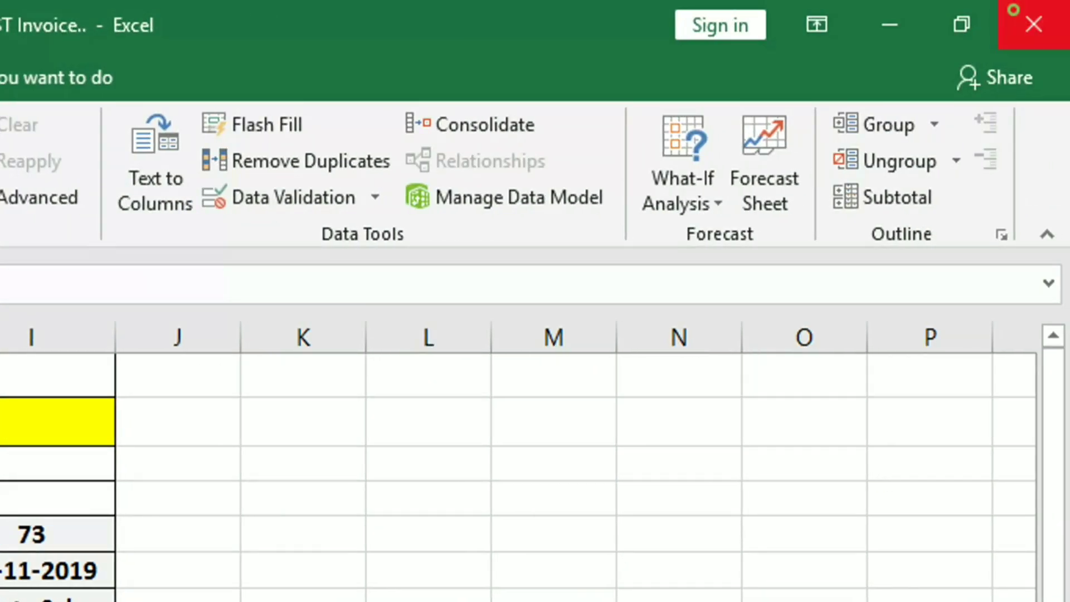
click(1012, 10)
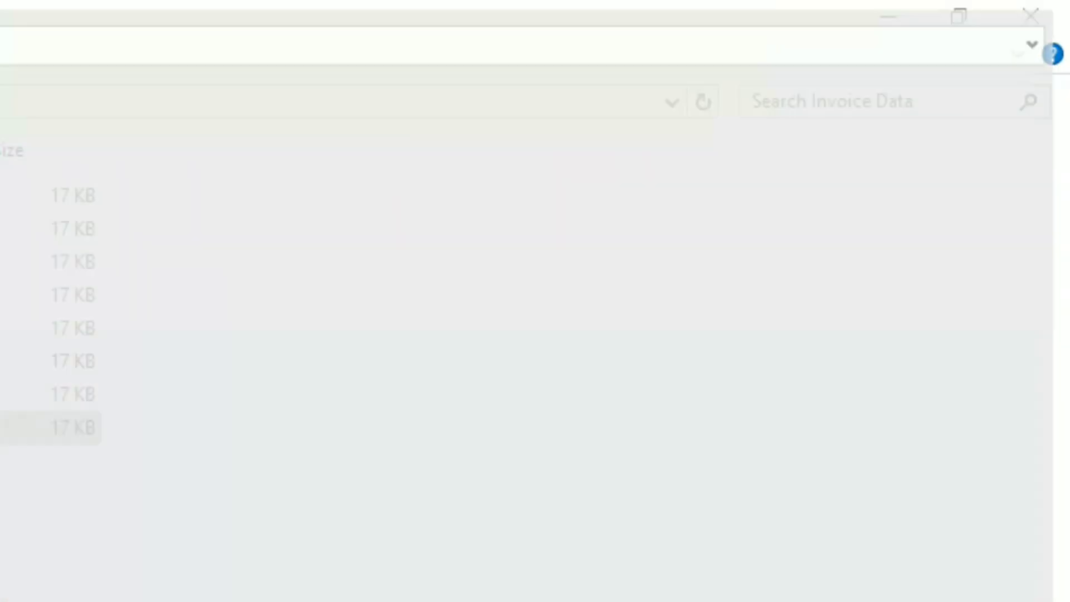
click(1018, 21)
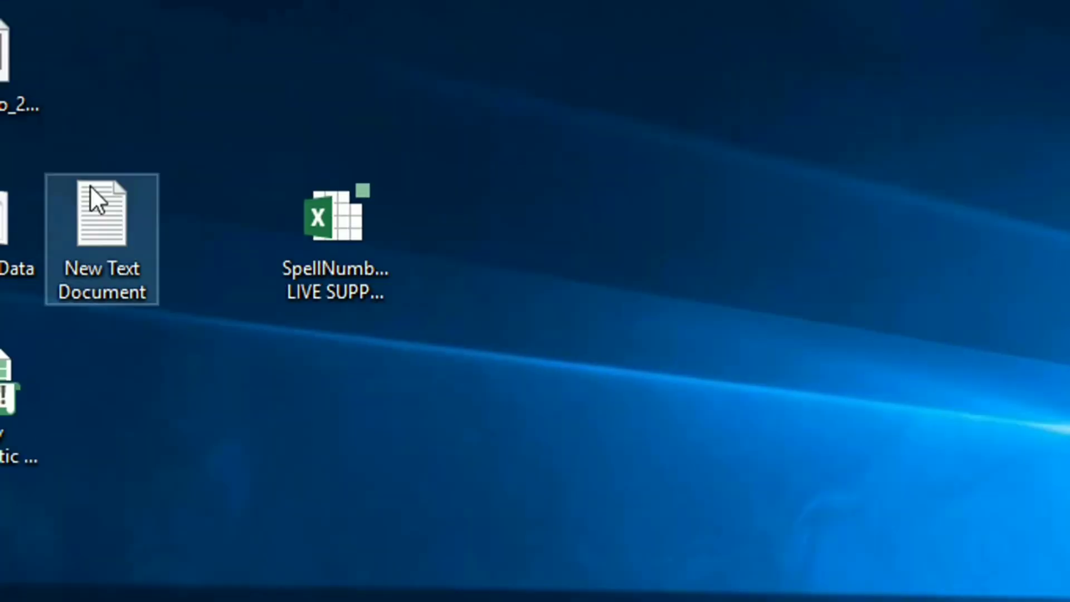